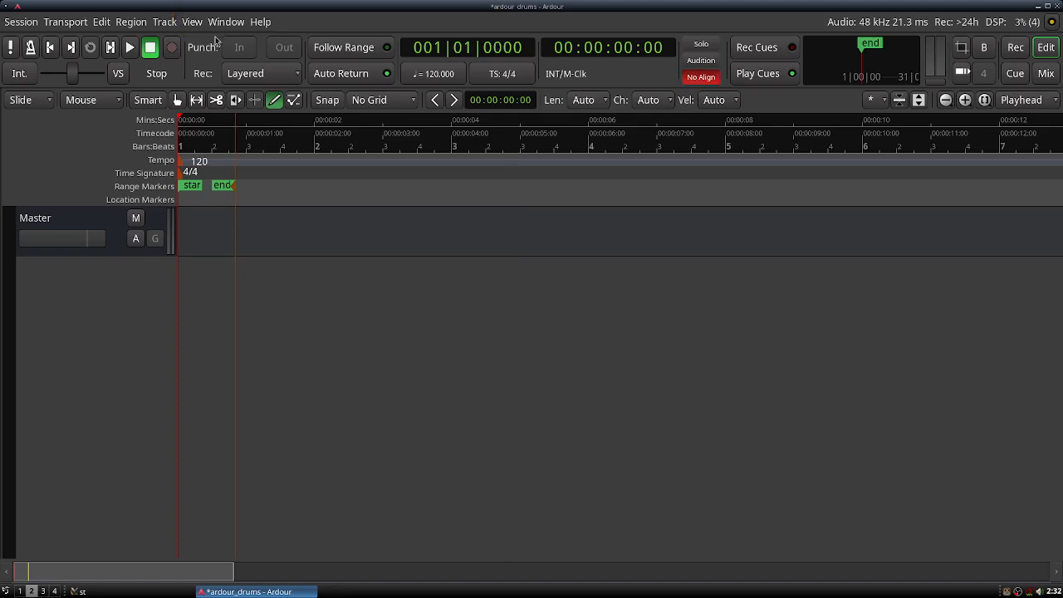
- Show the editor mixer so the Master bus strip with its fader appears beside the timeline
click(193, 23)
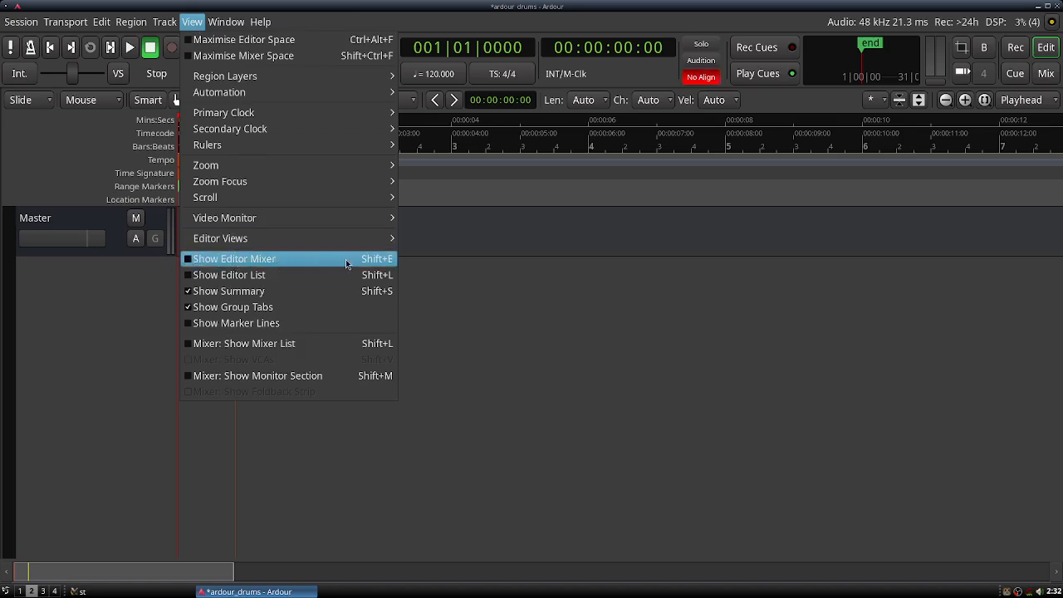
click(374, 264)
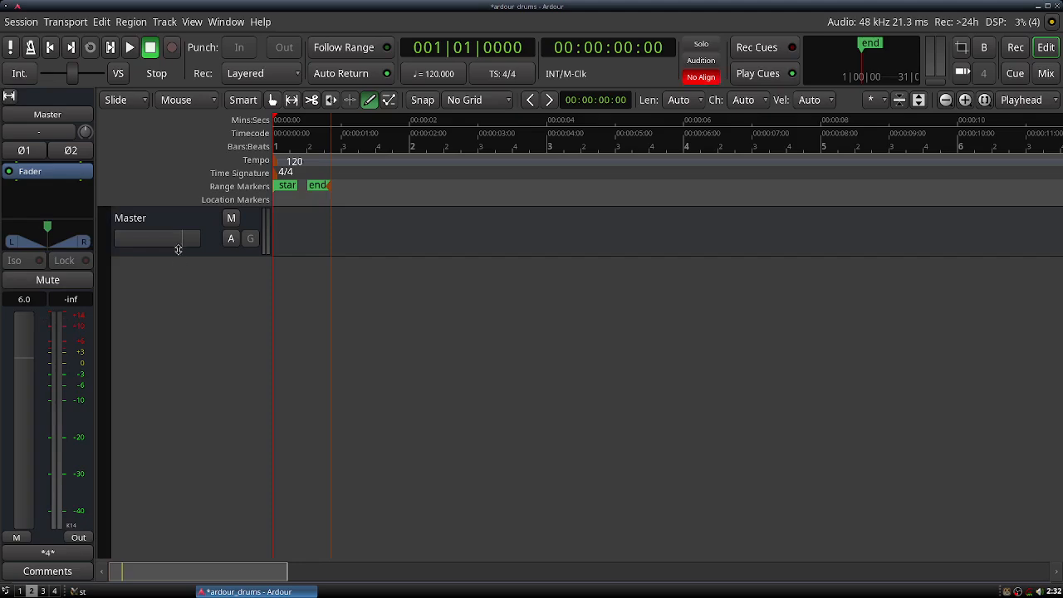
mouse_move(182, 241)
mouse_down()
mouse_move(145, 245)
mouse_move(195, 242)
mouse_up()
drag(25, 323, 48, 195)
- Show the editor list and widen it until its clip entries are fully readable
click(191, 22)
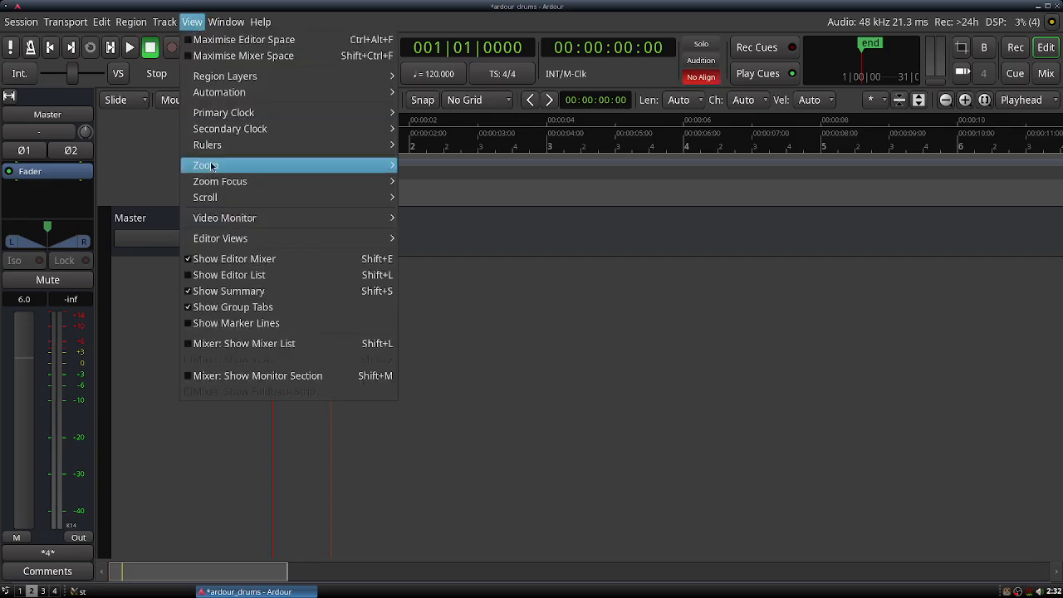
mouse_move(211, 170)
click(232, 275)
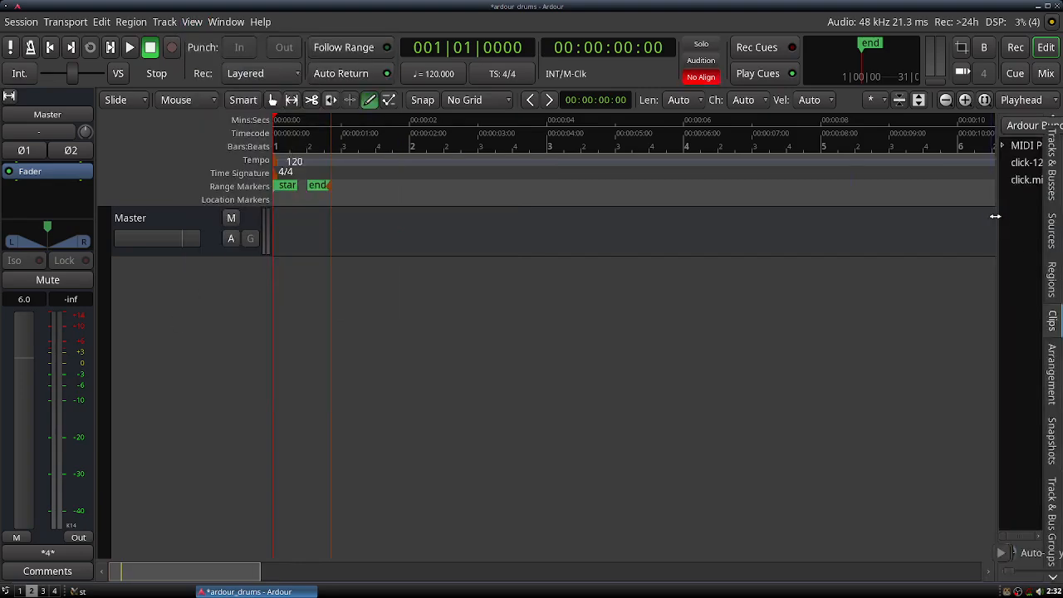
drag(996, 220, 793, 221)
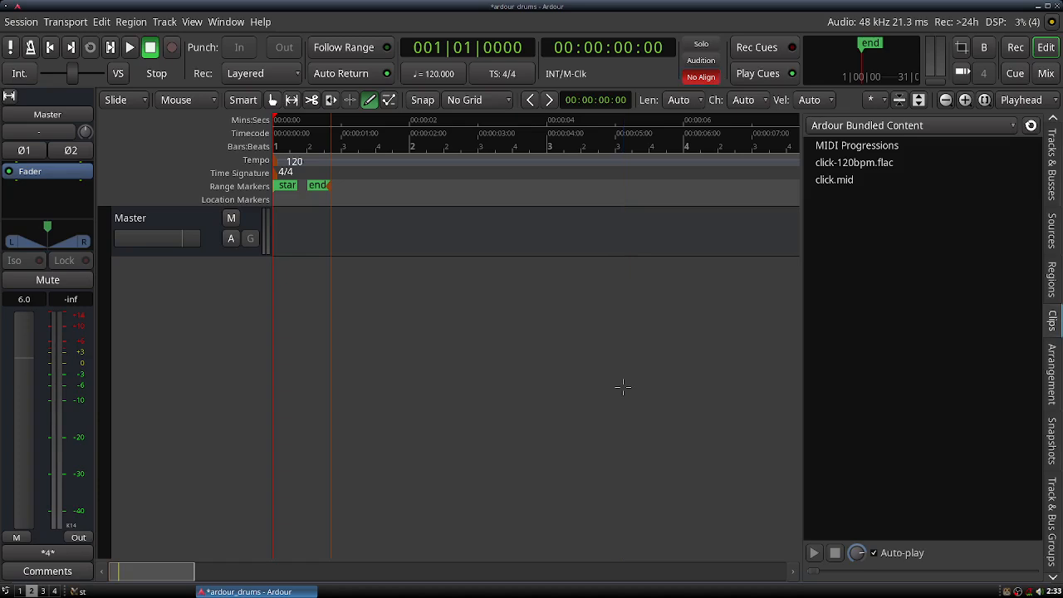
- View the regions list, return to the clips list and set its source to Clip Library
mouse_move(1034, 290)
mouse_down()
mouse_move(1032, 355)
mouse_move(1062, 349)
mouse_up()
drag(1038, 305, 1050, 304)
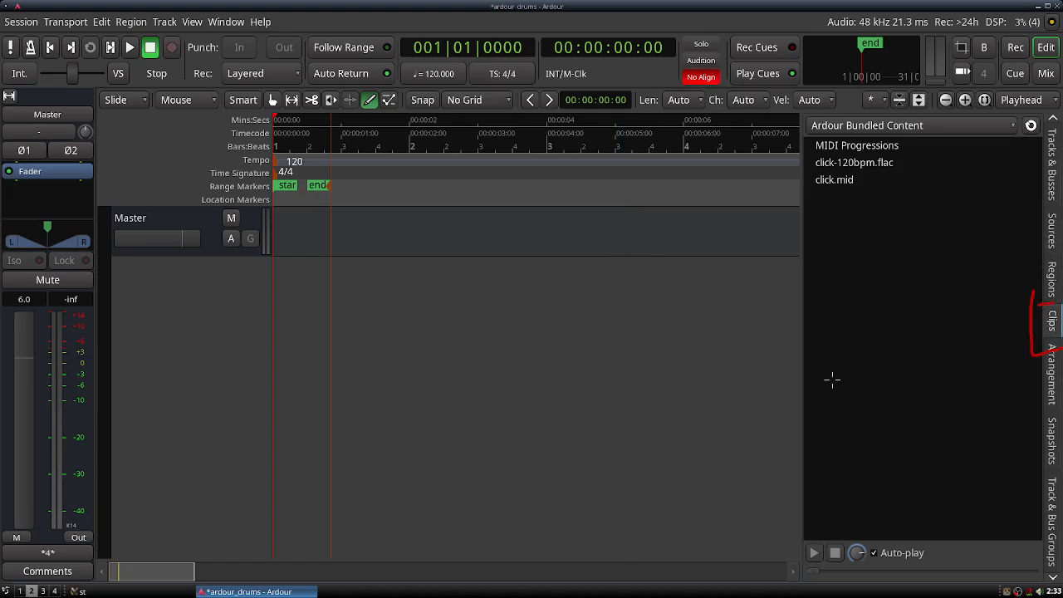
key(shift+F9)
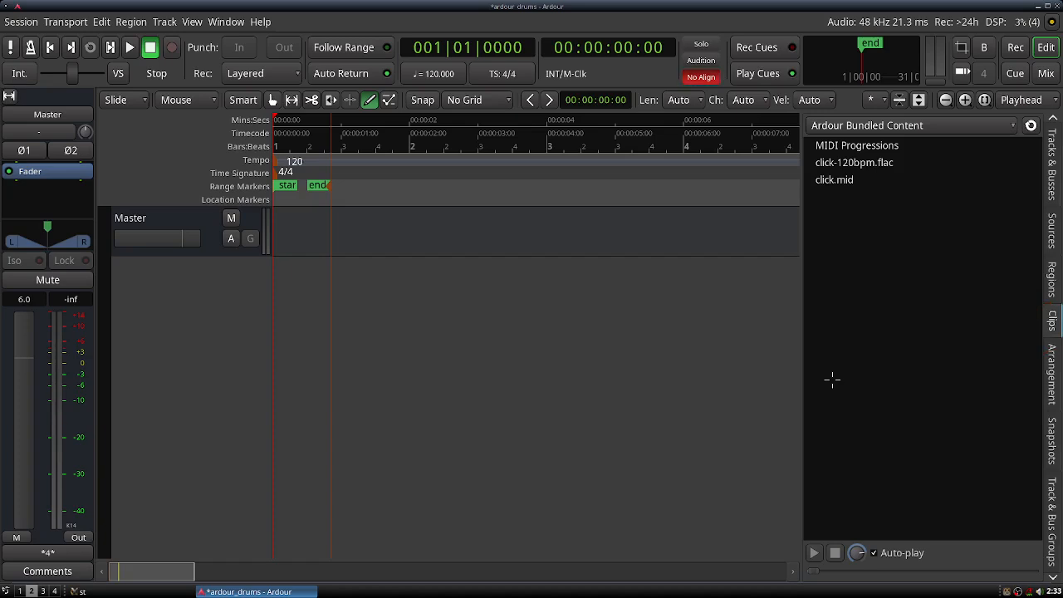
click(1051, 285)
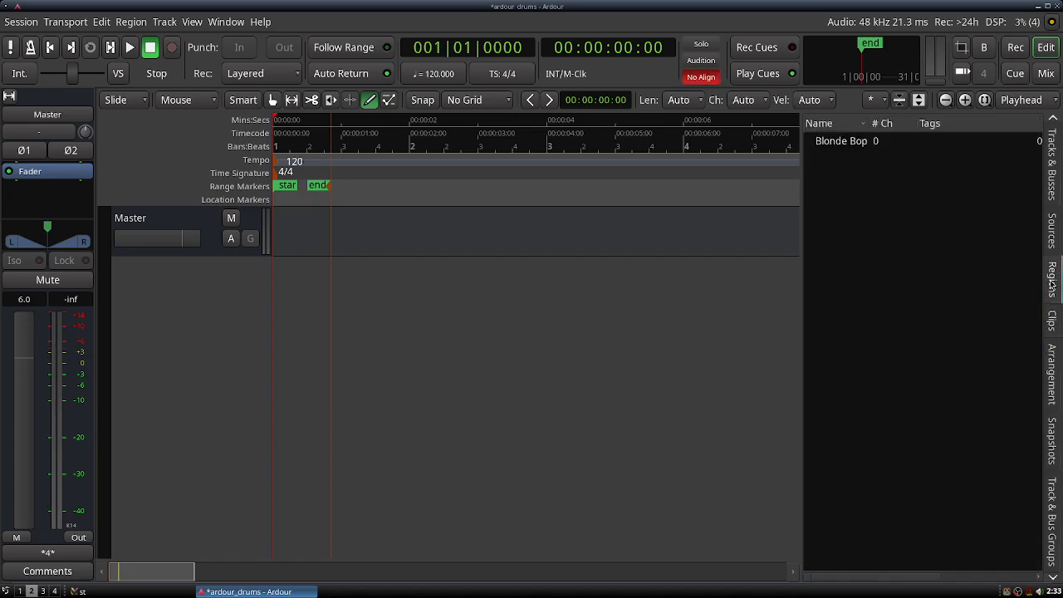
click(1051, 318)
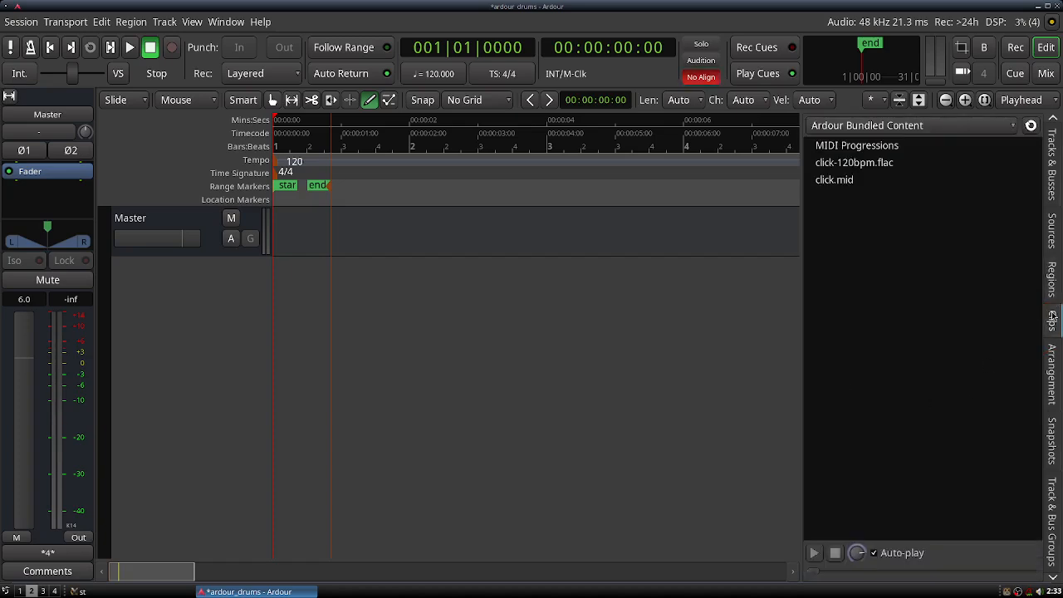
click(868, 126)
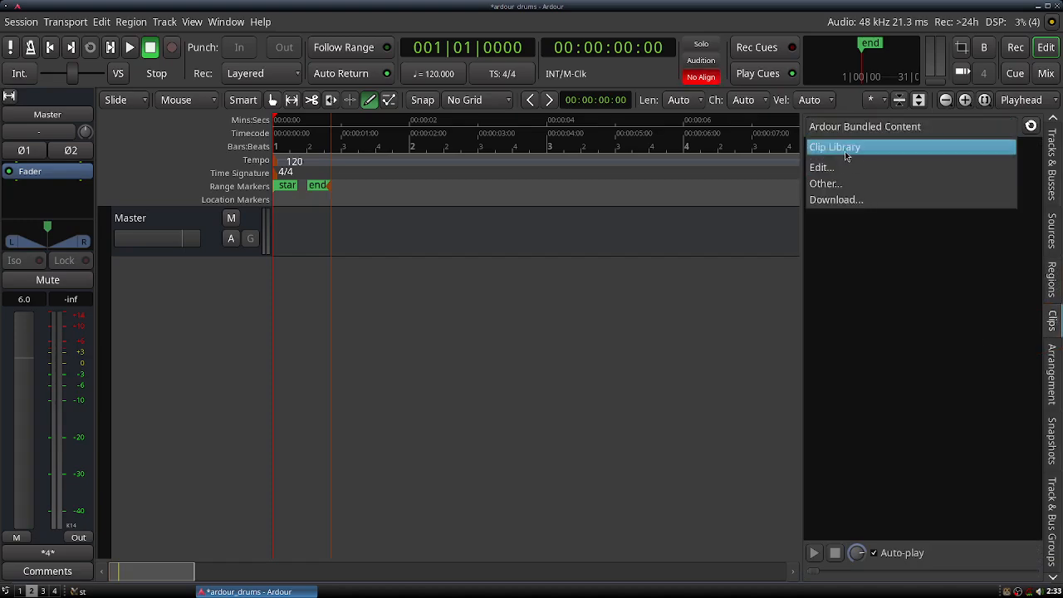
click(844, 151)
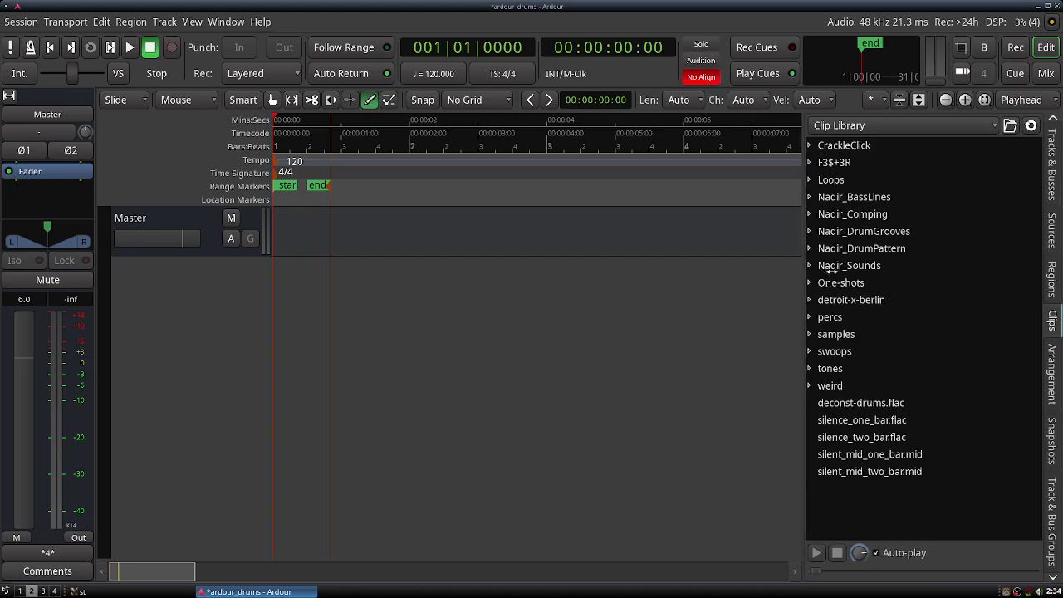
- Narrow the editor list to a slim strip, hiding and showing it once in between
drag(800, 270, 948, 270)
click(193, 22)
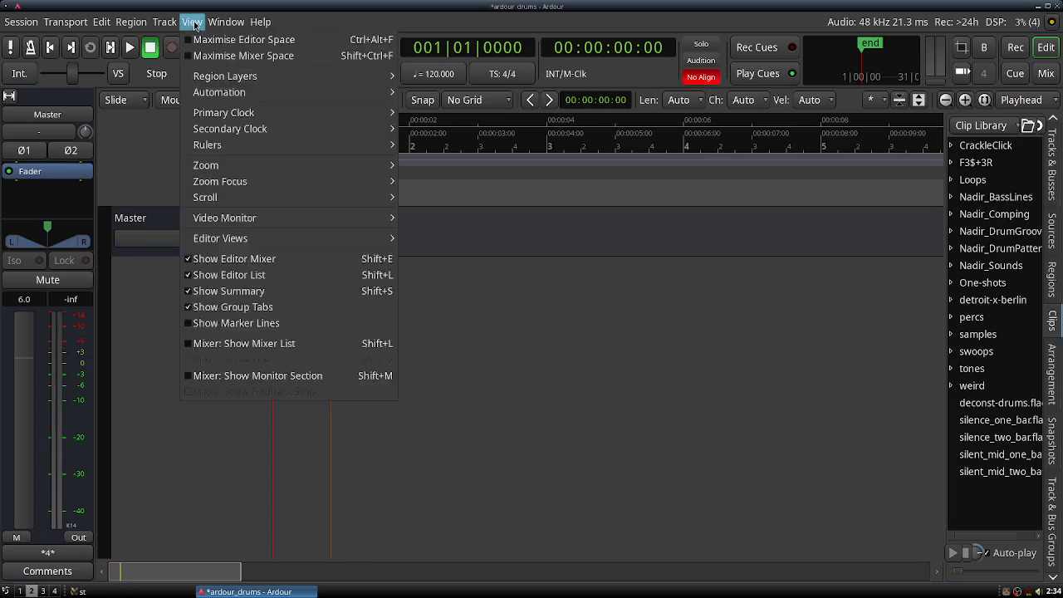
click(249, 274)
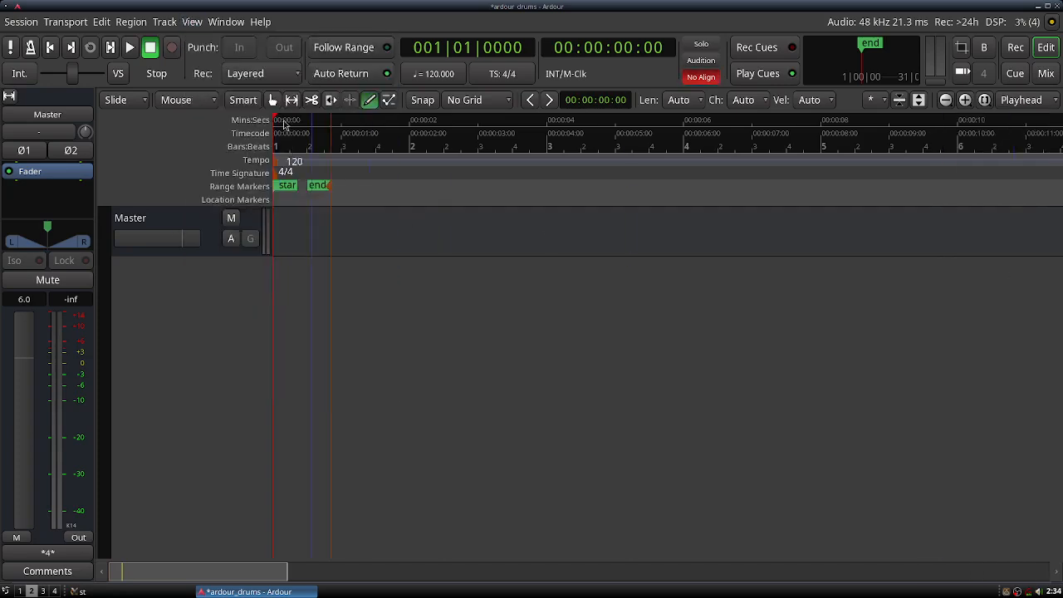
click(197, 22)
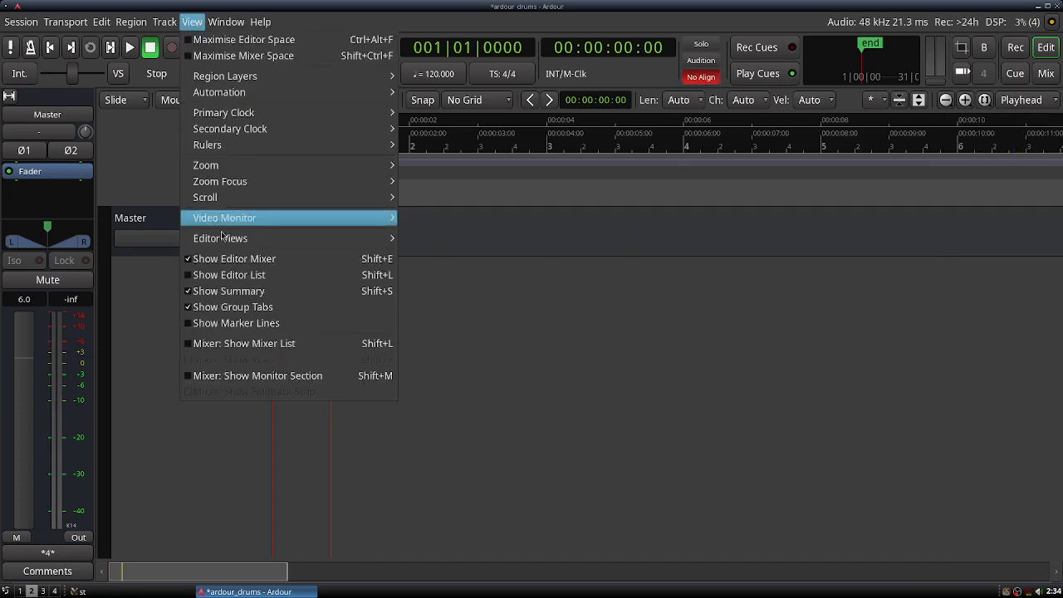
click(249, 274)
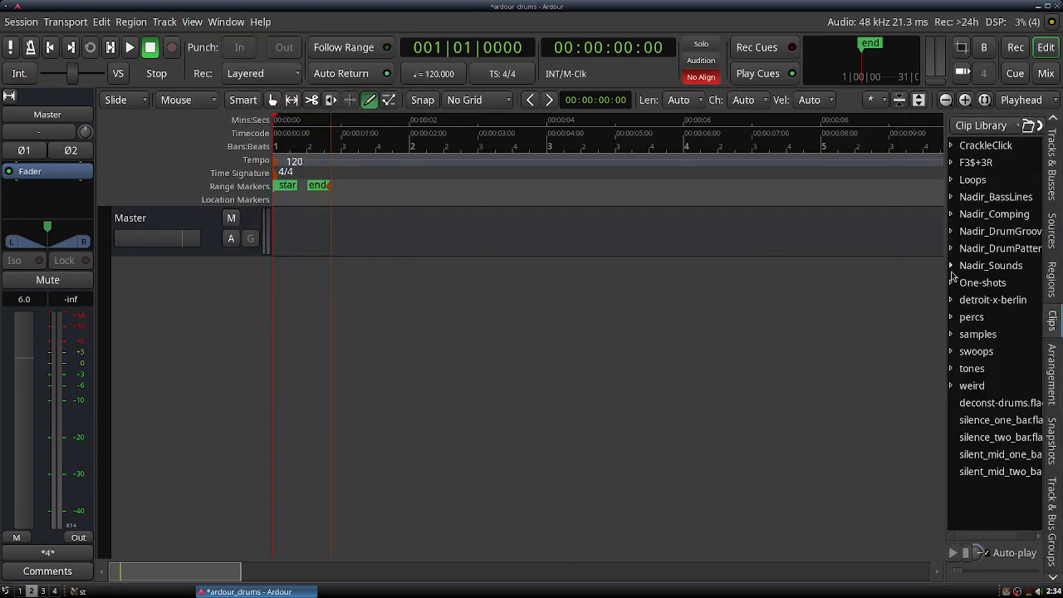
drag(947, 267, 1001, 263)
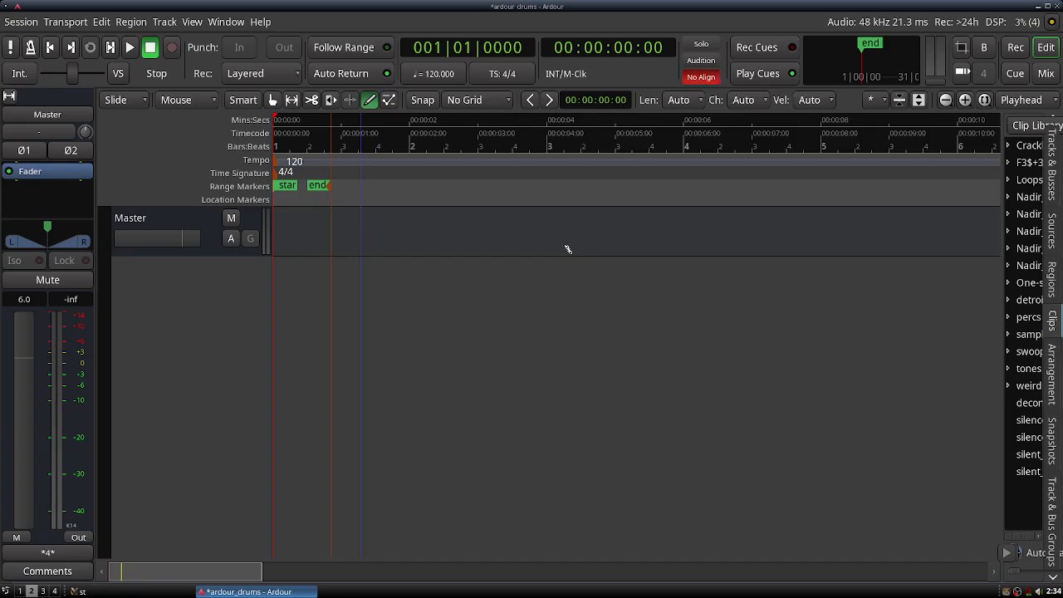
- Turn on Snap mode and set the editor grid to 1/16 Note
click(424, 101)
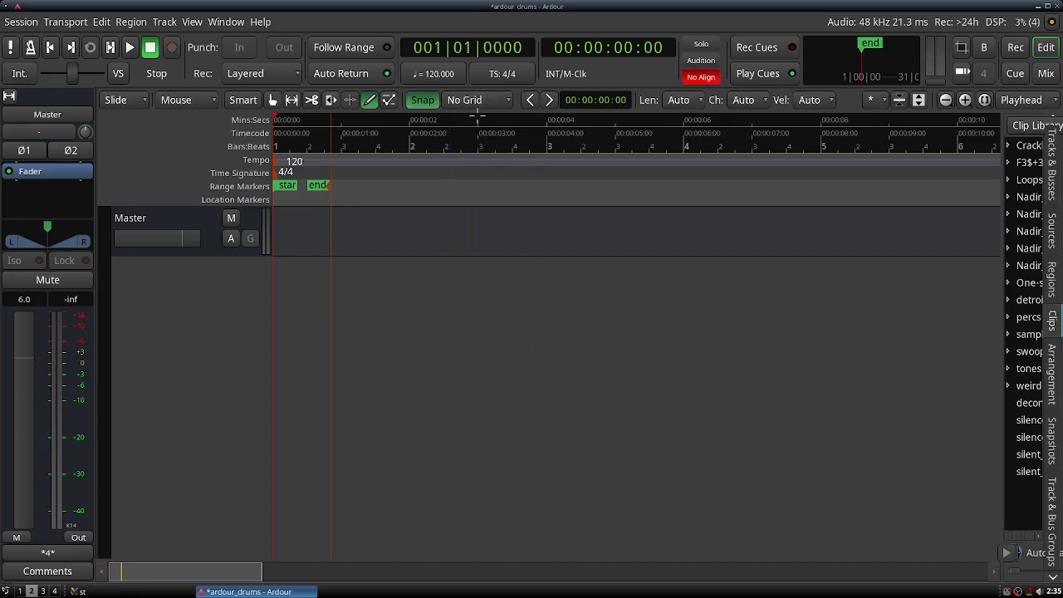
mouse_move(444, 111)
mouse_down()
mouse_move(506, 125)
mouse_move(516, 86)
mouse_move(408, 81)
mouse_move(450, 93)
mouse_up()
key(shift+F9)
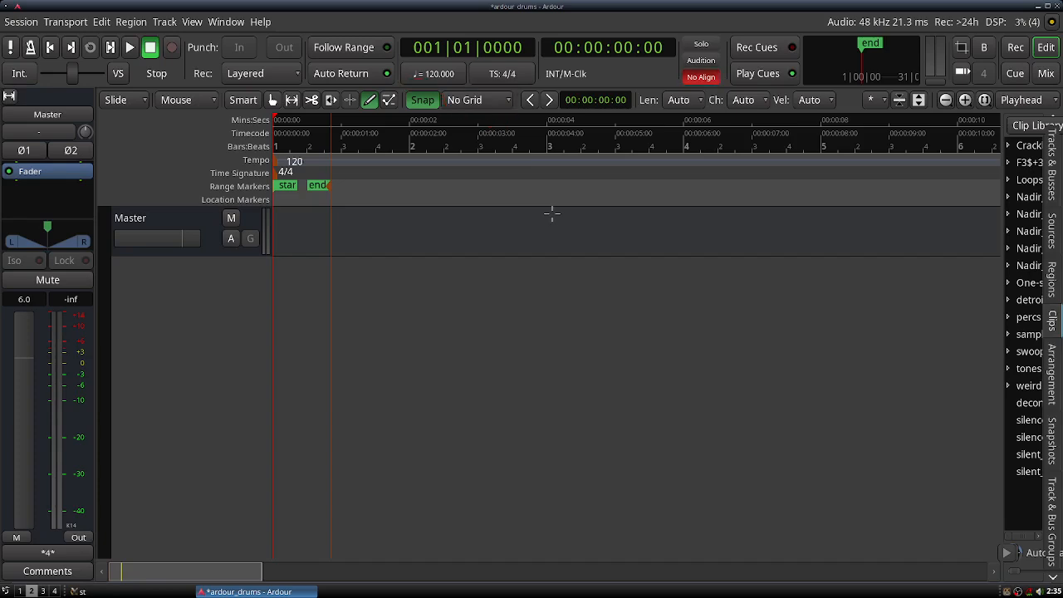
key(F9)
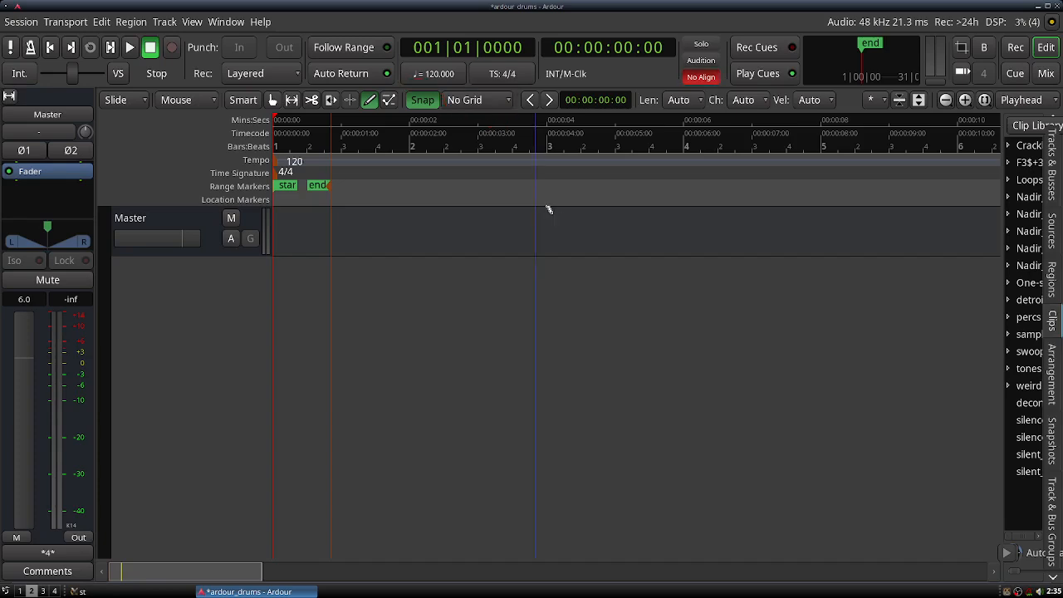
click(473, 102)
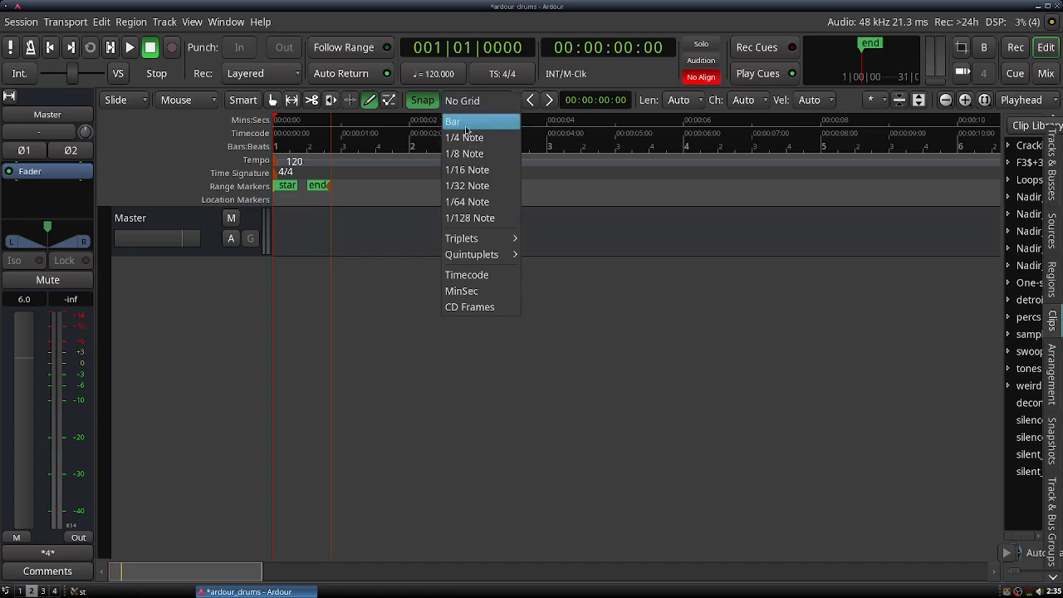
click(466, 170)
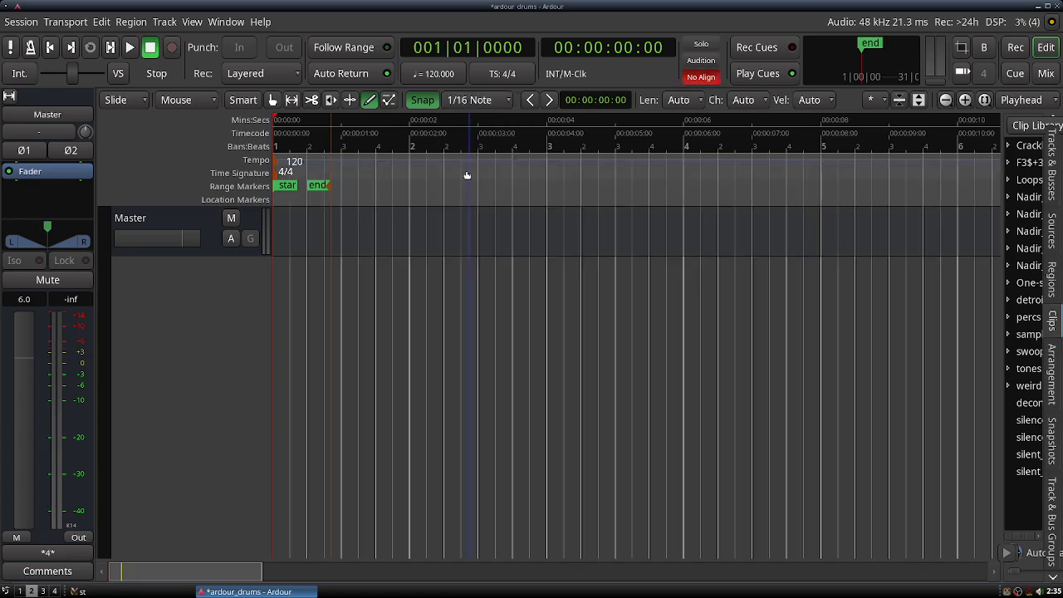
click(464, 102)
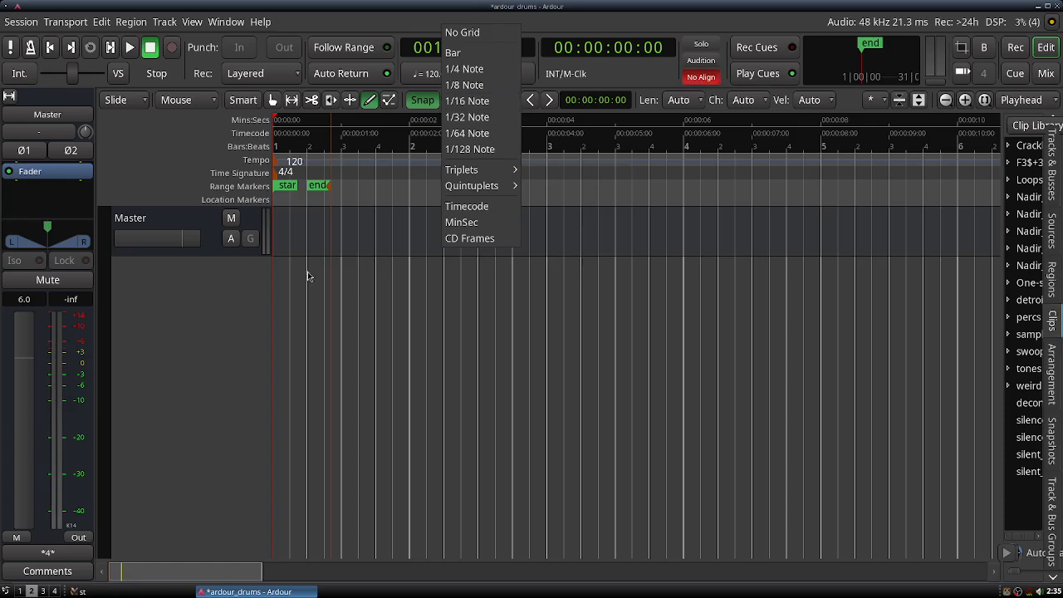
click(240, 303)
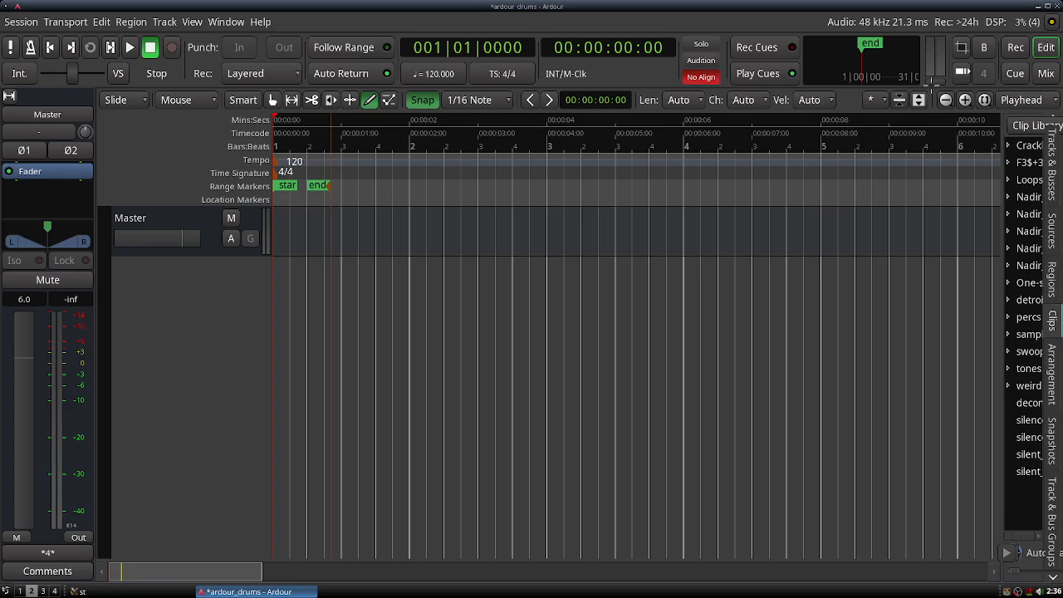
- Make the session summary taller and zoom the timeline in to roughly the first three seconds
mouse_move(932, 81)
mouse_down()
mouse_move(936, 111)
mouse_move(1028, 121)
mouse_move(998, 90)
mouse_move(933, 86)
mouse_up()
mouse_move(247, 558)
mouse_down()
mouse_move(236, 468)
mouse_move(232, 524)
mouse_move(235, 484)
mouse_move(246, 566)
mouse_move(160, 573)
mouse_move(250, 585)
mouse_move(171, 584)
mouse_up()
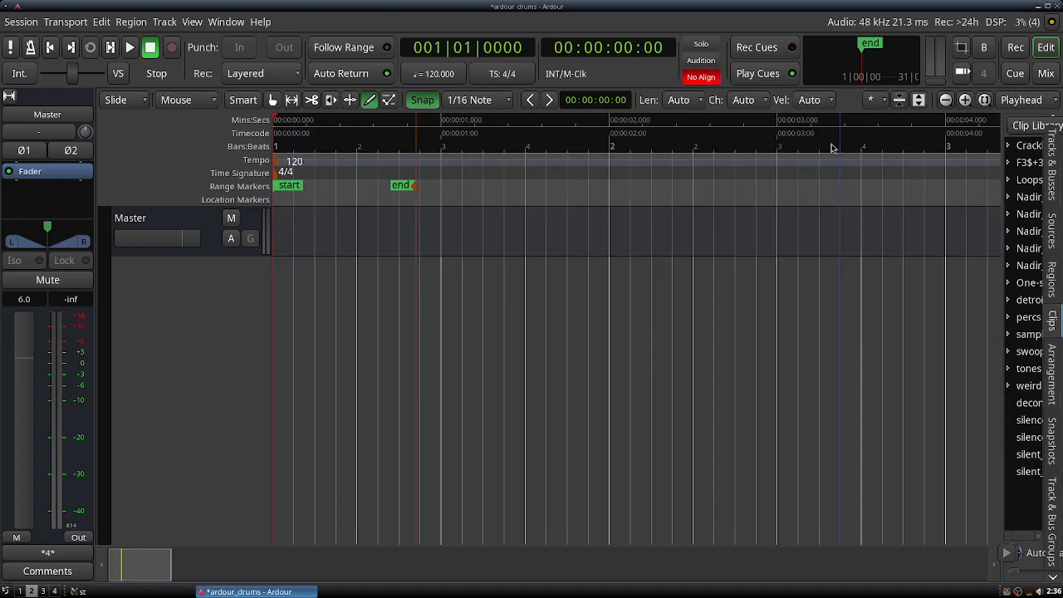
mouse_move(132, 565)
mouse_down()
mouse_move(384, 571)
mouse_move(130, 569)
mouse_move(157, 566)
mouse_up()
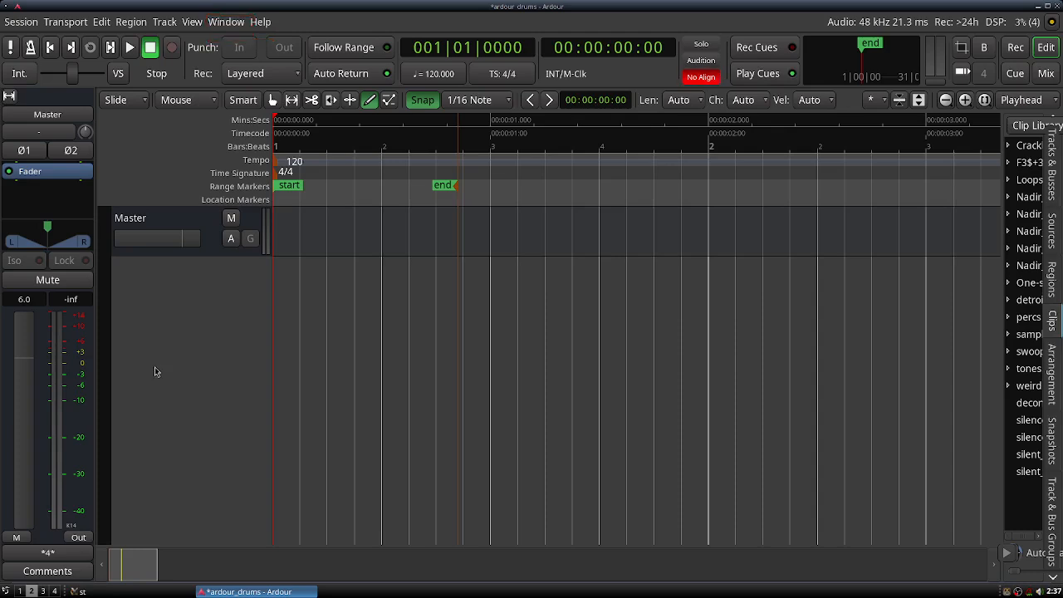
- Open the preferences, examine the Plugins and the Size and Scale pages, and close them without changes
click(225, 22)
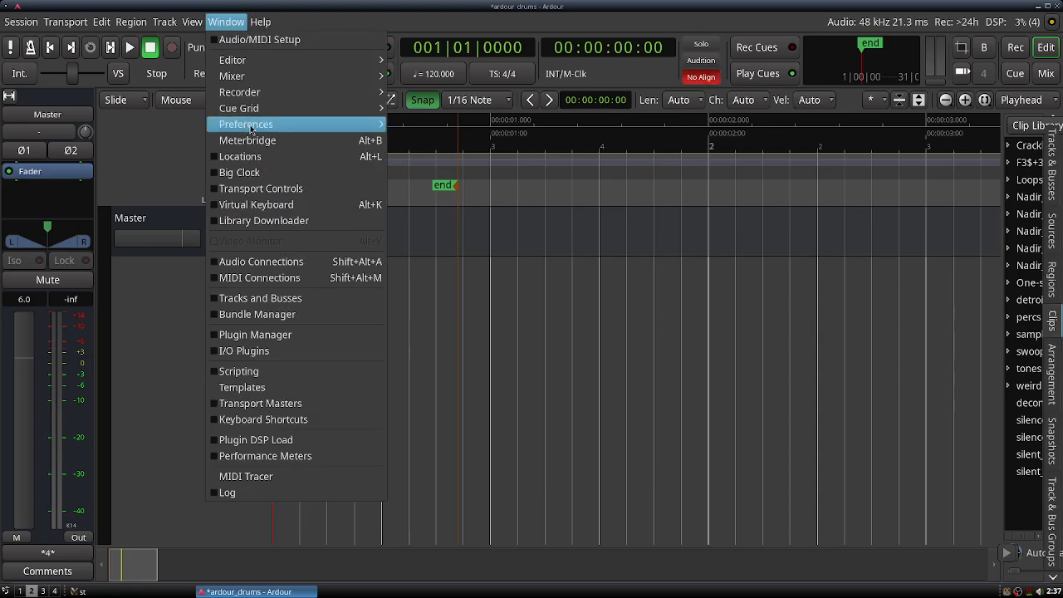
mouse_move(250, 128)
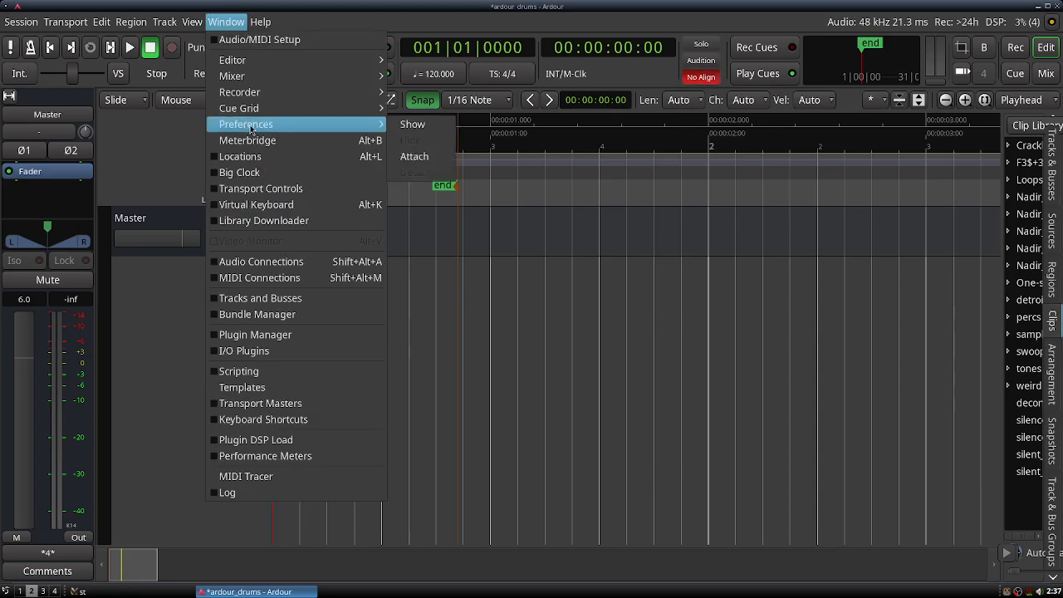
click(410, 125)
drag(285, 38, 284, 21)
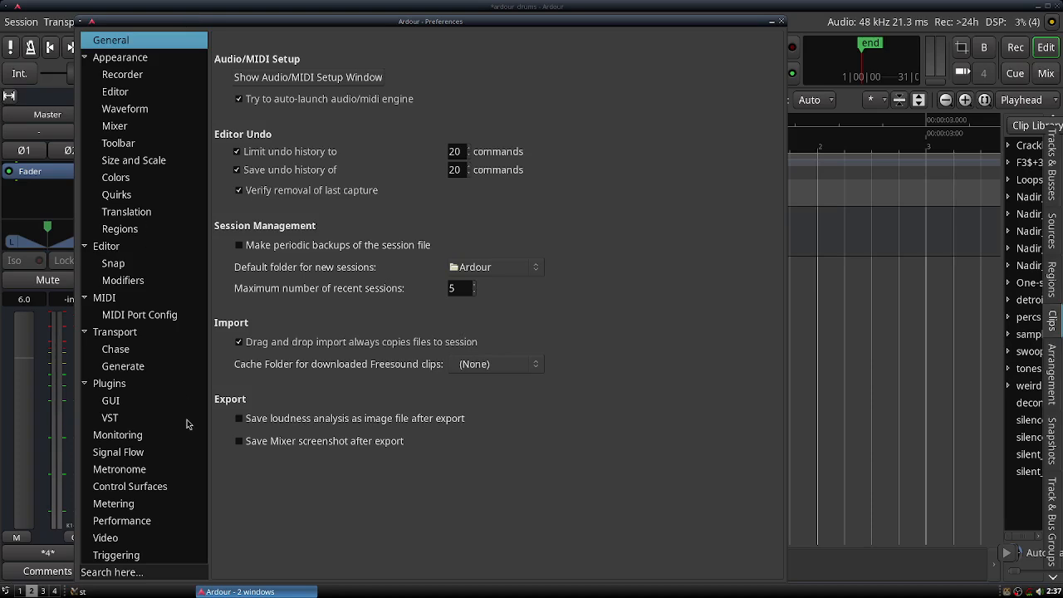
click(106, 384)
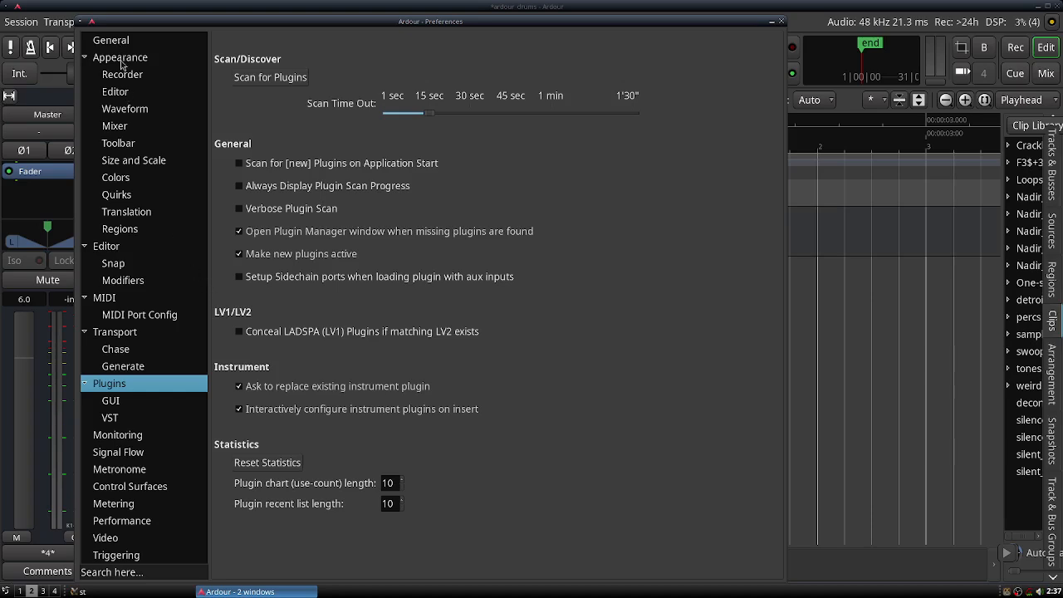
click(137, 160)
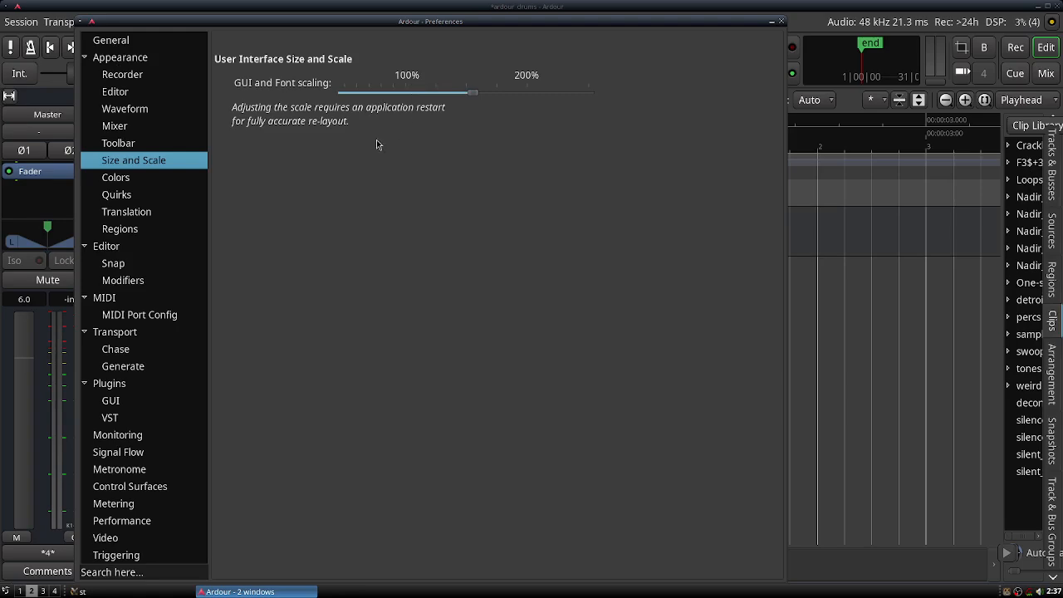
click(781, 22)
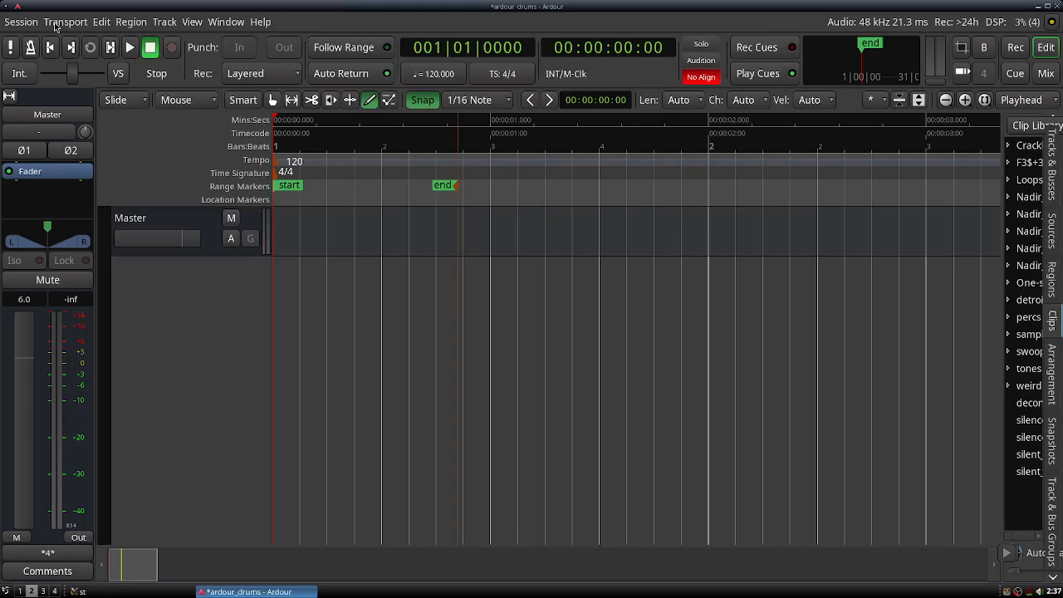
click(198, 23)
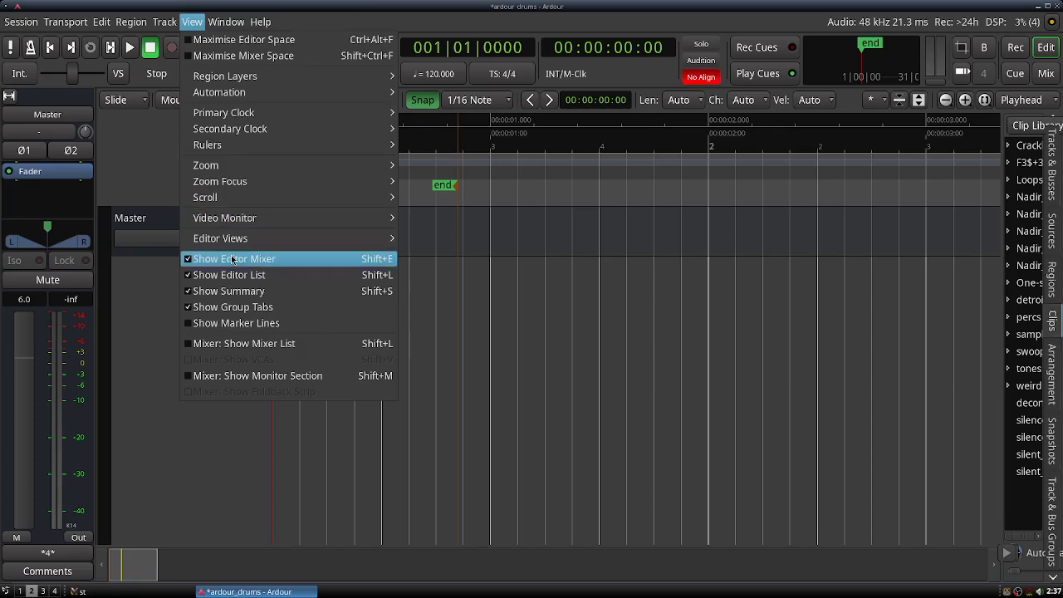
click(153, 313)
click(370, 100)
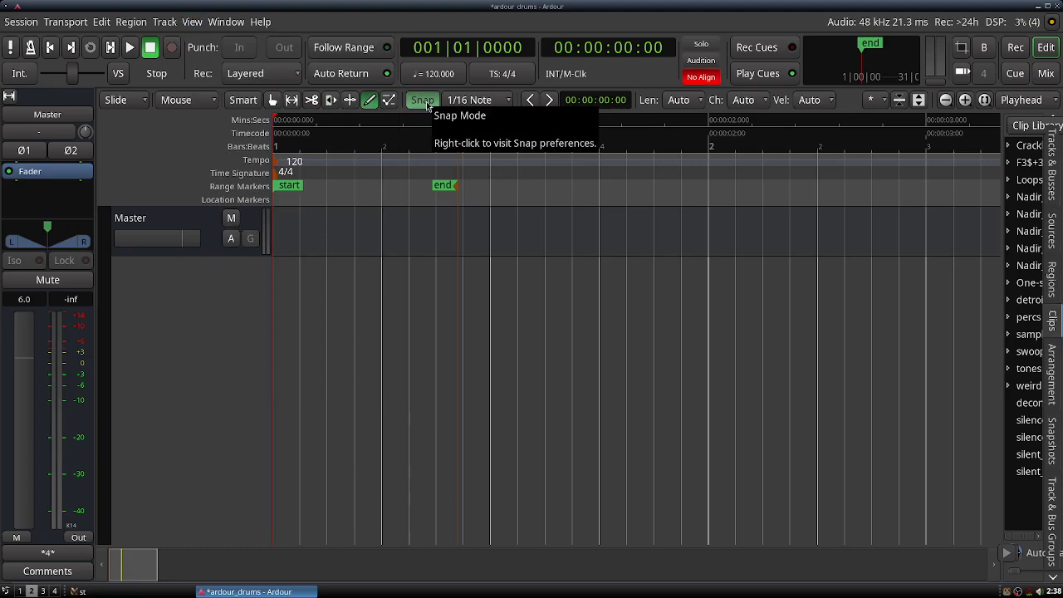
click(425, 103)
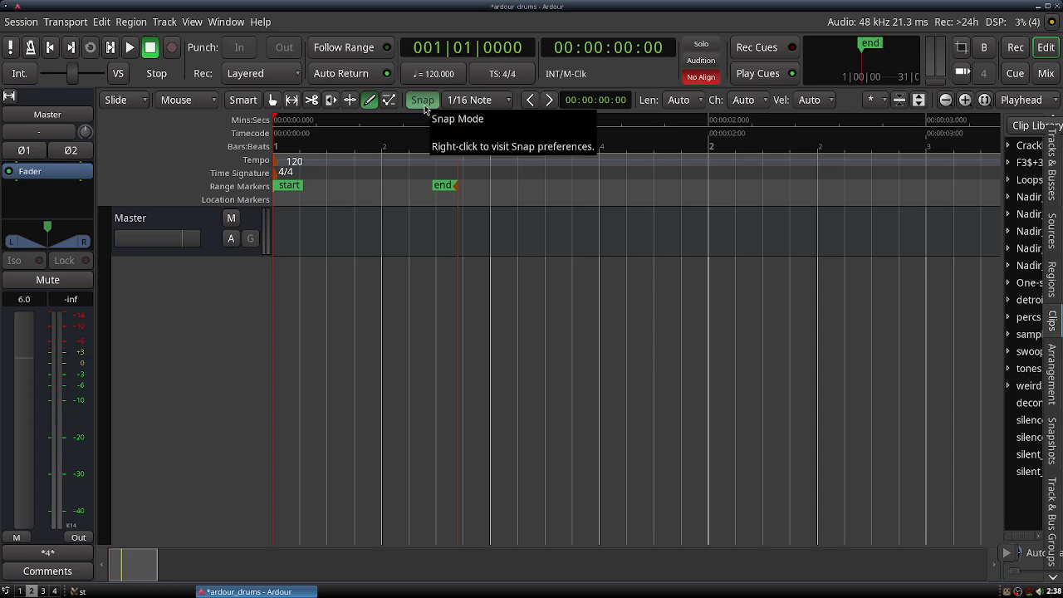
click(466, 107)
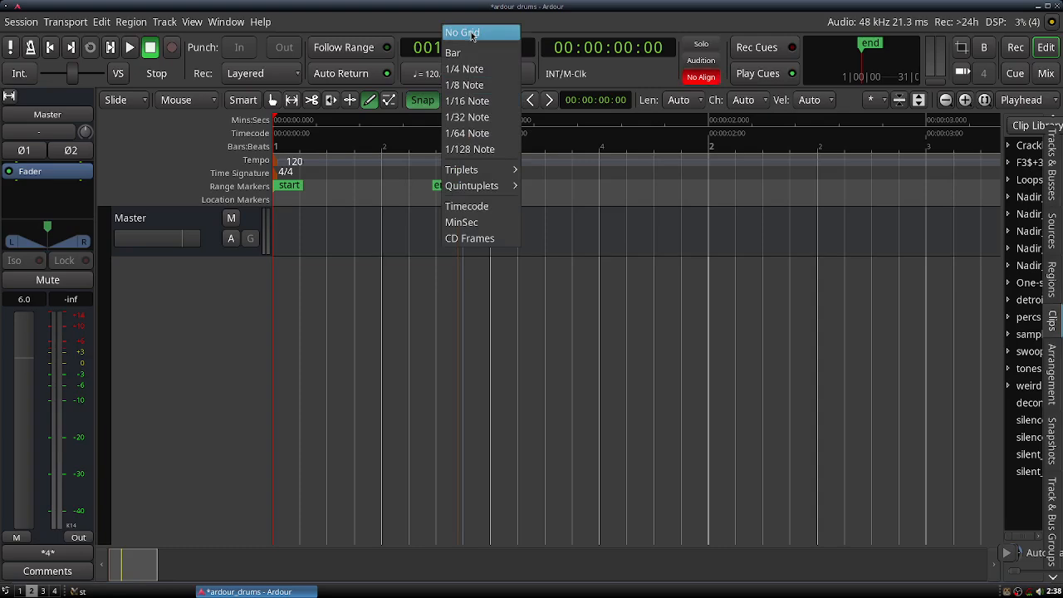
click(186, 328)
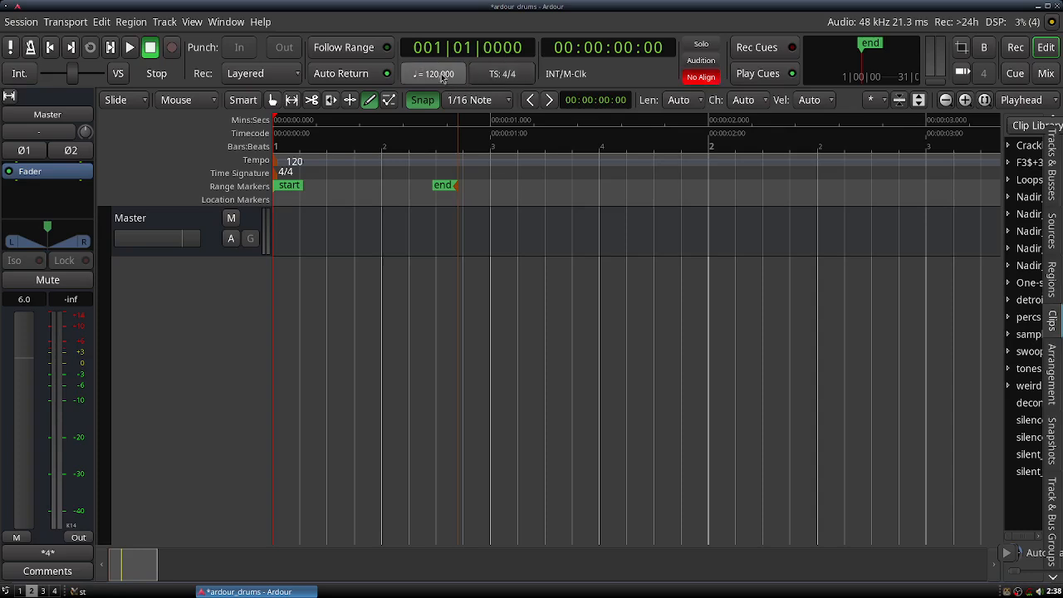
- Switch the editor grid to No Grid and return it to 1/16 Note
click(469, 100)
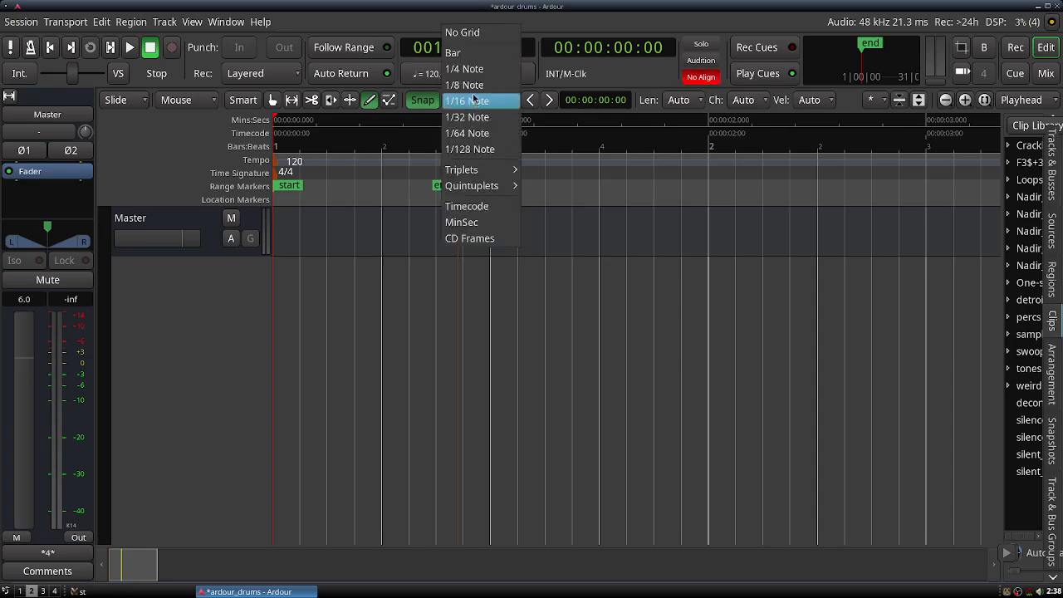
click(476, 38)
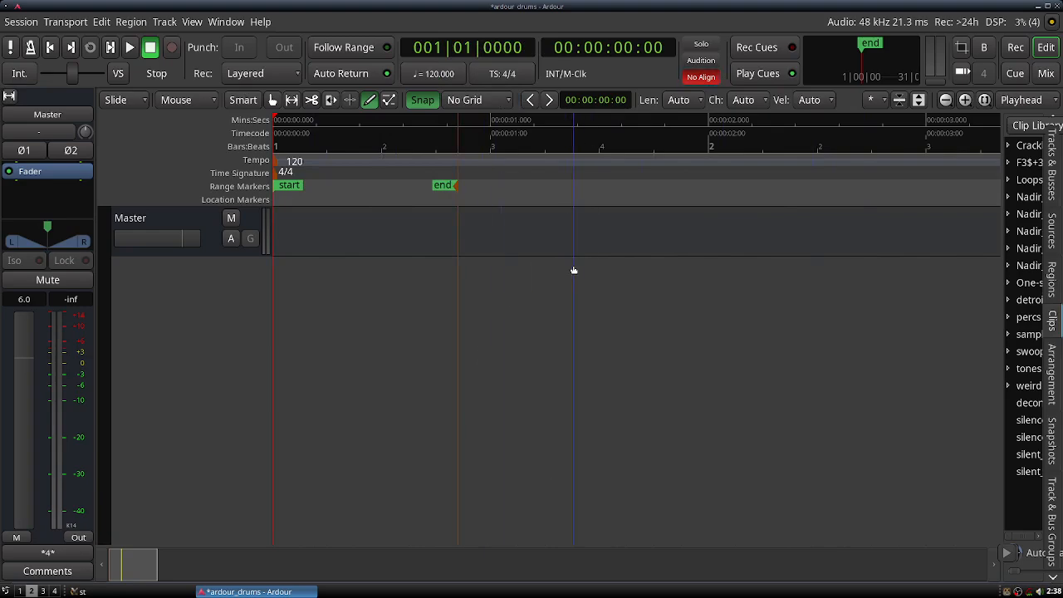
click(490, 100)
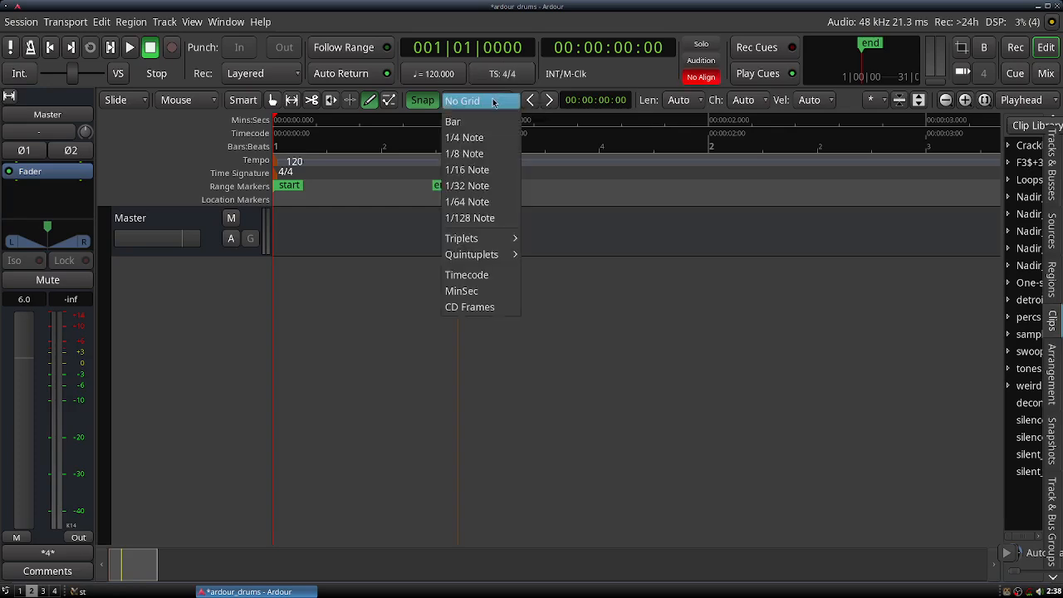
click(490, 170)
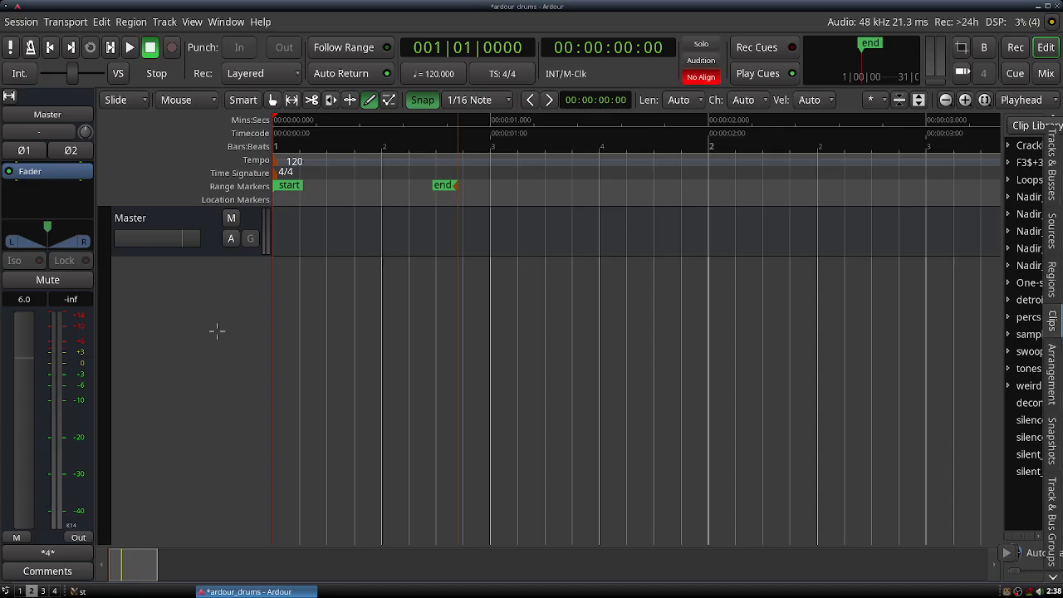
mouse_move(150, 307)
mouse_down()
mouse_move(254, 387)
mouse_move(209, 370)
mouse_move(142, 467)
mouse_move(198, 423)
mouse_up()
key(shift+F9)
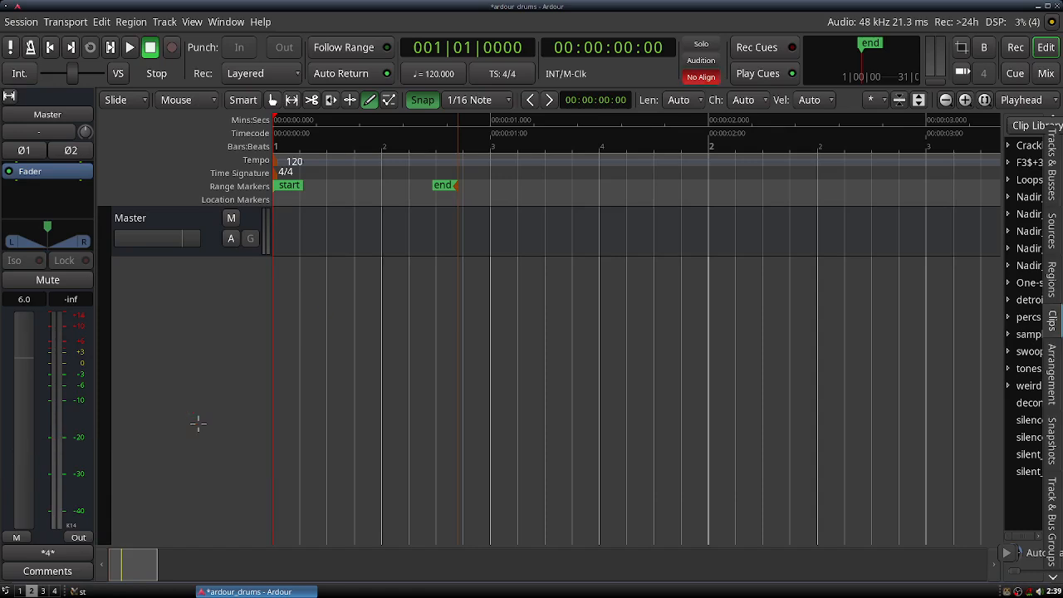
- Open the Add Track/Bus/VCA dialog, move it away from the window edge, and select MIDI Tracks as the type
double_click(172, 318)
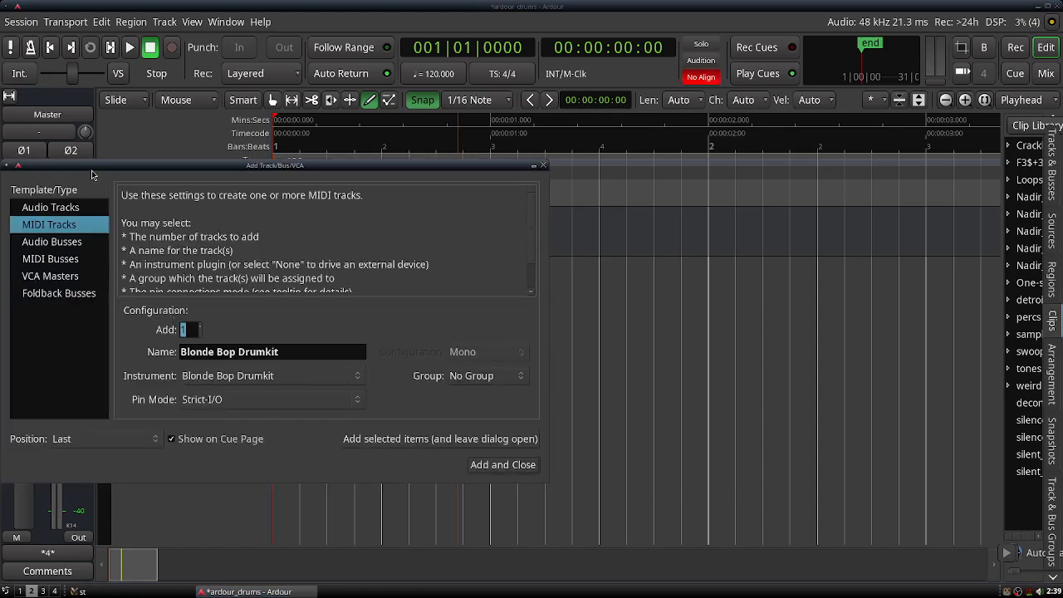
drag(89, 156, 172, 153)
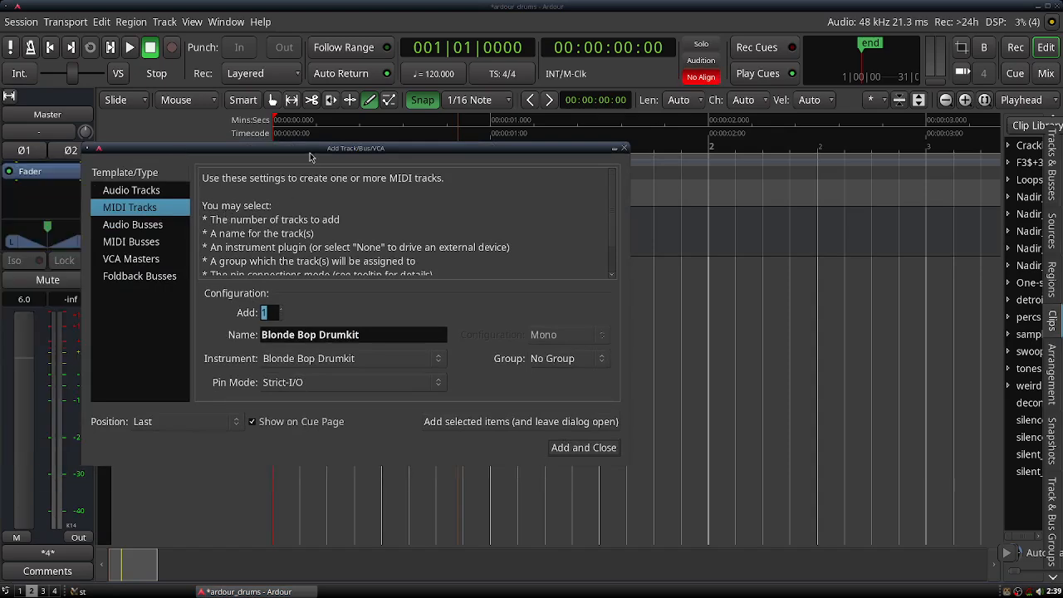
drag(310, 152, 301, 113)
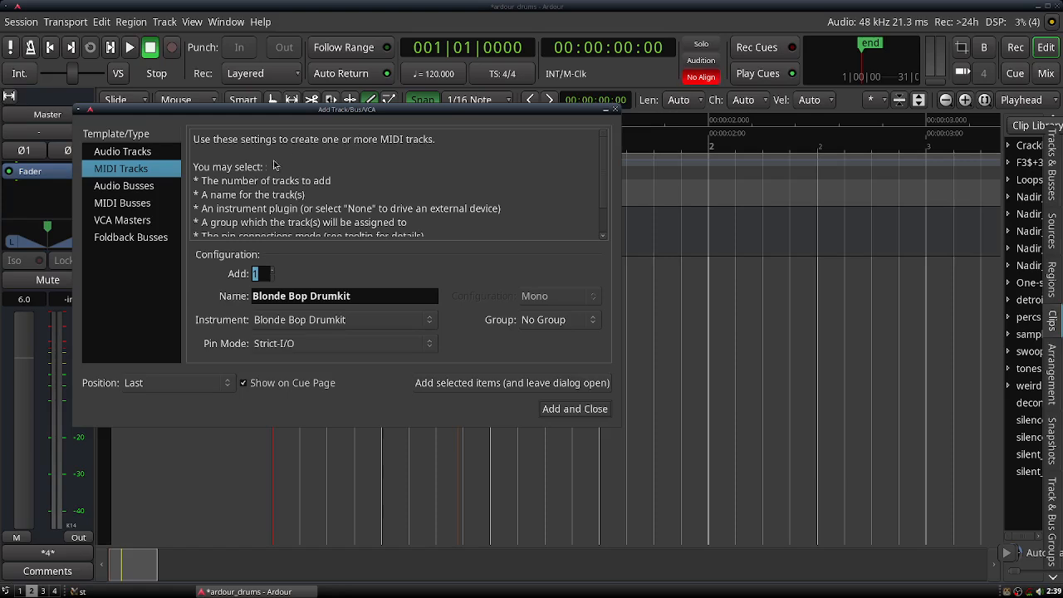
click(117, 151)
click(137, 170)
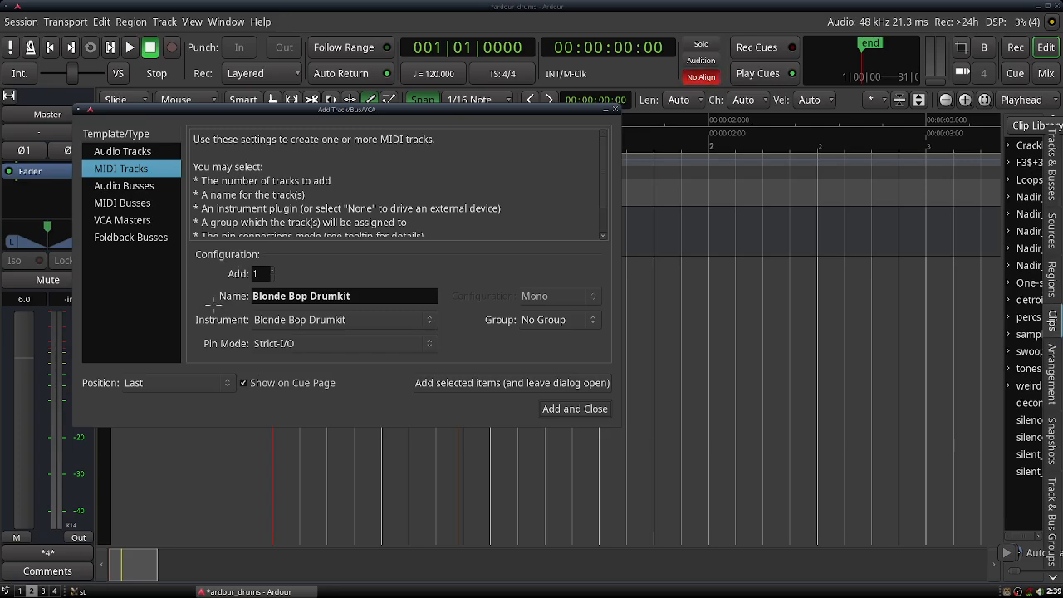
mouse_move(197, 309)
mouse_down()
mouse_move(199, 331)
mouse_move(448, 340)
mouse_move(463, 326)
mouse_move(369, 304)
mouse_move(202, 310)
mouse_up()
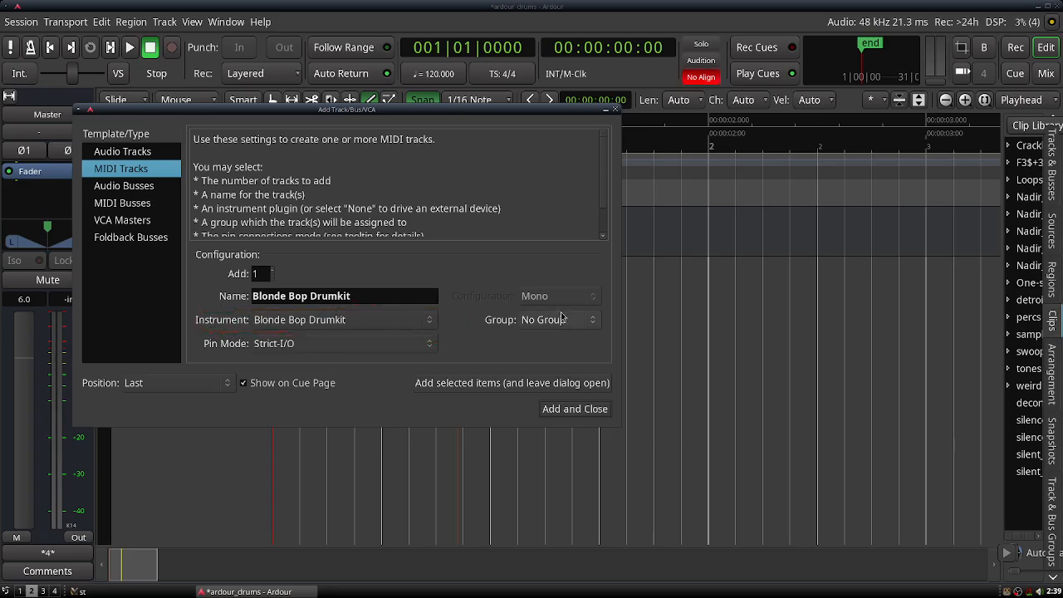
- Examine the full list of instrument plugins offered for the MIDI track and leave the selection unchanged
click(347, 318)
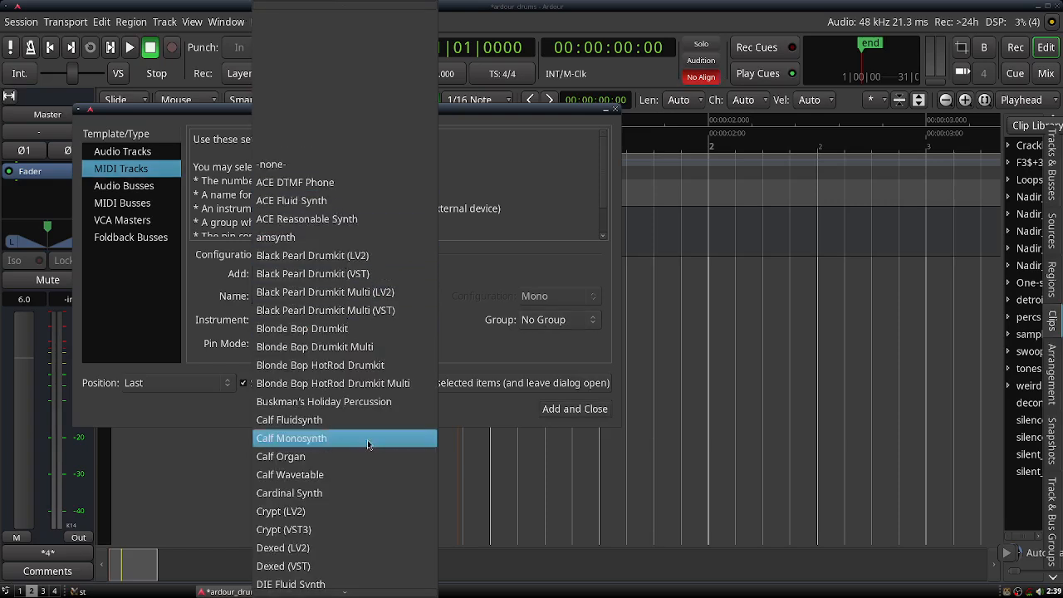
mouse_move(373, 594)
scroll(368, 525, down, 6)
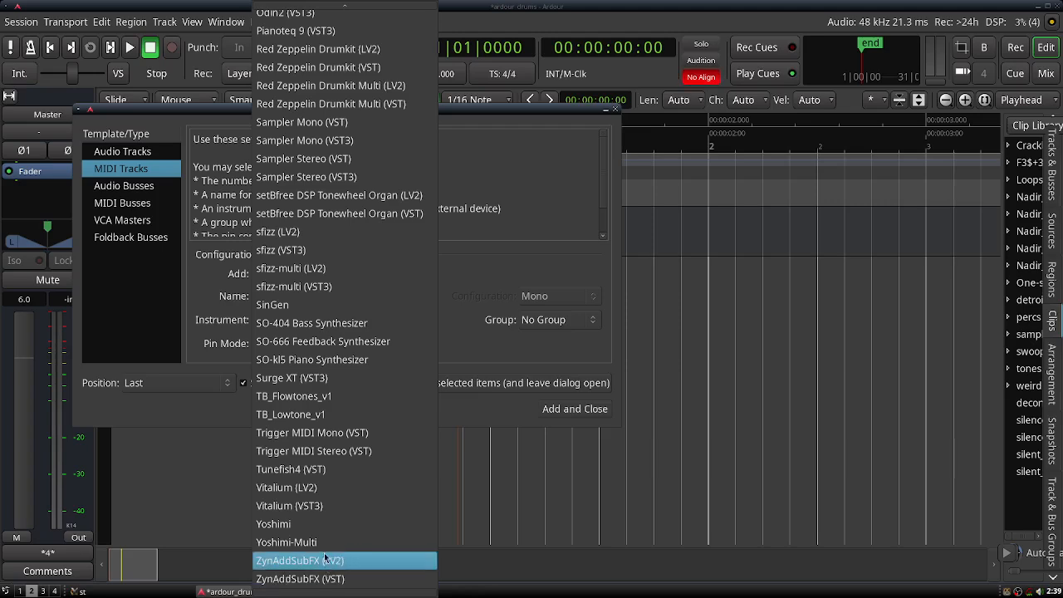
mouse_move(369, 6)
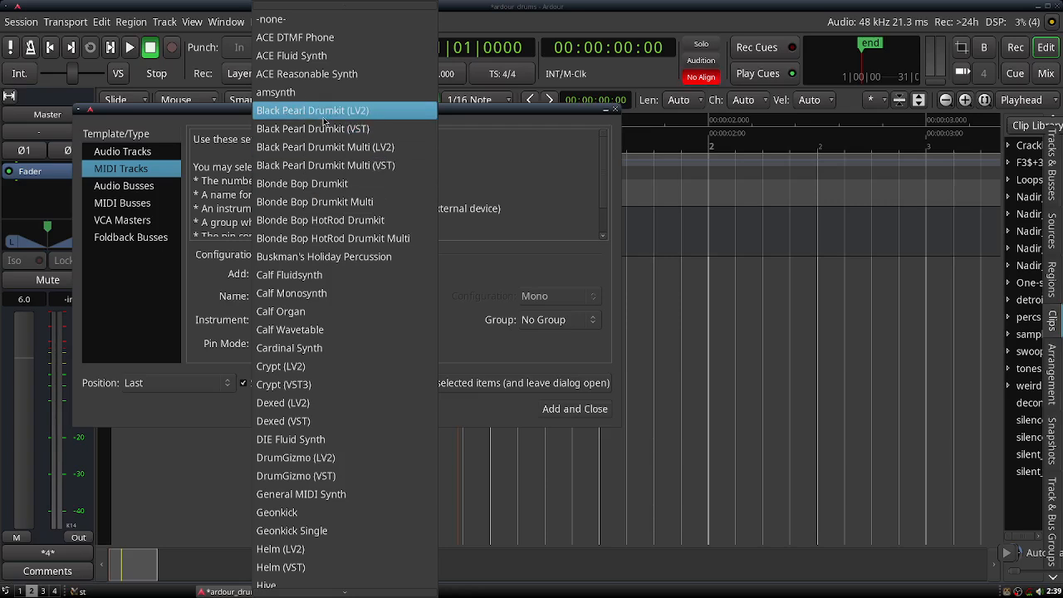
scroll(359, 482, down, 3)
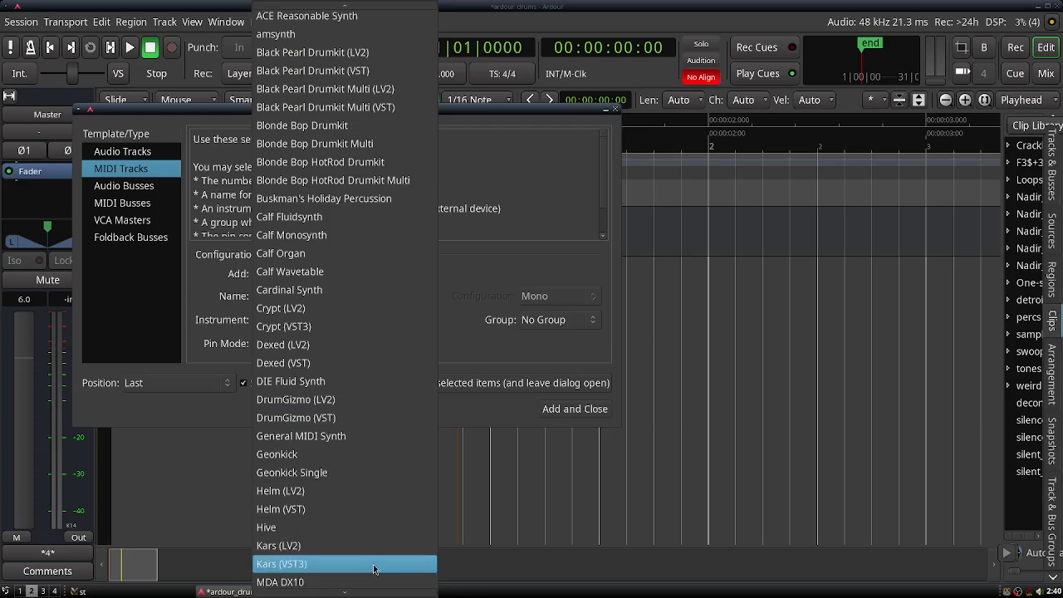
scroll(338, 492, down, 20)
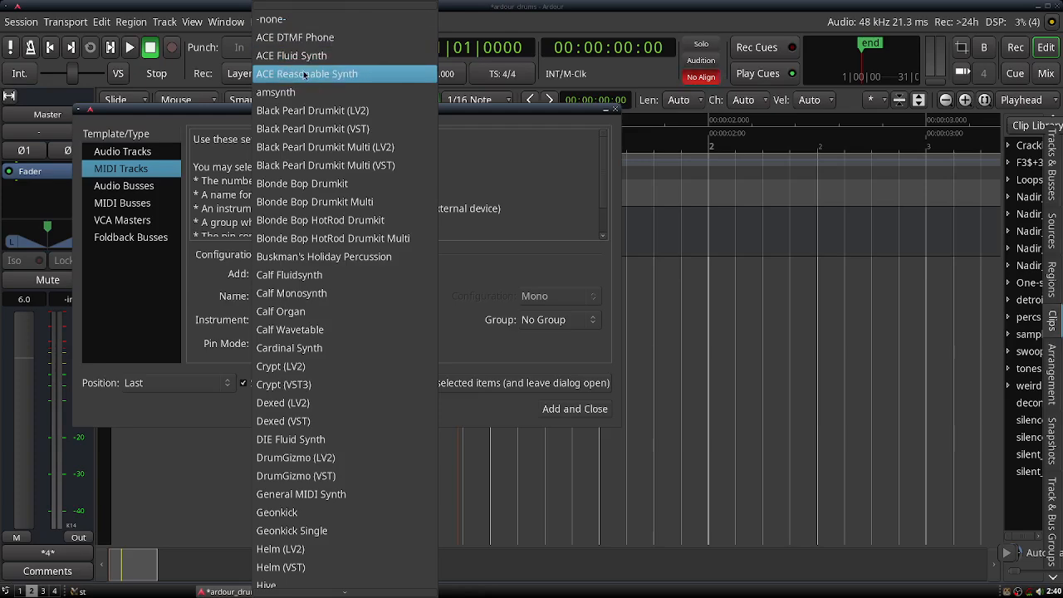
click(581, 184)
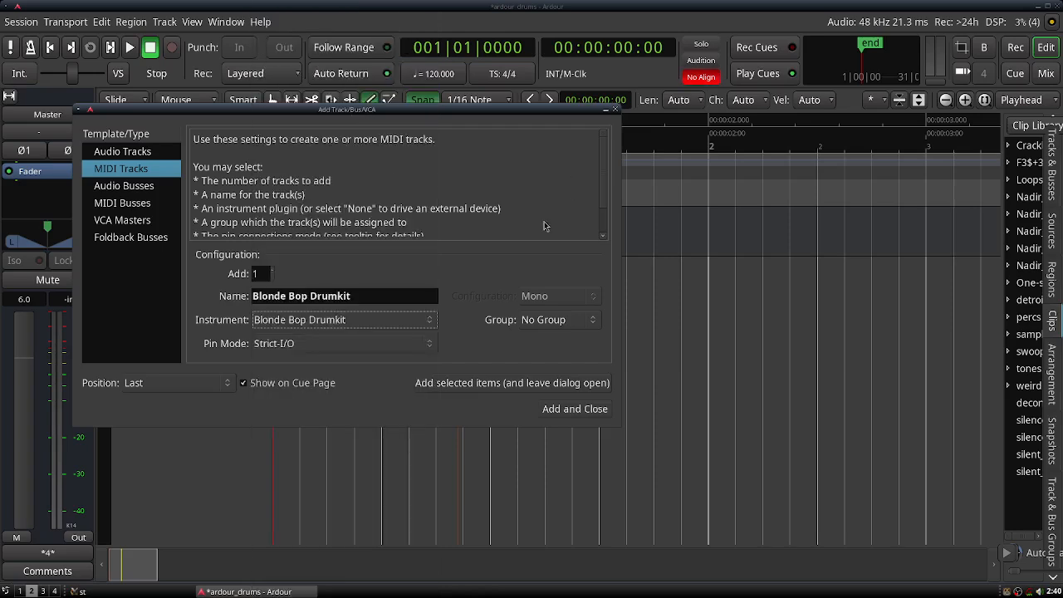
- Add one MIDI track with ACE Fluid Synth as its instrument
click(360, 328)
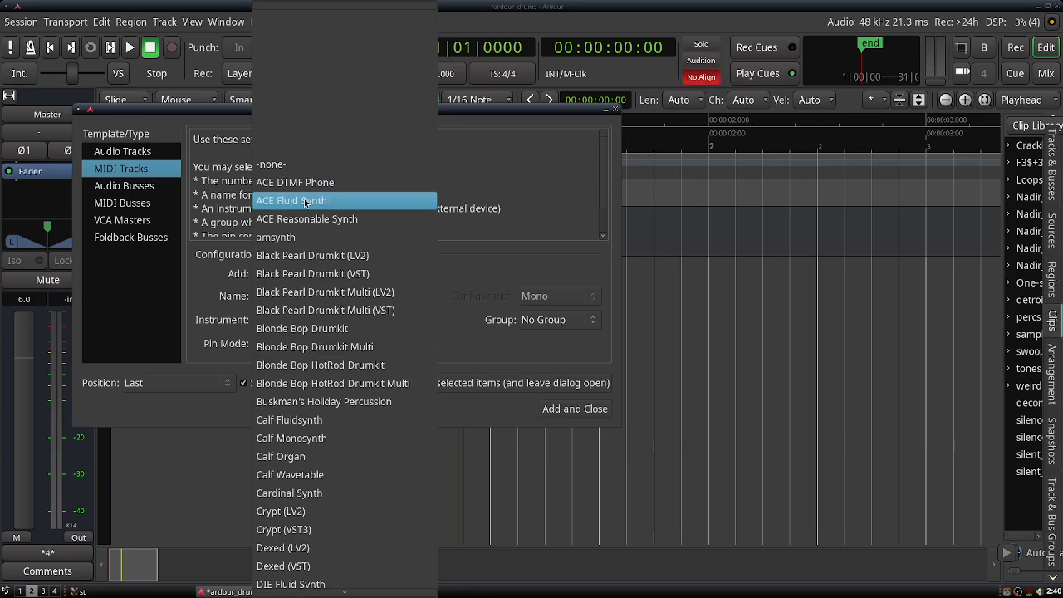
click(305, 203)
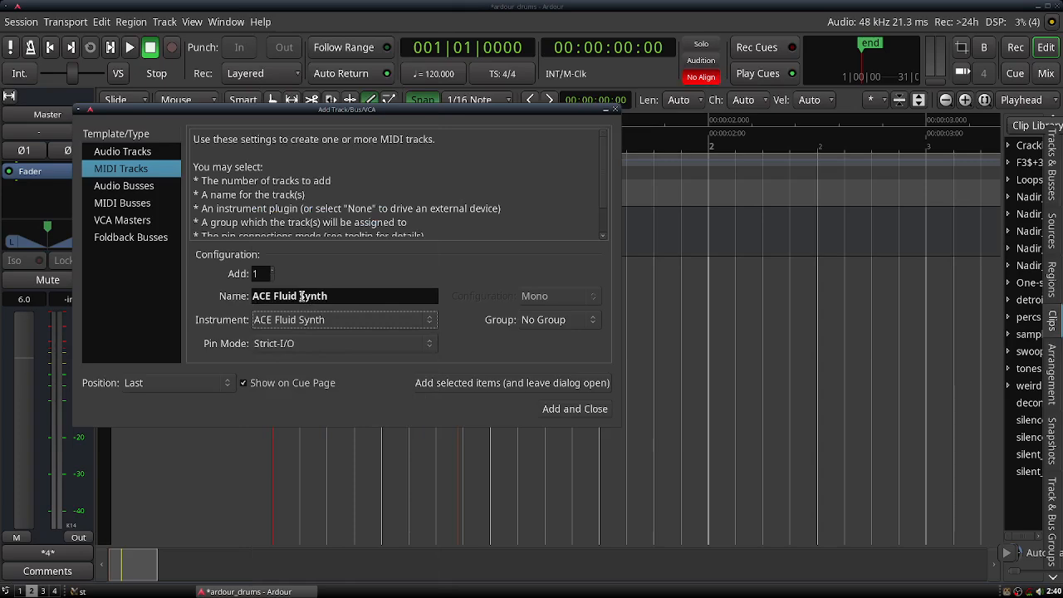
click(581, 408)
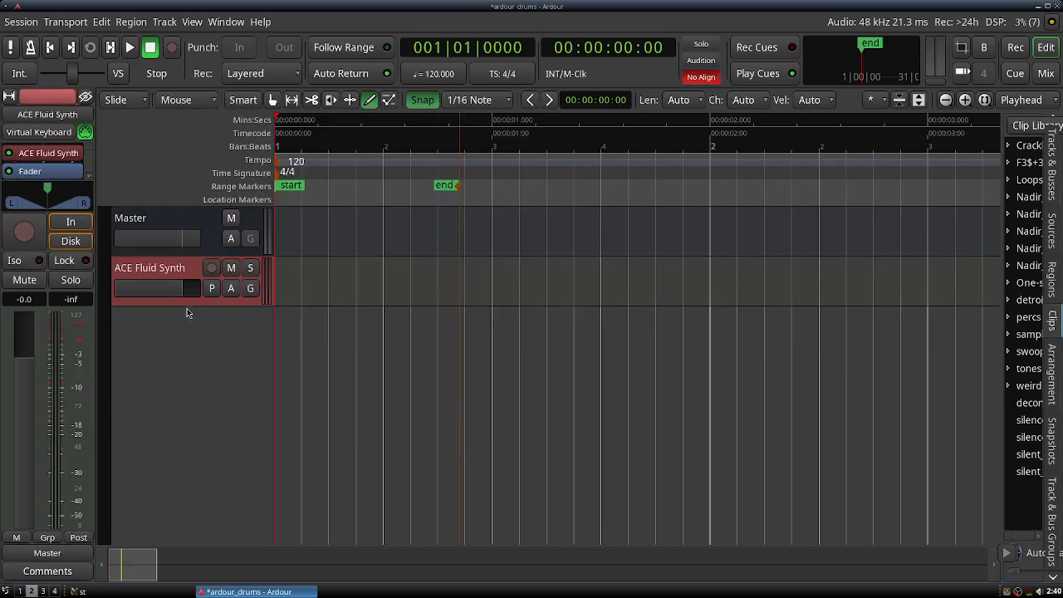
- Make the ACE Fluid Synth track tall enough to show its piano keyboard and channel selector
drag(183, 305, 187, 360)
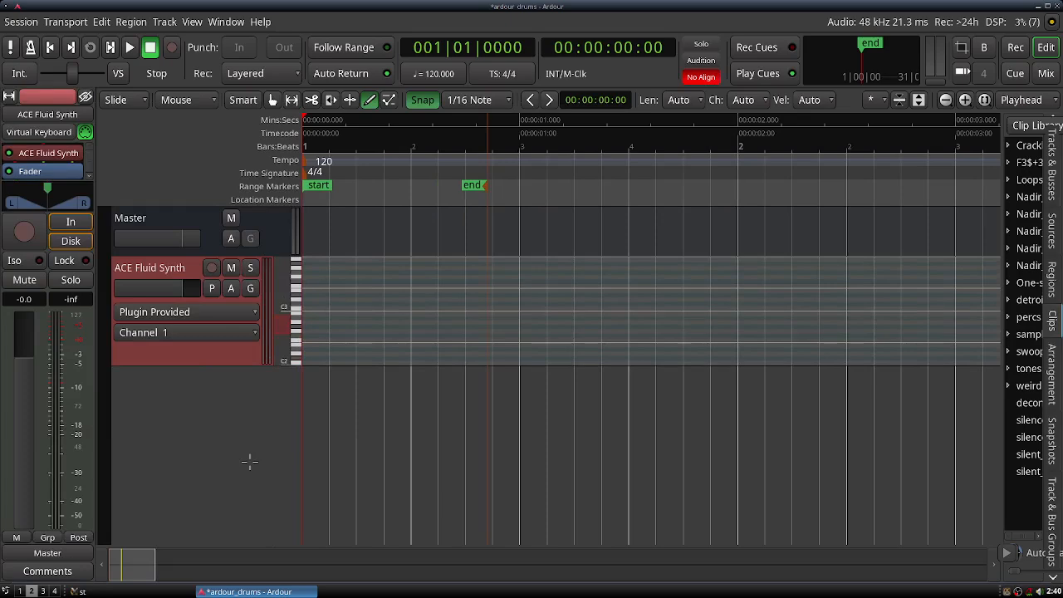
mouse_move(283, 267)
mouse_down()
mouse_move(281, 287)
mouse_move(317, 342)
mouse_move(317, 277)
mouse_up()
mouse_move(295, 310)
mouse_down()
mouse_move(294, 320)
mouse_move(294, 308)
mouse_up()
- Open the ACE Fluid Synth plugin's settings window from the track's mixer strip
mouse_move(94, 143)
mouse_down()
mouse_move(90, 166)
mouse_move(3, 162)
mouse_up()
mouse_move(61, 144)
mouse_down()
mouse_move(92, 141)
mouse_move(91, 169)
mouse_move(8, 173)
mouse_up()
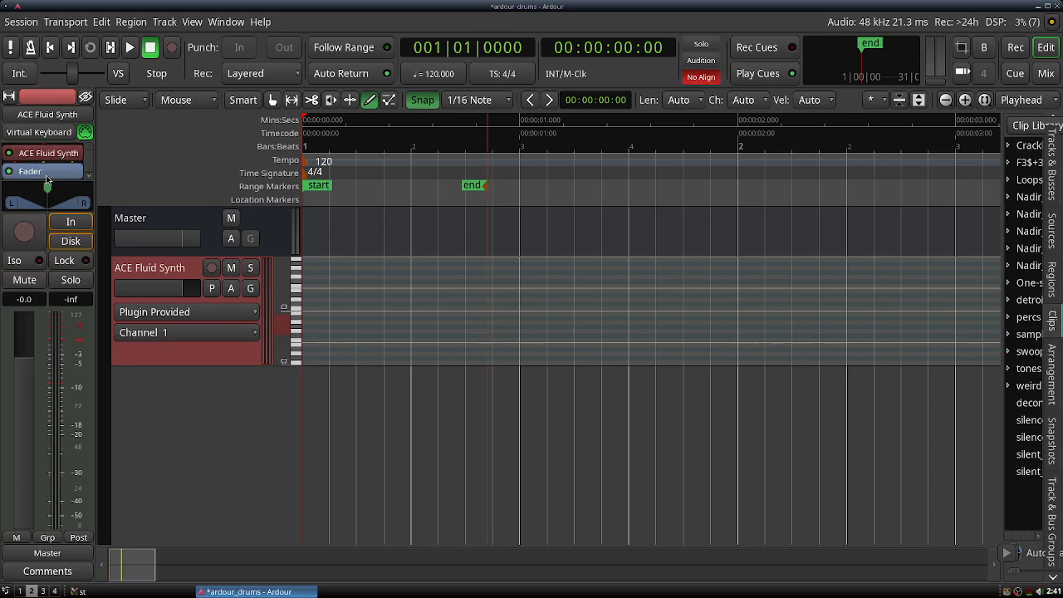
drag(89, 164, 89, 169)
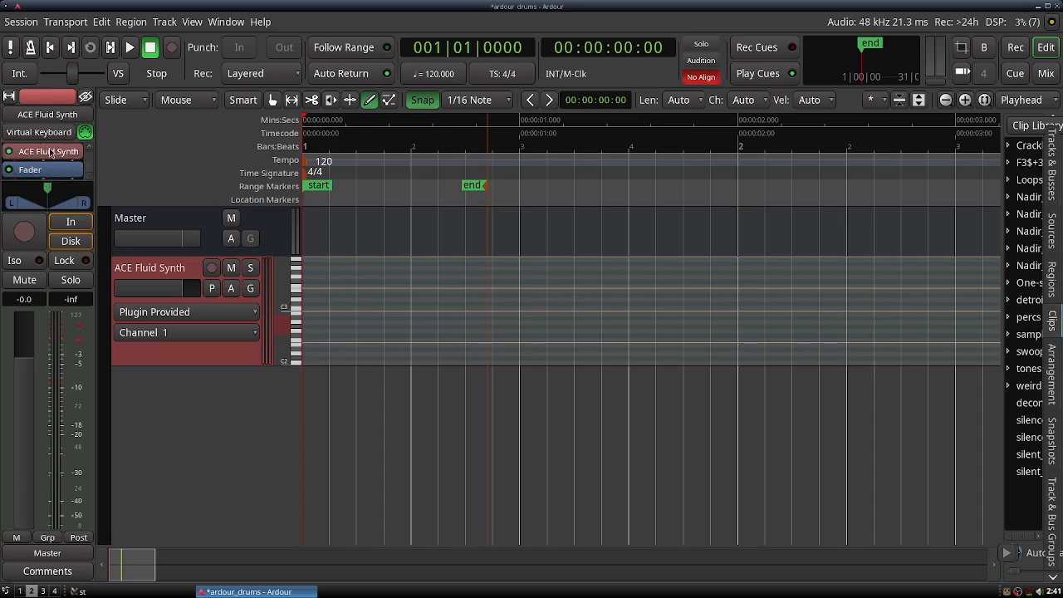
double_click(50, 152)
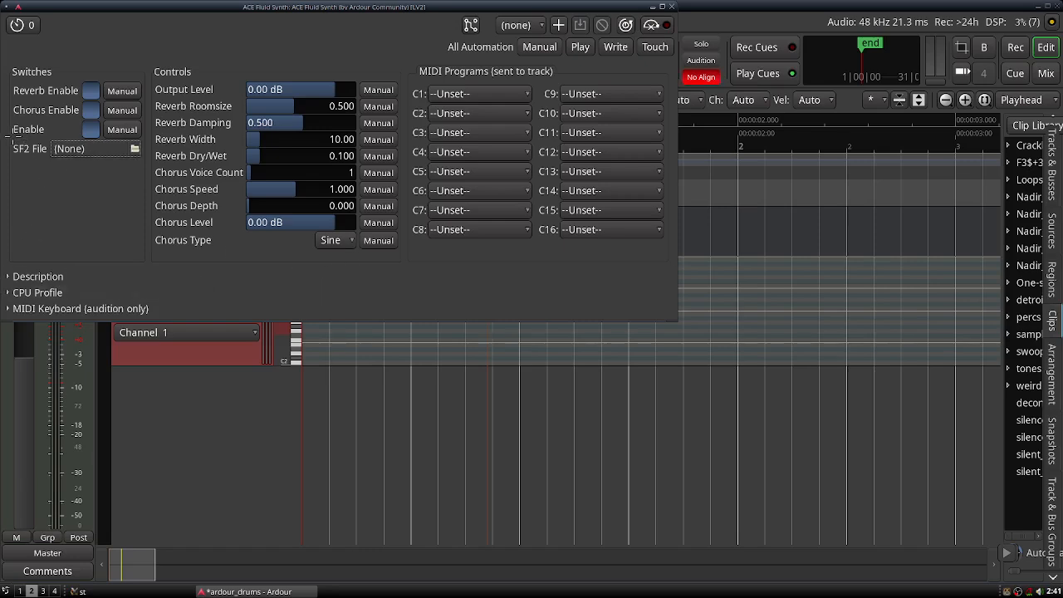
mouse_move(8, 140)
mouse_down()
mouse_move(64, 167)
mouse_move(128, 166)
mouse_move(108, 142)
mouse_move(7, 142)
mouse_move(16, 133)
mouse_up()
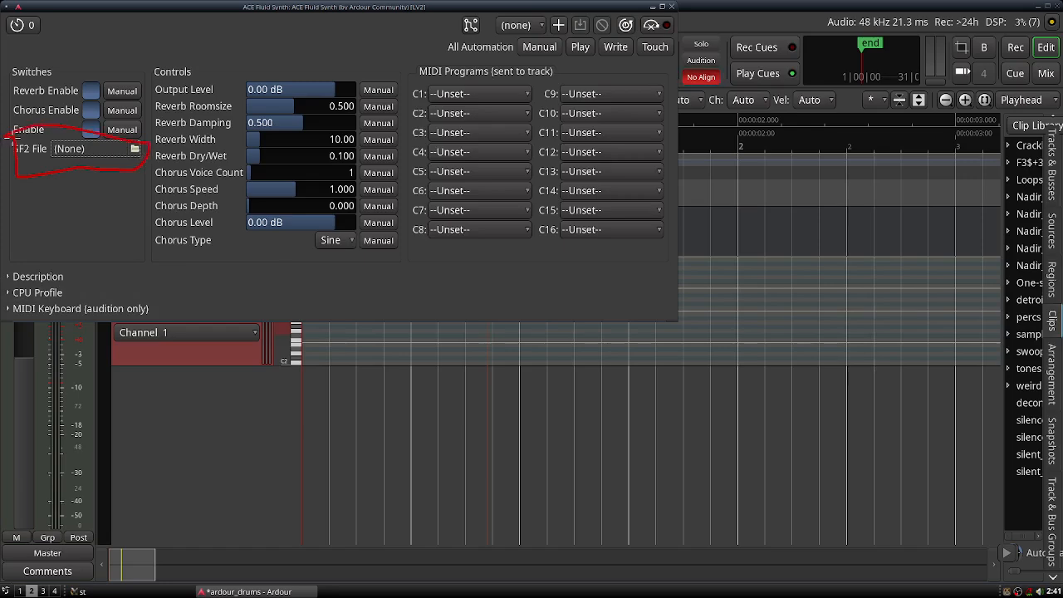
key(shift+F9)
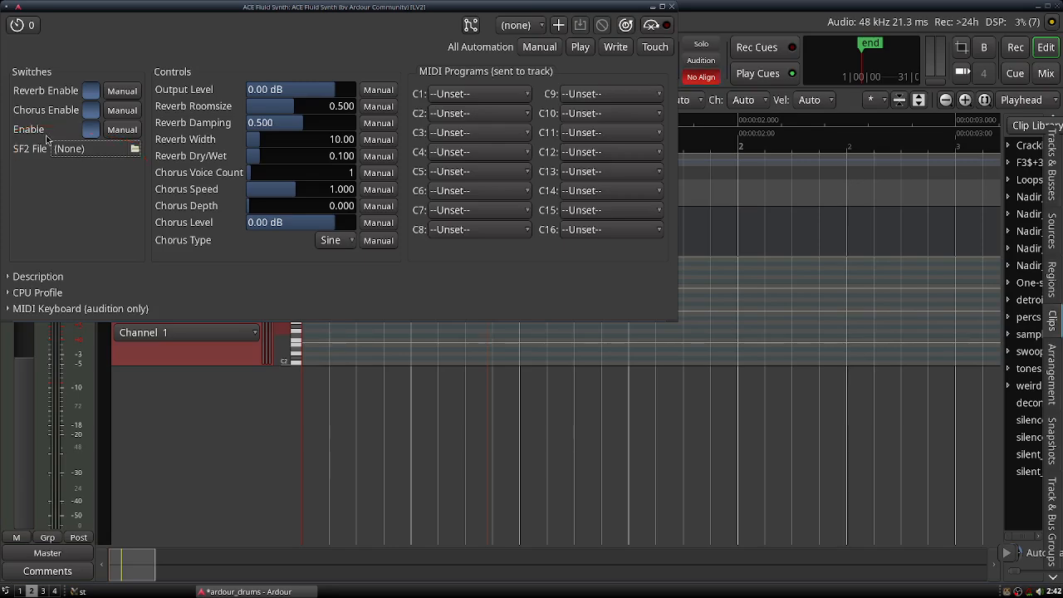
- Load the soundfont FluidR3_GM.sf2 from /usr/share/sounds/sf2/ as the ACE Fluid Synth plugin's SF2 file
click(86, 151)
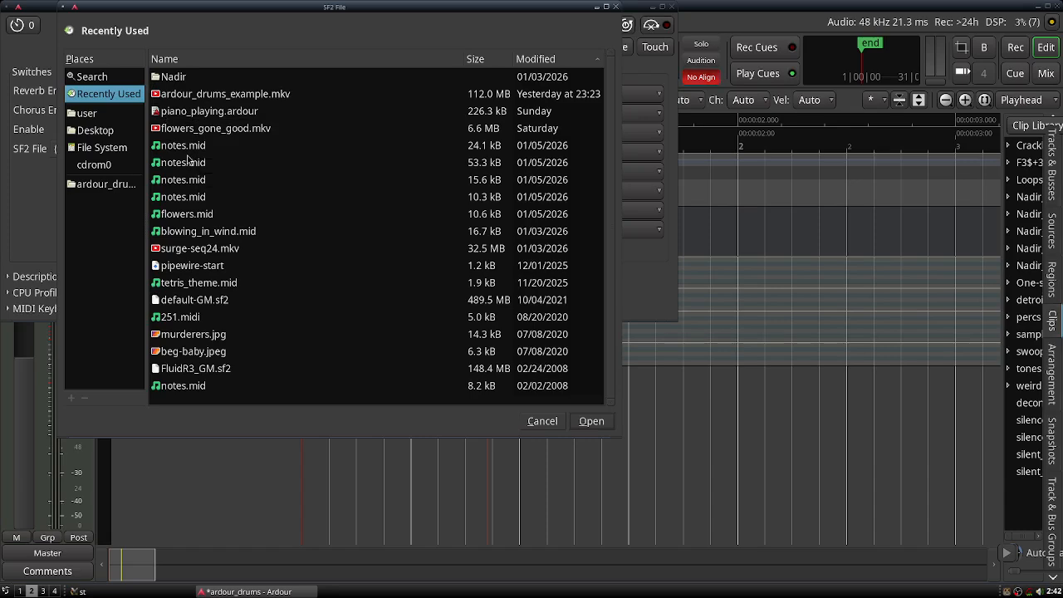
click(110, 150)
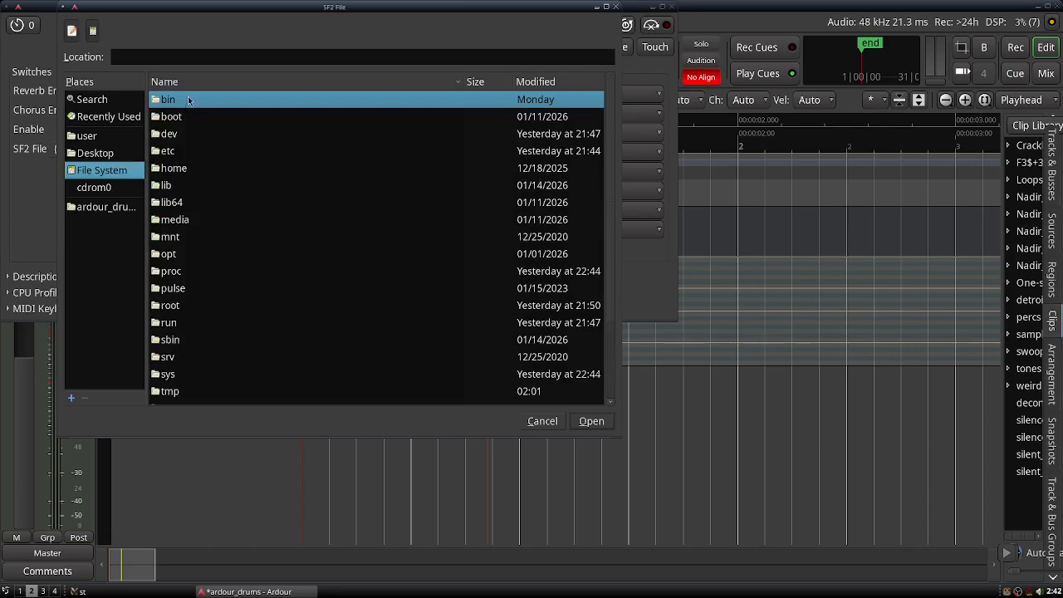
click(180, 57)
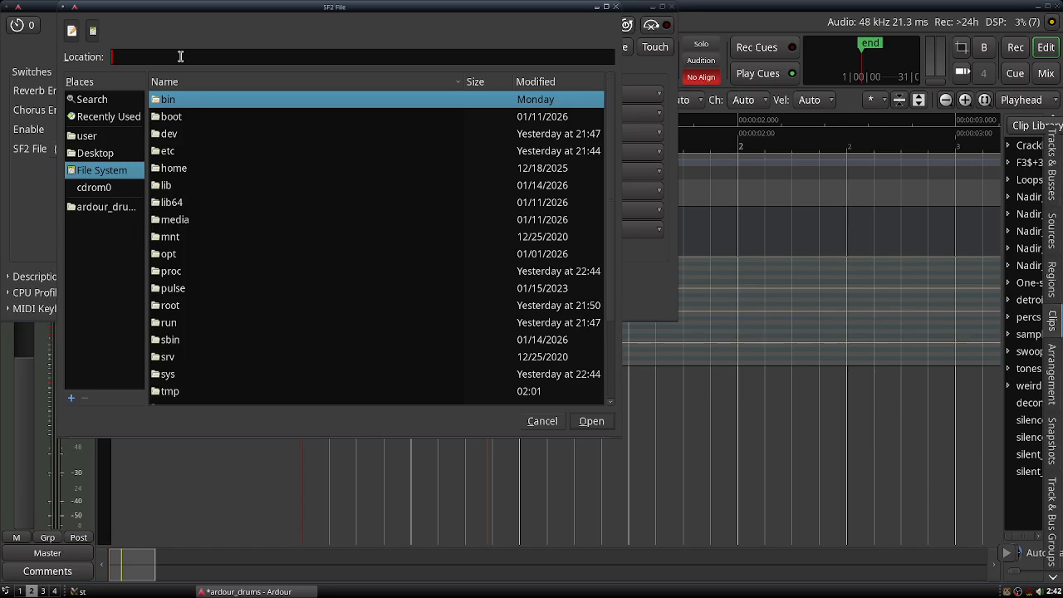
text(/usr/sh)
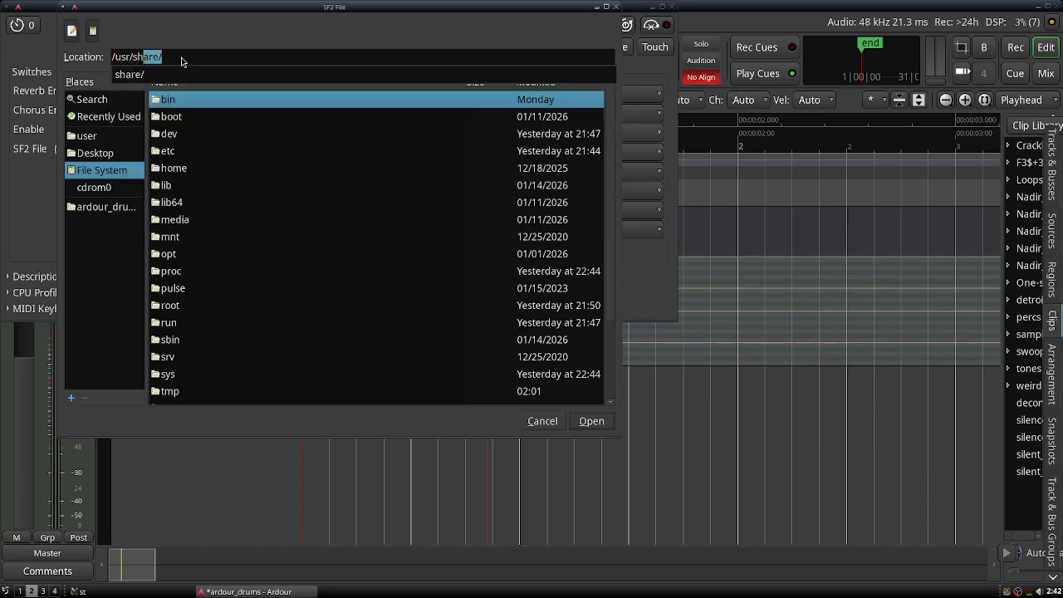
text(are/sounds/sf2/)
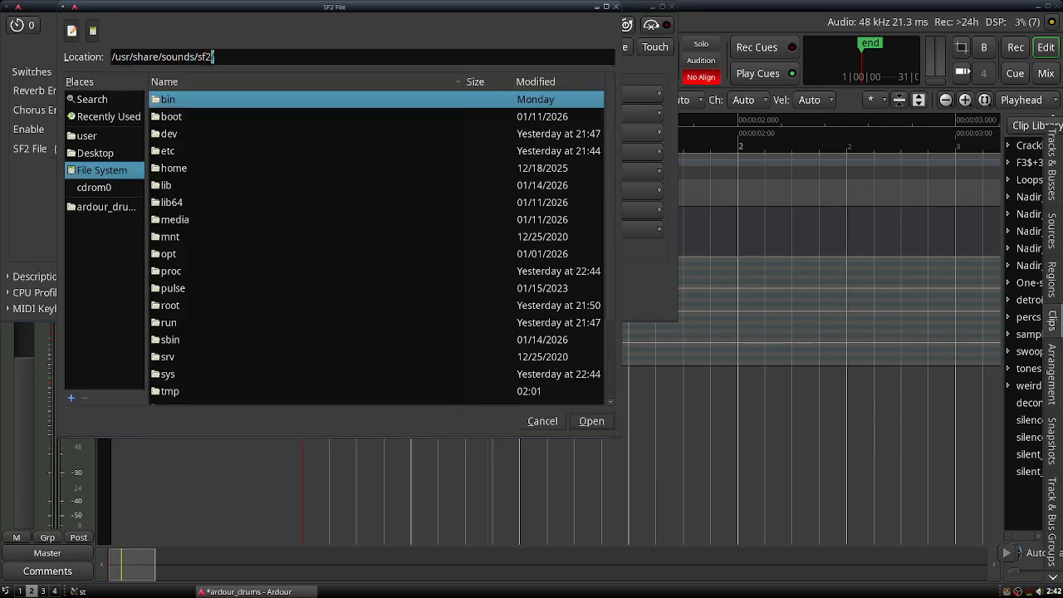
key(Return)
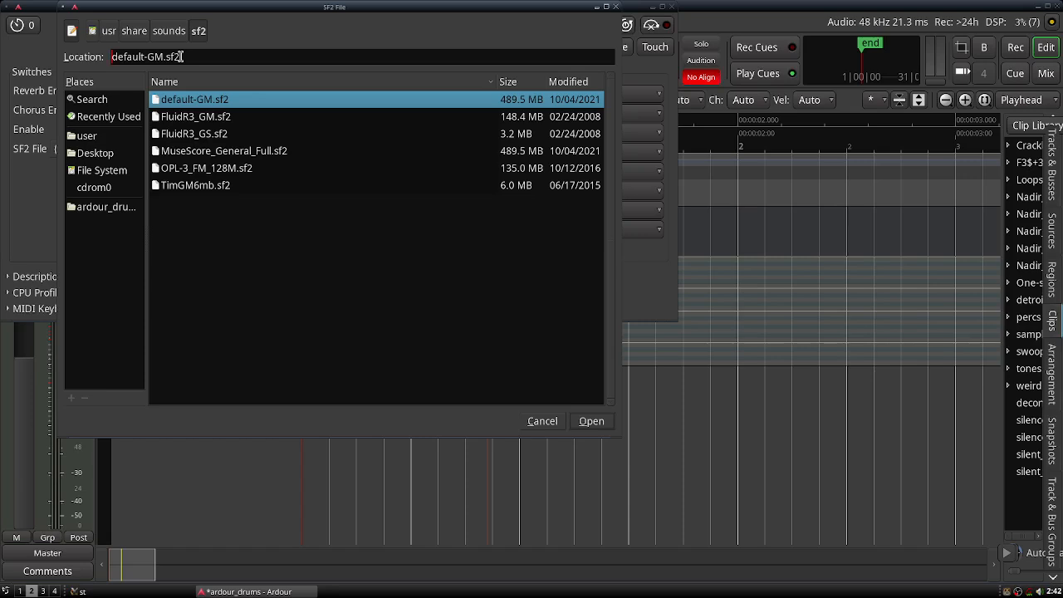
click(217, 121)
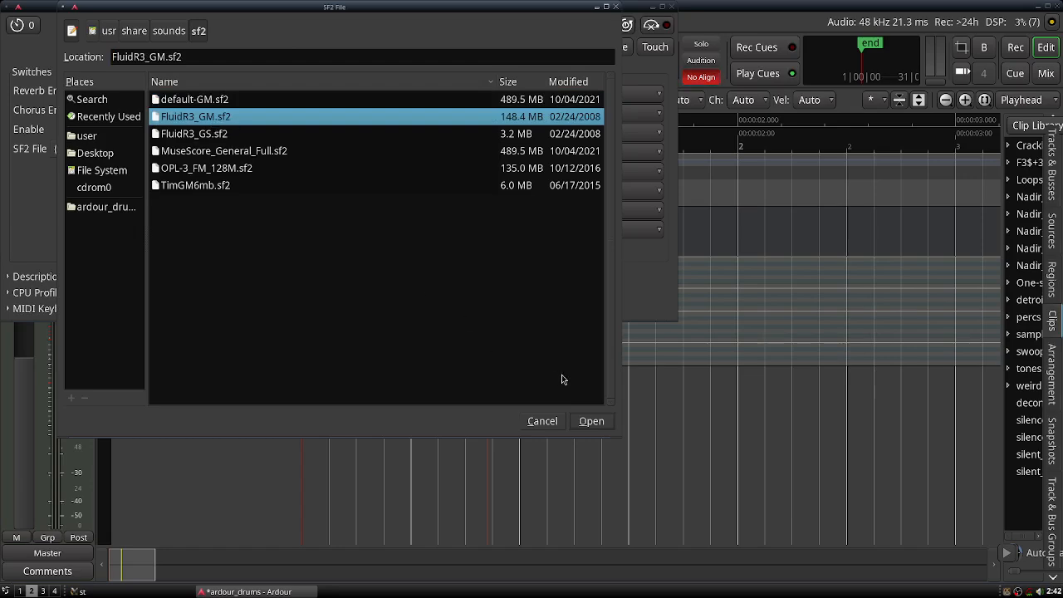
click(592, 421)
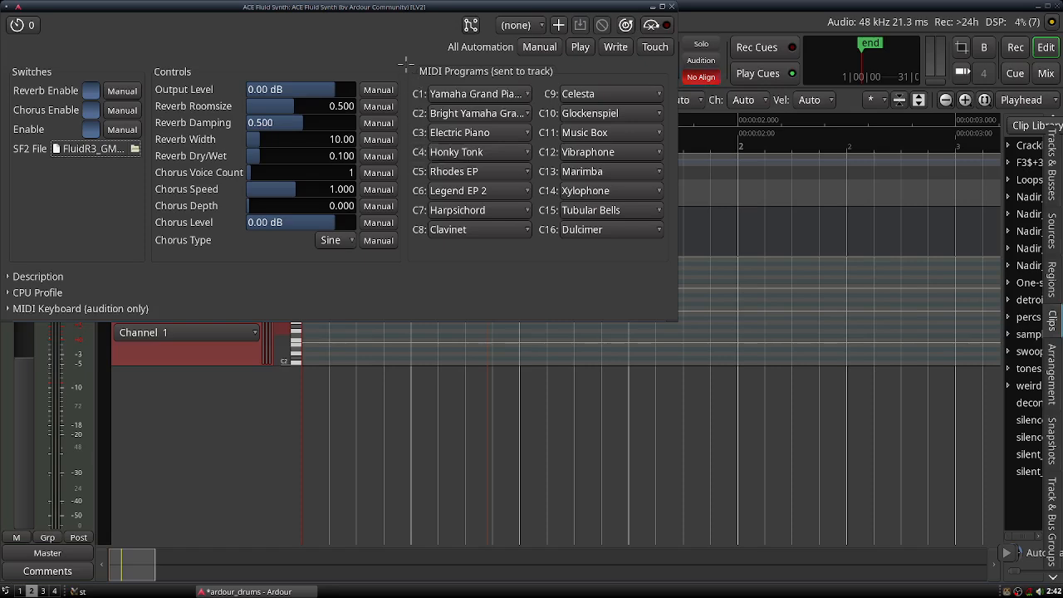
mouse_move(406, 62)
mouse_down()
mouse_move(419, 253)
mouse_move(622, 253)
mouse_move(678, 234)
mouse_move(666, 125)
mouse_move(531, 61)
mouse_move(404, 63)
mouse_up()
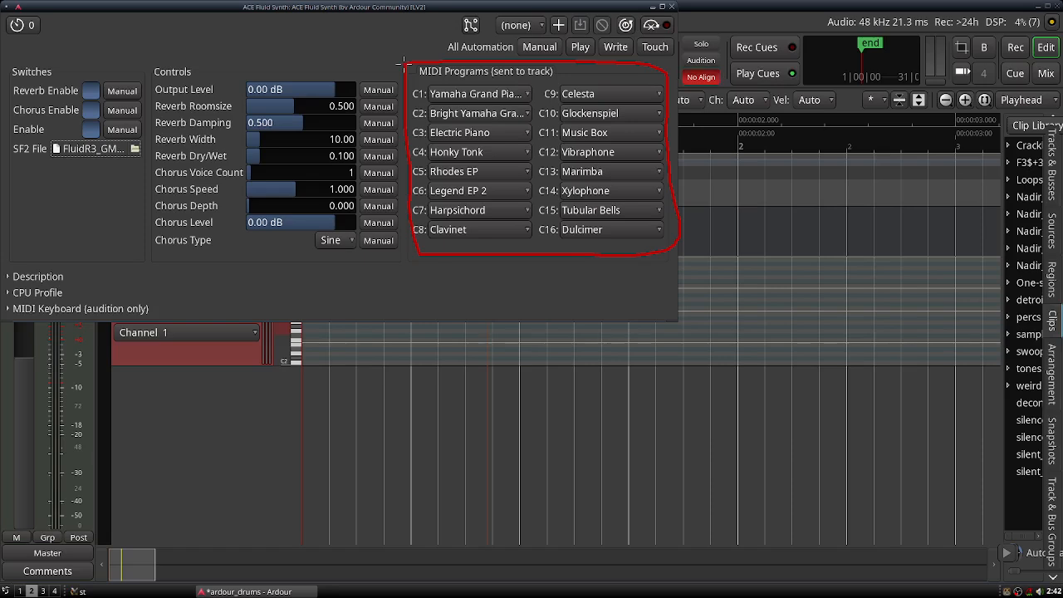
key(shift+F9)
key(F9)
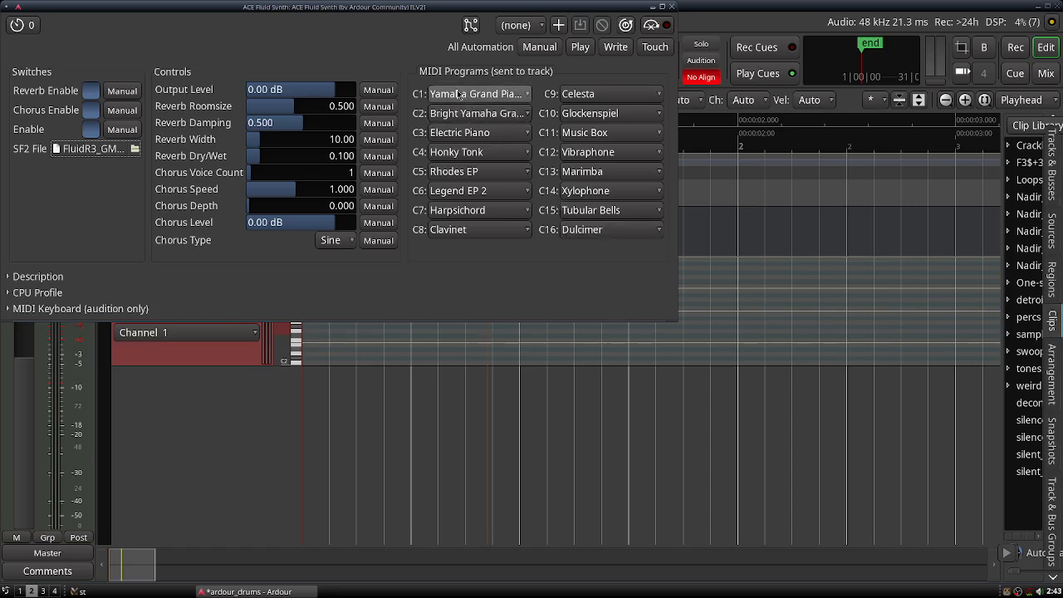
- Move the ACE Fluid Synth plugin window aside to uncover the track's header and channel selector
drag(413, 7, 466, 49)
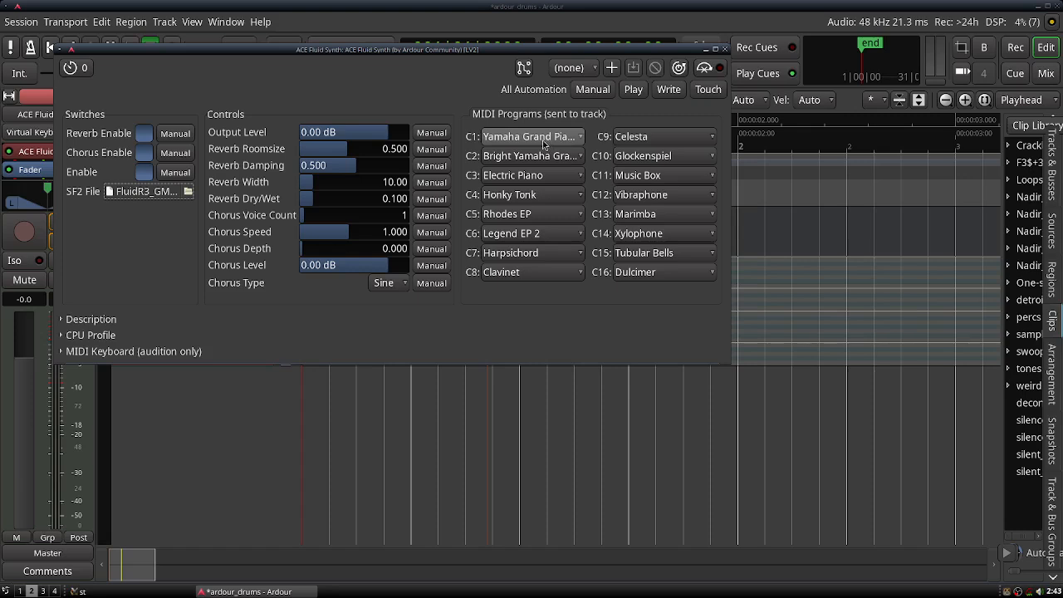
drag(469, 53, 689, 54)
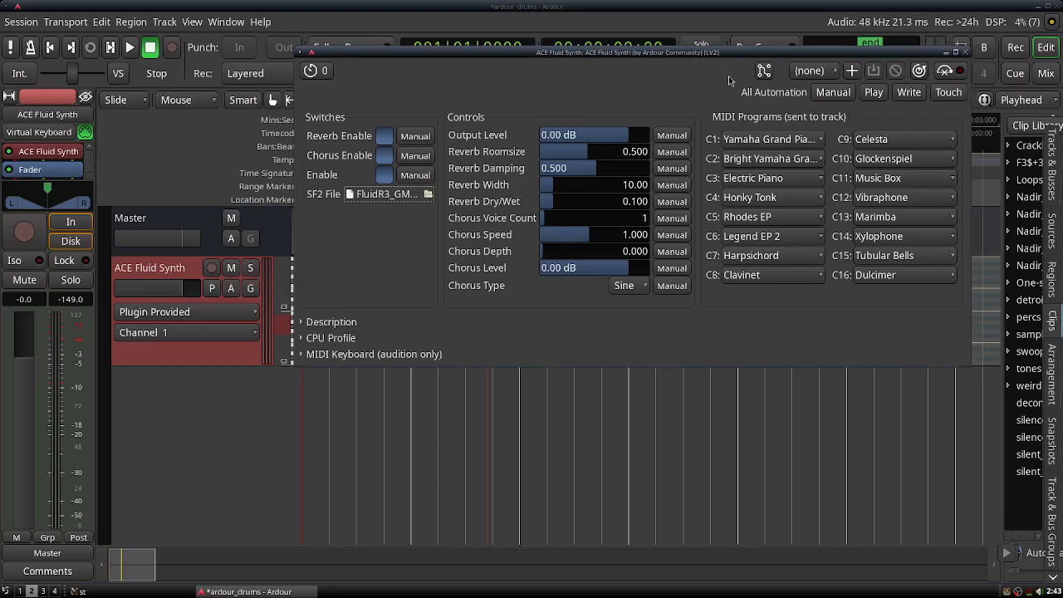
drag(728, 54, 660, 55)
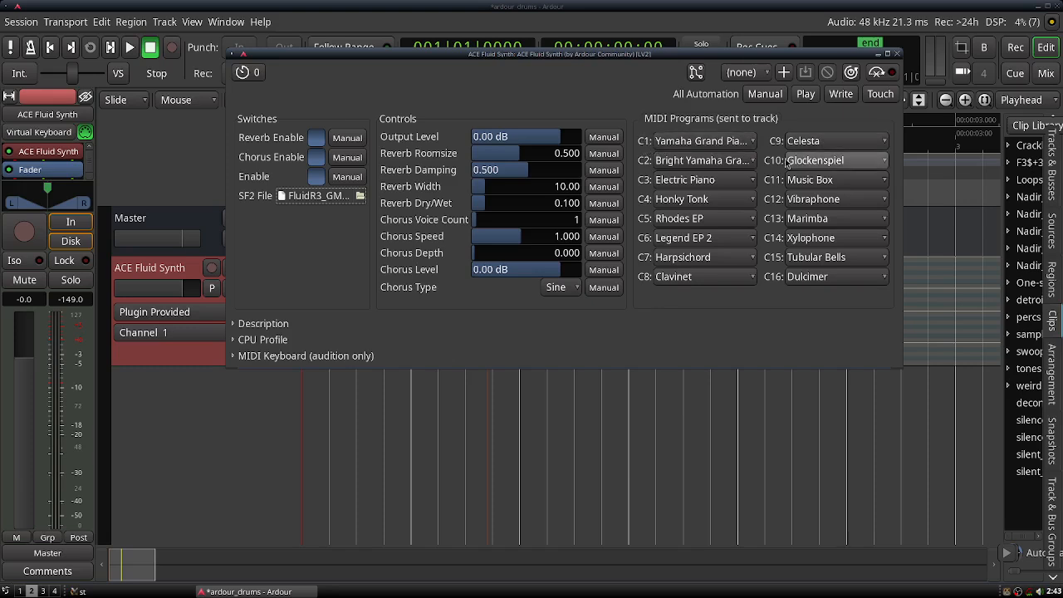
drag(388, 57, 484, 48)
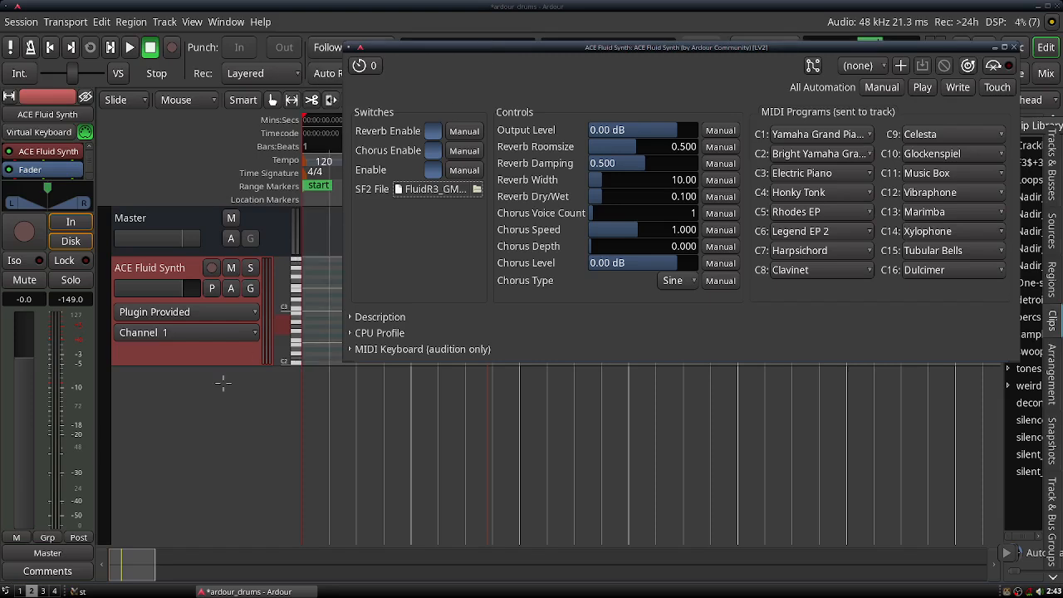
mouse_move(262, 315)
mouse_down()
mouse_move(143, 348)
mouse_move(113, 334)
mouse_move(264, 318)
mouse_up()
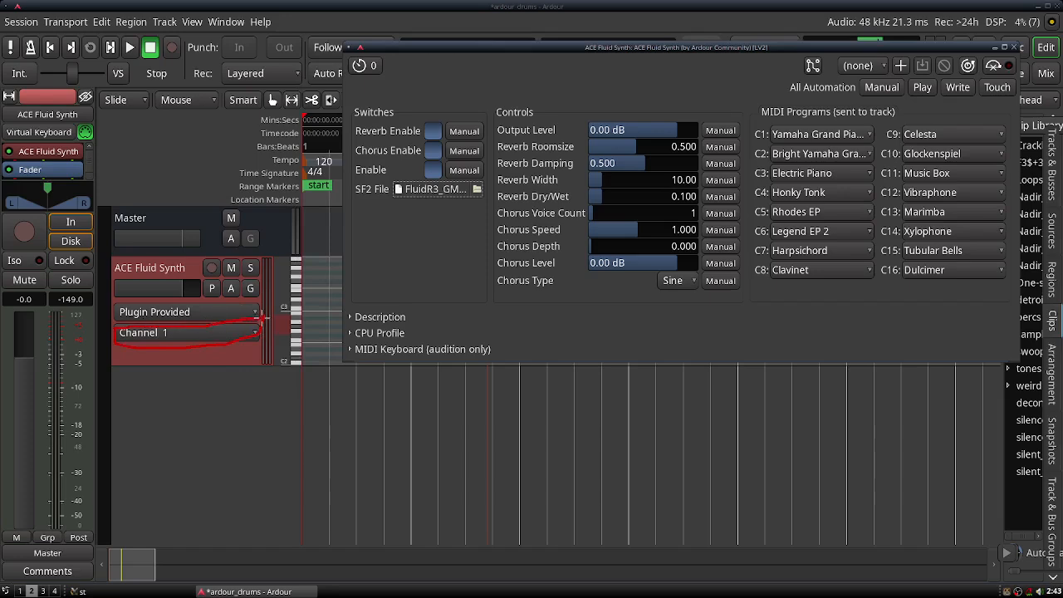
key(shift+F9)
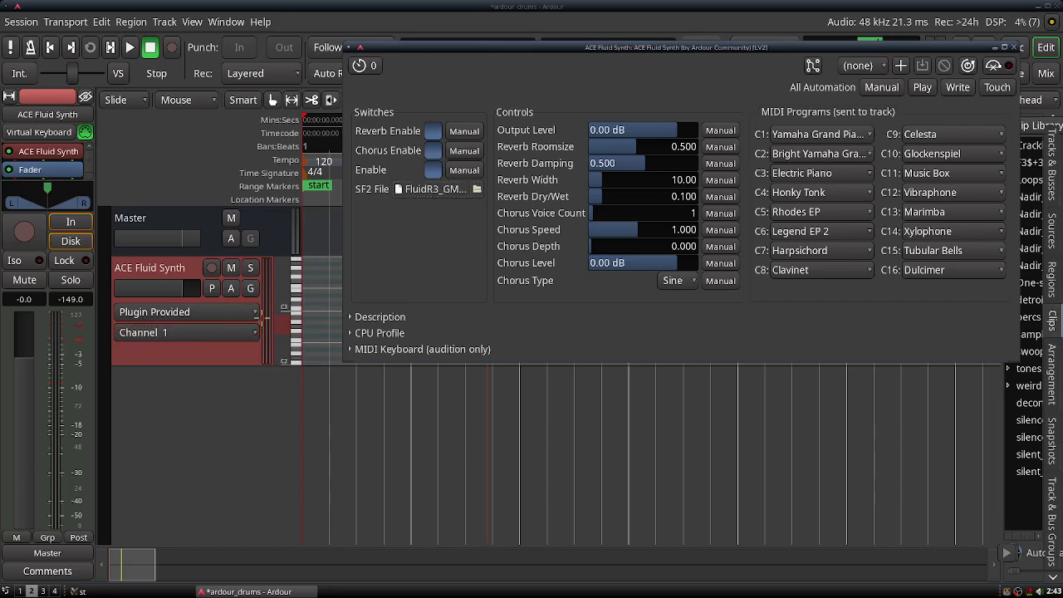
key(F9)
- Set the MIDI program for channel 1 to the Standard drum kit and close the plugin window
drag(615, 48, 522, 65)
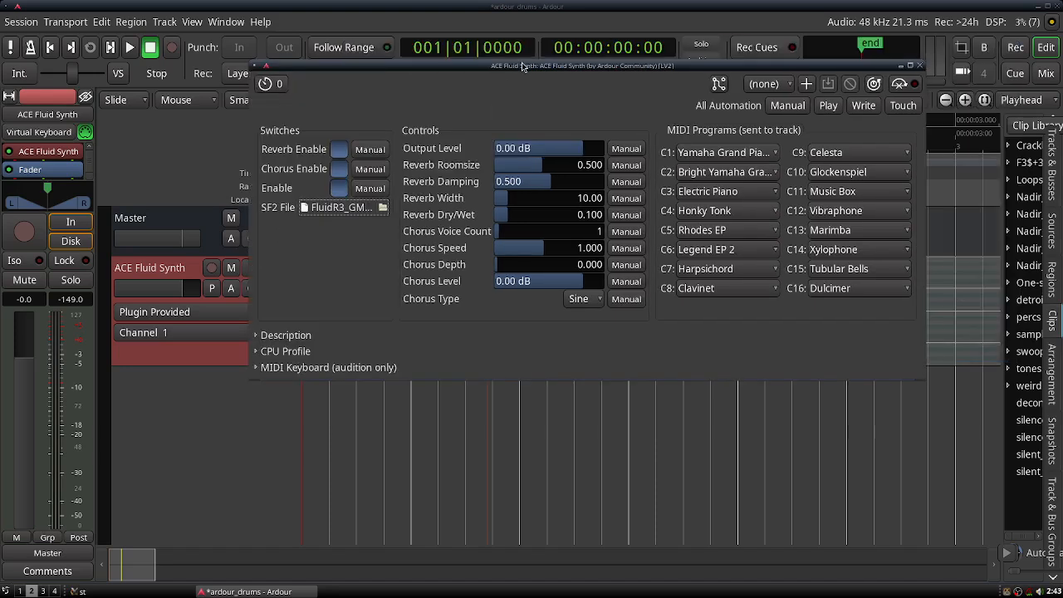
click(679, 155)
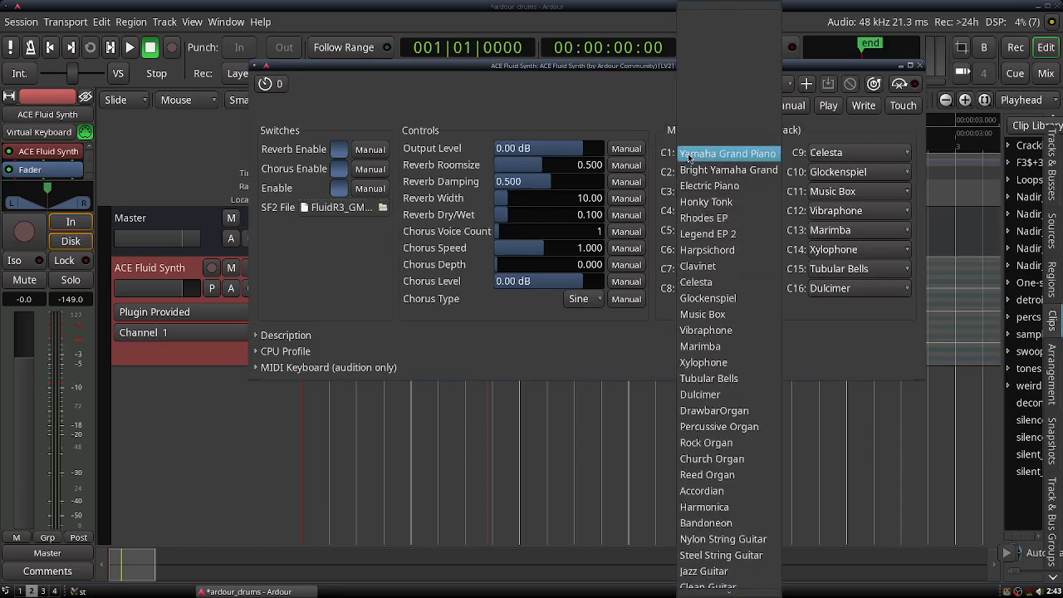
scroll(706, 331, down, 3)
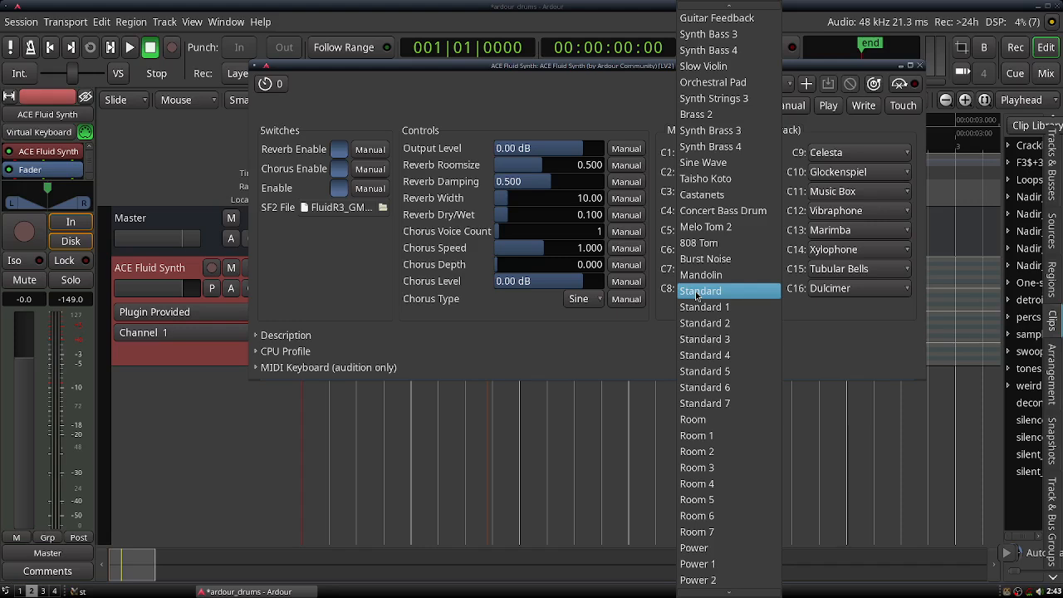
click(698, 292)
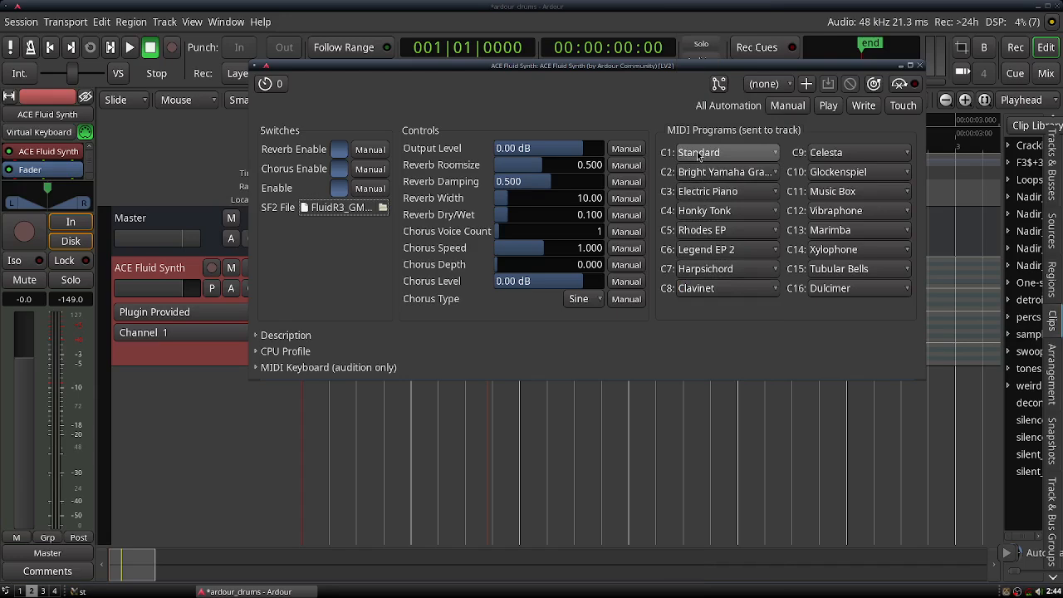
click(920, 66)
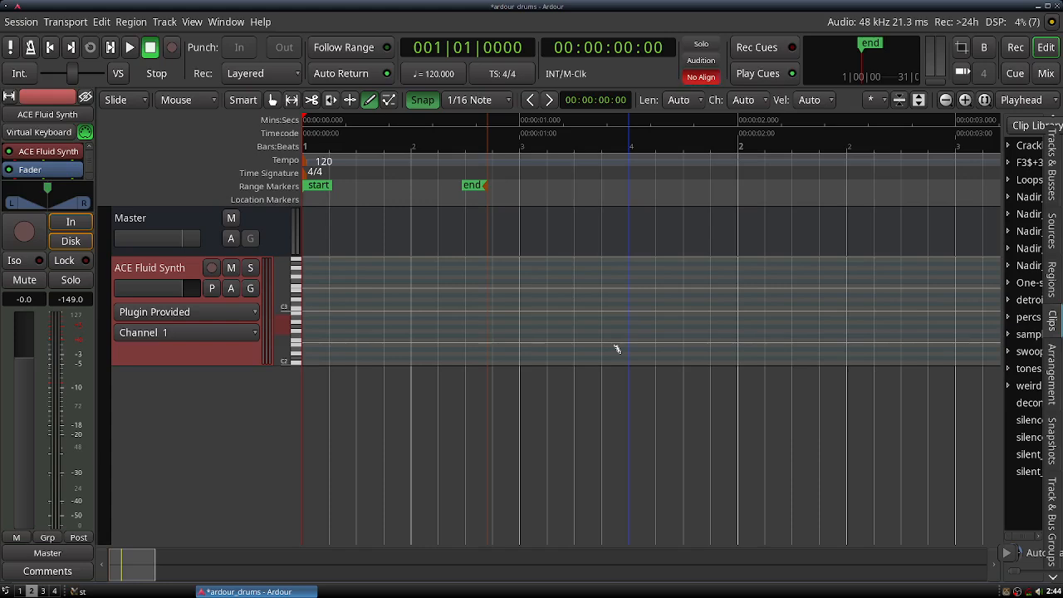
- Run the system command mocp -s to stop the music player
key(alt+F2)
text(mo)
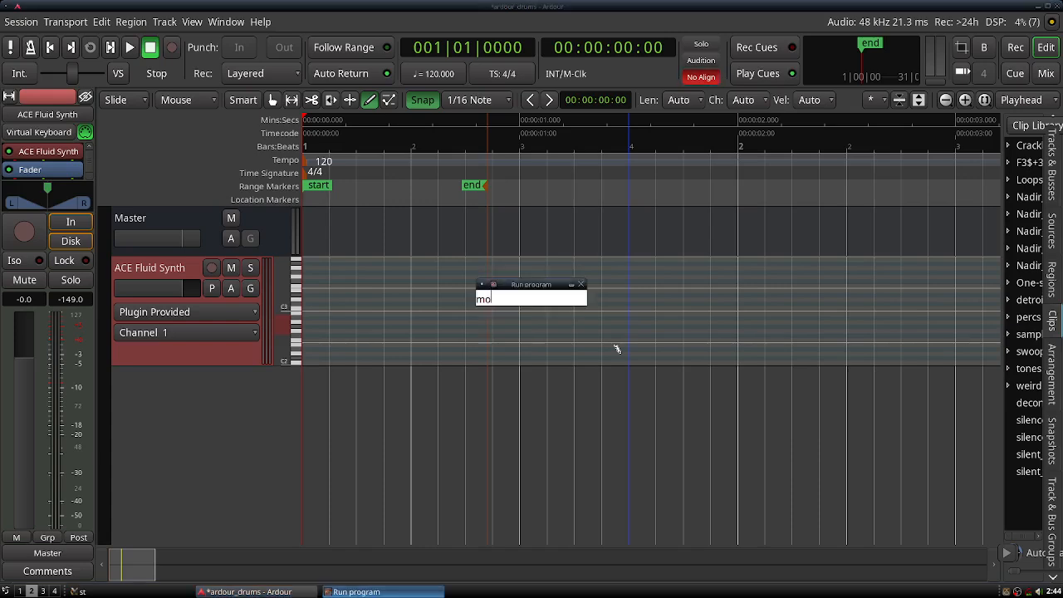
text(cp -)
text(s)
key(Return)
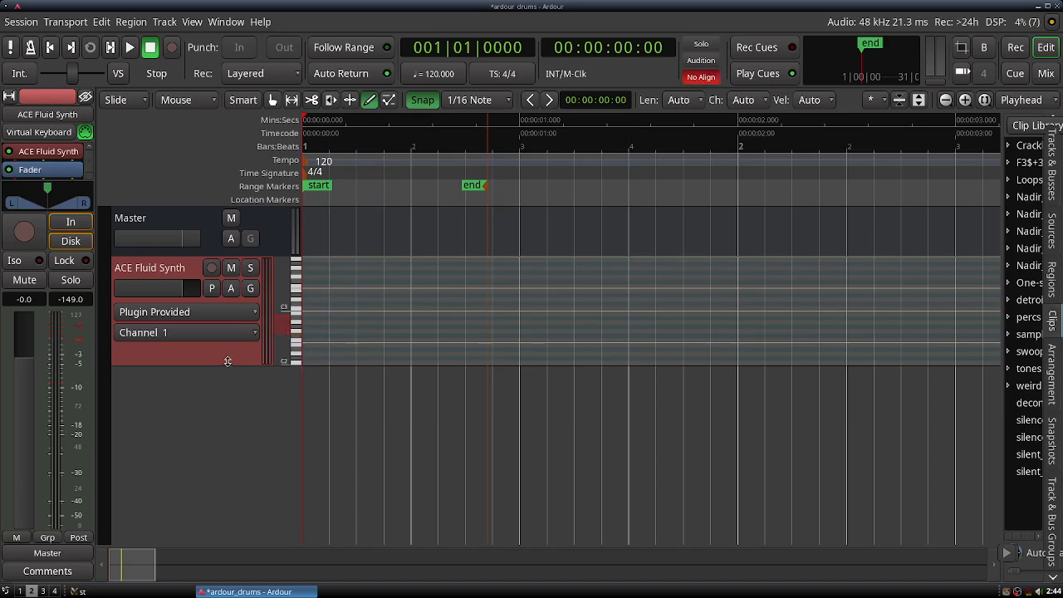
- Make the ACE Fluid Synth track about twice as tall and audition drum sounds around and just below C3 on its piano keyboard
drag(227, 363, 220, 478)
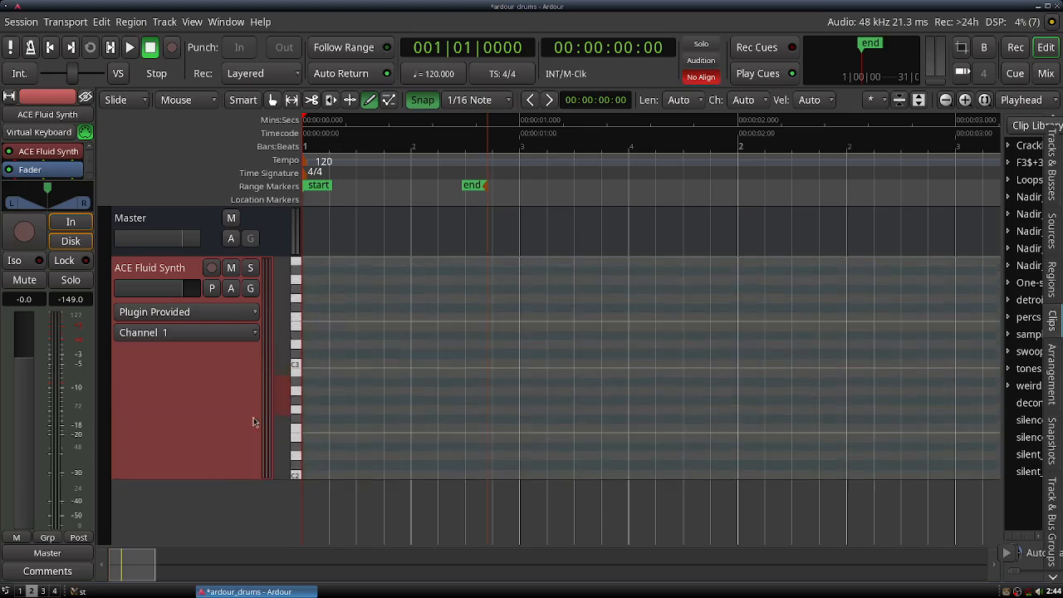
click(299, 359)
click(297, 382)
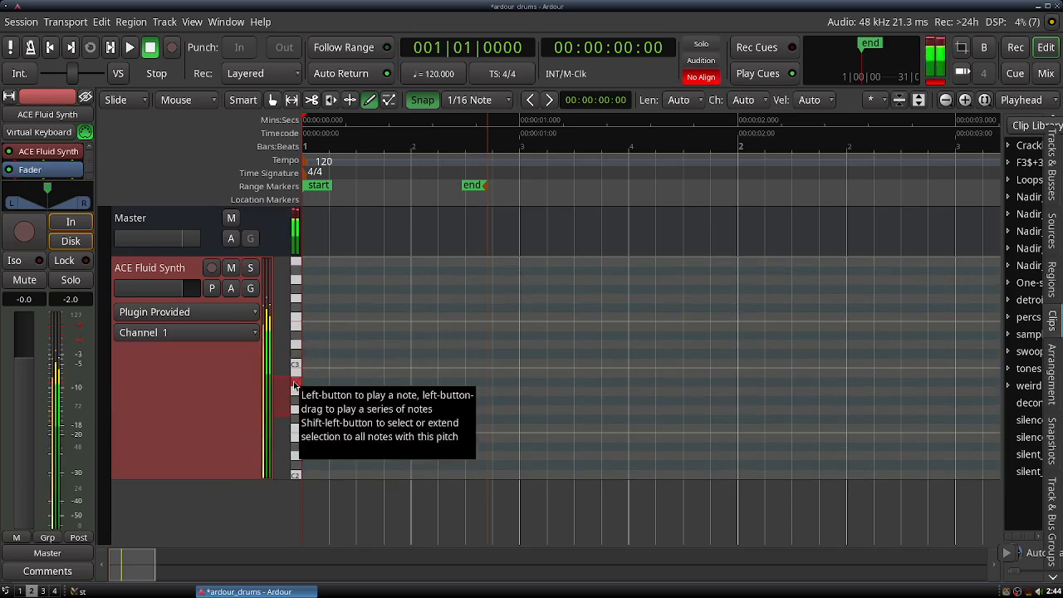
click(295, 404)
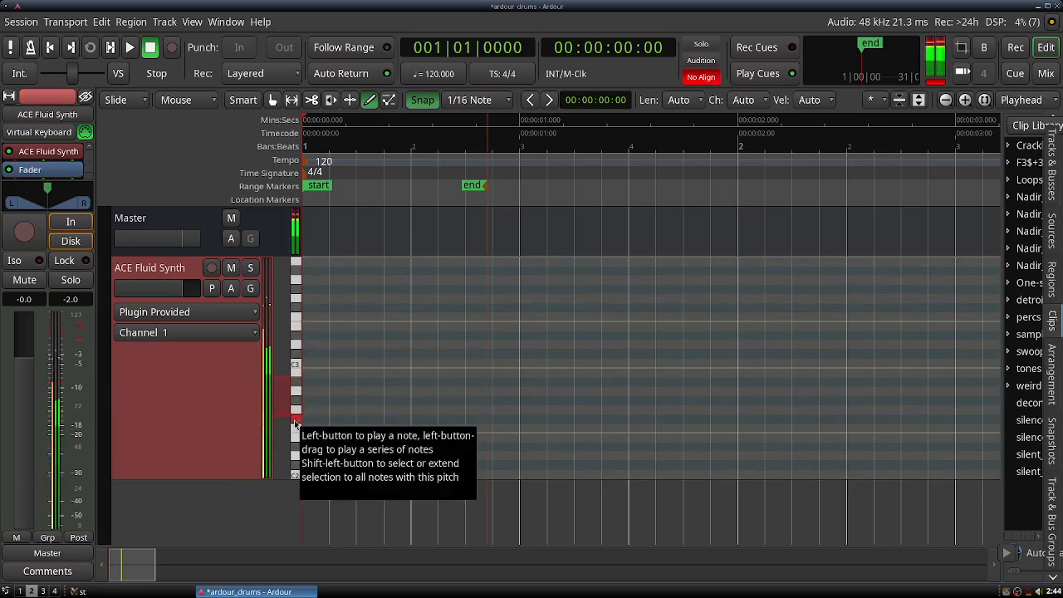
click(297, 405)
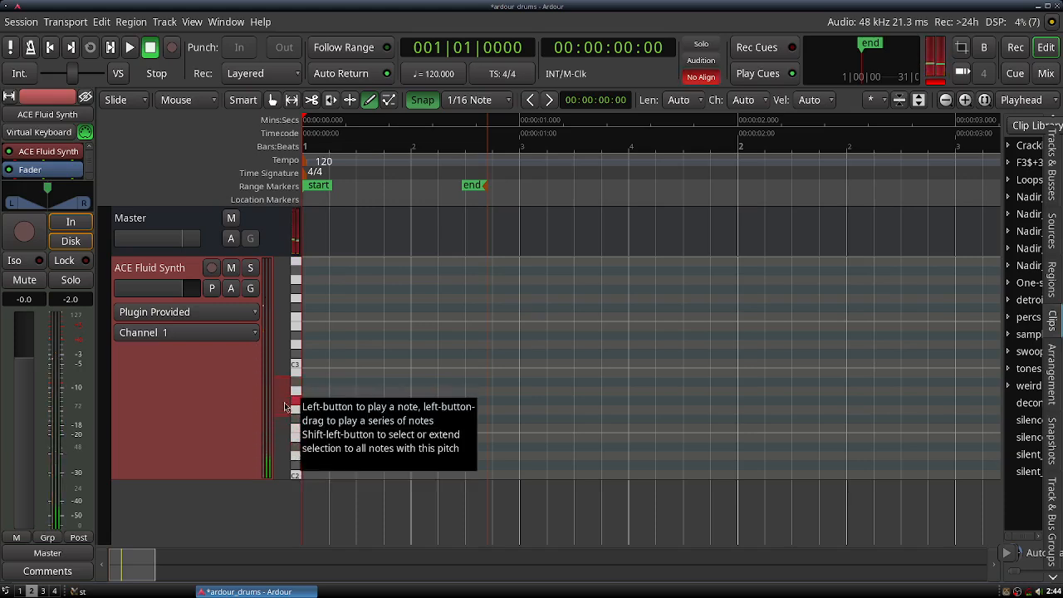
- Bring the lower octave of the track's piano keyboard into range and audition the drum sounds from C2 upward
scroll(283, 407, down, 2)
scroll(282, 410, down, 2)
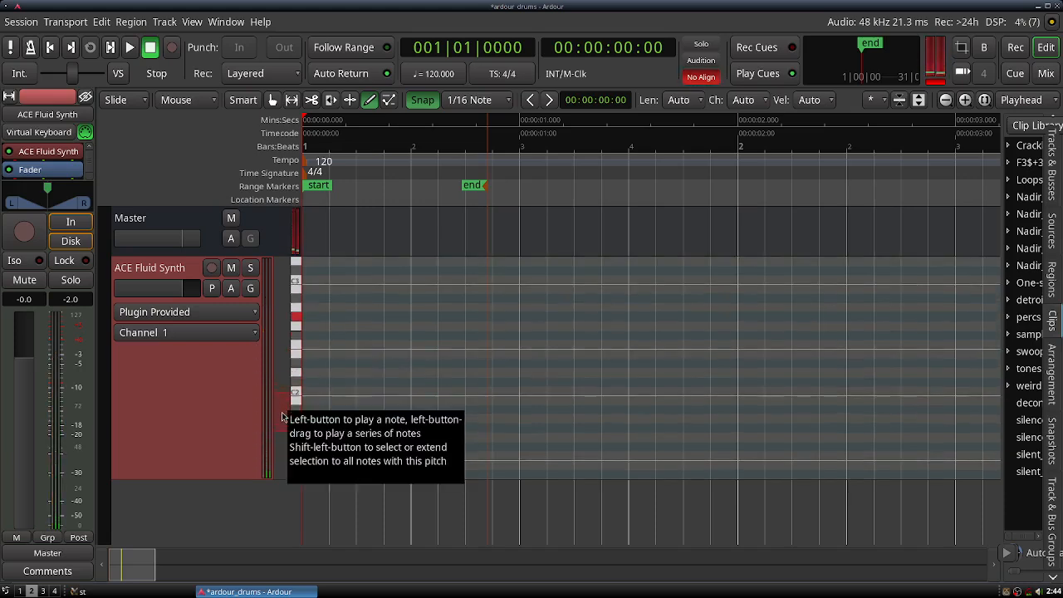
click(300, 322)
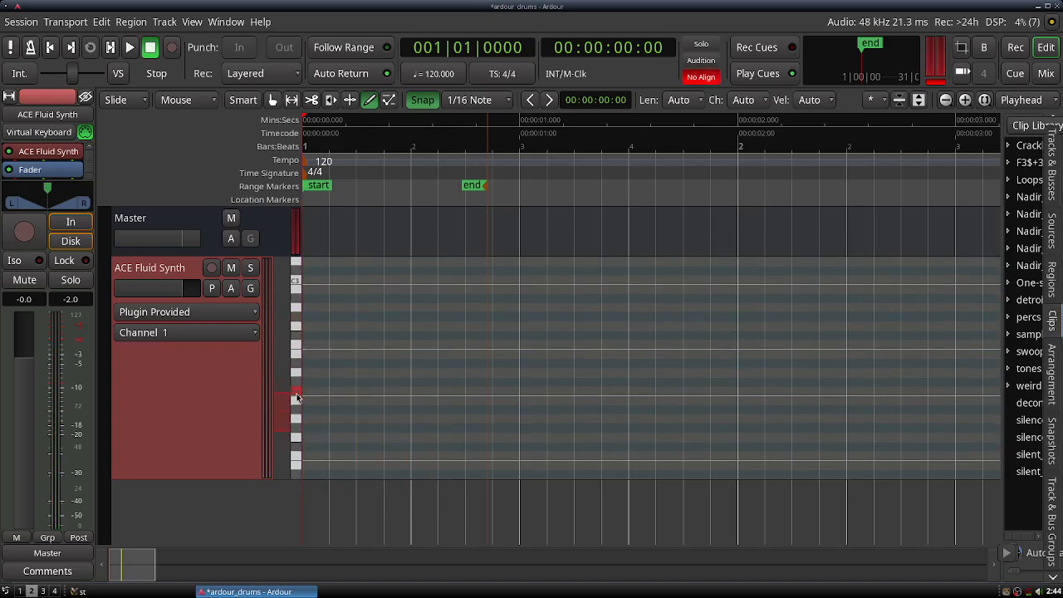
click(298, 400)
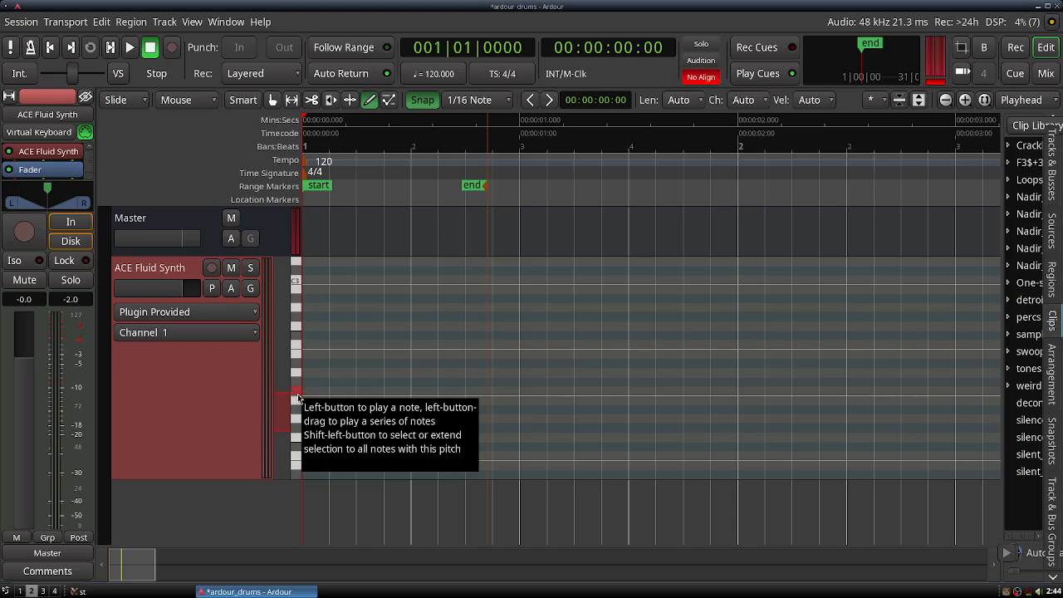
click(296, 395)
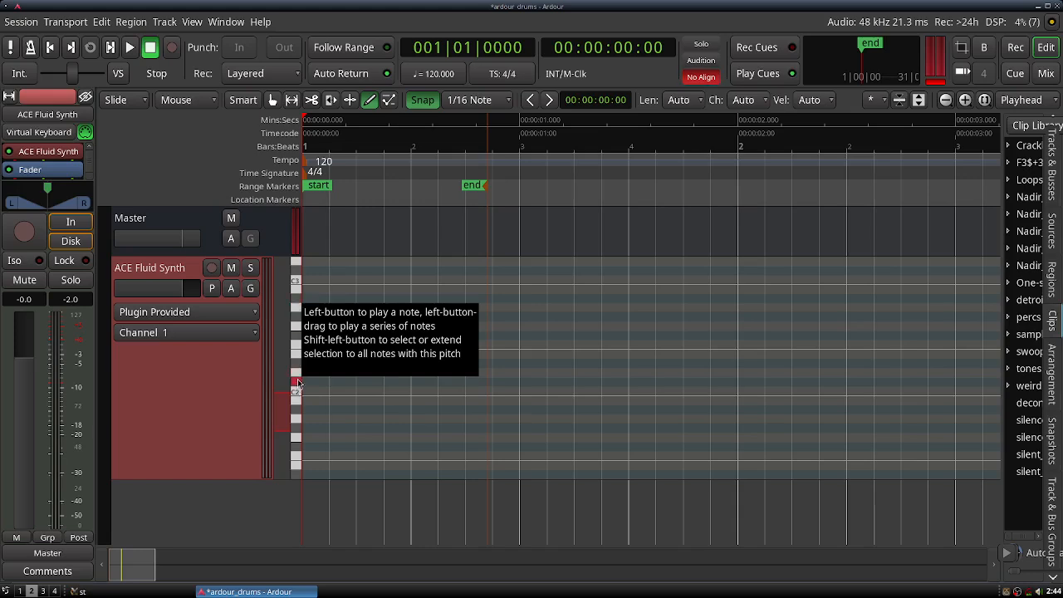
click(295, 366)
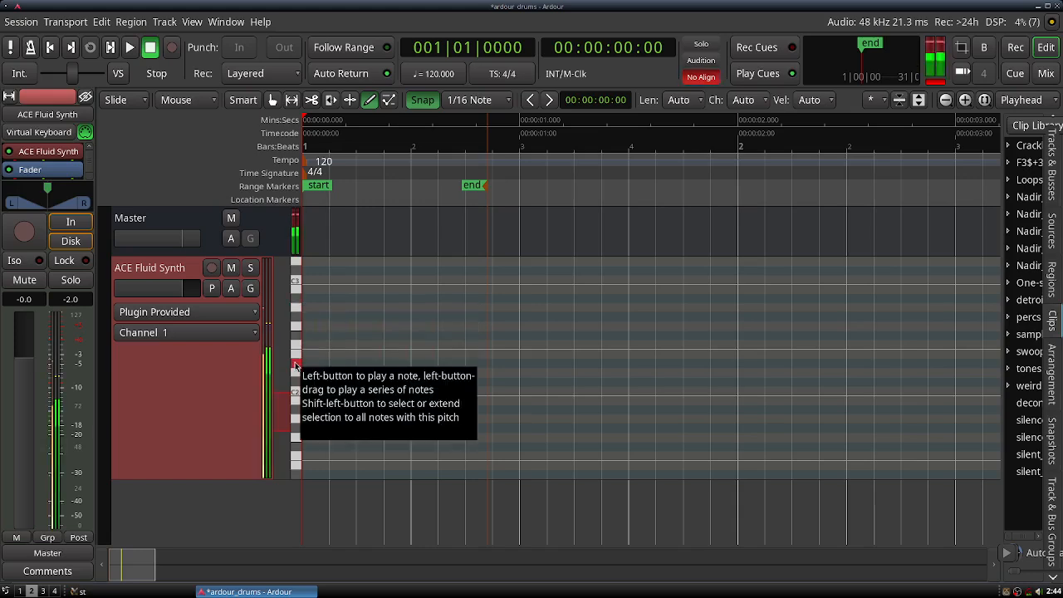
click(295, 366)
click(297, 374)
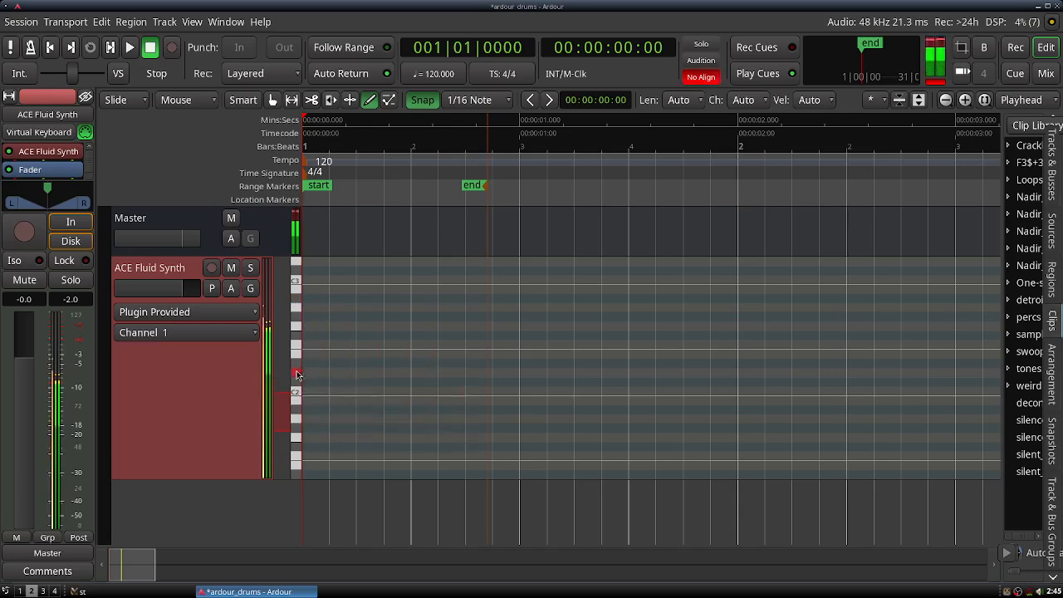
click(299, 357)
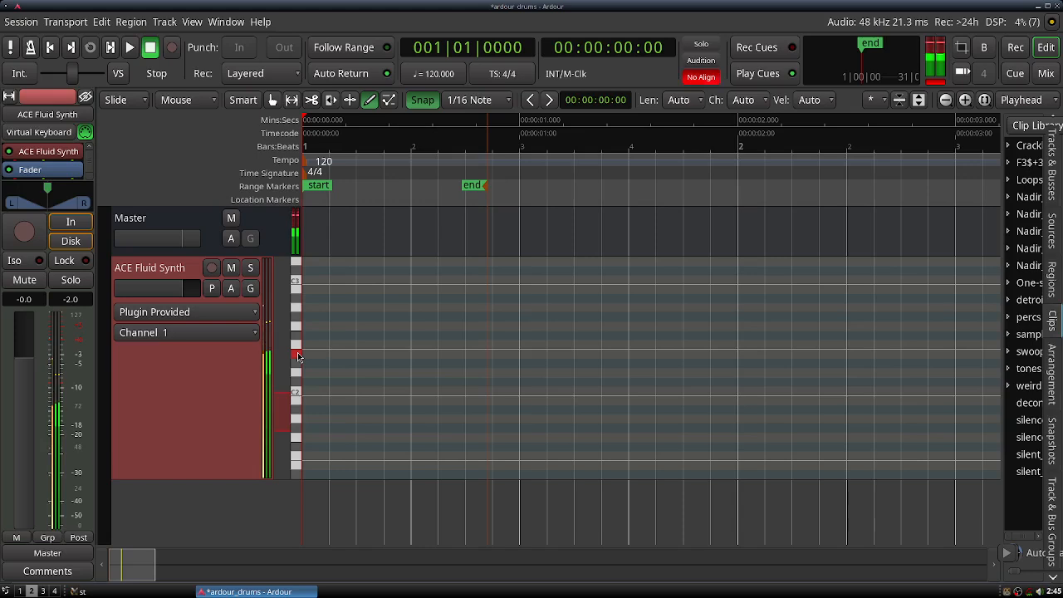
click(297, 340)
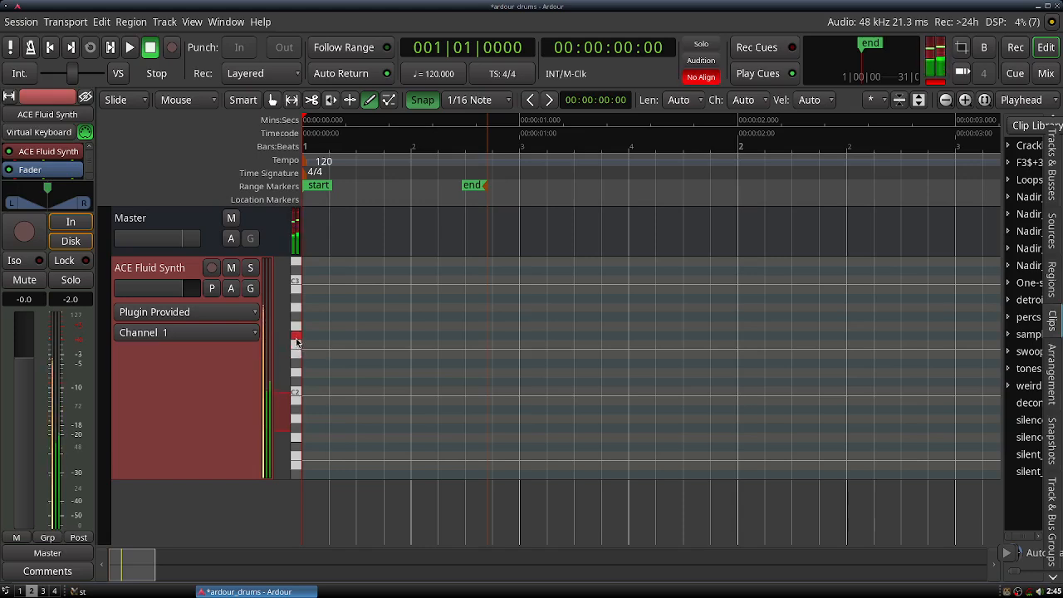
- Audition the drum sounds from G2 up to A#2 on the track's piano keyboard and reduce the ACE Fluid Synth track's height
click(297, 325)
click(299, 307)
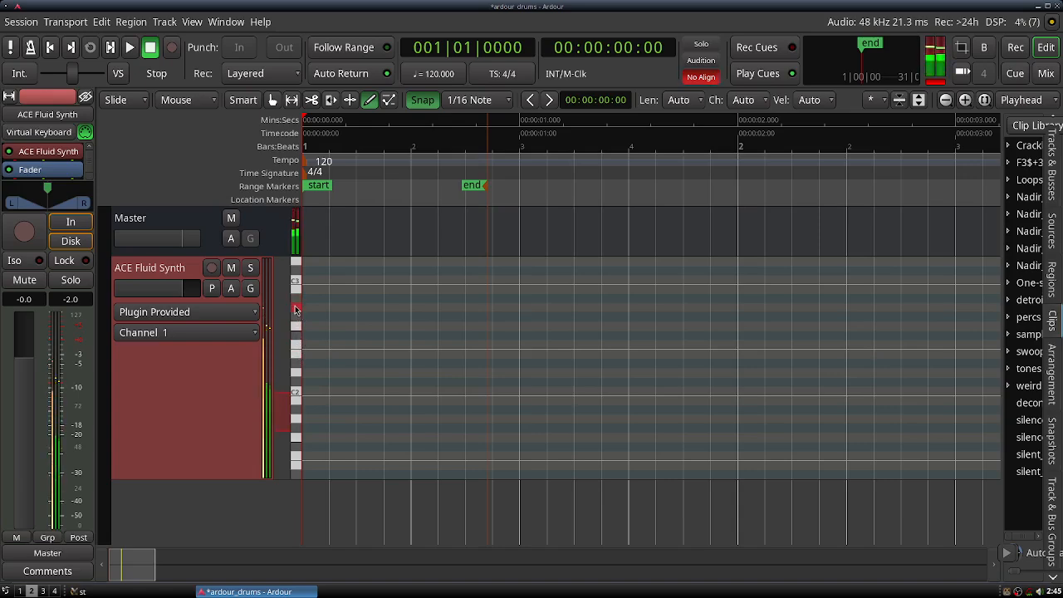
click(296, 304)
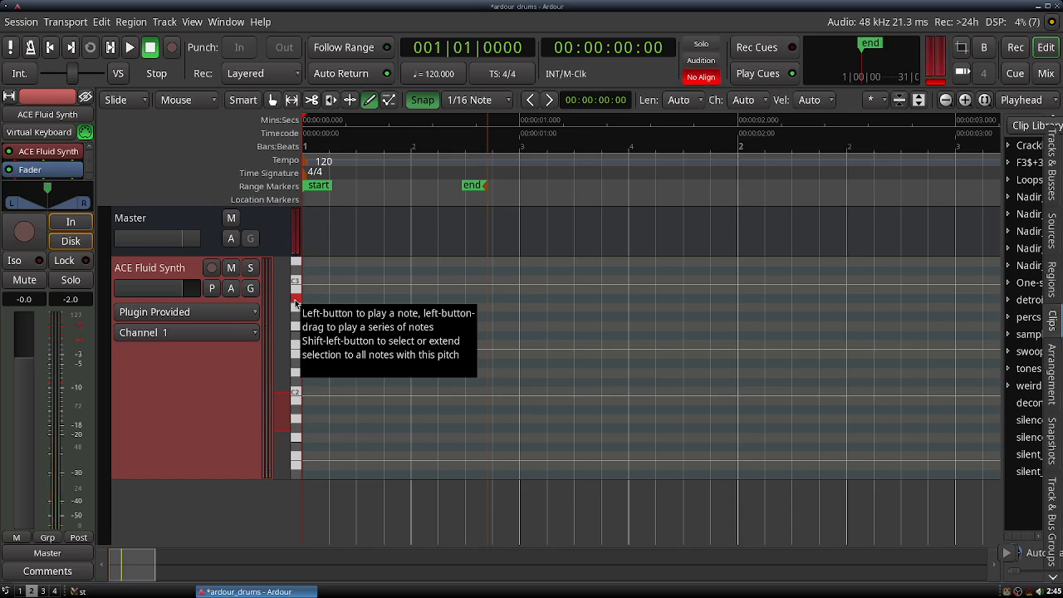
drag(190, 478, 202, 410)
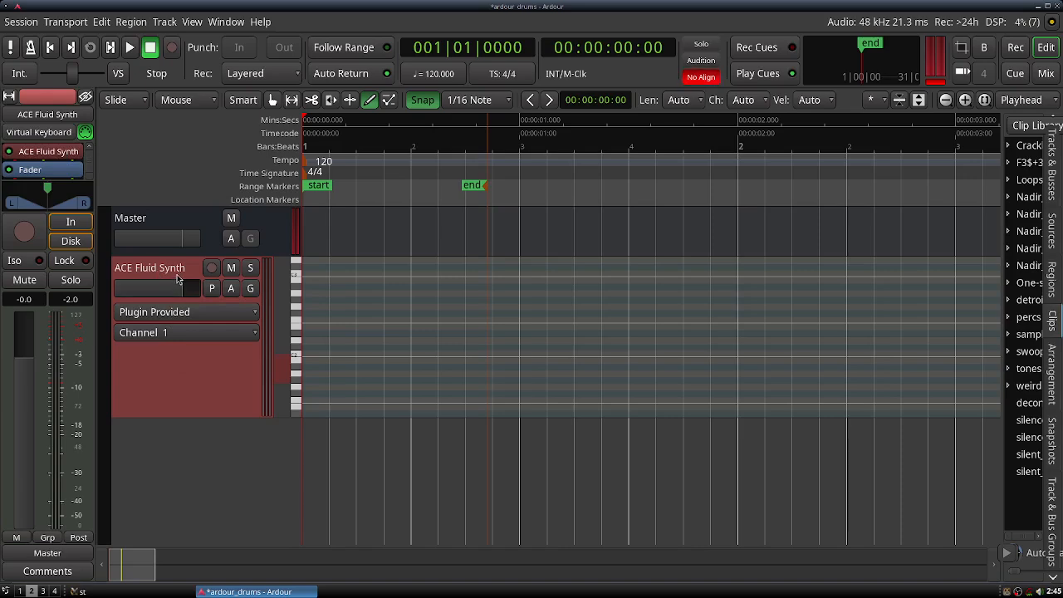
double_click(39, 154)
click(919, 65)
click(296, 291)
mouse_move(264, 93)
mouse_down()
mouse_move(265, 110)
mouse_move(287, 115)
mouse_move(399, 114)
mouse_move(401, 93)
mouse_up()
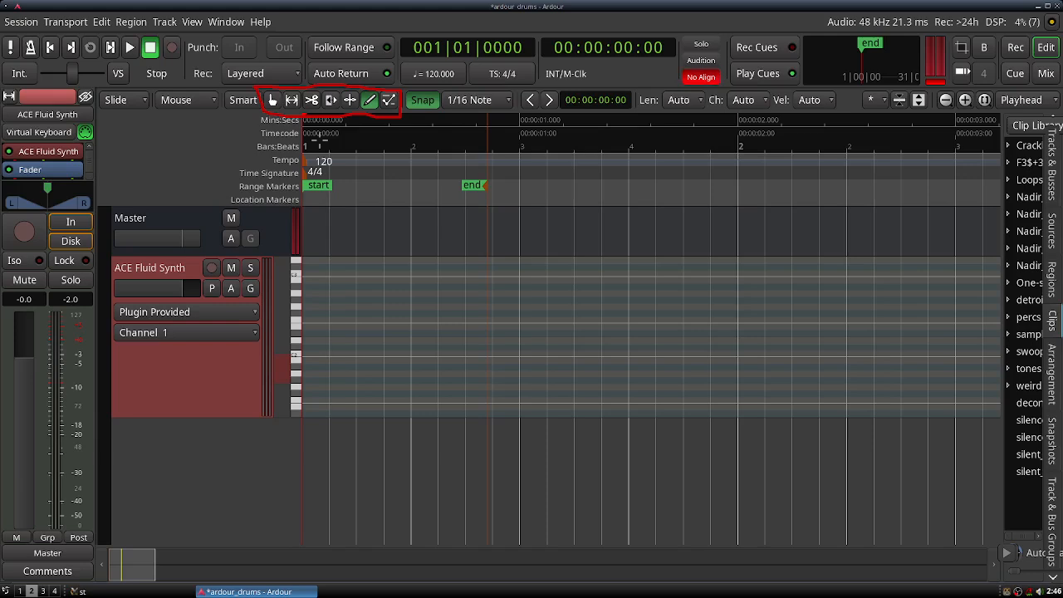
key(shift+F9)
key(F9)
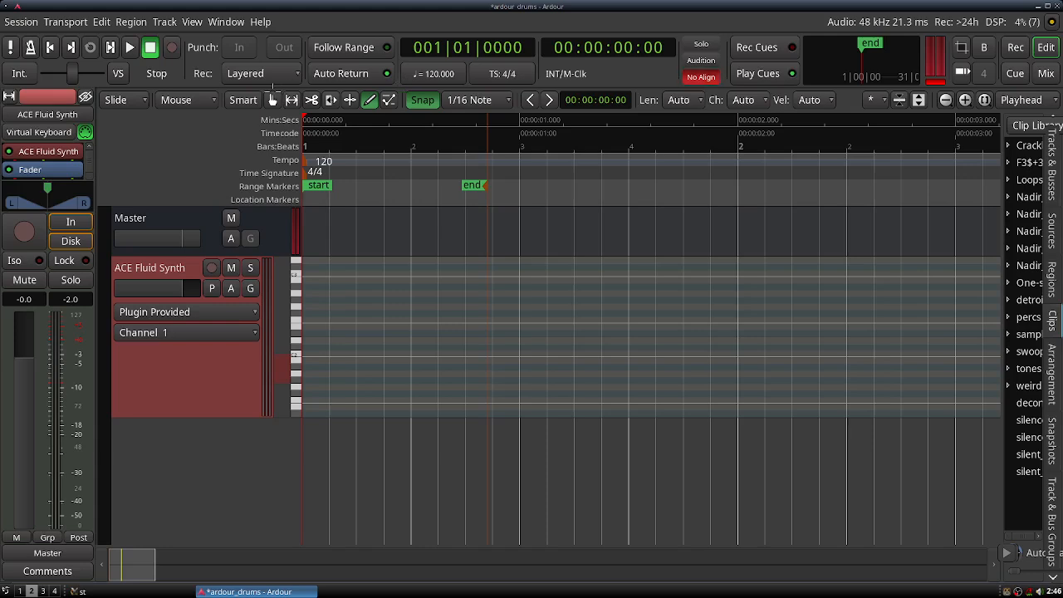
mouse_move(266, 90)
mouse_down()
mouse_move(264, 109)
mouse_move(279, 117)
mouse_move(285, 95)
mouse_move(270, 93)
mouse_up()
mouse_move(367, 113)
mouse_down()
mouse_move(382, 110)
mouse_move(380, 91)
mouse_move(357, 90)
mouse_up()
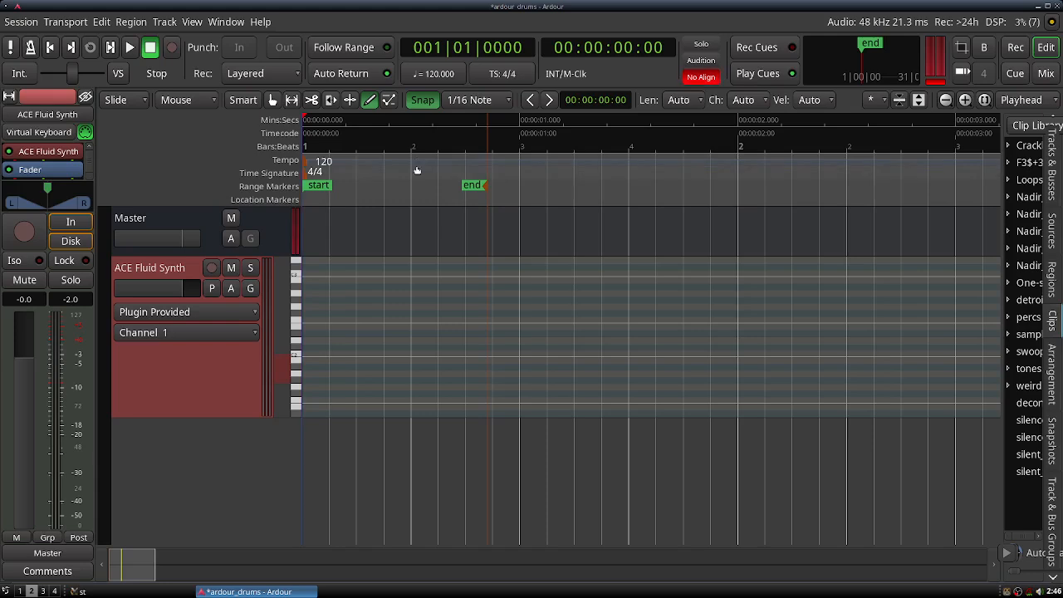
- Switch the editing tool back and forth between Grab mode and Draw mode to compare them
key(g)
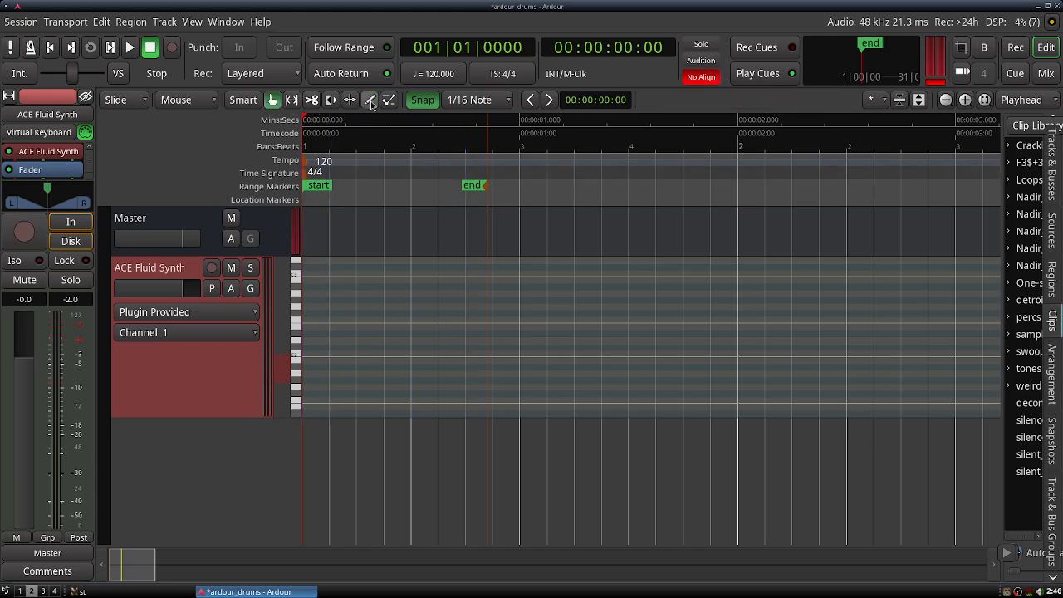
click(371, 103)
click(273, 105)
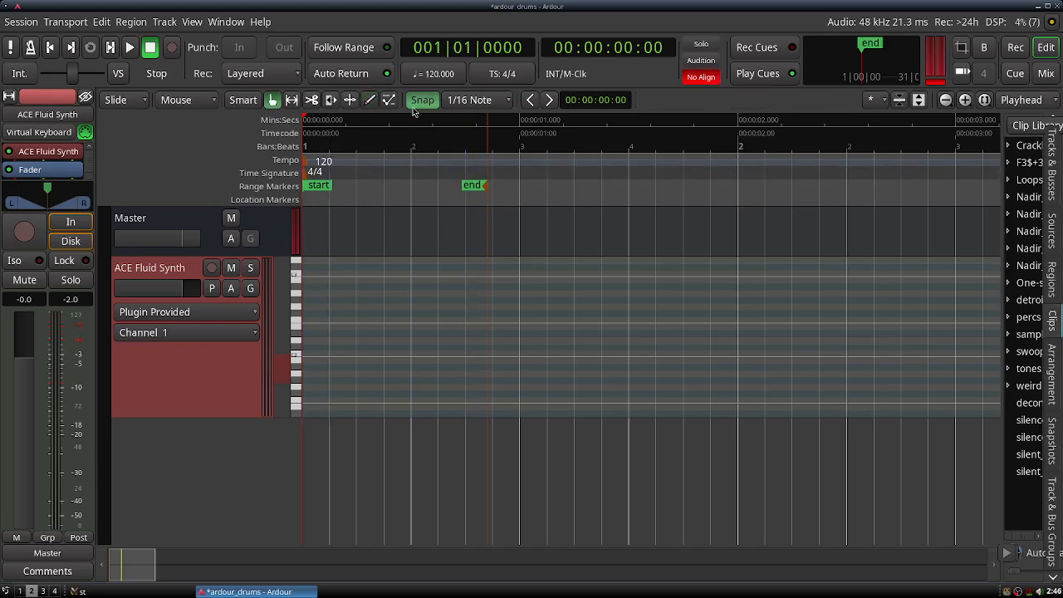
click(371, 103)
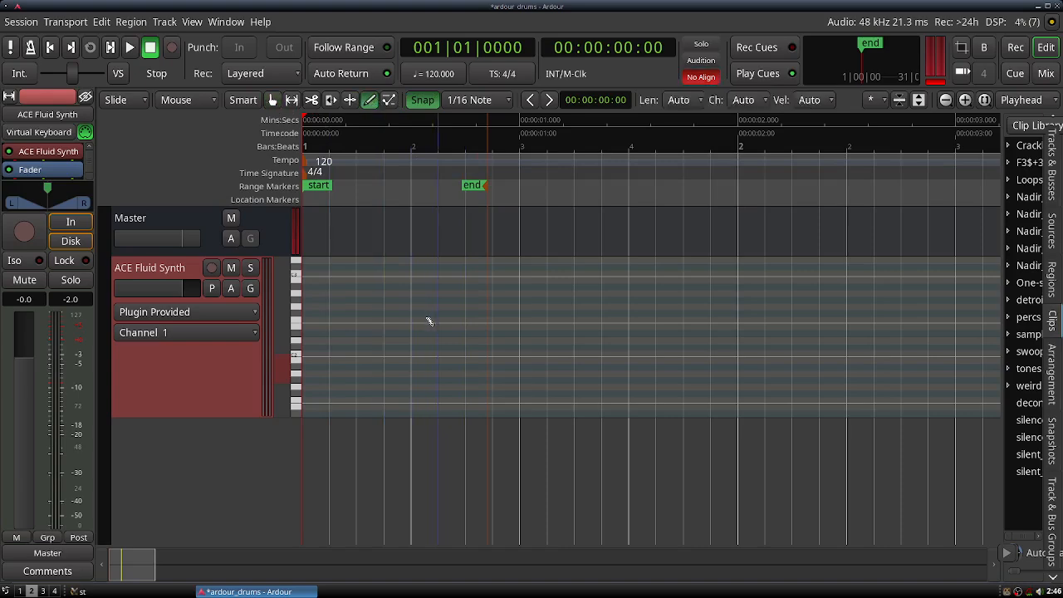
click(275, 99)
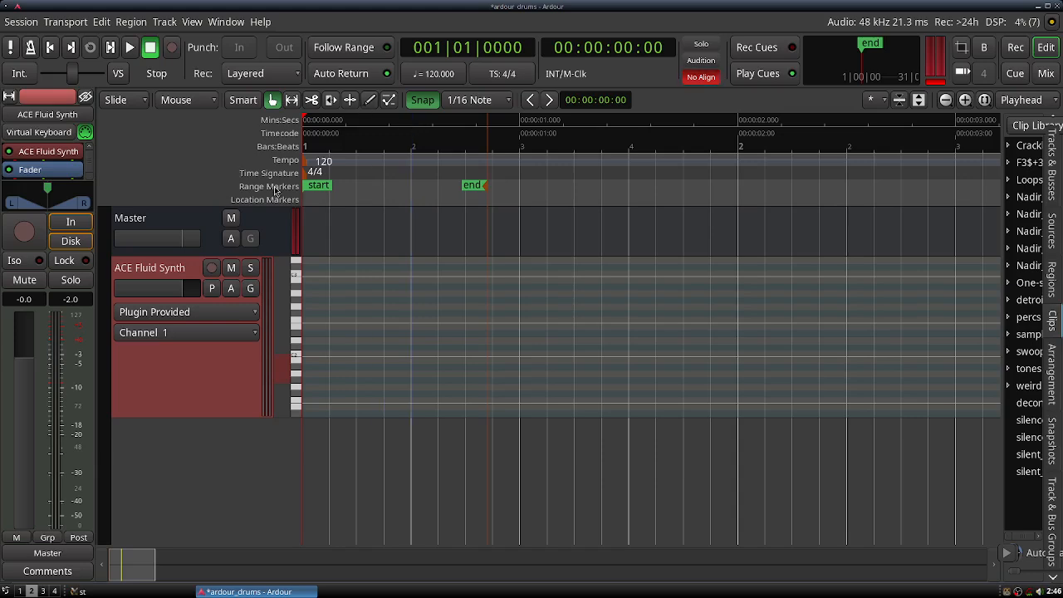
- In Draw mode, create a one-bar MIDI region over bar 1 of the ACE Fluid Synth track and make the track taller
click(369, 102)
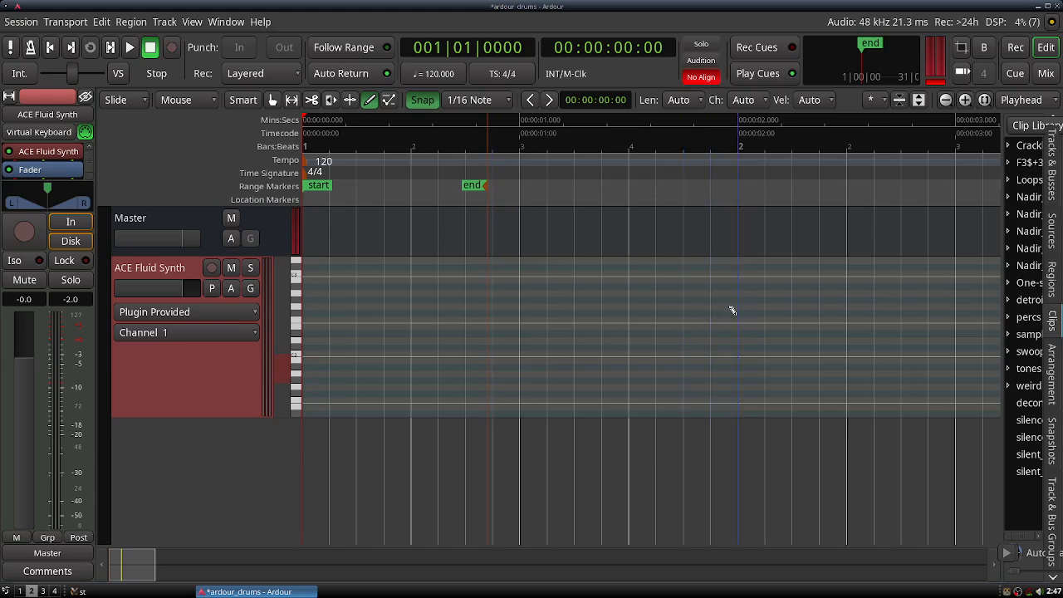
mouse_move(731, 311)
mouse_down()
mouse_move(400, 307)
mouse_move(288, 332)
mouse_up()
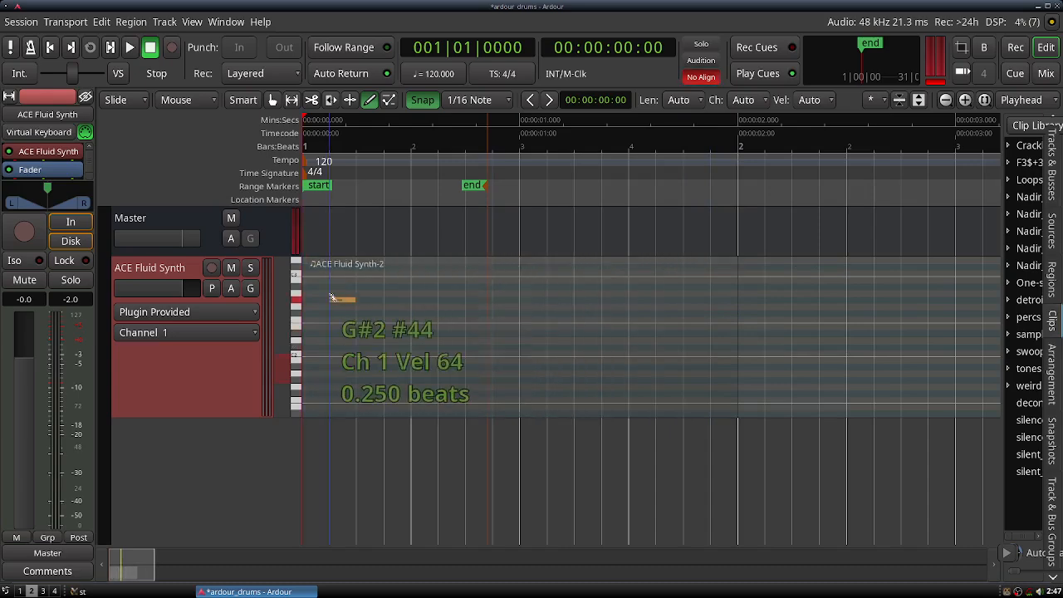
drag(244, 410, 244, 462)
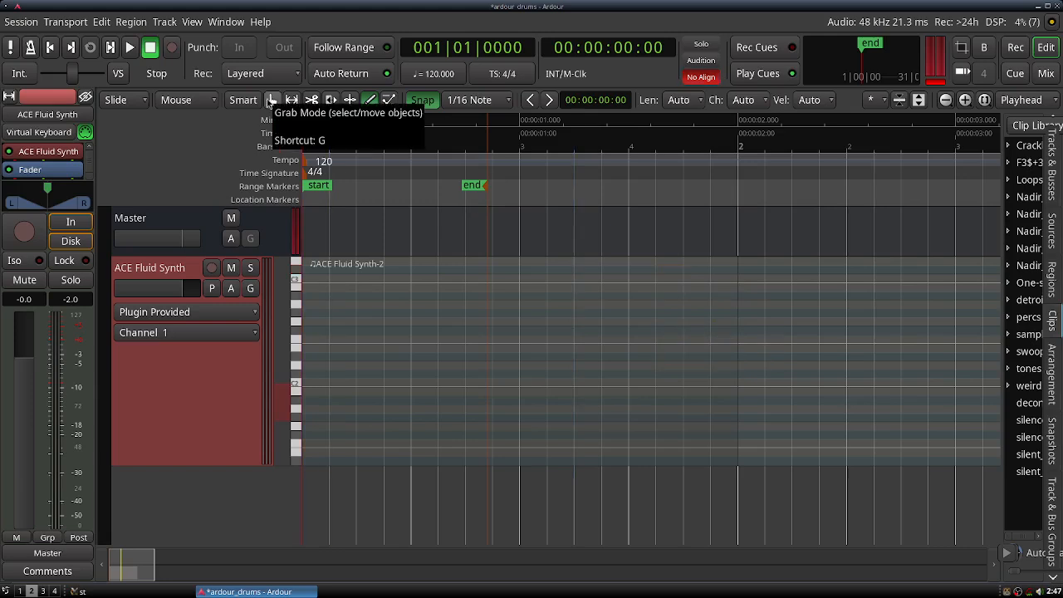
- In Grab mode, select the MIDI region, trim its end back to one sixteenth past beat 4, and extend it again to bar 2
click(272, 99)
click(449, 338)
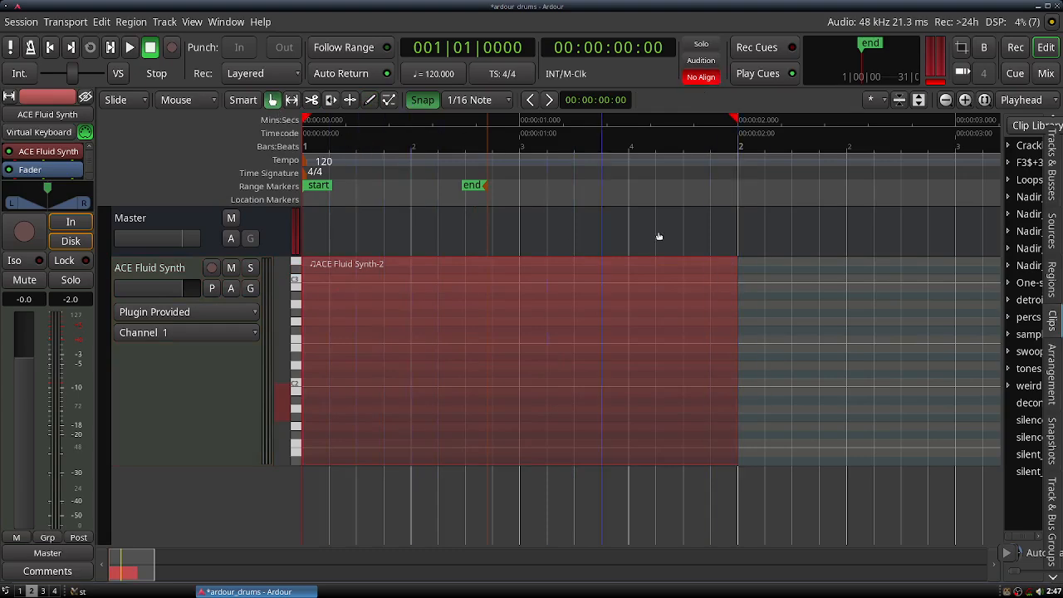
drag(731, 317, 655, 316)
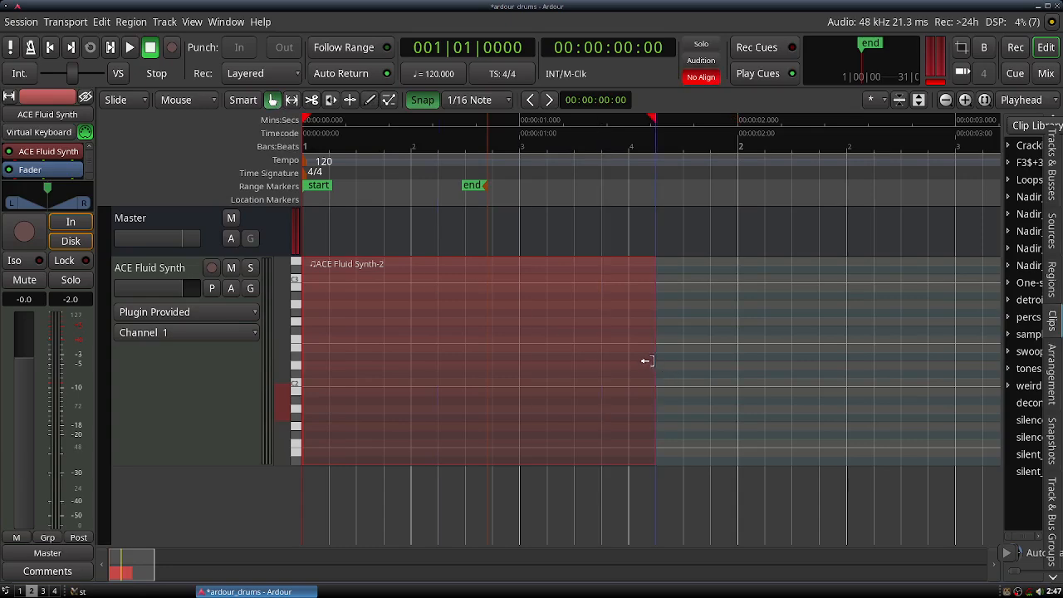
drag(647, 361, 739, 358)
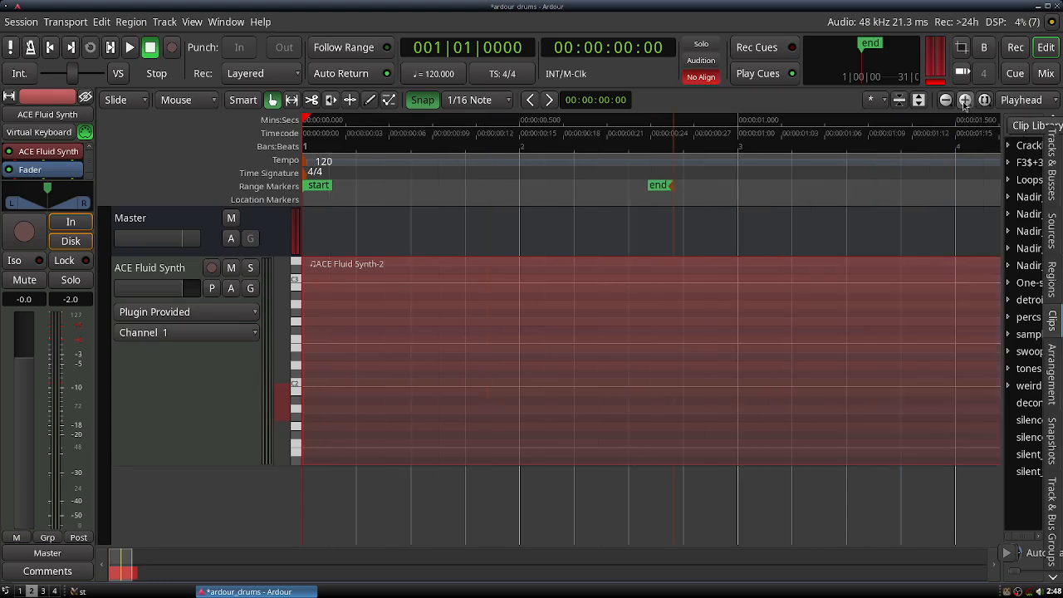
- Make the Master track shorter and the ACE Fluid Synth track tall enough to fill the editor, and move the end marker to bar 2
click(964, 101)
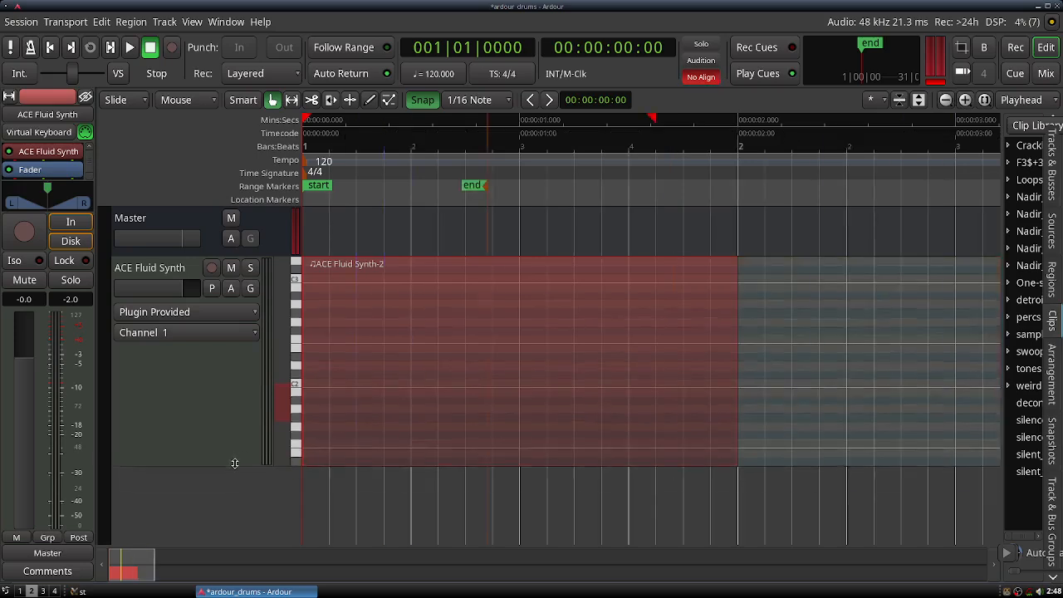
drag(234, 462, 246, 538)
scroll(217, 249, down, 2)
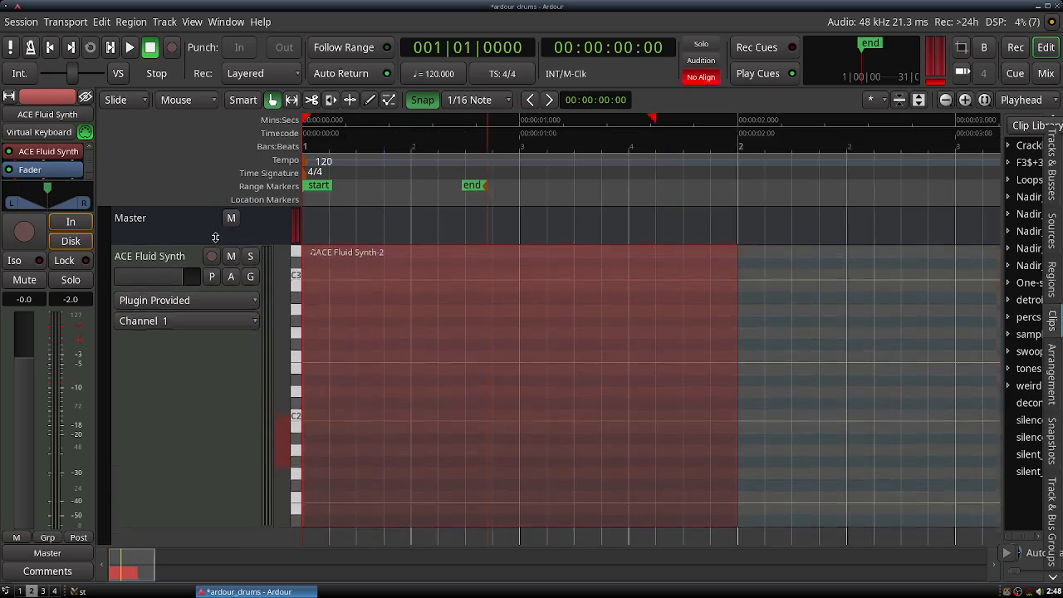
drag(237, 511, 240, 532)
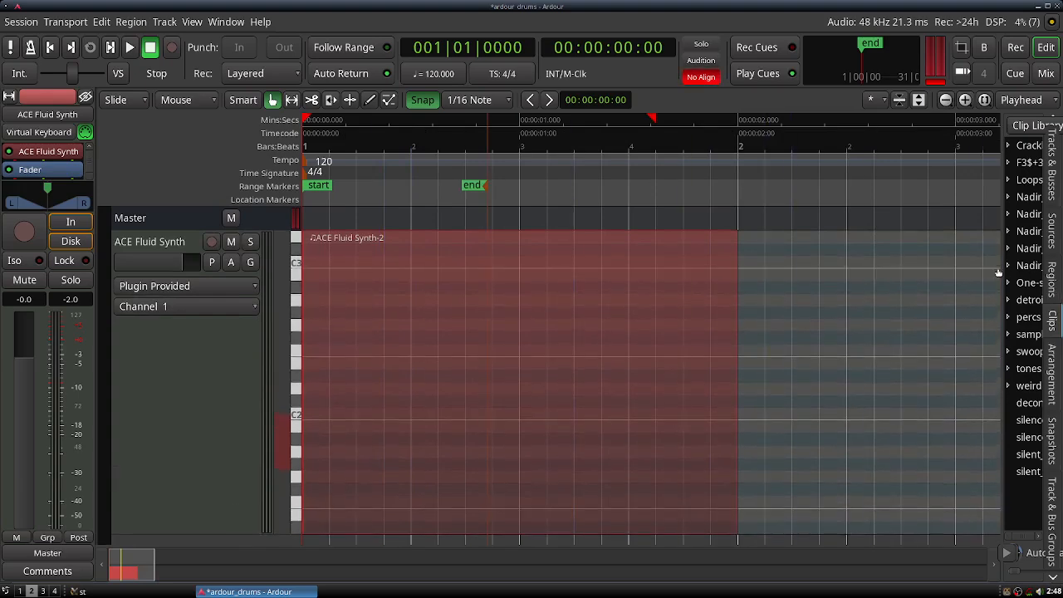
drag(1002, 269, 1008, 268)
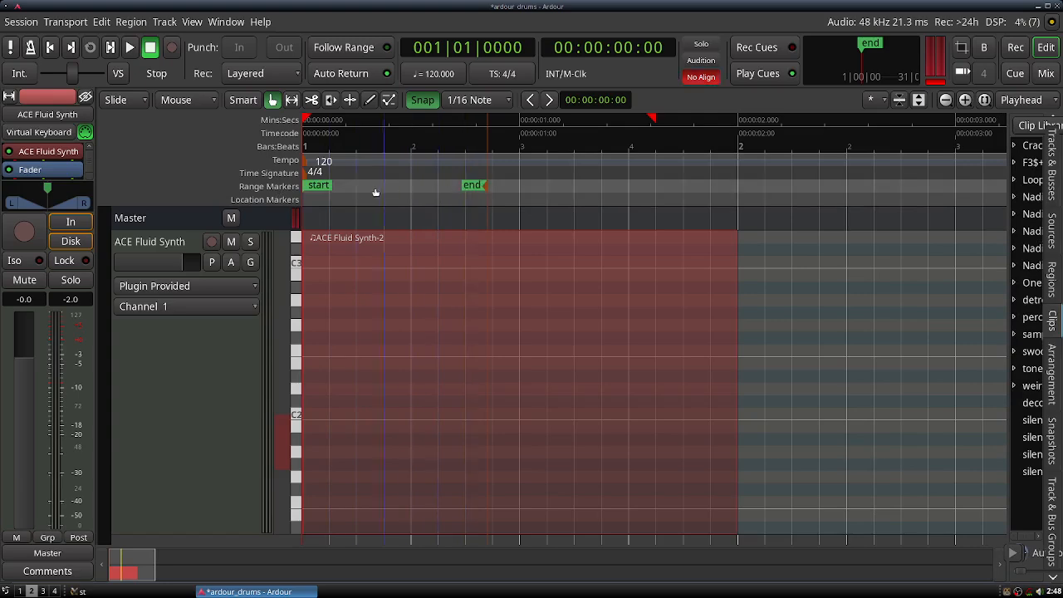
drag(498, 186, 722, 185)
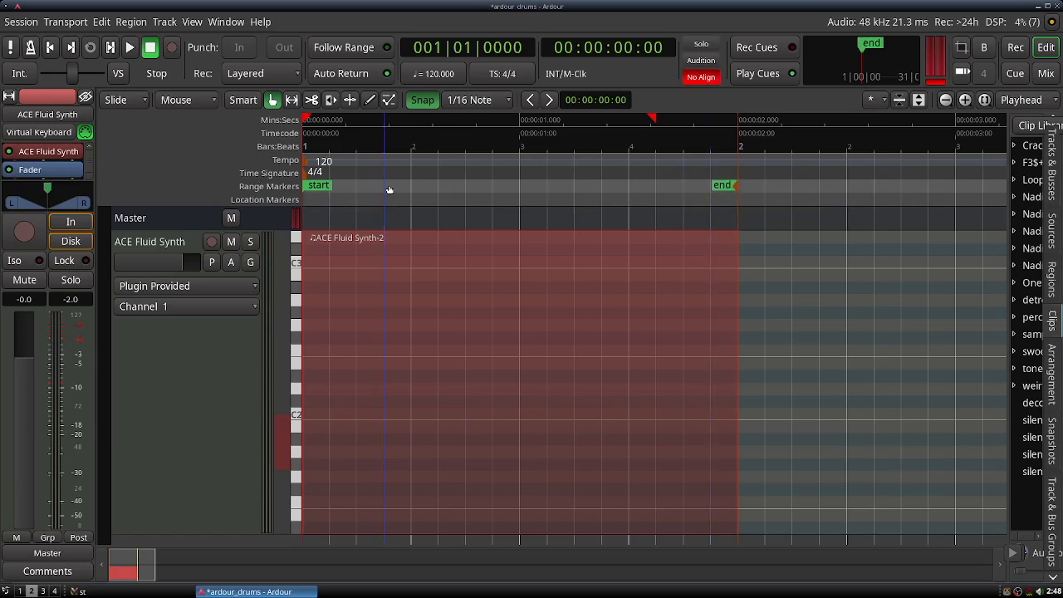
- In Draw mode, audition C2 and add 0.250-beat kick notes on C2 at beats 1 and 3 of the region
click(372, 101)
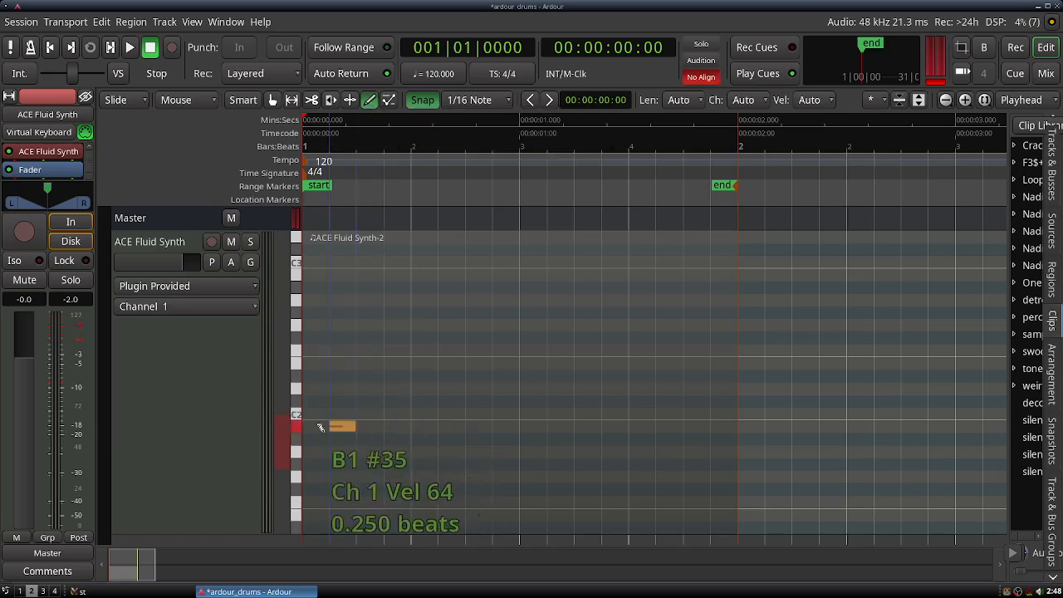
click(292, 417)
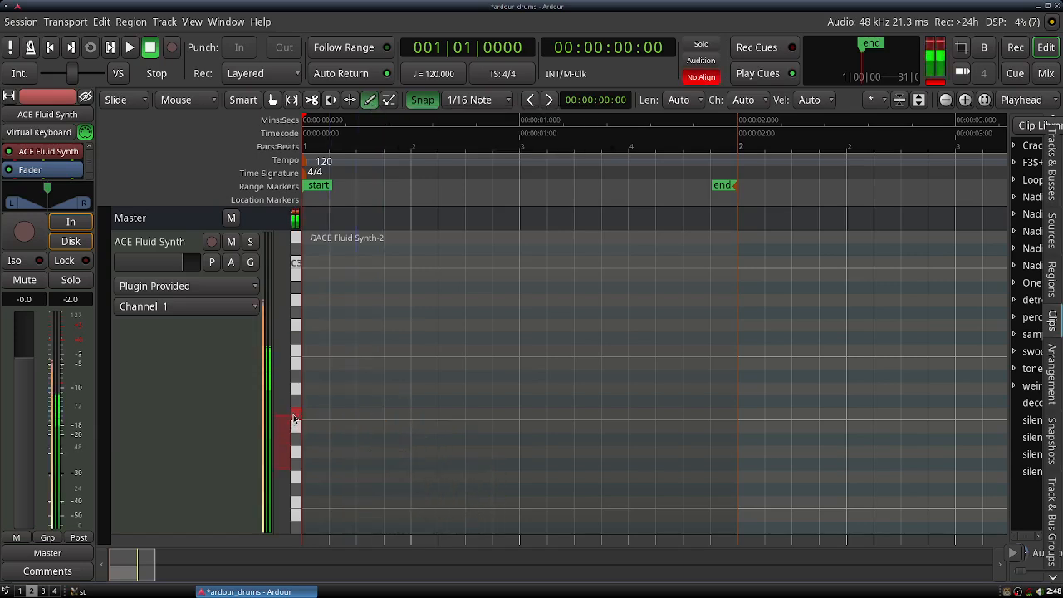
click(304, 412)
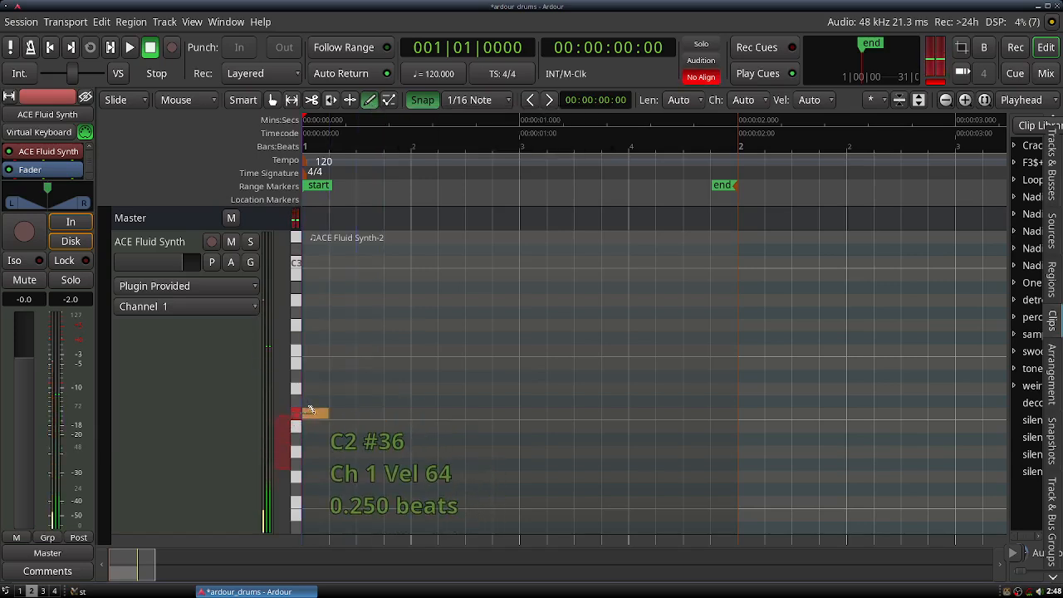
click(310, 410)
click(526, 412)
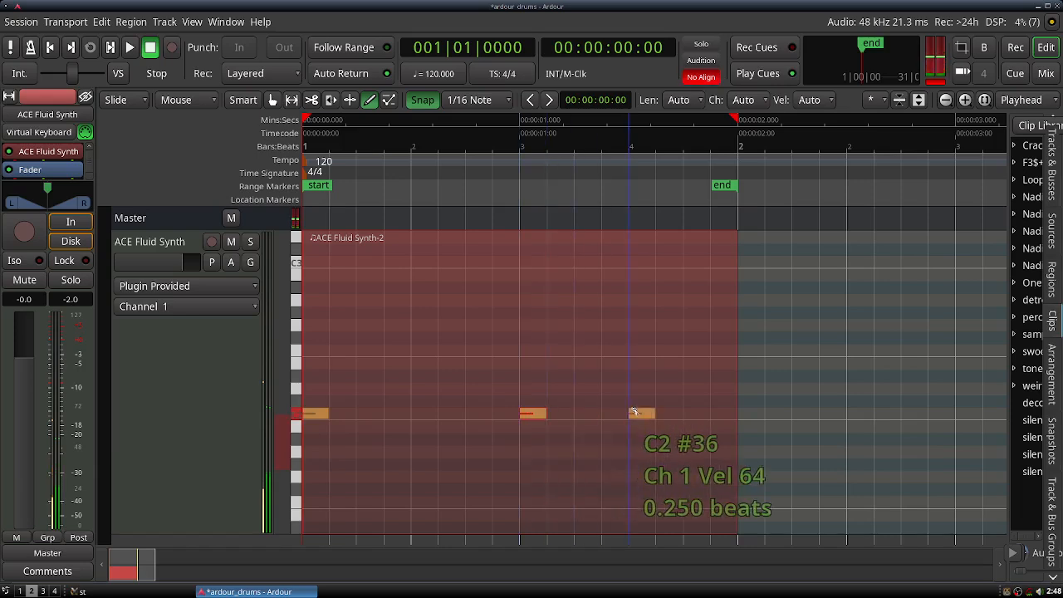
- Audition C2 and E2 on the piano keyboard and add 0.250-beat snare notes on E2 at beats 2 and 4
click(416, 437)
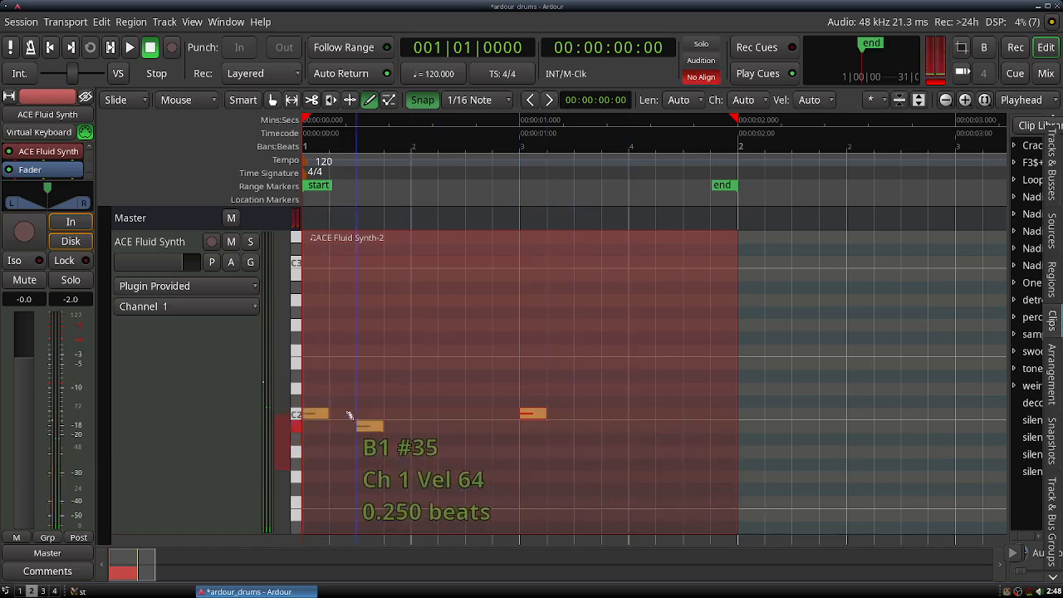
click(297, 416)
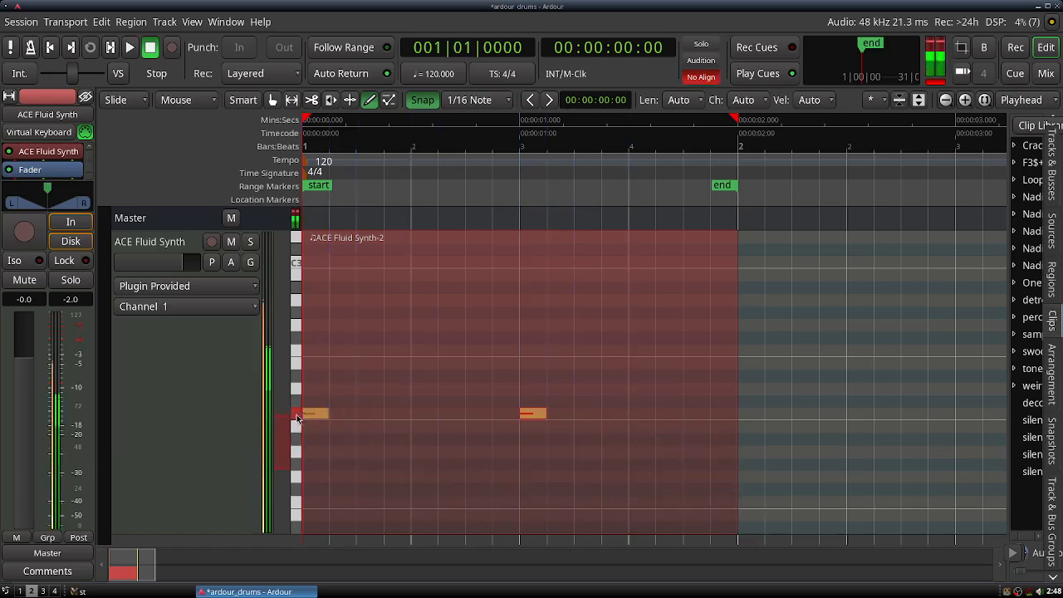
click(298, 365)
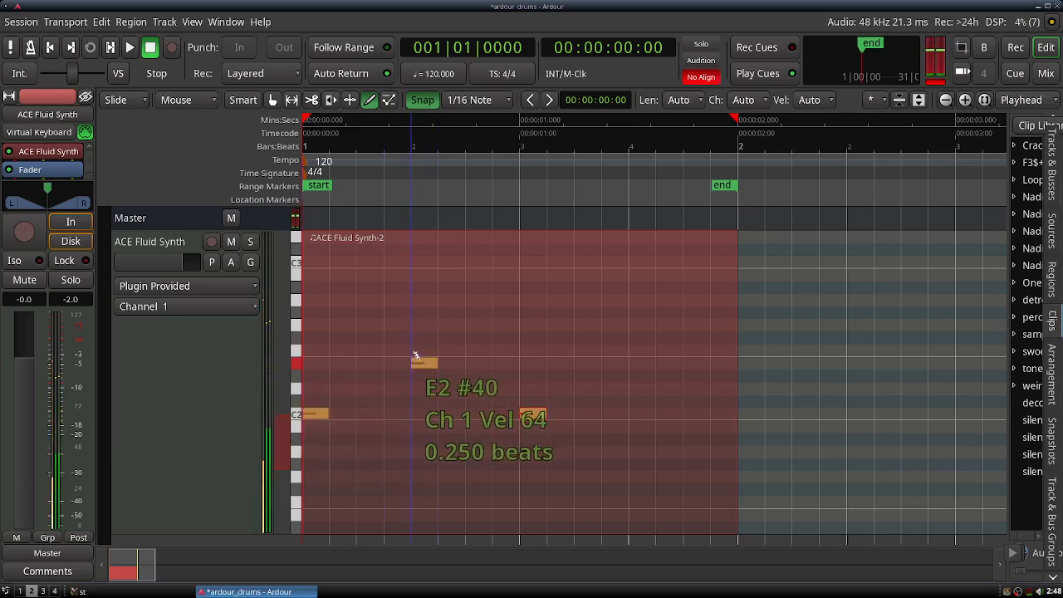
click(636, 360)
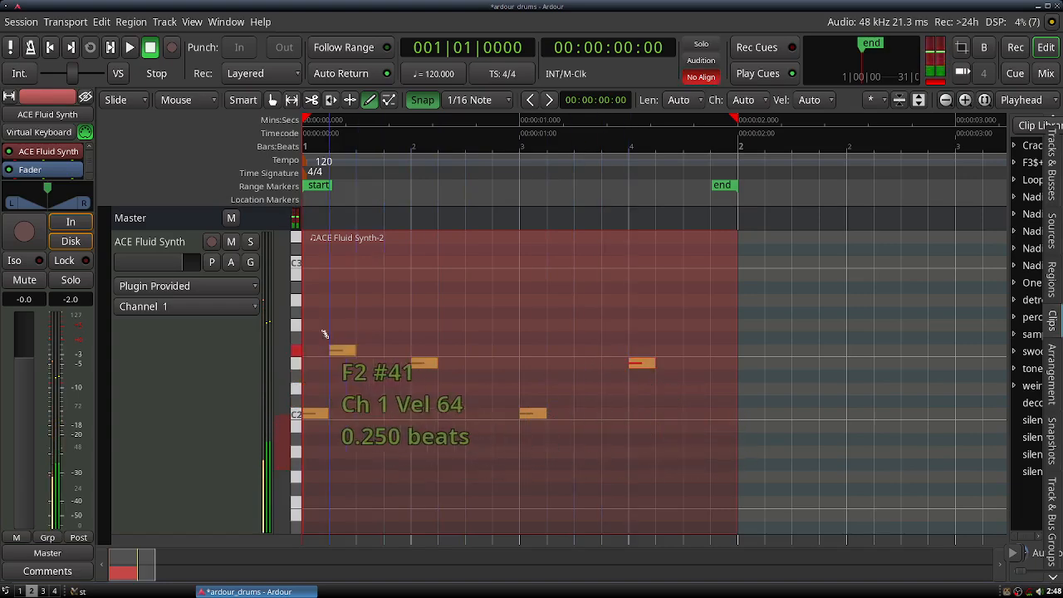
- Add 0.250-beat hi-hat notes on F#2 at every eighth-note position of the bar and play the drum pattern
click(298, 341)
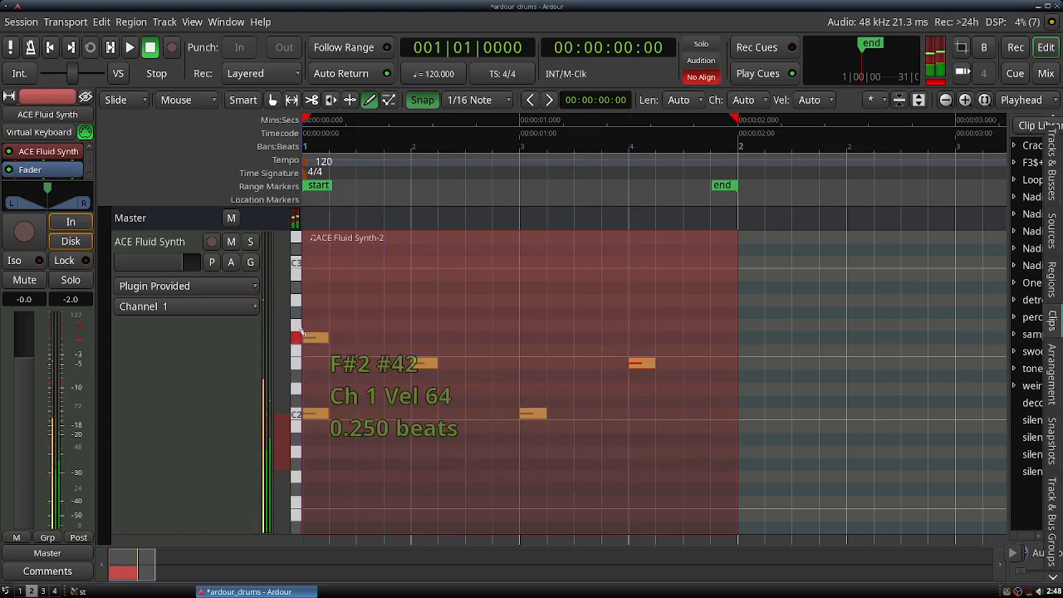
click(307, 336)
click(365, 337)
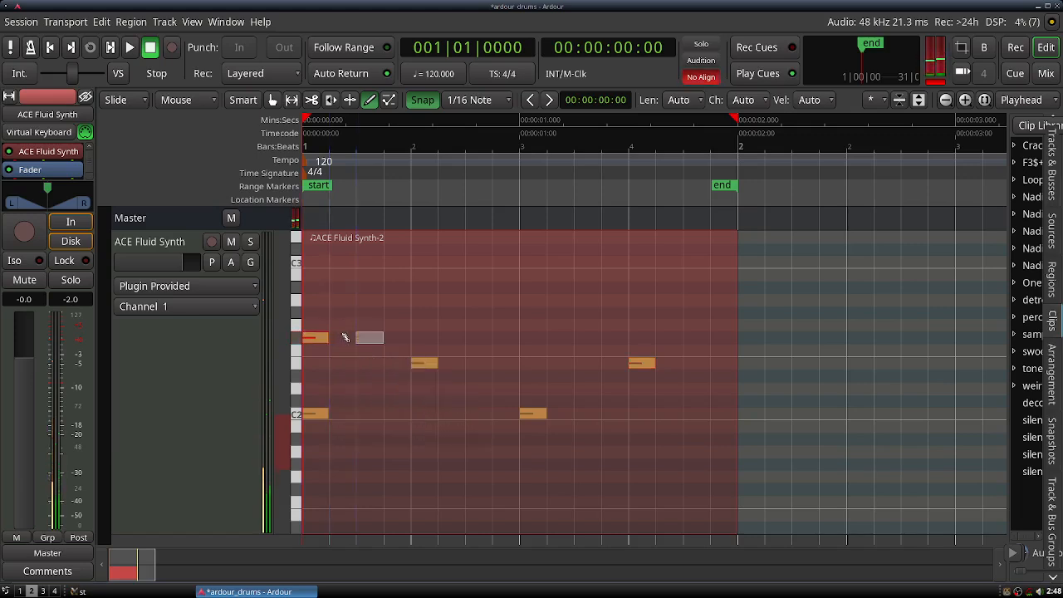
click(419, 337)
click(475, 337)
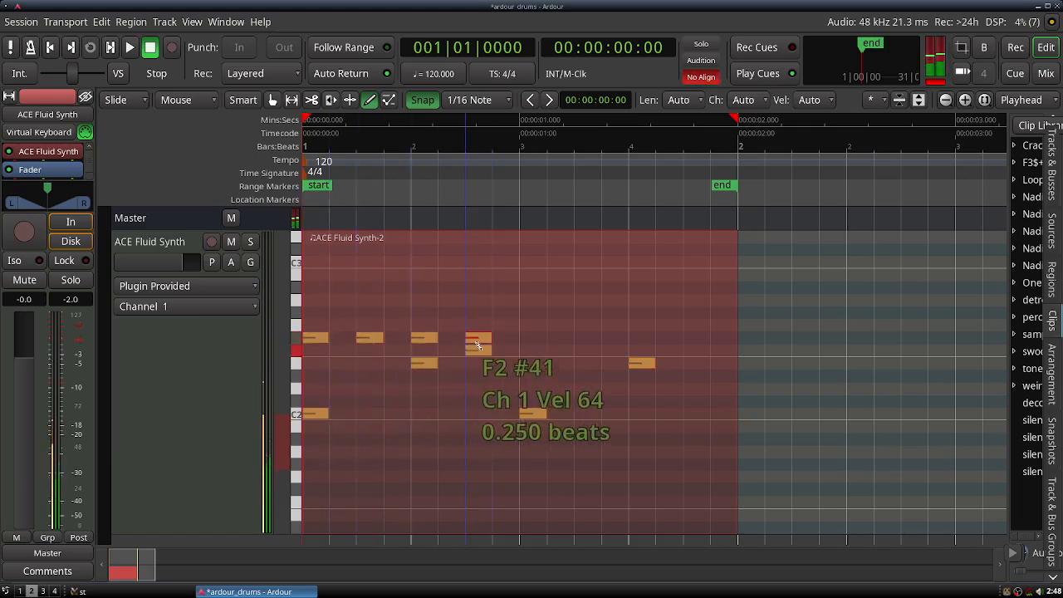
click(531, 337)
click(585, 337)
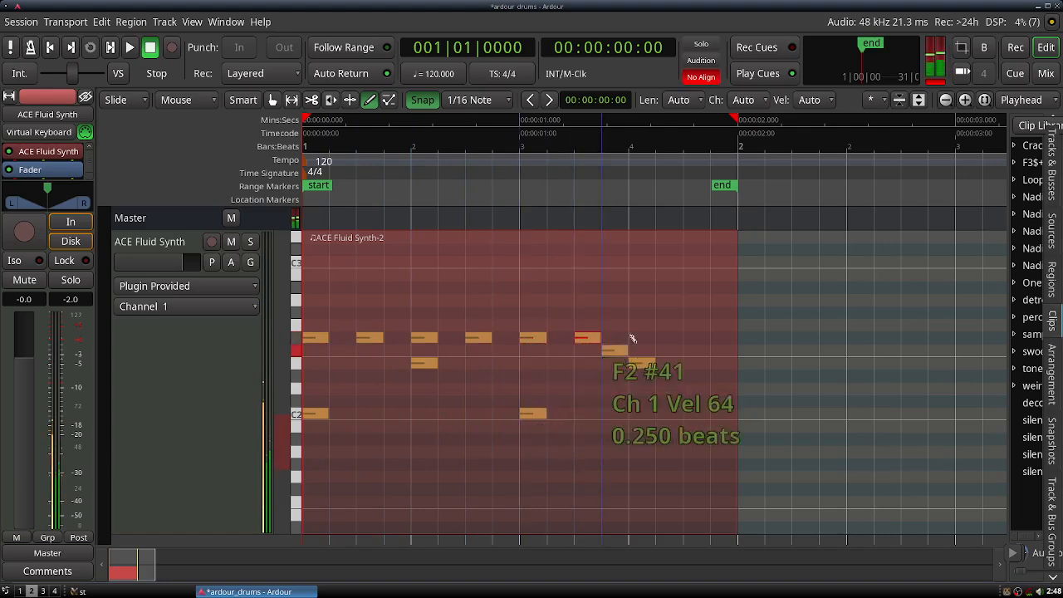
click(635, 337)
click(689, 337)
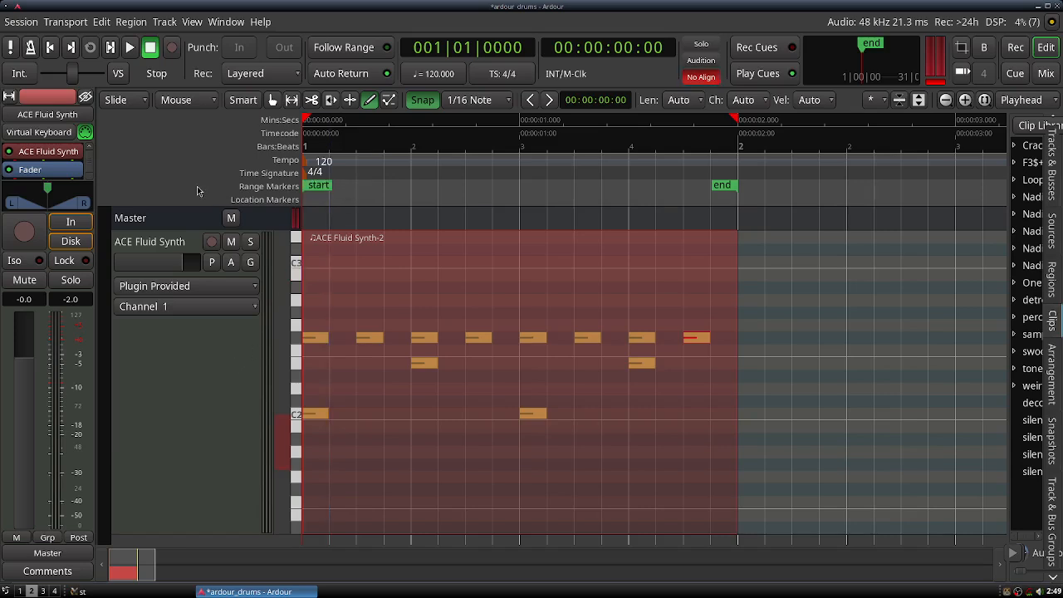
key(space)
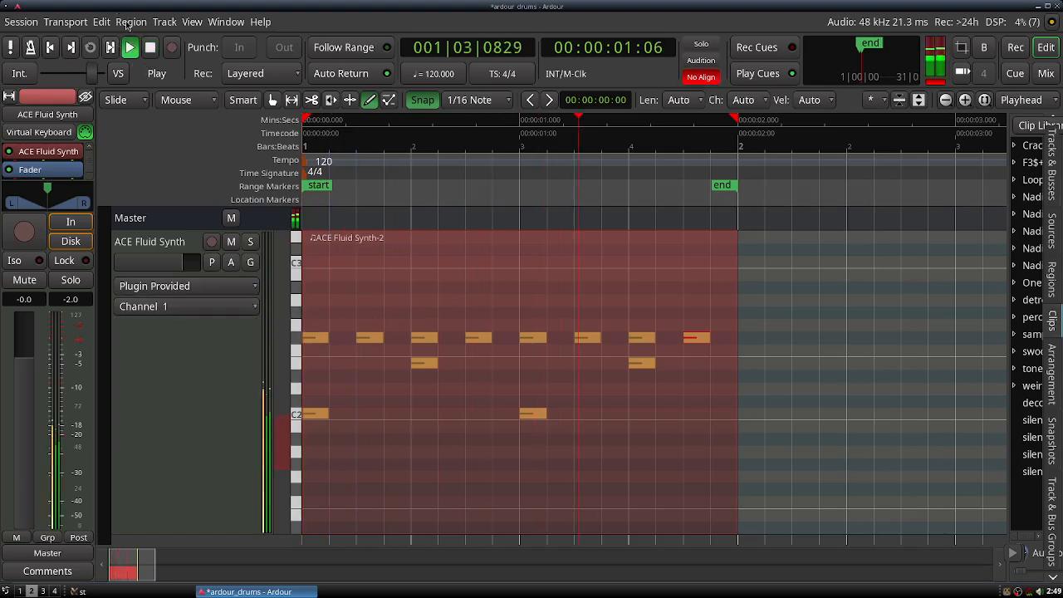
- Stop playback, loop the session's start-to-end range to hear the drum pattern repeat, and stop the loop
click(149, 48)
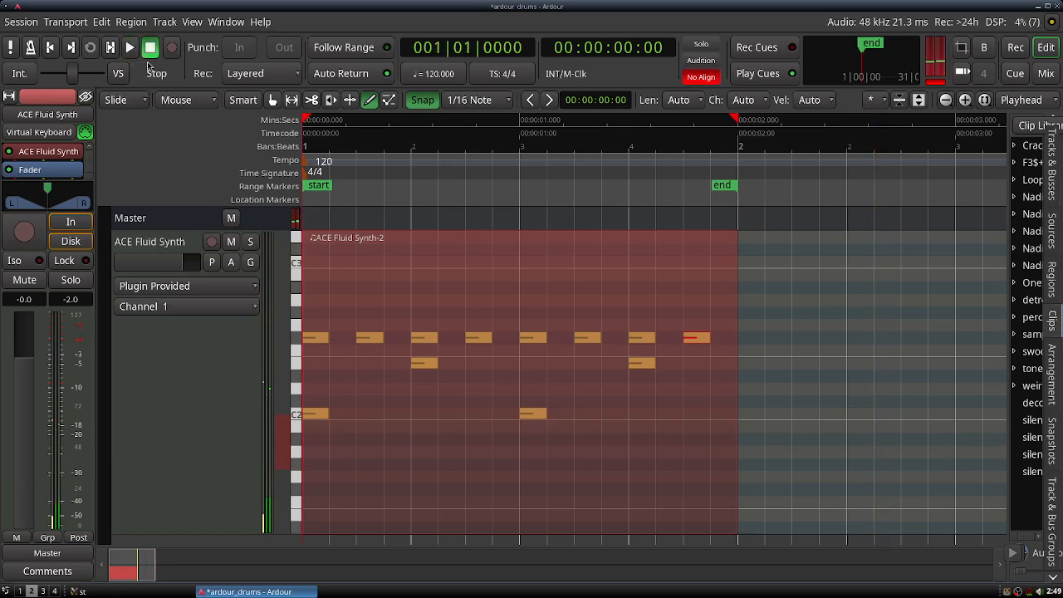
right_click(318, 187)
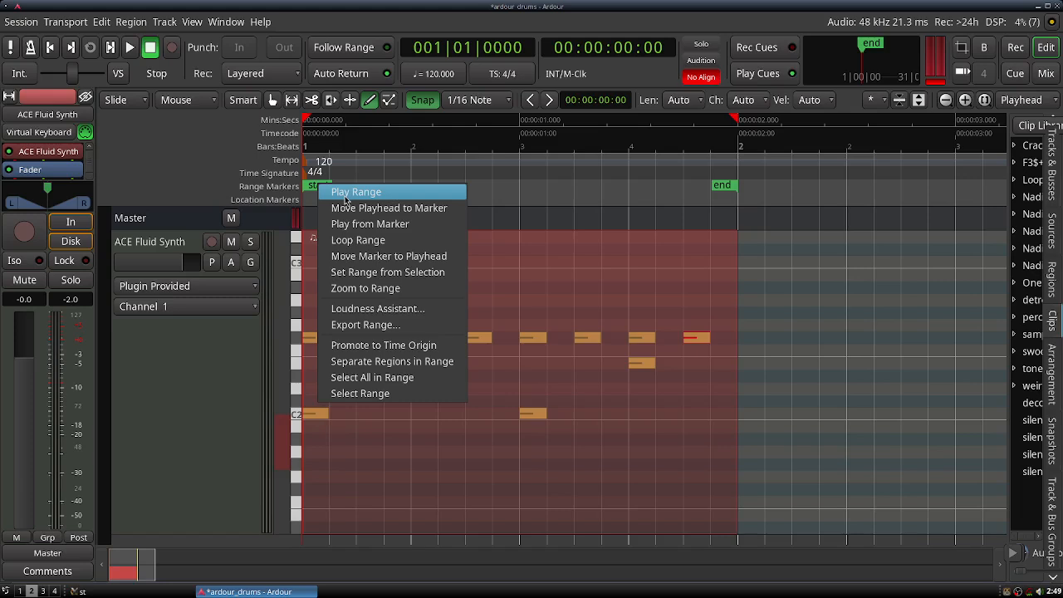
click(353, 239)
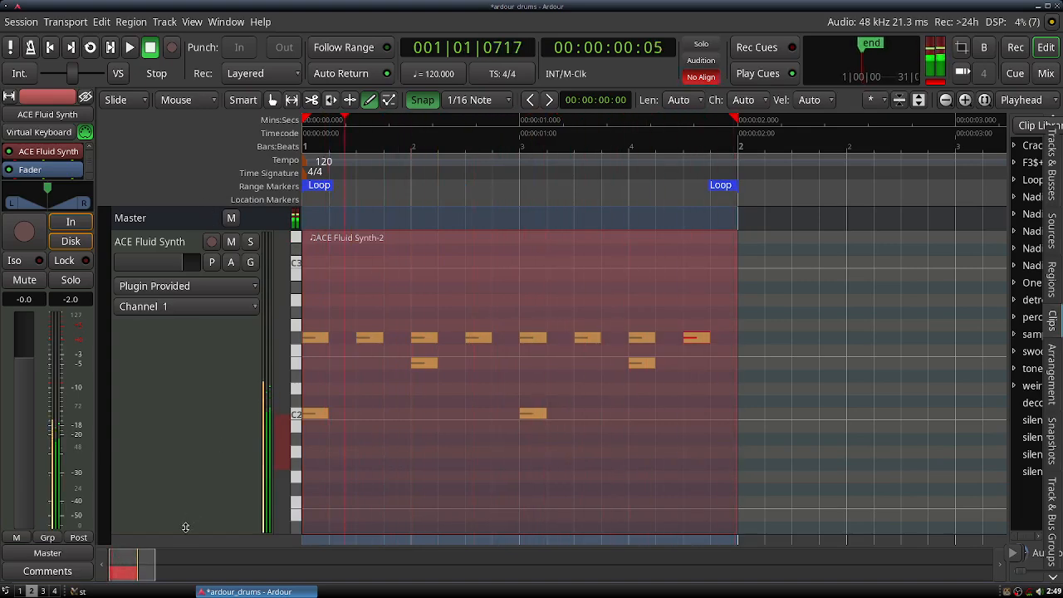
drag(185, 526, 197, 497)
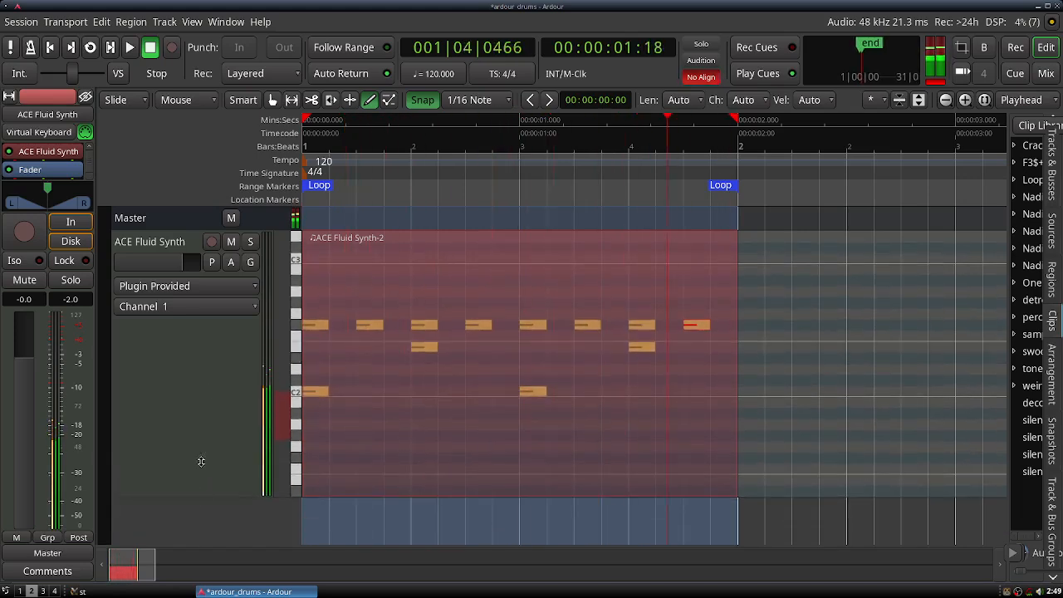
click(151, 48)
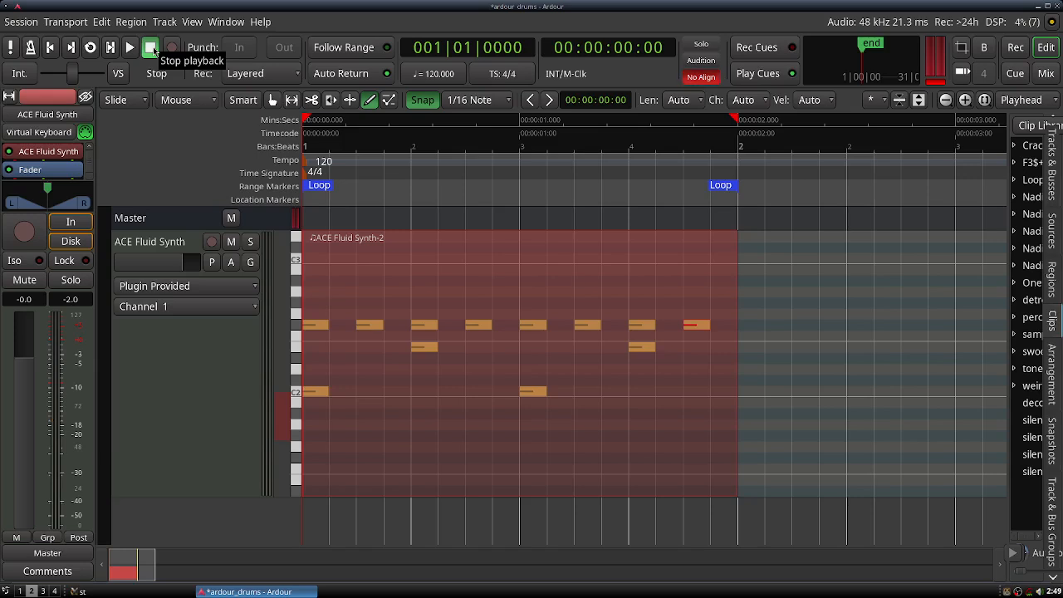
- Make the ACE Fluid Synth track shorter, to roughly half the editor's height, and switch to Grab mode
click(945, 101)
click(946, 101)
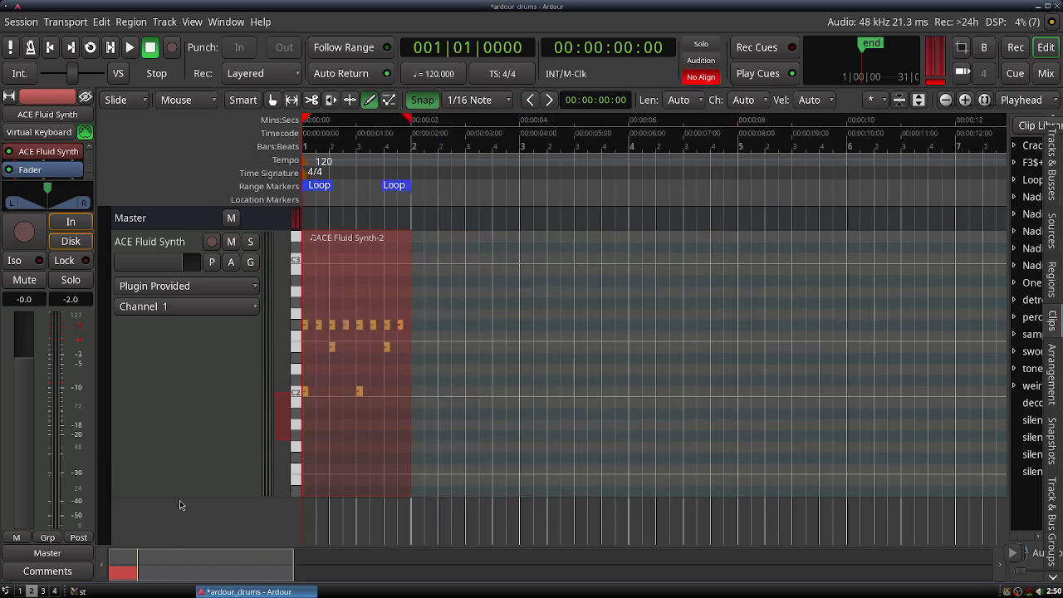
drag(179, 494, 216, 397)
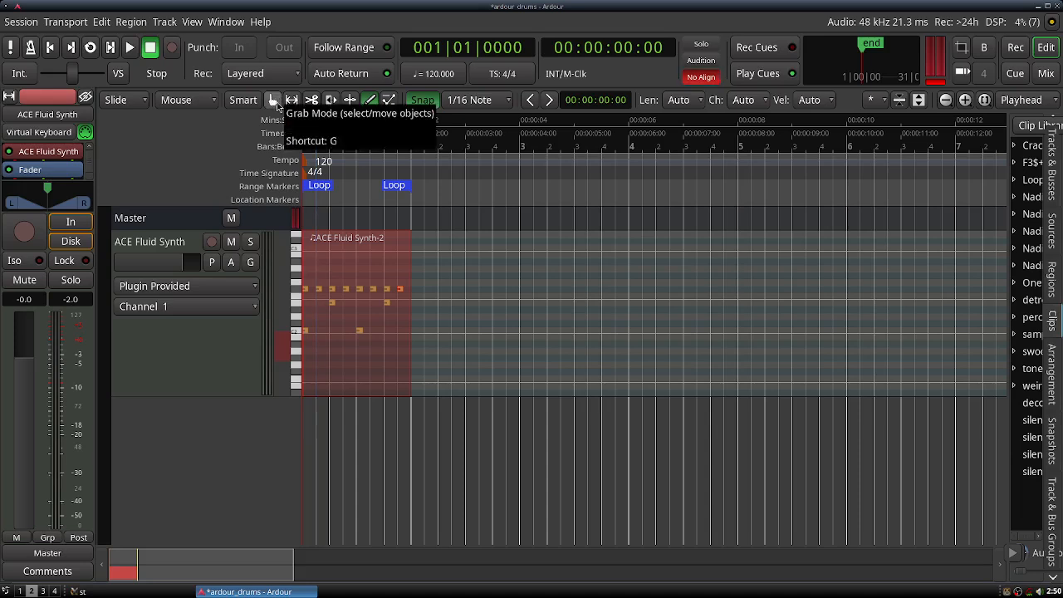
click(273, 99)
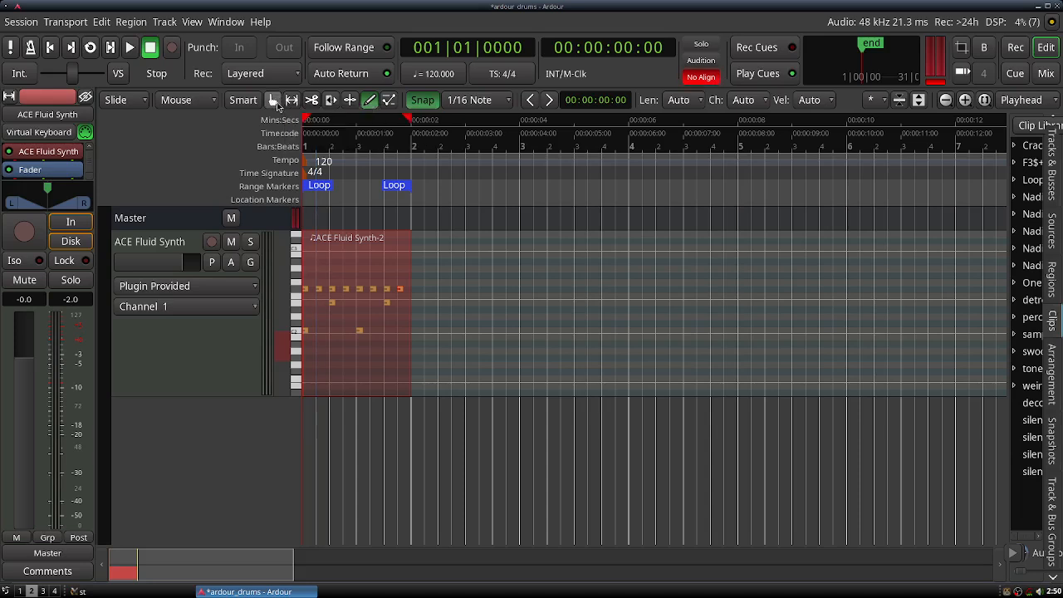
- Copy the one-bar drum region to bar 2 and undo the region copy
click(356, 274)
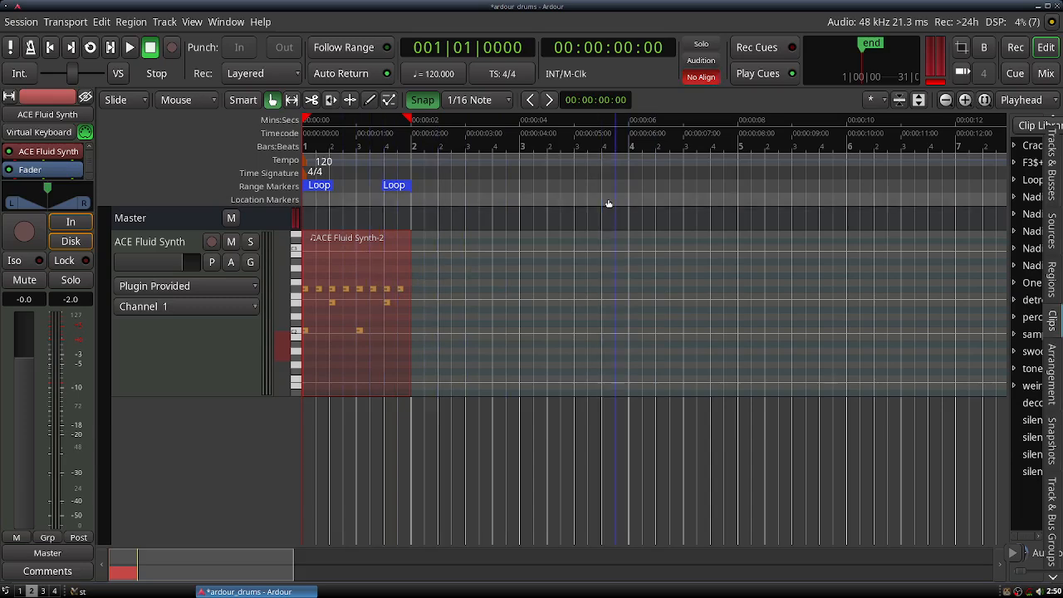
drag(339, 274, 339, 273)
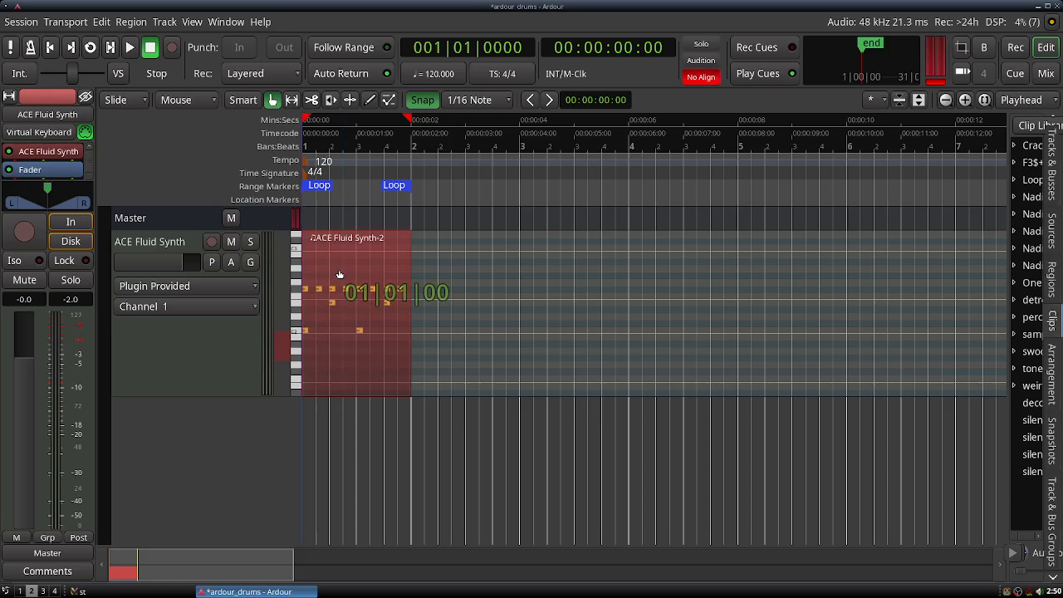
drag(339, 274, 482, 280)
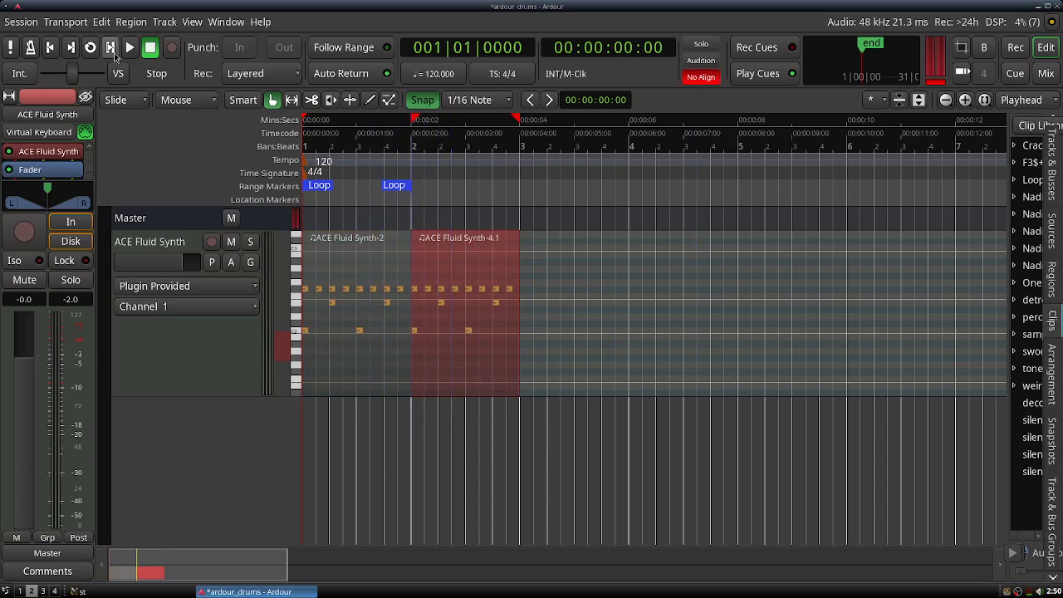
click(104, 24)
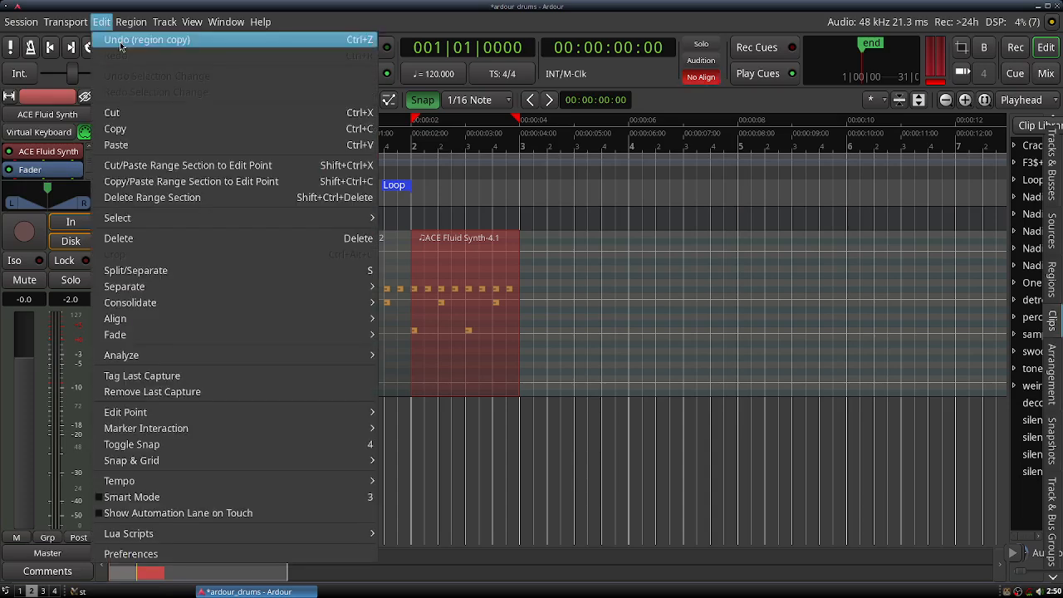
click(121, 42)
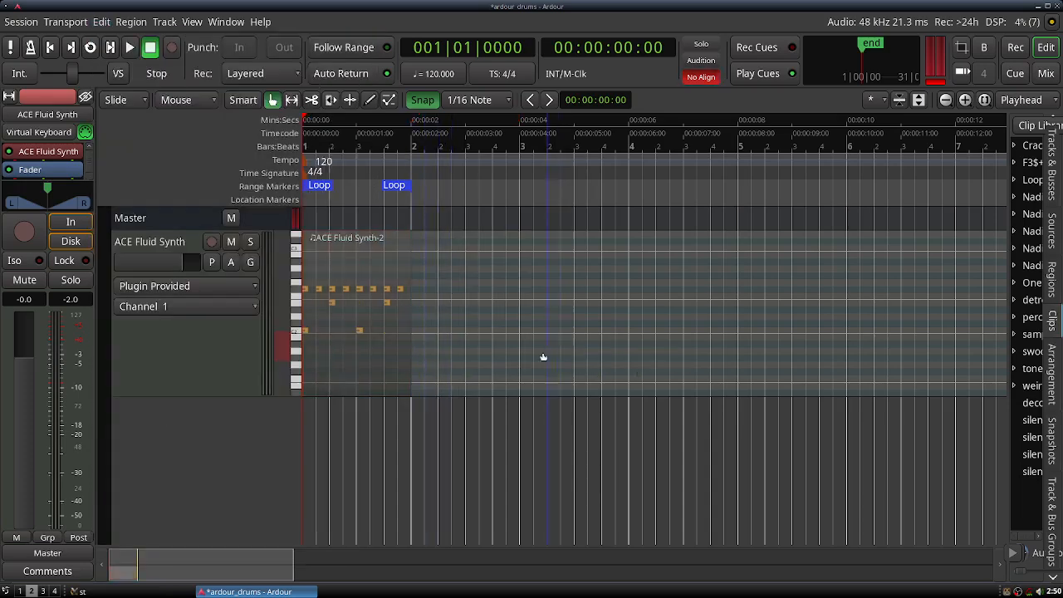
- Place a copy of the bar 1 drum region at bar 2 and make the Master track slightly taller
click(364, 289)
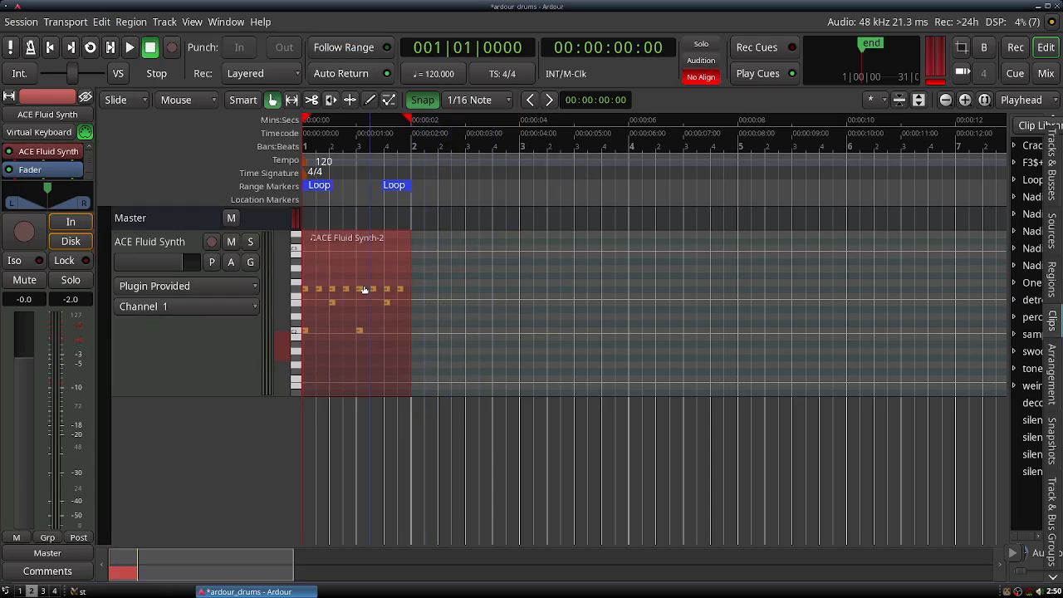
drag(363, 289, 478, 277)
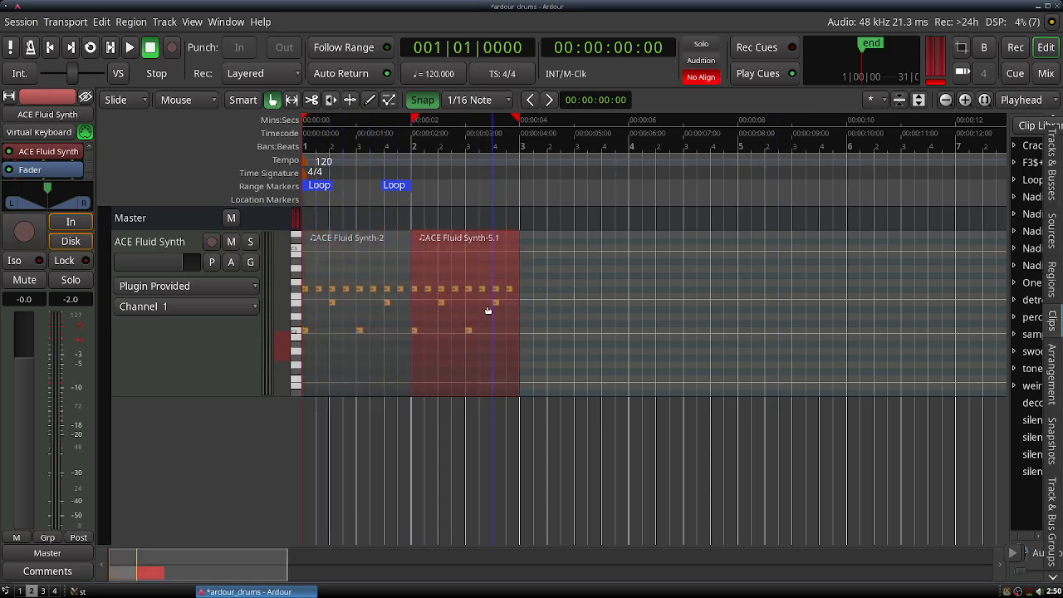
mouse_move(211, 223)
mouse_down()
mouse_move(212, 241)
mouse_move(215, 227)
mouse_up()
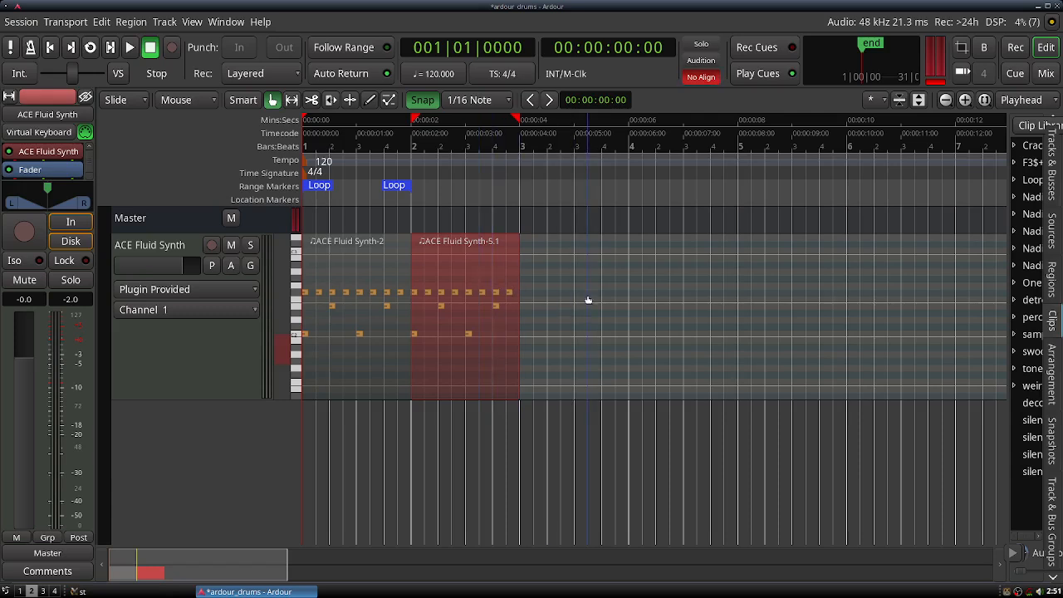
- Select the drum regions in bars 1 and 2, multi-duplicate them with 3.0 duplications, and clear the selection
drag(587, 299, 325, 313)
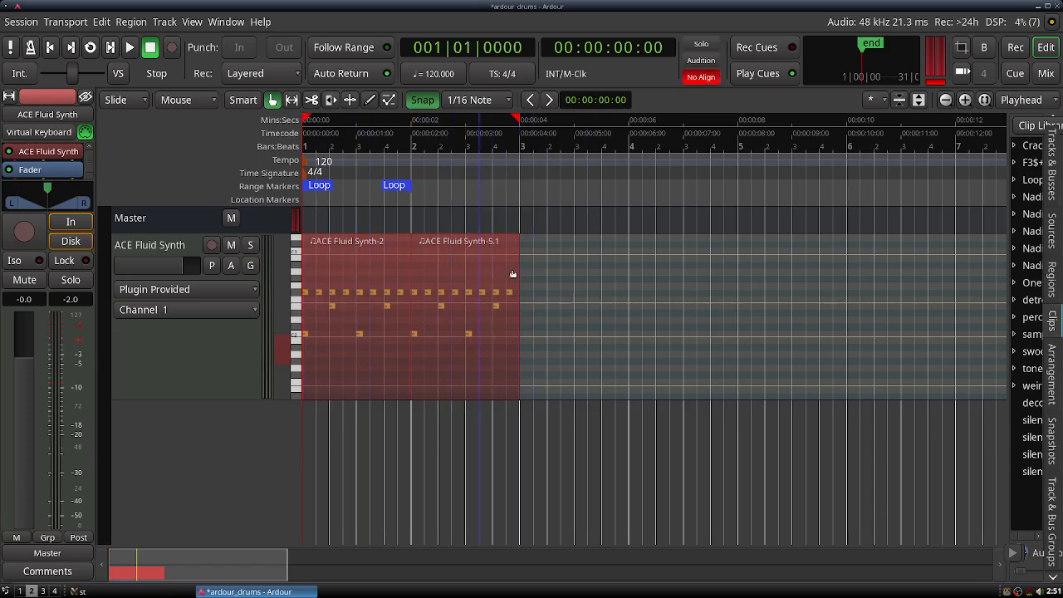
click(558, 282)
drag(621, 297, 374, 296)
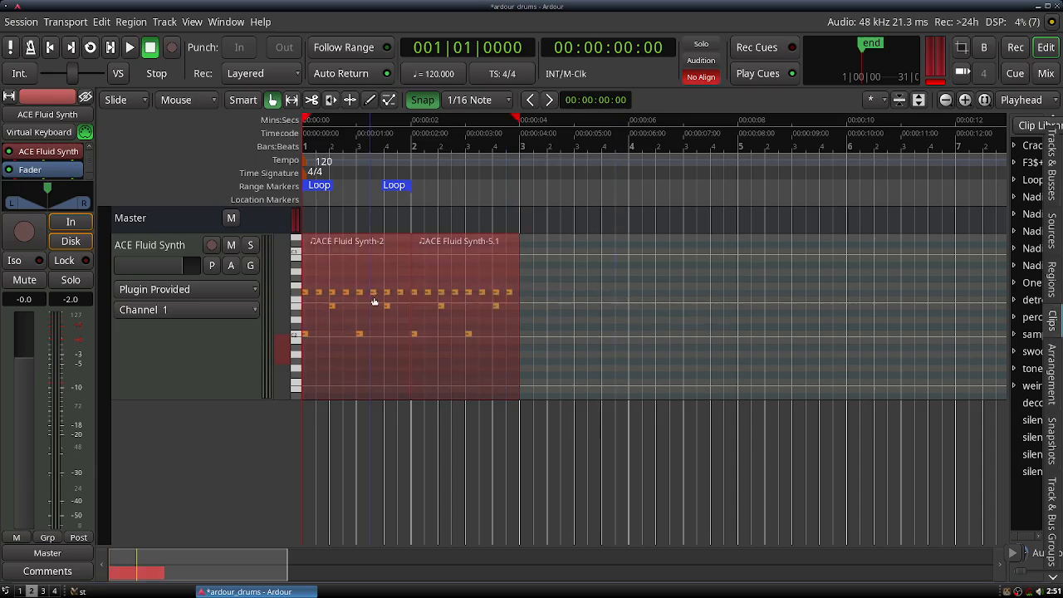
right_click(466, 266)
mouse_move(490, 278)
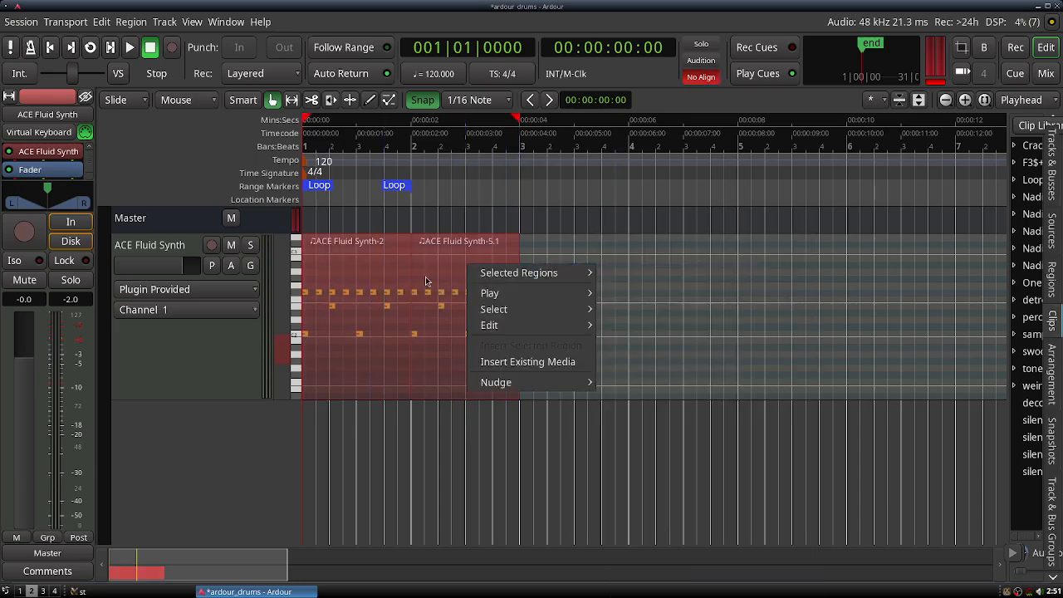
click(426, 277)
right_click(424, 274)
mouse_move(440, 288)
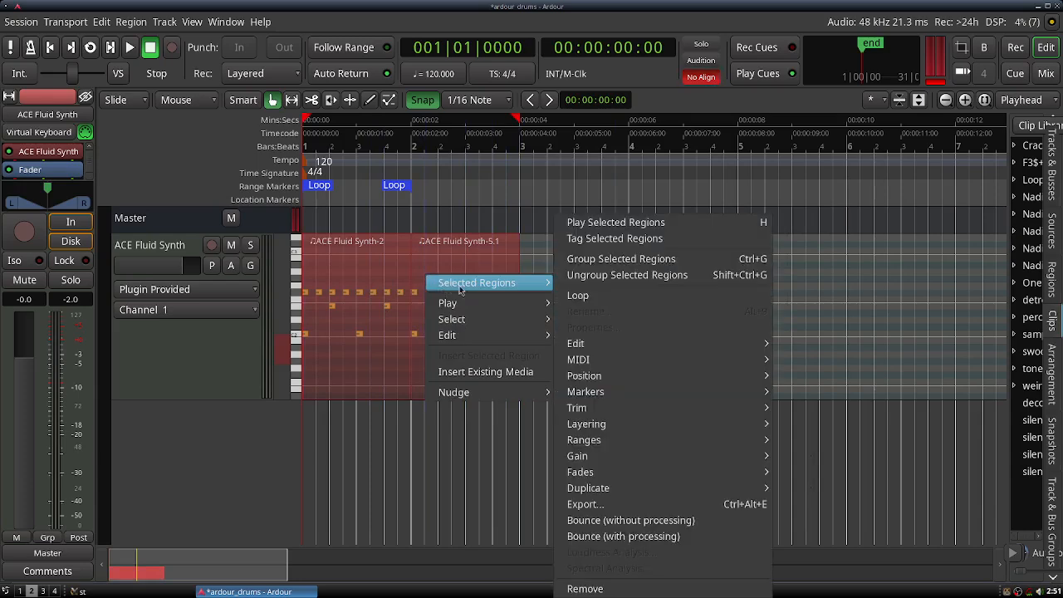
mouse_move(604, 494)
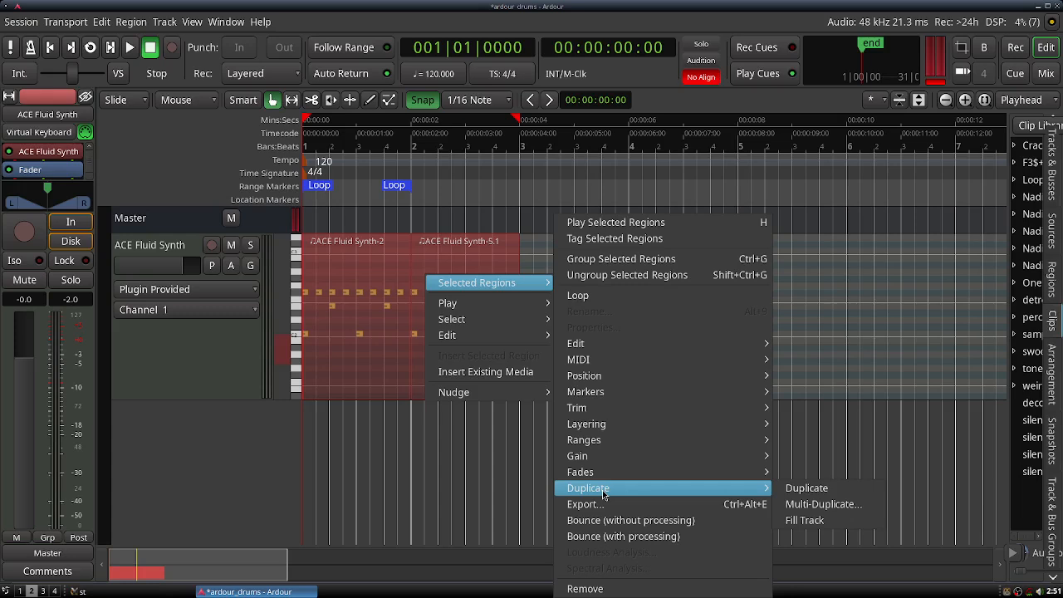
click(830, 506)
drag(827, 486, 652, 253)
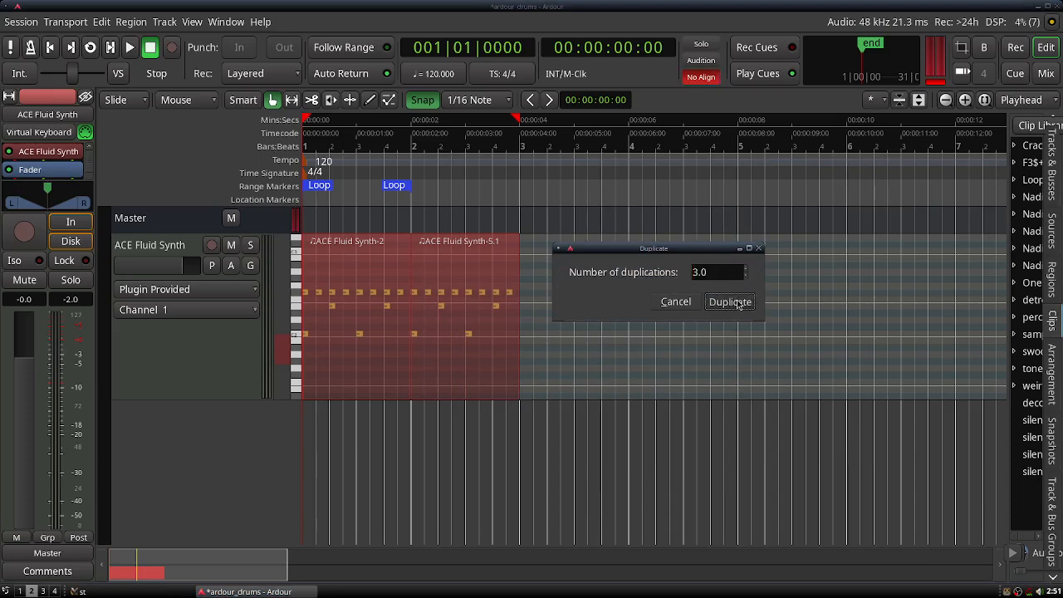
click(735, 301)
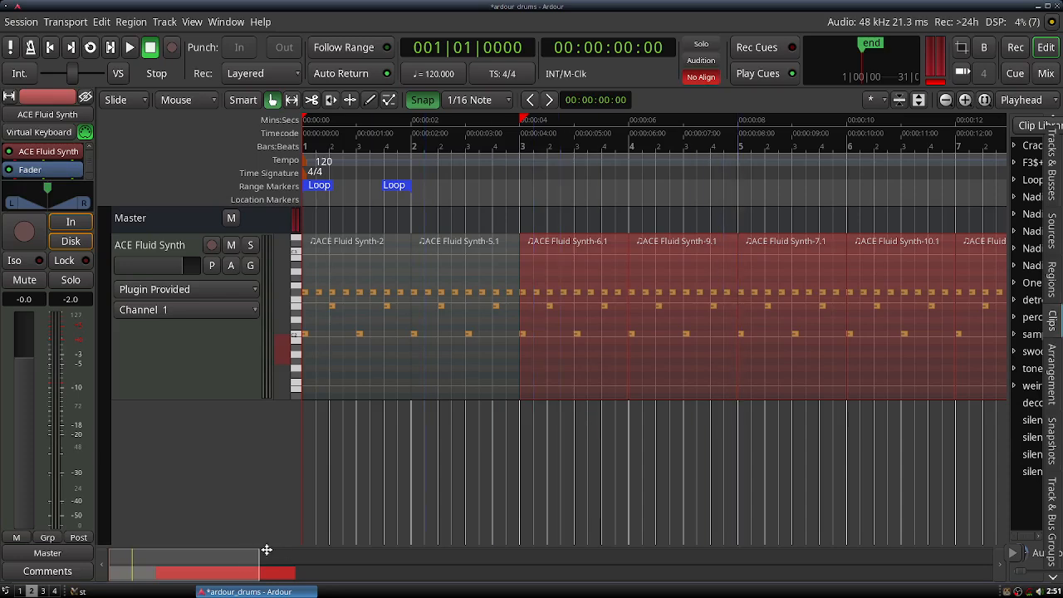
mouse_move(216, 573)
mouse_down()
mouse_move(324, 573)
mouse_move(208, 568)
mouse_up()
click(944, 101)
click(838, 335)
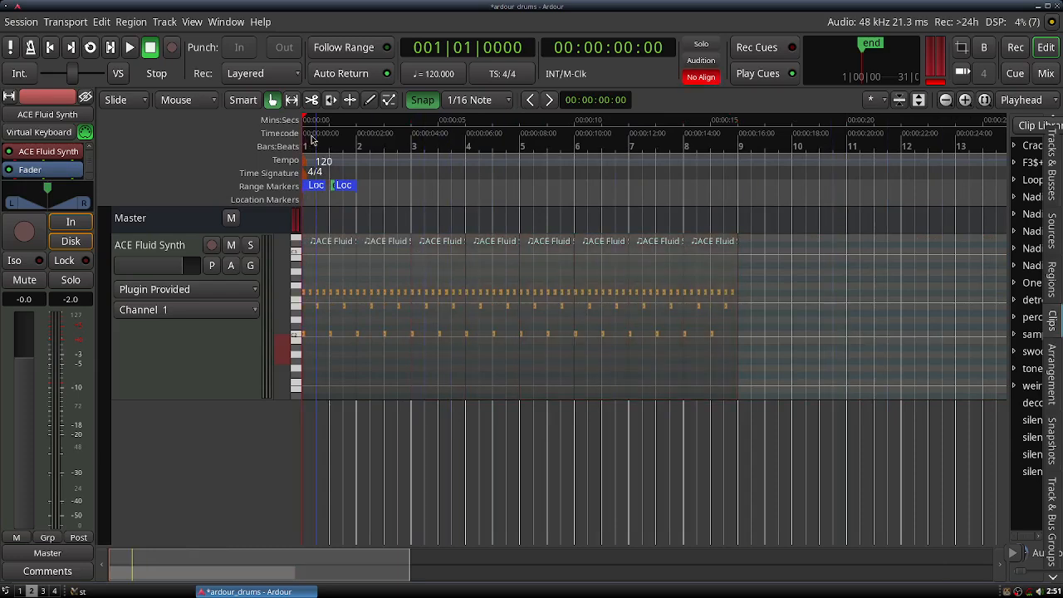
- Duplicate the eight drum regions from bar 9 onward and remove those duplicates again
mouse_move(760, 278)
mouse_down()
mouse_move(654, 290)
mouse_move(309, 290)
mouse_move(353, 270)
mouse_move(838, 276)
mouse_move(781, 278)
mouse_move(779, 268)
mouse_up()
right_click(778, 268)
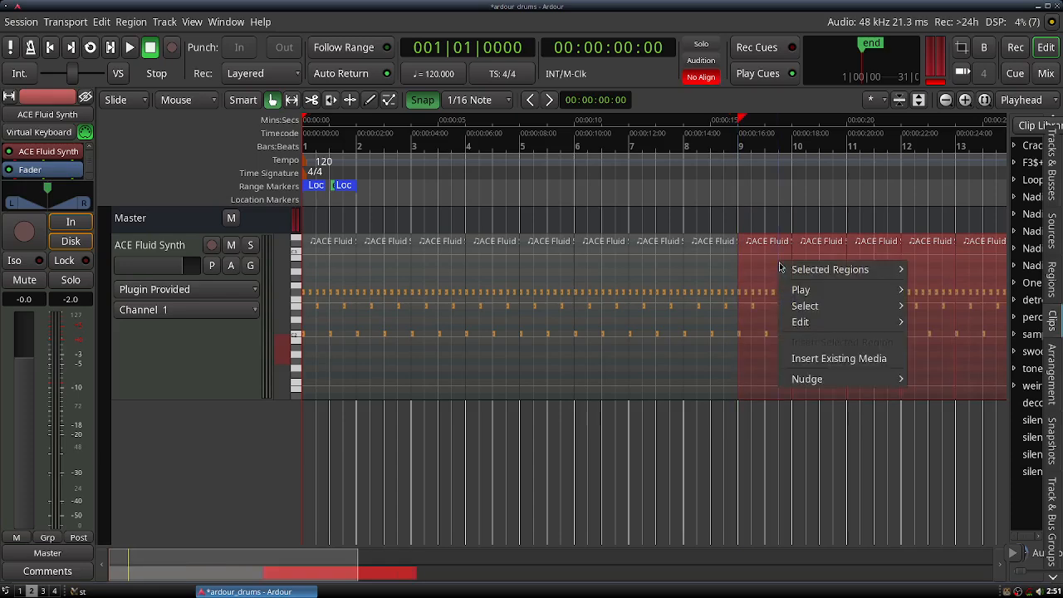
mouse_move(795, 278)
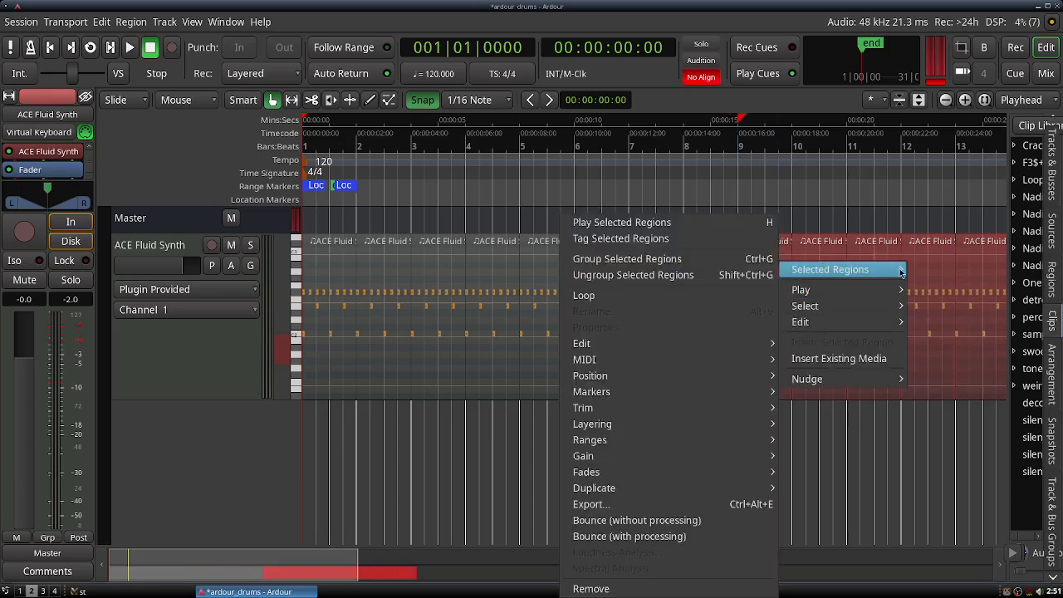
click(682, 587)
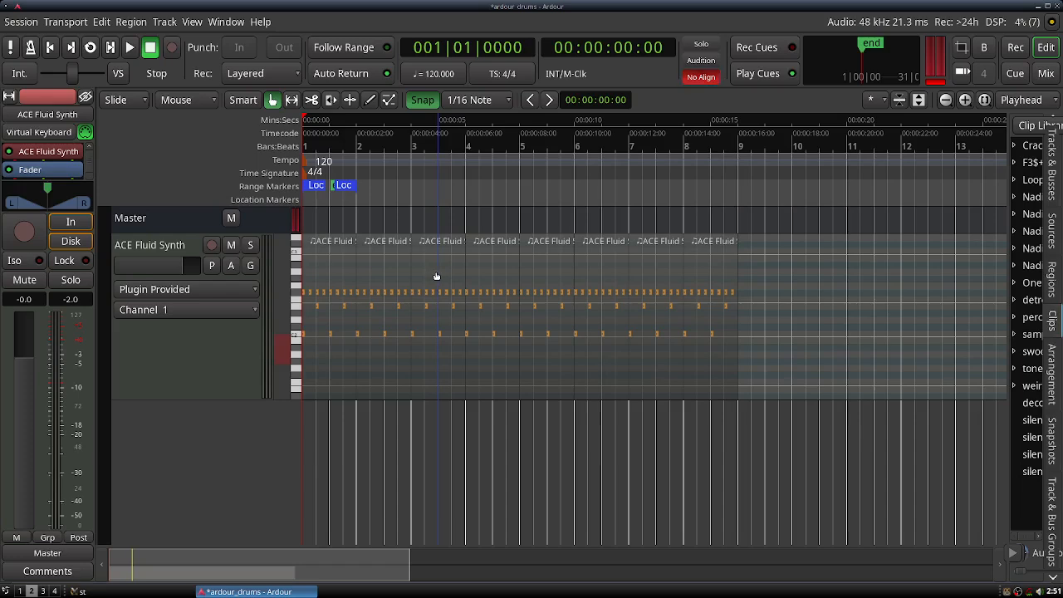
- Remove the five drum regions that follow the first three bars and move the loop end marker to bar 4
click(790, 315)
drag(790, 315, 586, 290)
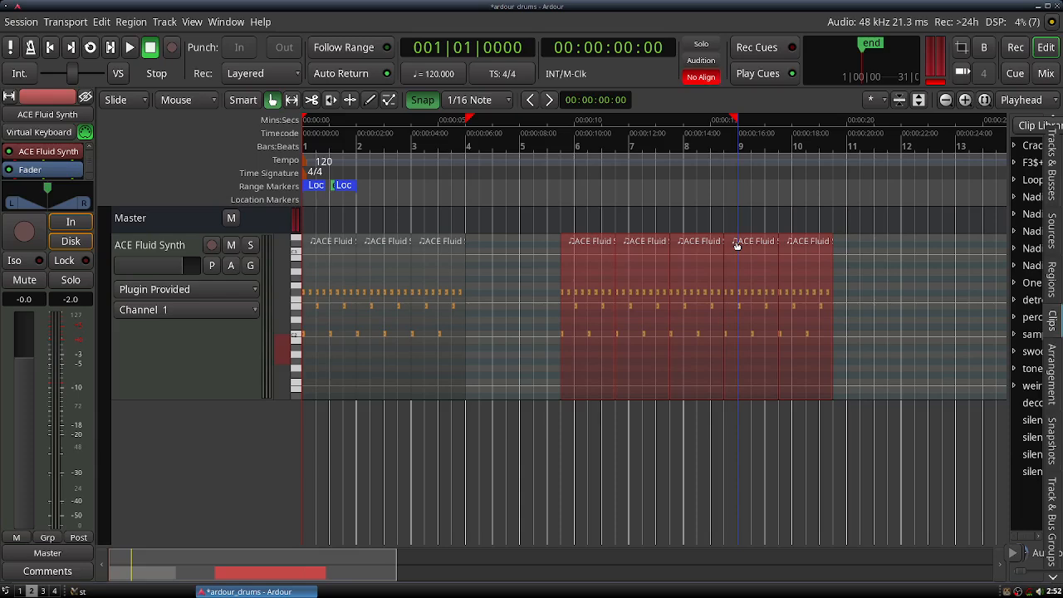
right_click(586, 266)
mouse_move(600, 277)
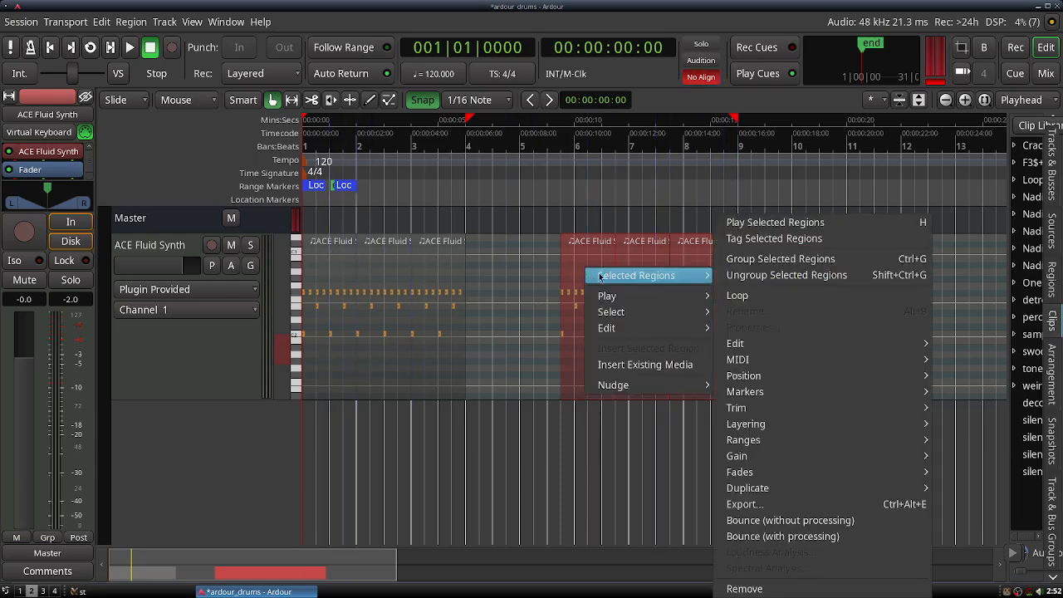
click(772, 588)
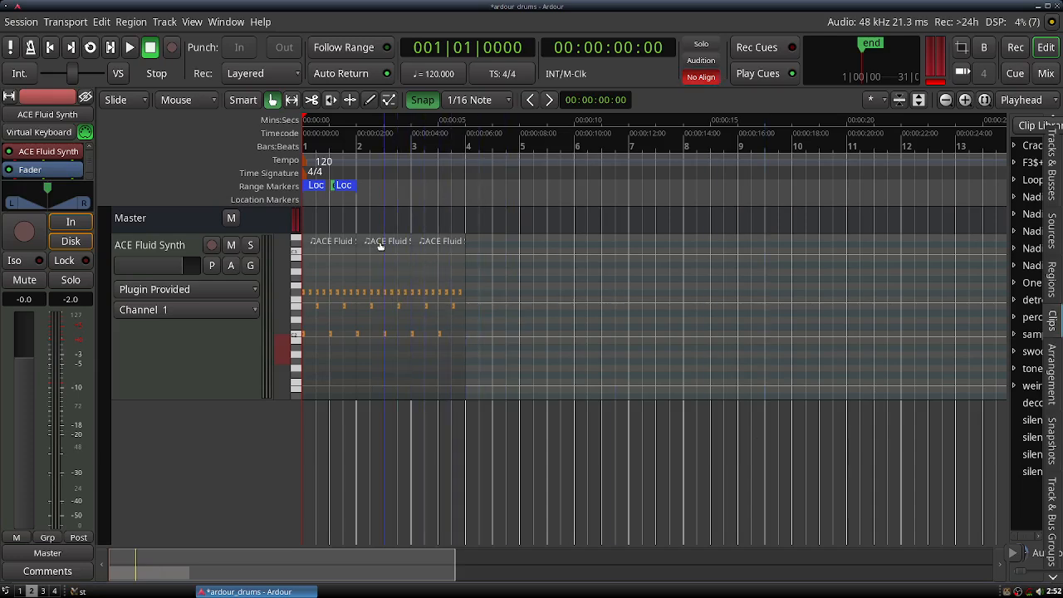
drag(352, 188, 449, 191)
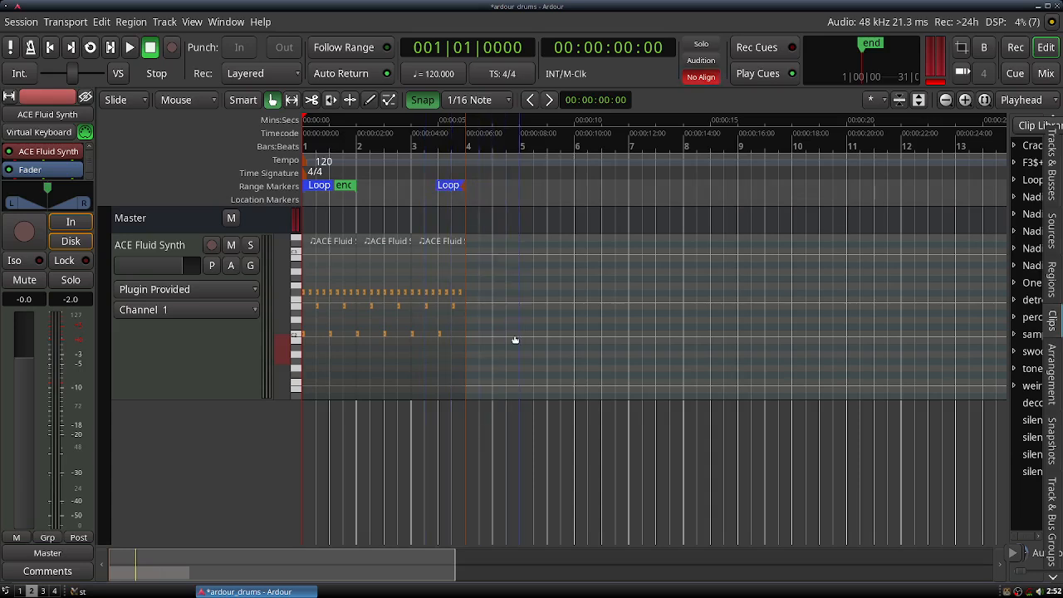
- Draw an empty MIDI region starting at bar 4 on the ACE Fluid Synth track and trim its end to bar 5
click(370, 101)
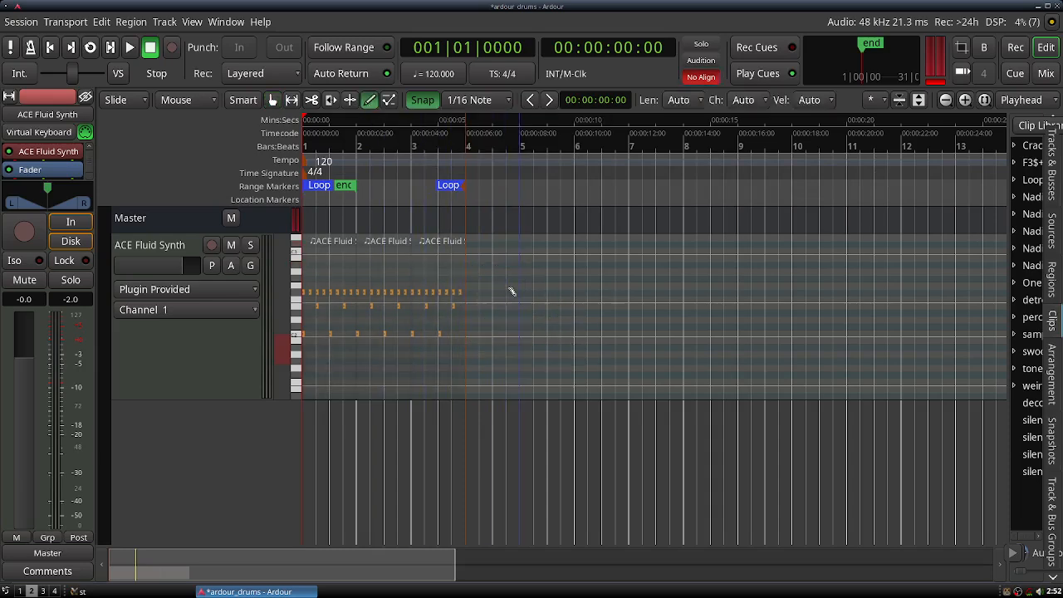
drag(533, 292, 460, 287)
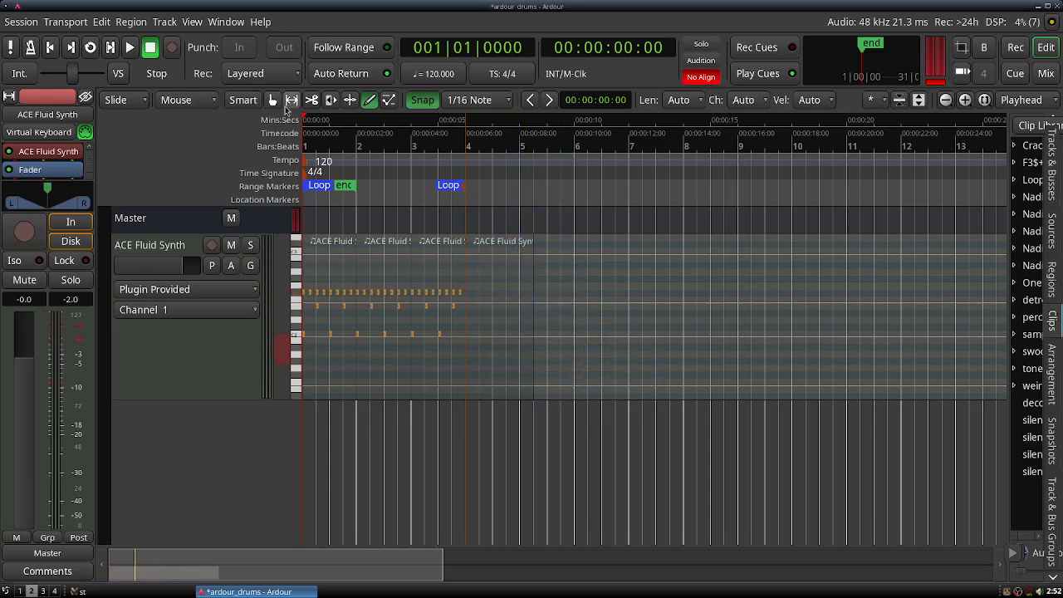
click(272, 100)
drag(523, 308, 508, 307)
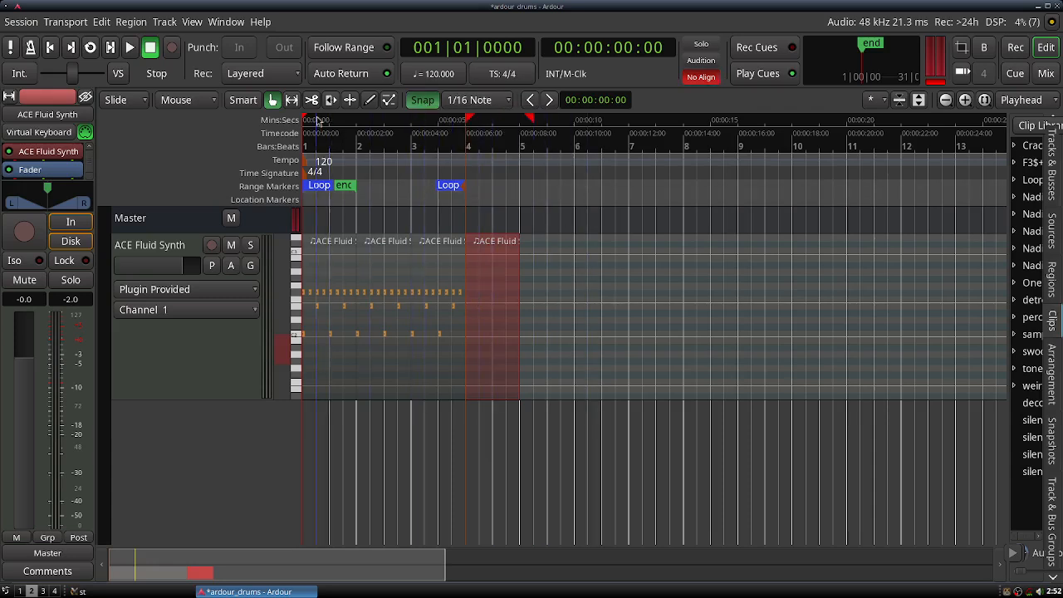
mouse_move(305, 120)
mouse_down()
mouse_move(330, 121)
mouse_move(303, 120)
mouse_up()
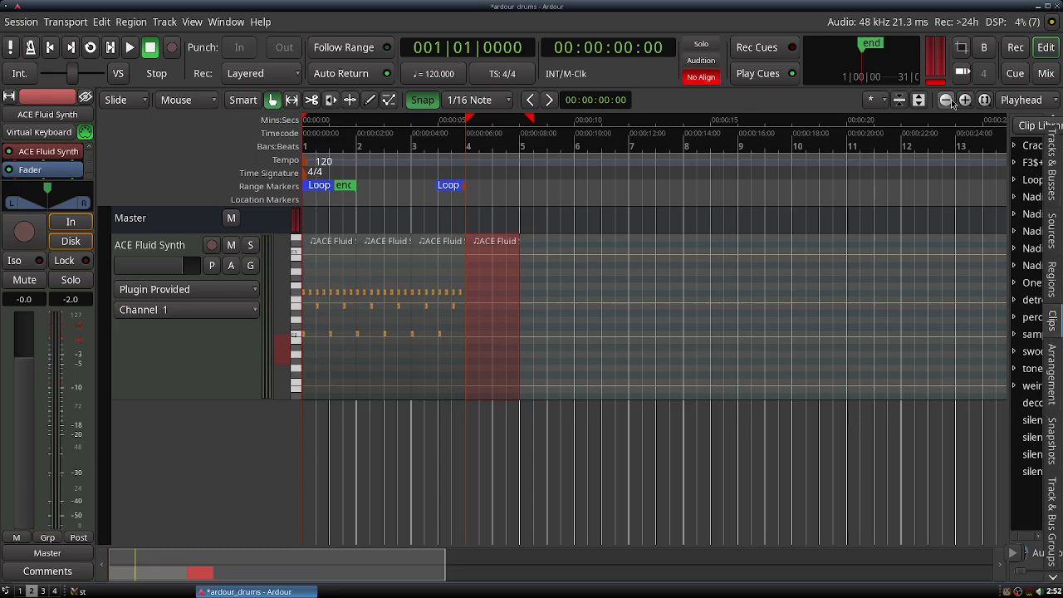
- Move the playhead to beat 3 of bar 4 and increase the height of the ACE Fluid Synth track
double_click(964, 100)
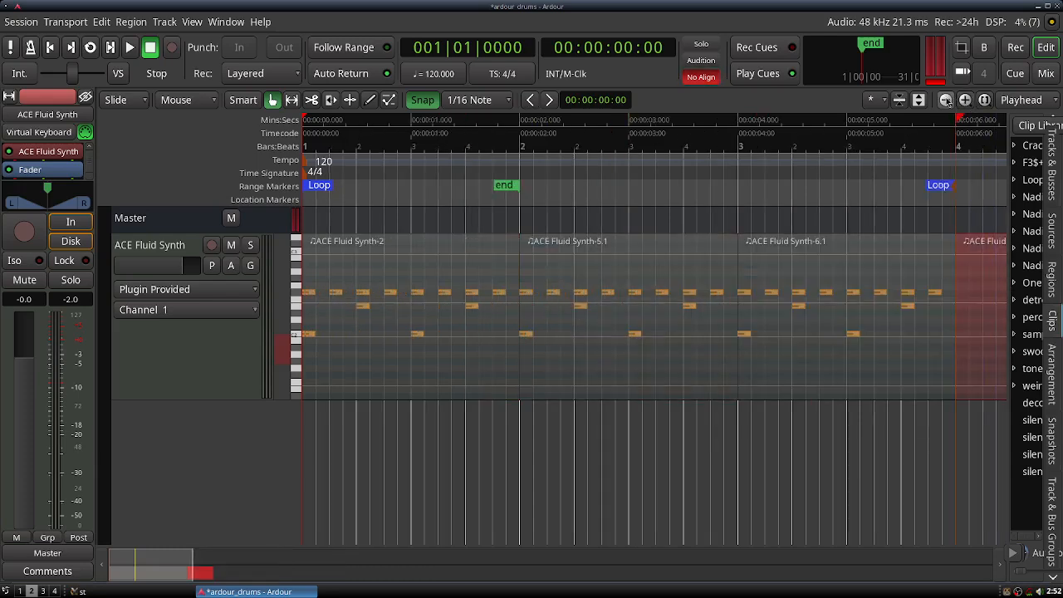
click(946, 101)
click(946, 100)
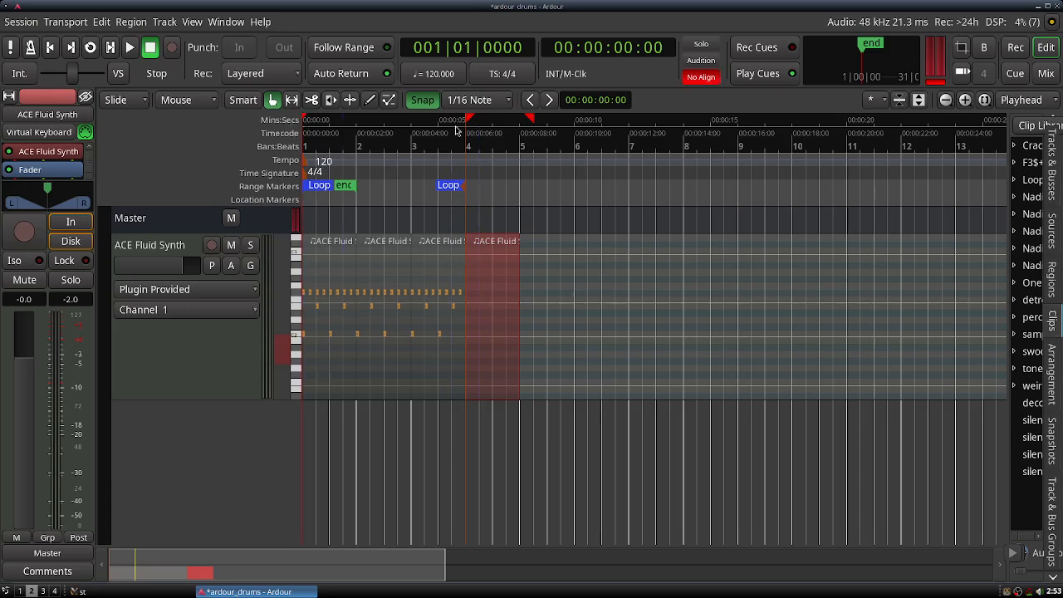
drag(304, 118, 495, 158)
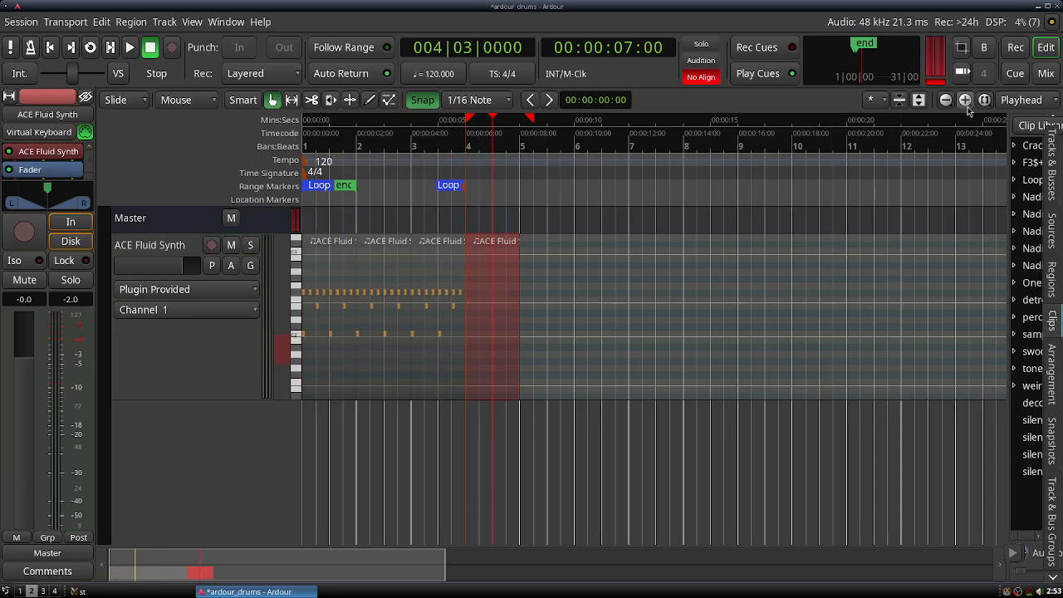
click(965, 100)
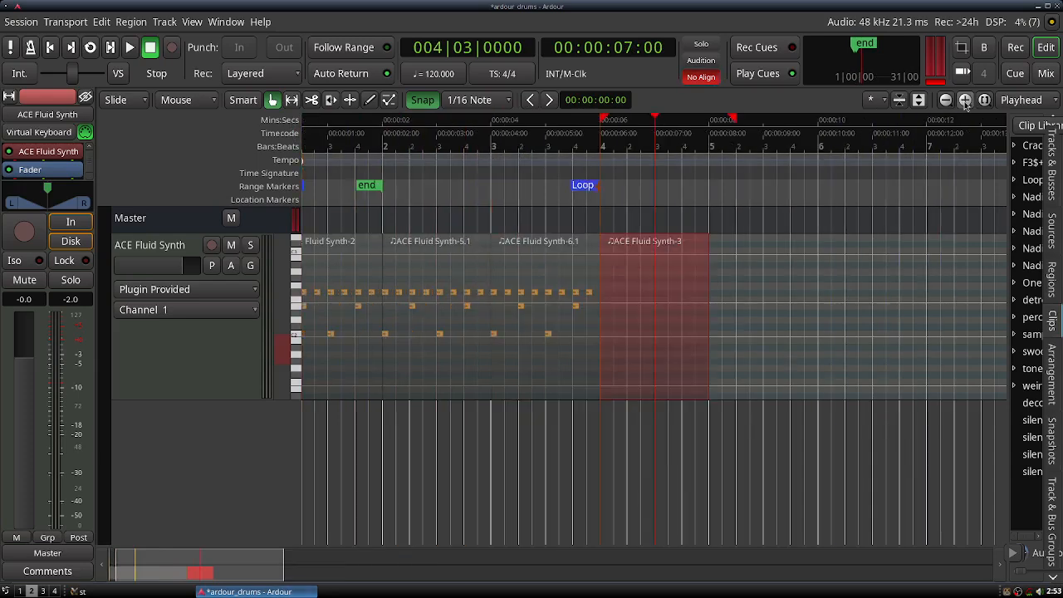
click(964, 100)
click(964, 100)
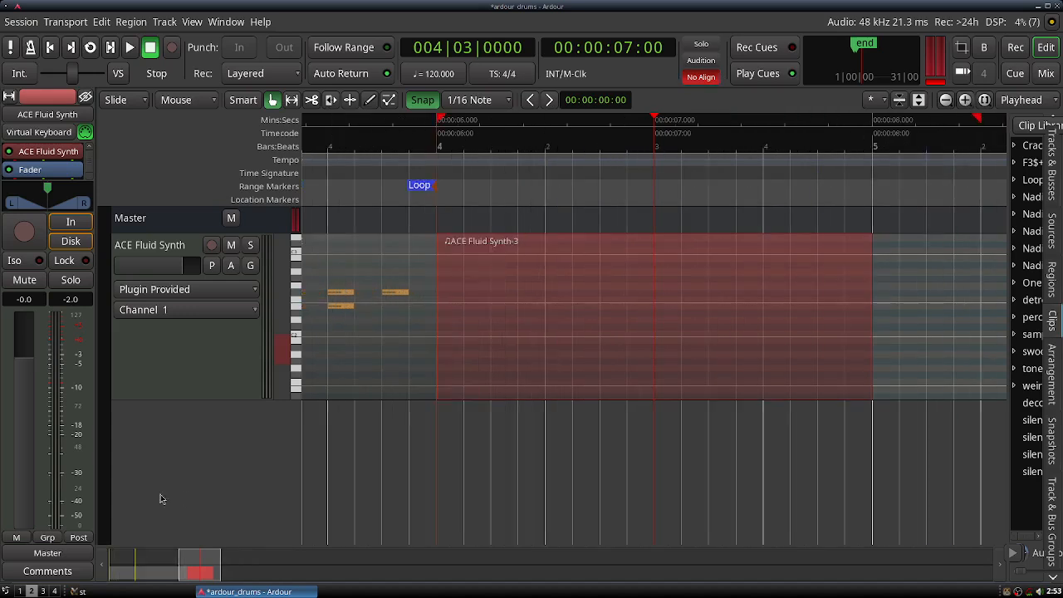
drag(173, 395, 175, 529)
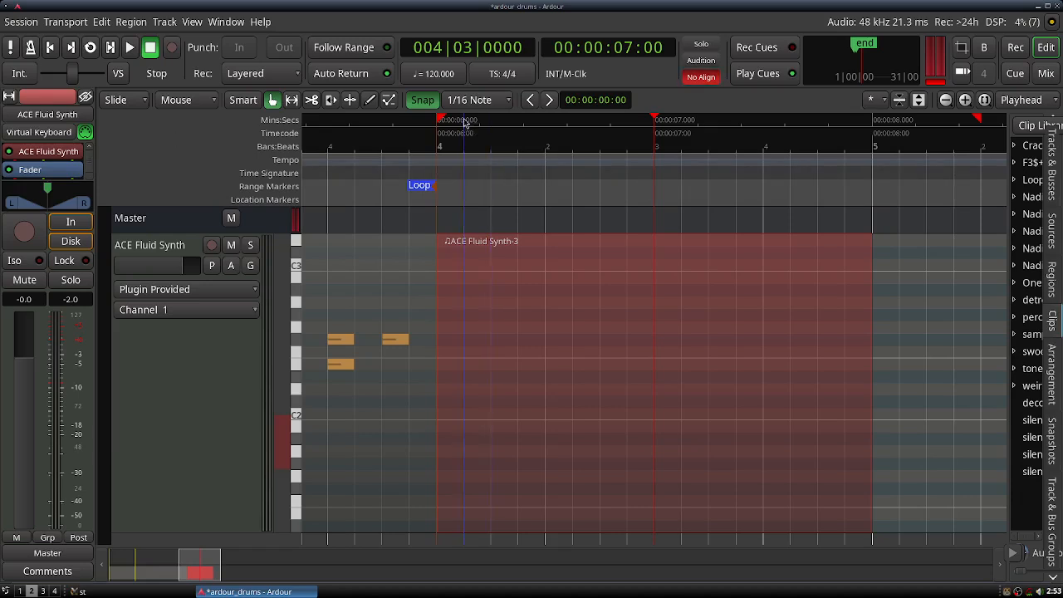
- Draw four 0.250-beat C2 kick notes in bar 4, at beat 1, halfway through beats 1 and 2, and at beat 3
click(369, 105)
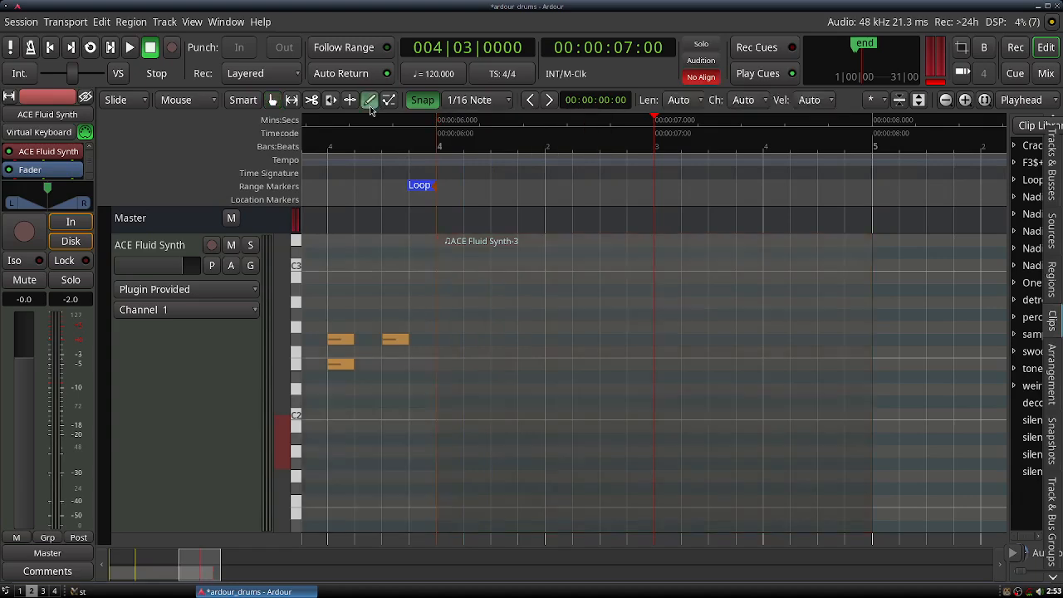
click(296, 418)
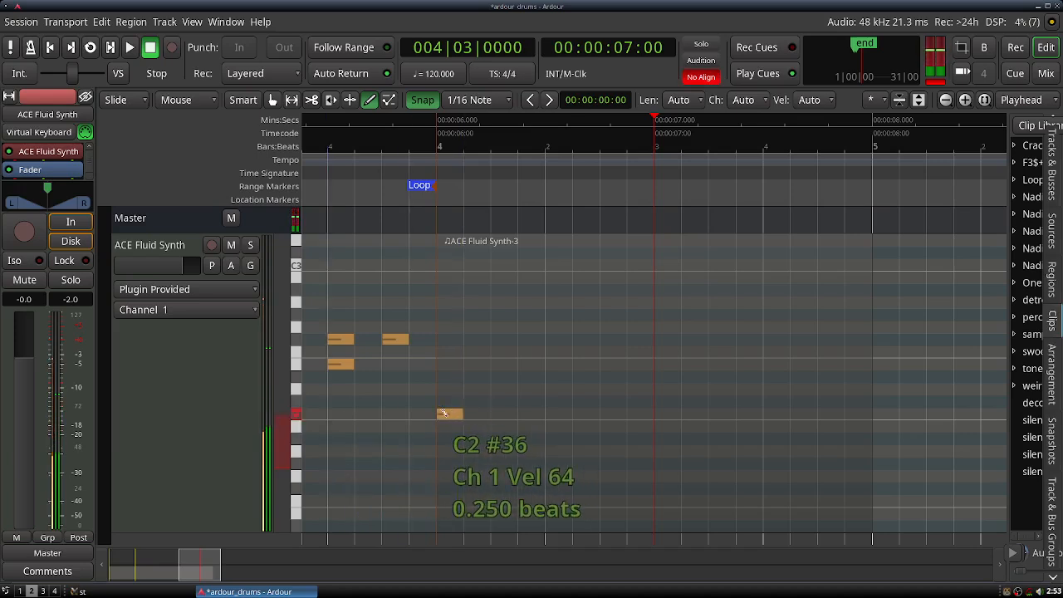
click(443, 413)
click(497, 414)
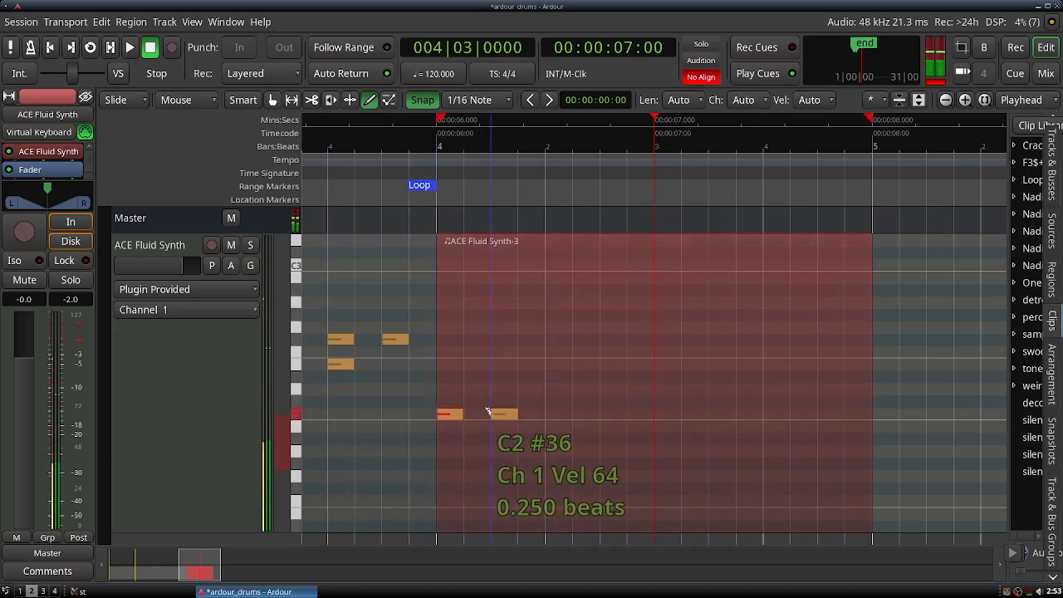
click(579, 414)
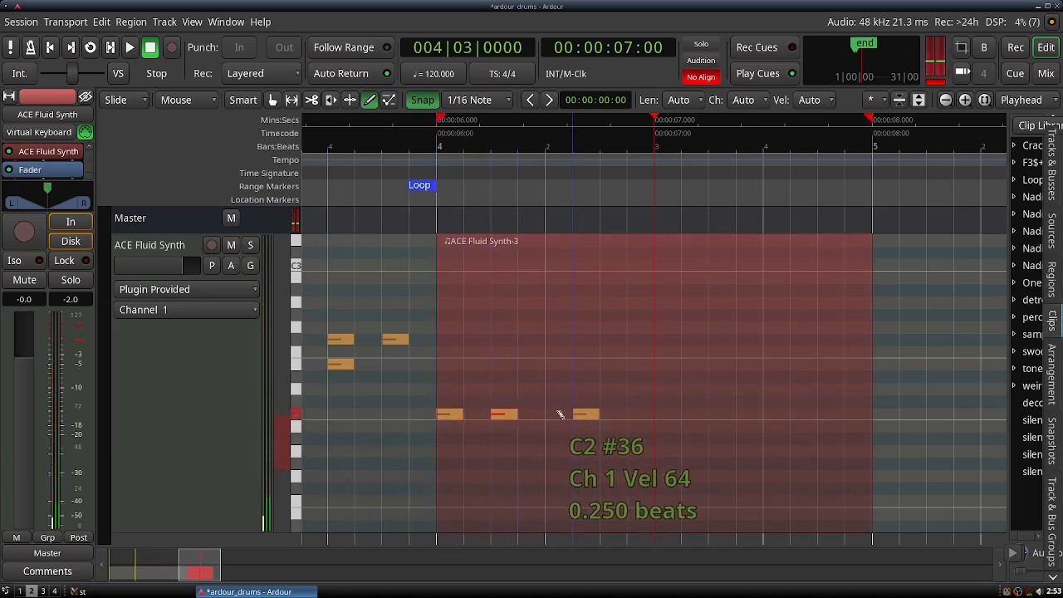
drag(590, 410, 640, 410)
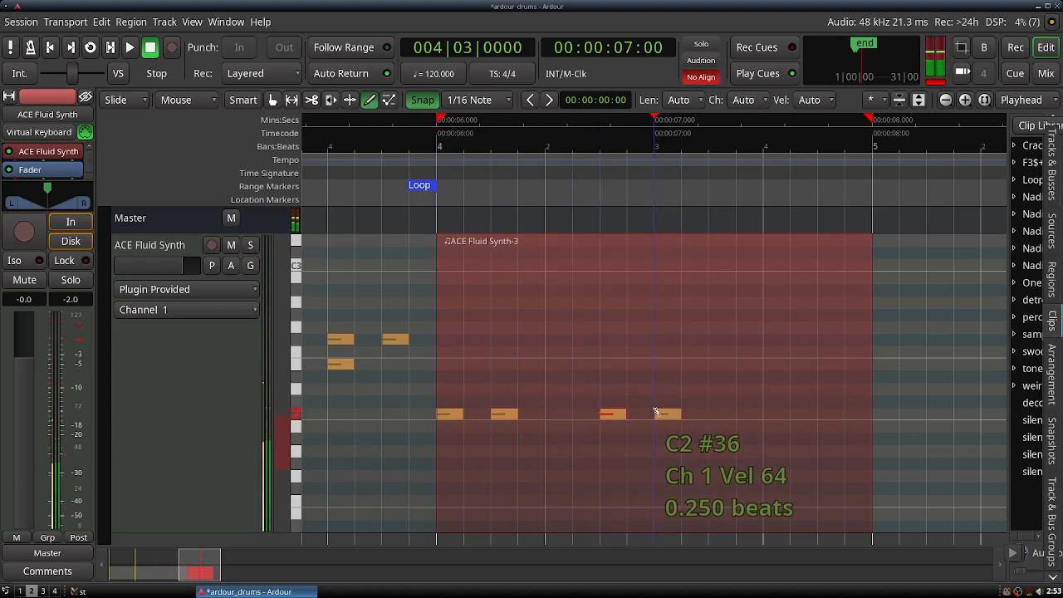
click(660, 414)
- Draw three E2 snare notes in bar 4, at beat 2, on the last sixteenth of beat 3, and halfway through beat 4
click(550, 363)
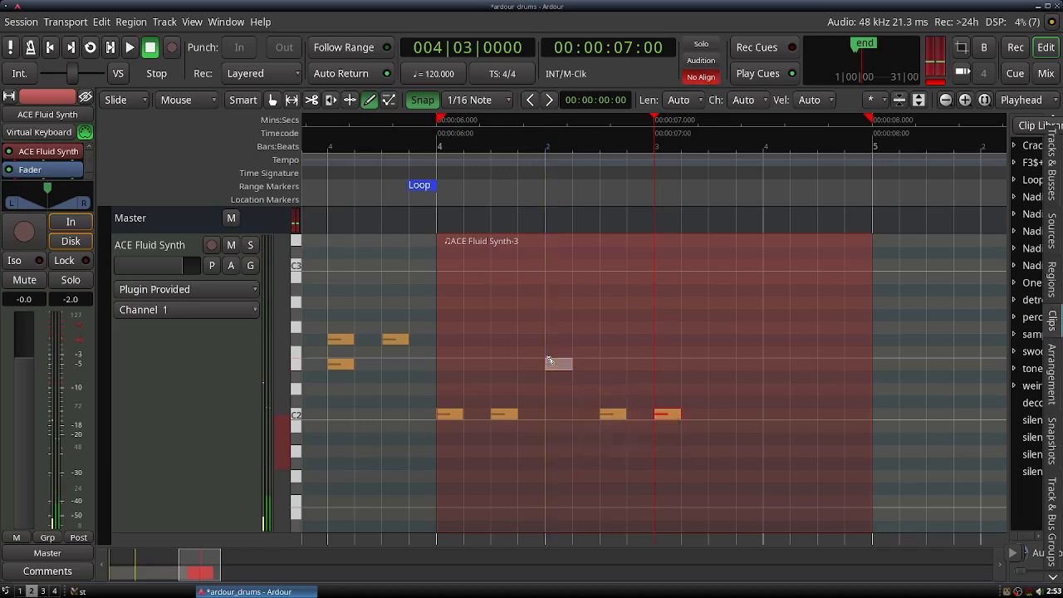
click(742, 363)
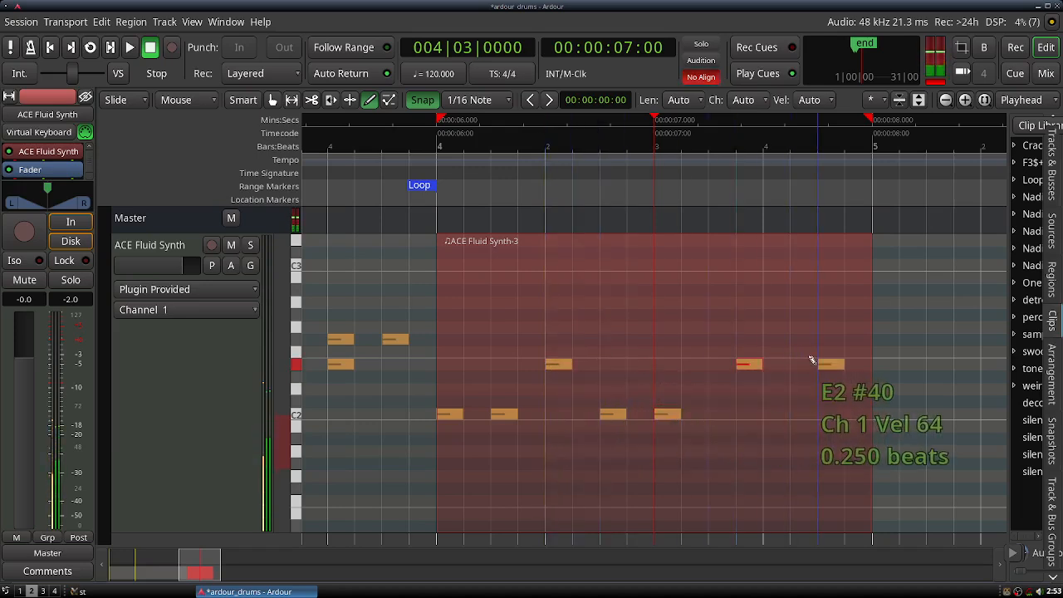
click(824, 363)
- Draw eight F#2 hi-hat notes at every half beat across the bar 4 region
click(442, 338)
click(497, 339)
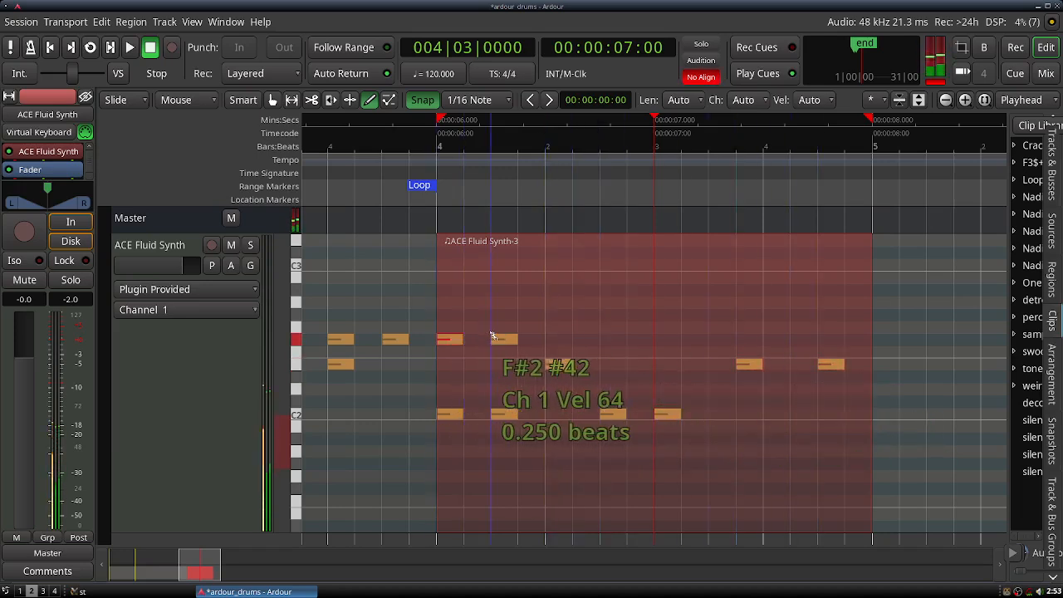
click(551, 338)
click(606, 339)
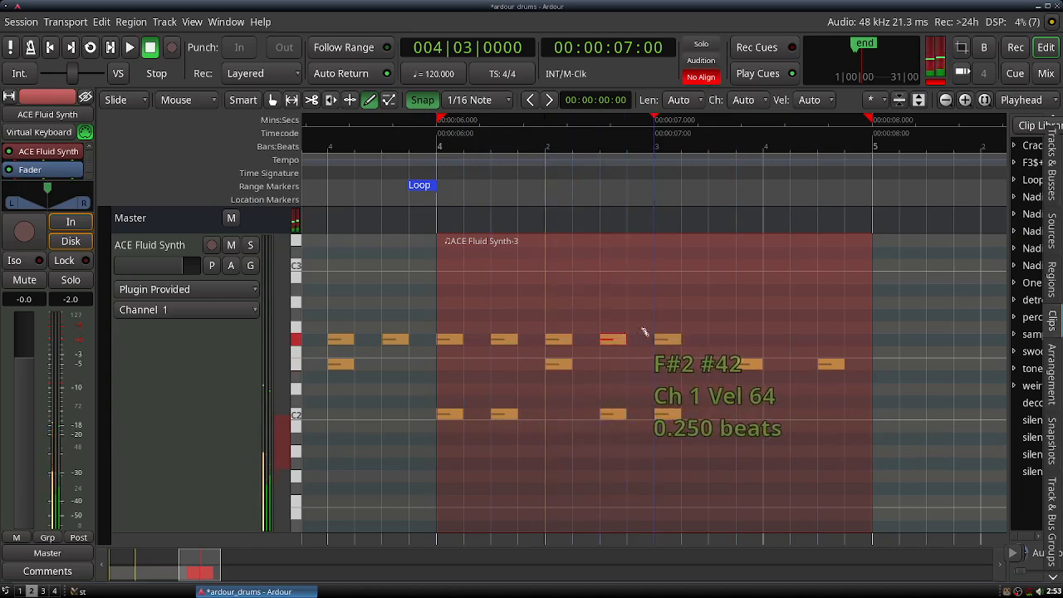
click(660, 339)
click(714, 339)
click(769, 339)
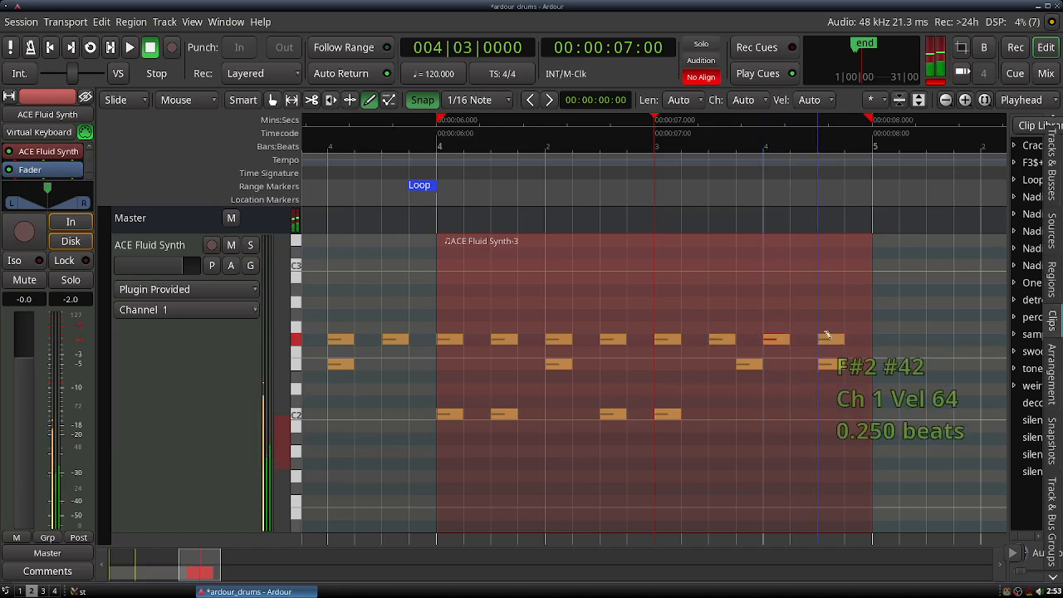
click(823, 339)
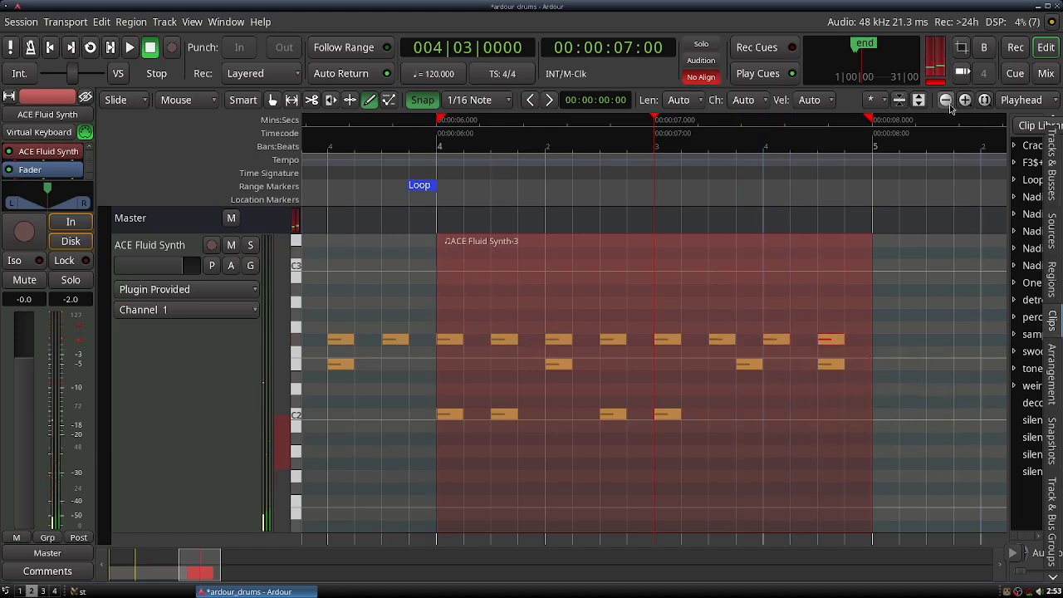
- Reduce the ACE Fluid Synth track height and move the loop end marker to bar 5
click(945, 100)
click(945, 100)
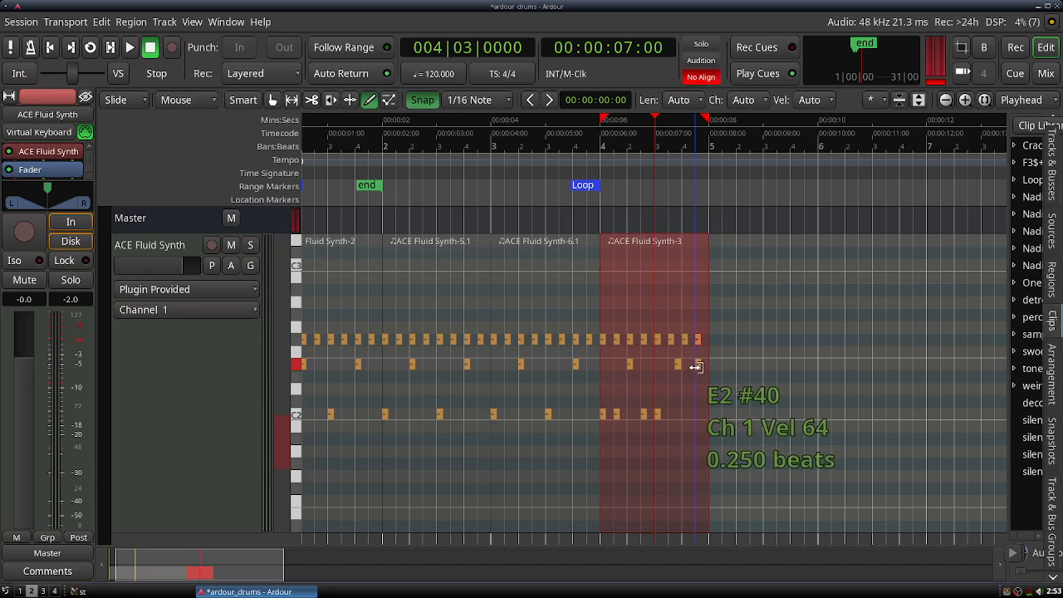
drag(206, 528, 220, 413)
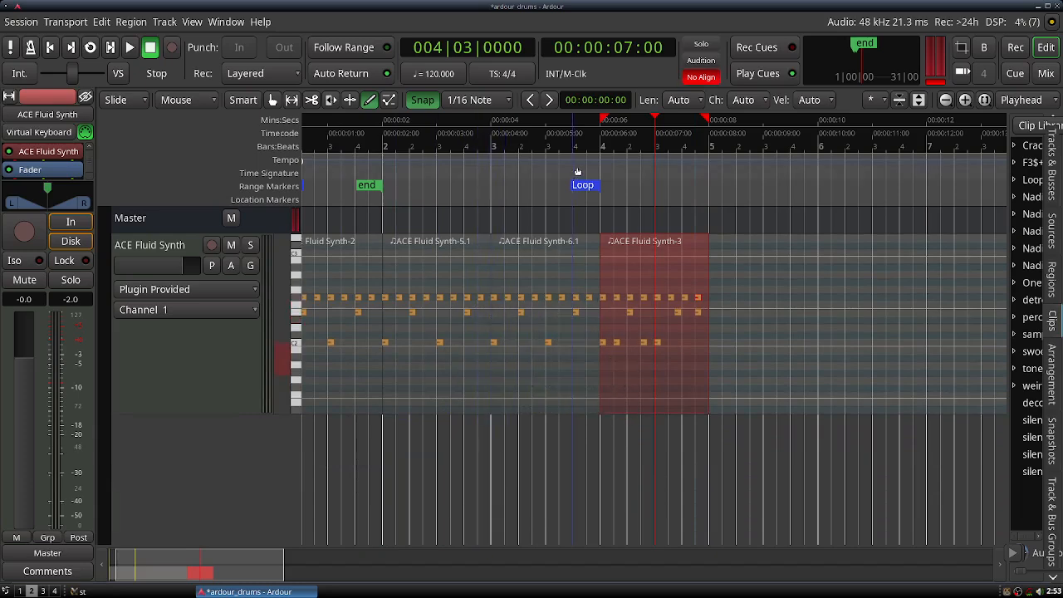
mouse_move(585, 187)
mouse_down()
mouse_move(705, 190)
mouse_move(695, 189)
mouse_up()
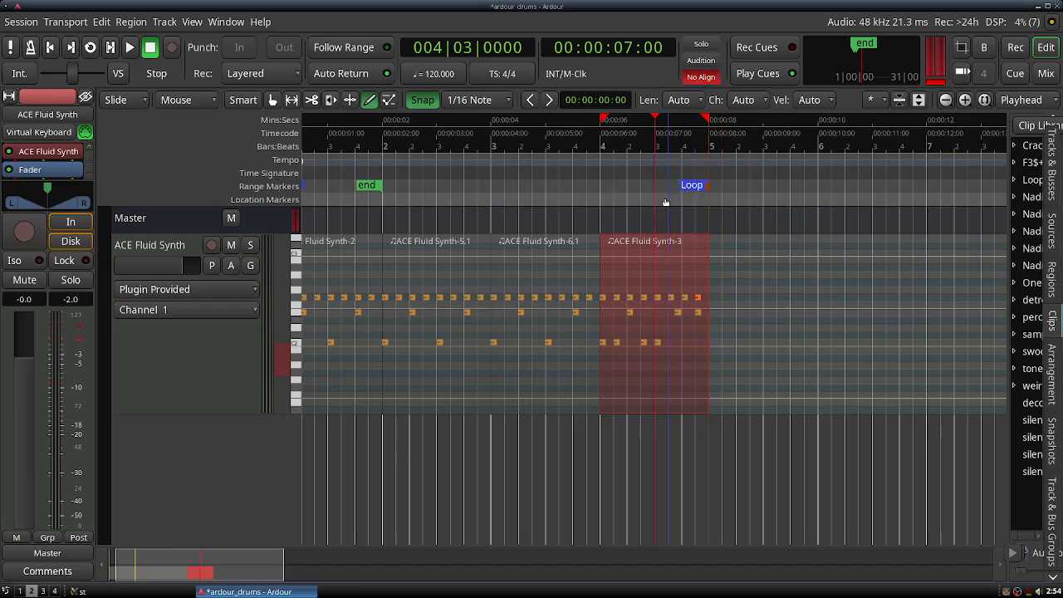
- Play the four-bar loop range to listen to the drum part, and stop playback
right_click(690, 187)
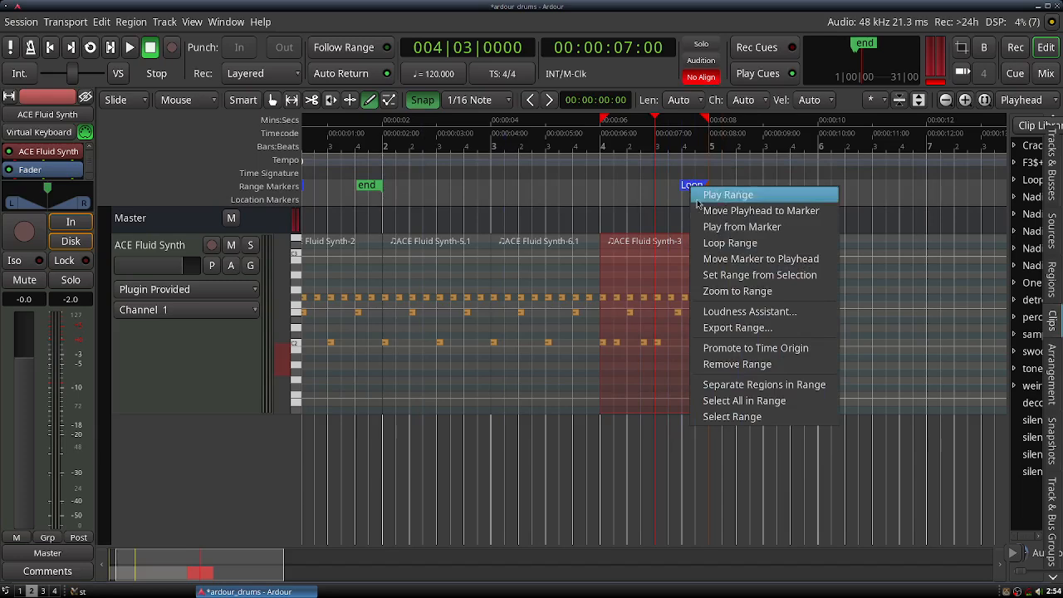
click(711, 239)
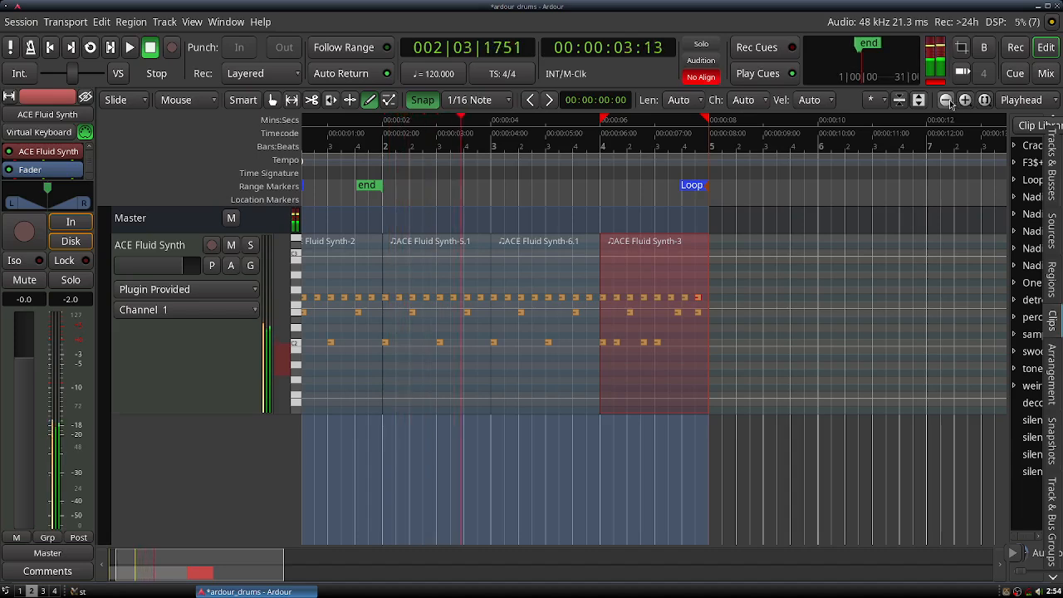
click(946, 101)
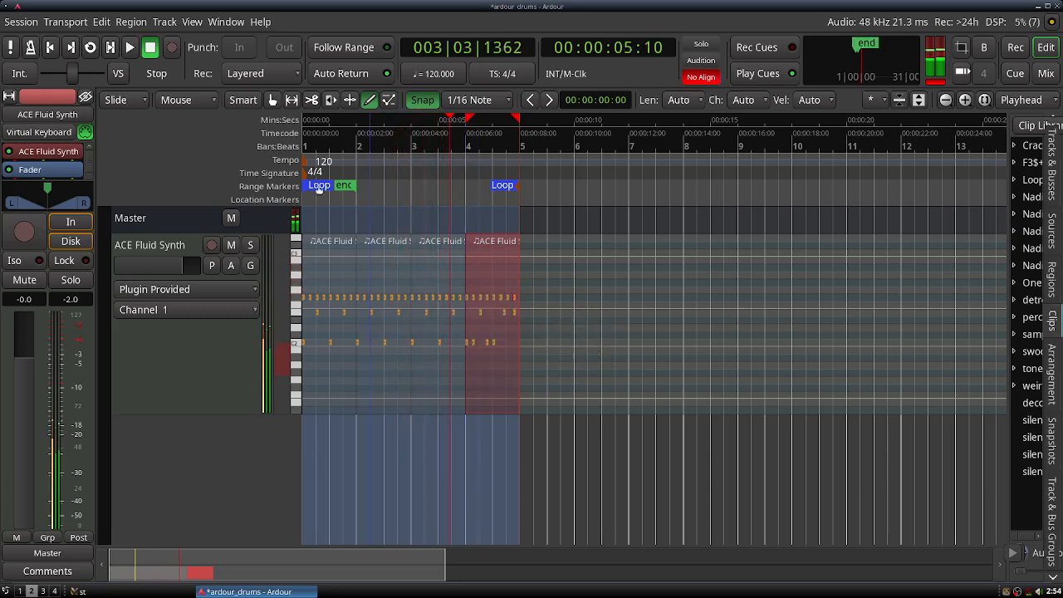
click(151, 48)
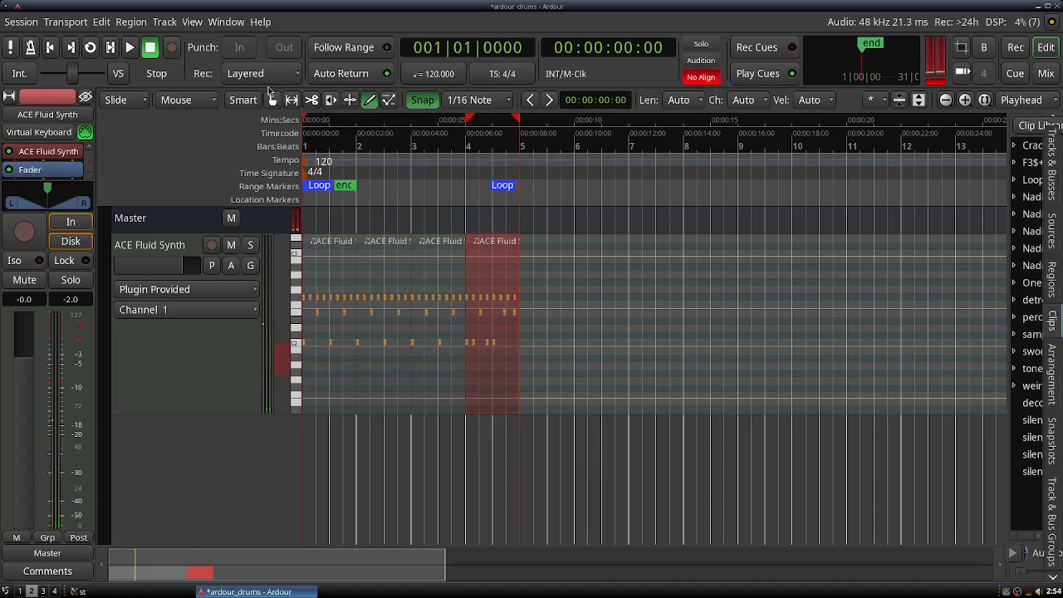
- Duplicate the four drum regions in bars 1 to 4 once, clear their selection, and move the loop end marker to bar 9
click(272, 100)
drag(562, 319, 321, 314)
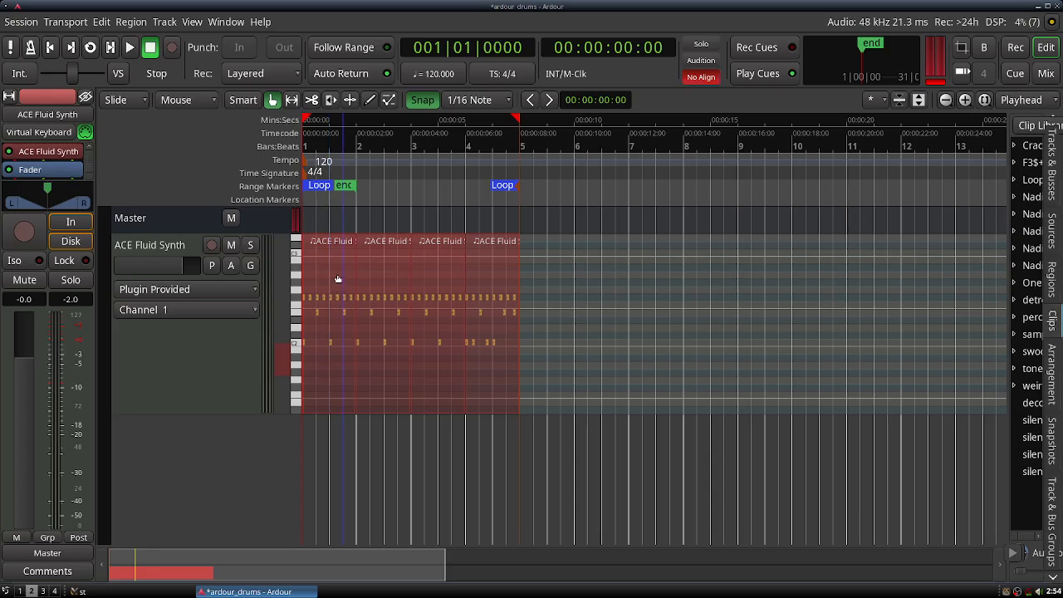
right_click(337, 278)
mouse_move(392, 283)
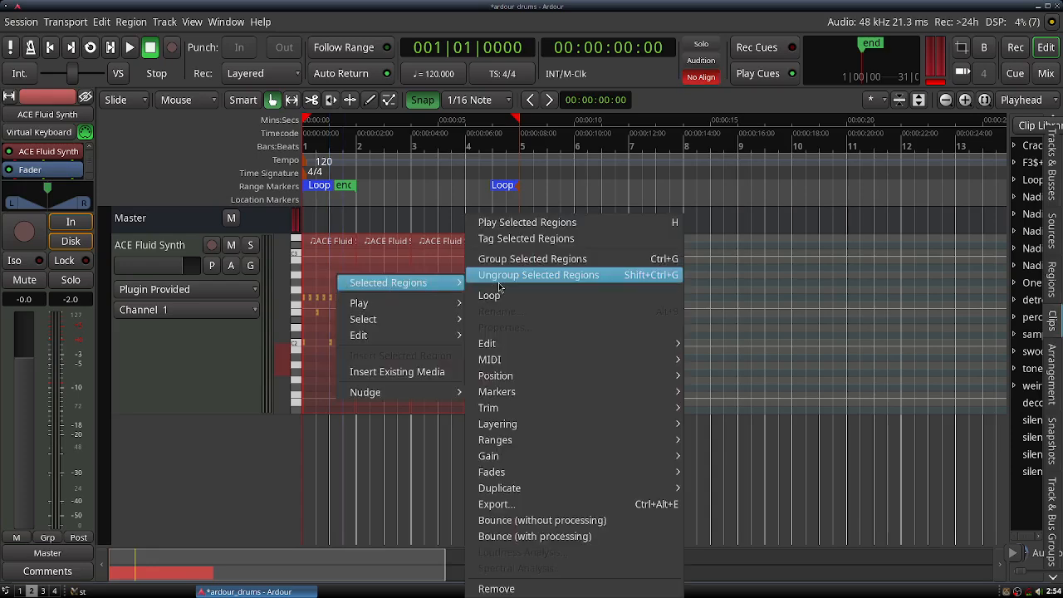
mouse_move(656, 490)
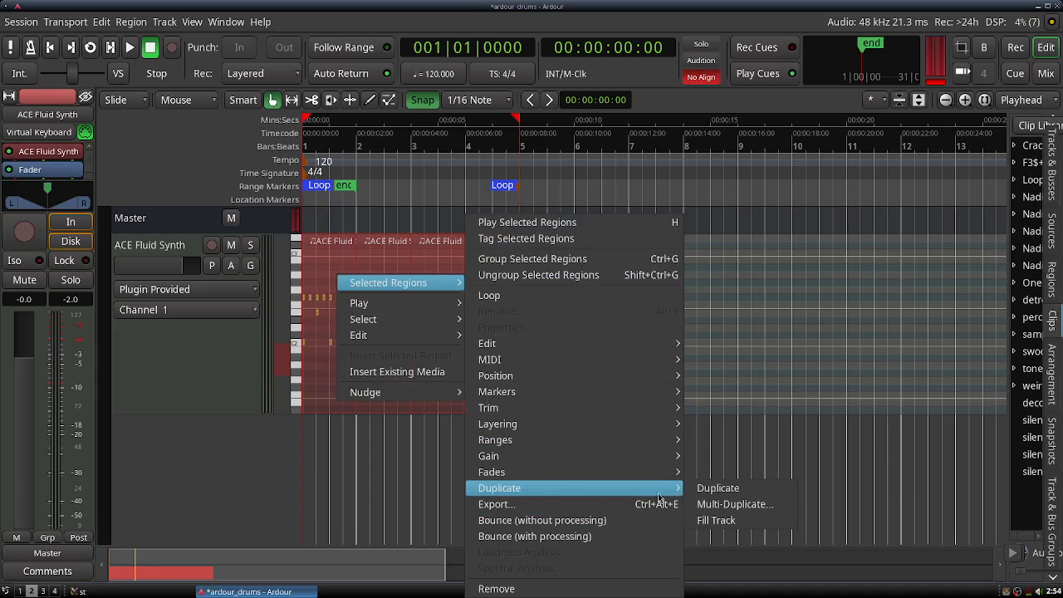
click(718, 488)
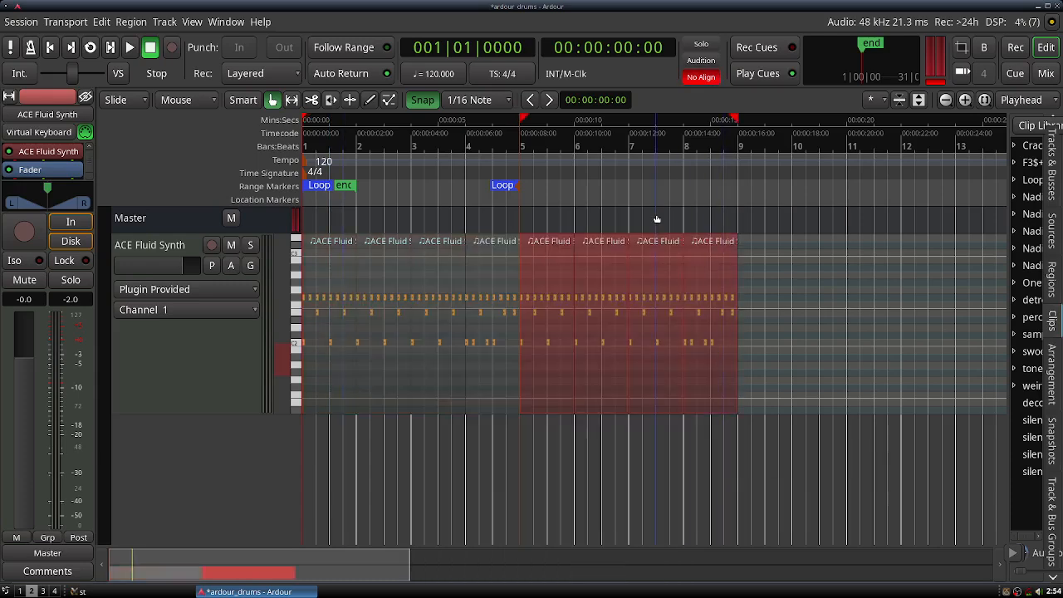
click(149, 368)
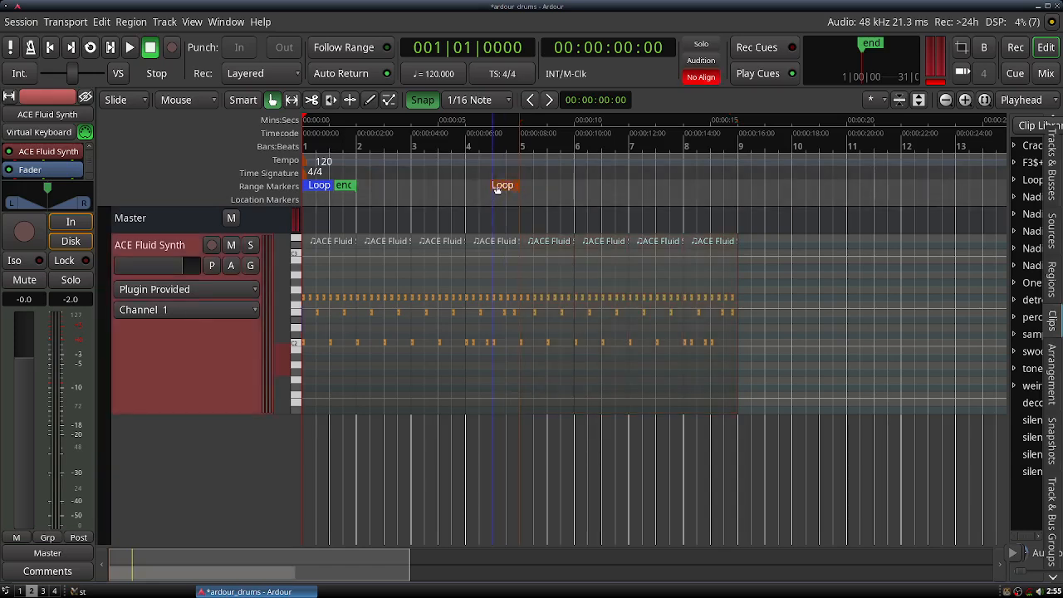
mouse_move(497, 190)
mouse_down()
mouse_move(712, 200)
mouse_move(719, 189)
mouse_up()
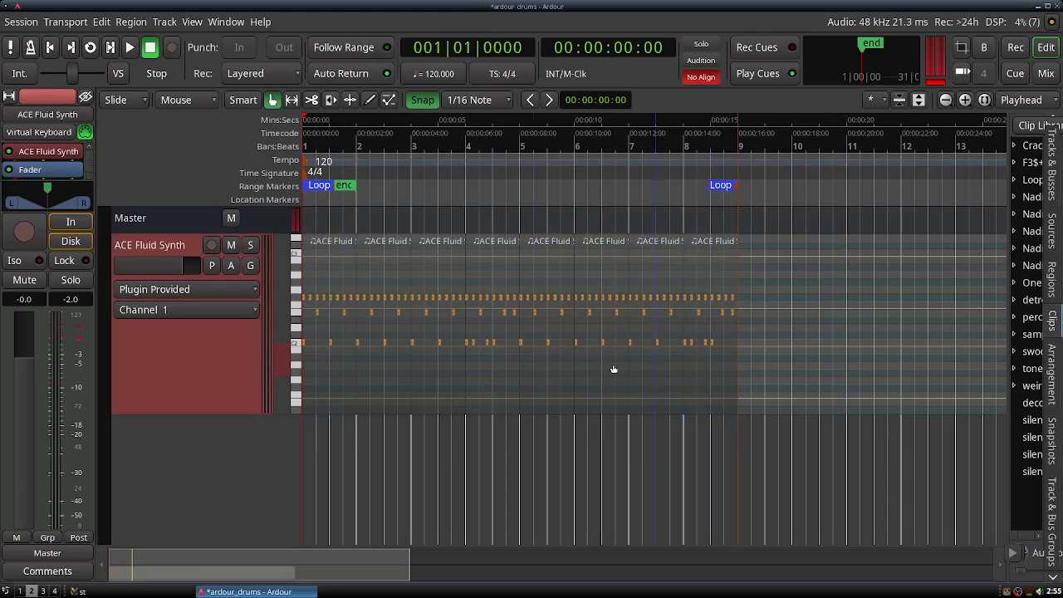
- Place the playhead at beat 3 of bar 9 and draw an empty one-bar MIDI region in bar 9
drag(264, 566, 343, 558)
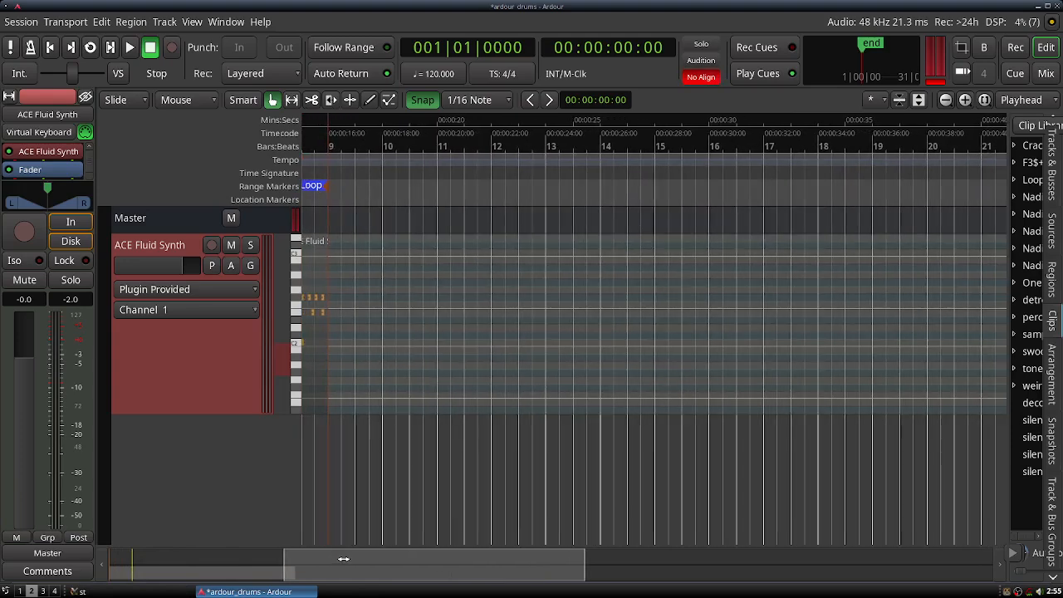
click(356, 133)
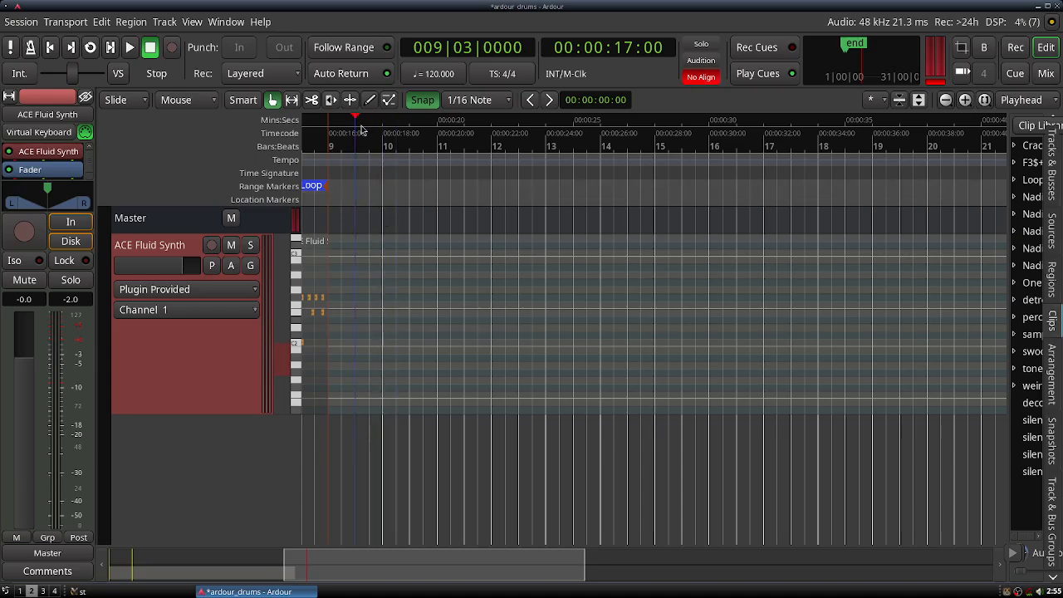
mouse_move(355, 120)
mouse_down()
mouse_move(344, 121)
mouse_move(354, 124)
mouse_up()
click(371, 100)
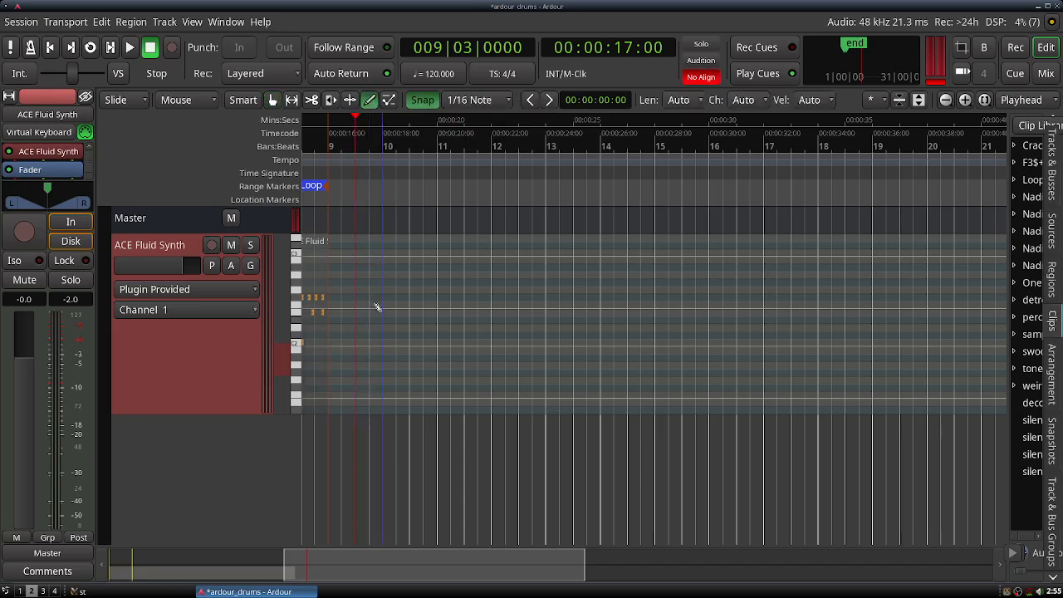
drag(377, 307, 333, 305)
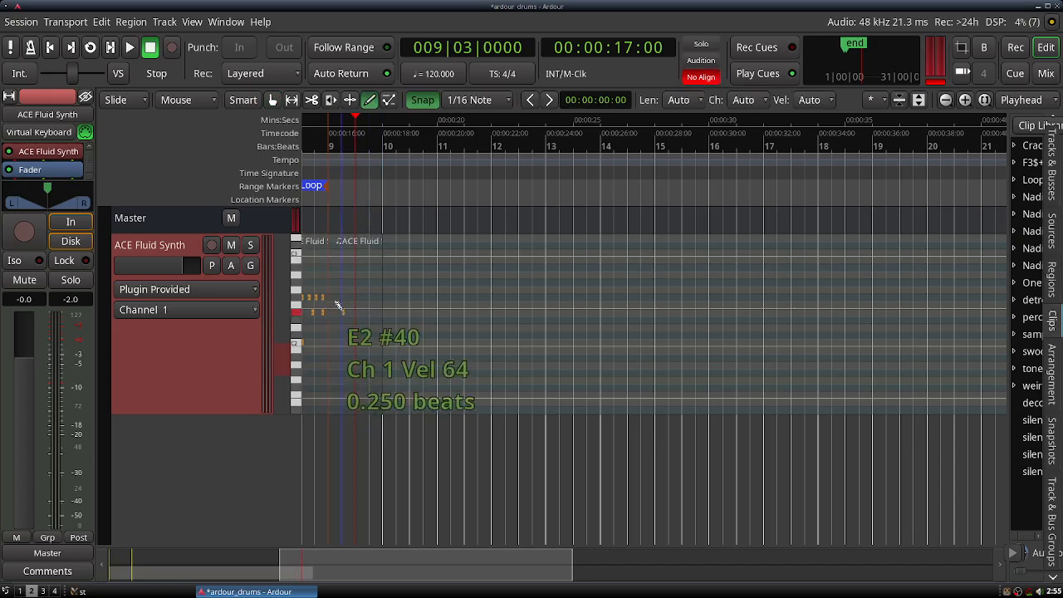
click(973, 99)
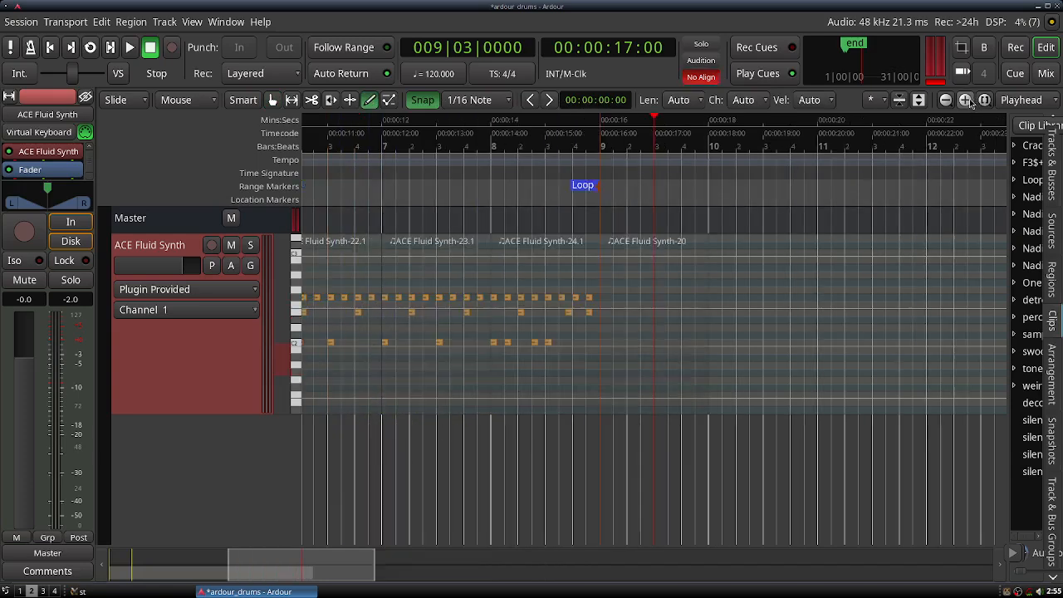
- In the bar 9 MIDI region, draw 0.25-beat C2 notes on beat 1 and halfway between beats 2 and 3
click(973, 99)
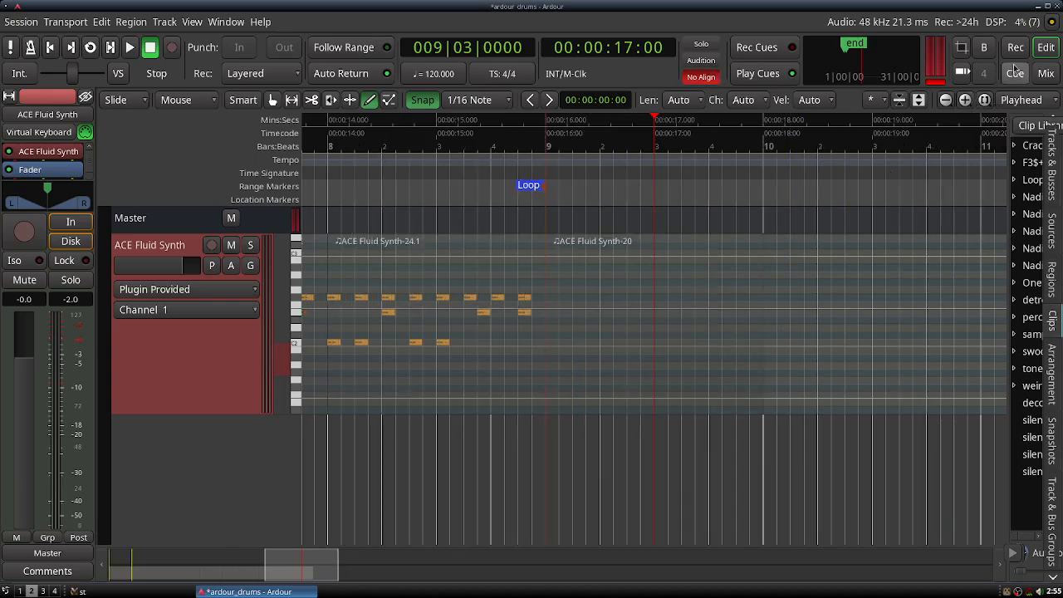
click(966, 100)
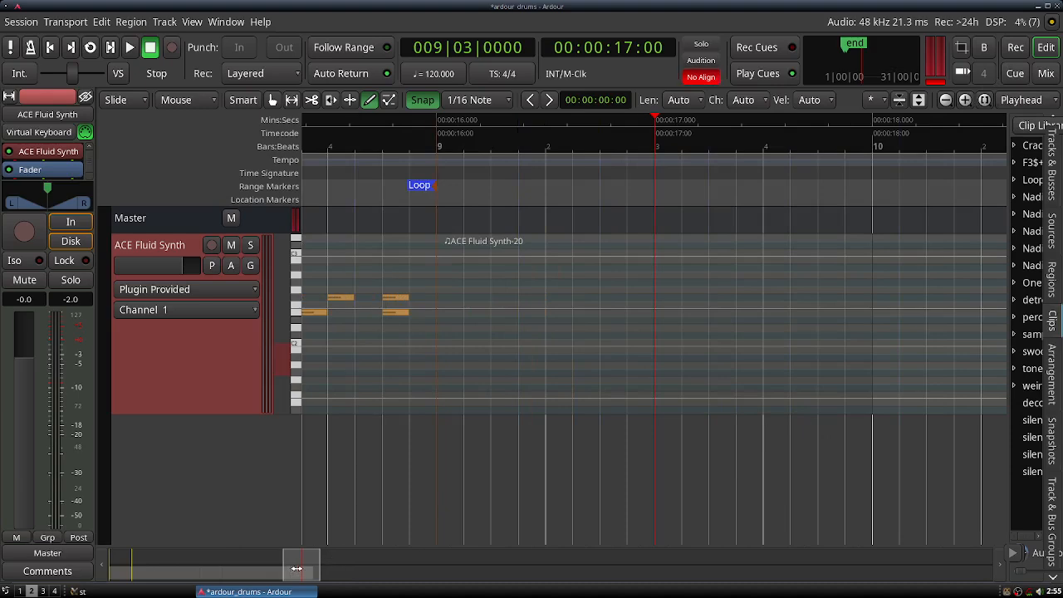
drag(297, 567, 299, 568)
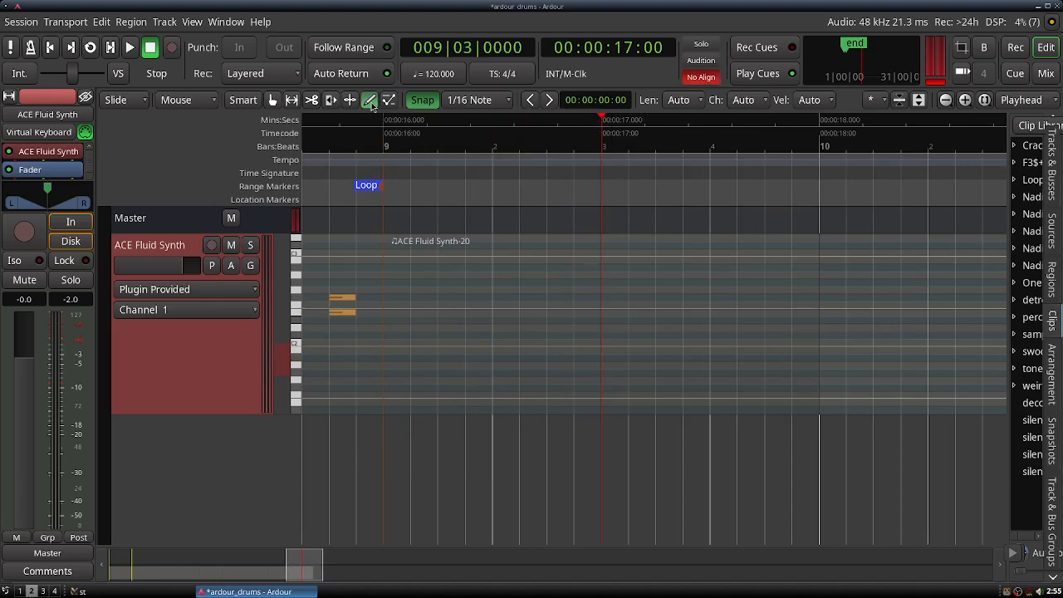
click(271, 100)
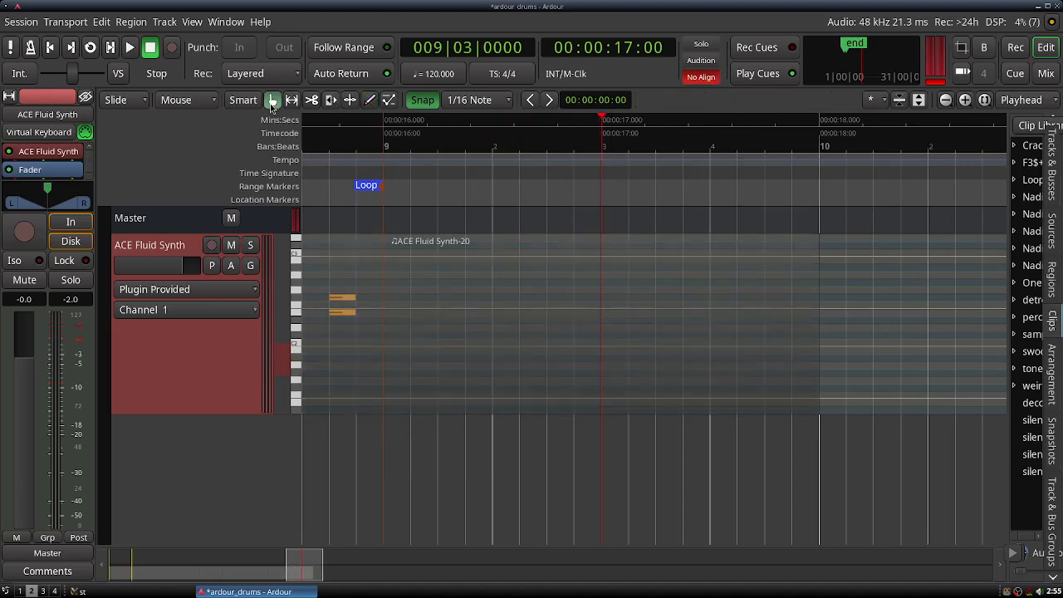
mouse_move(557, 265)
mouse_down()
mouse_move(574, 265)
mouse_move(550, 265)
mouse_up()
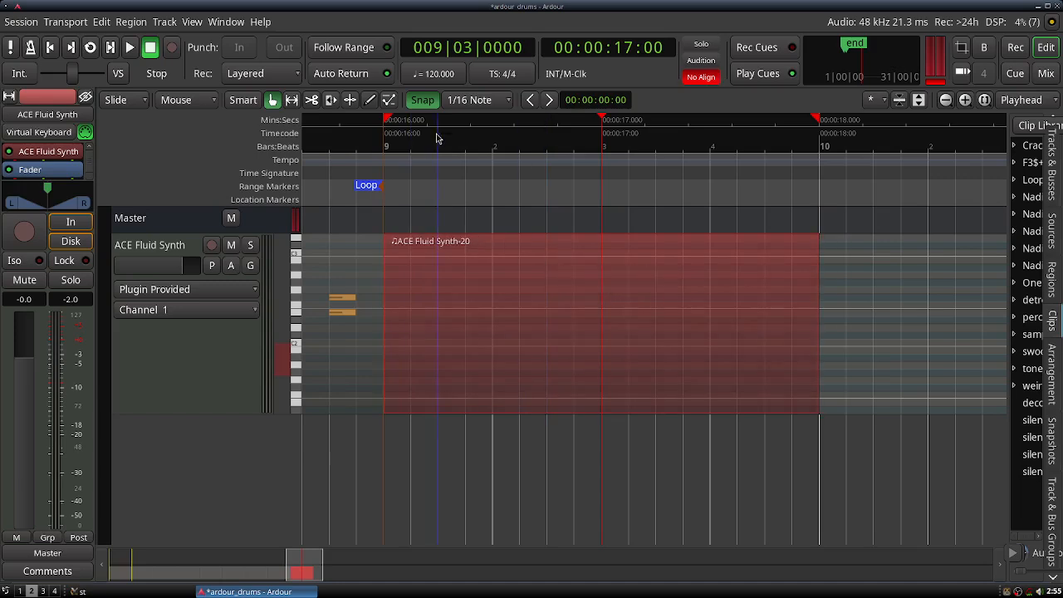
click(370, 100)
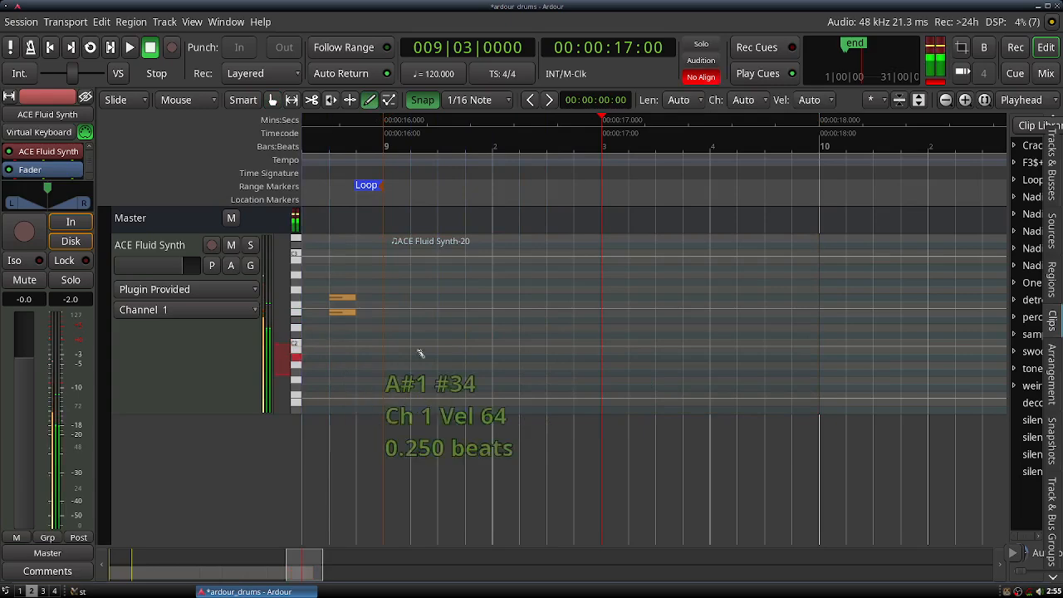
click(499, 338)
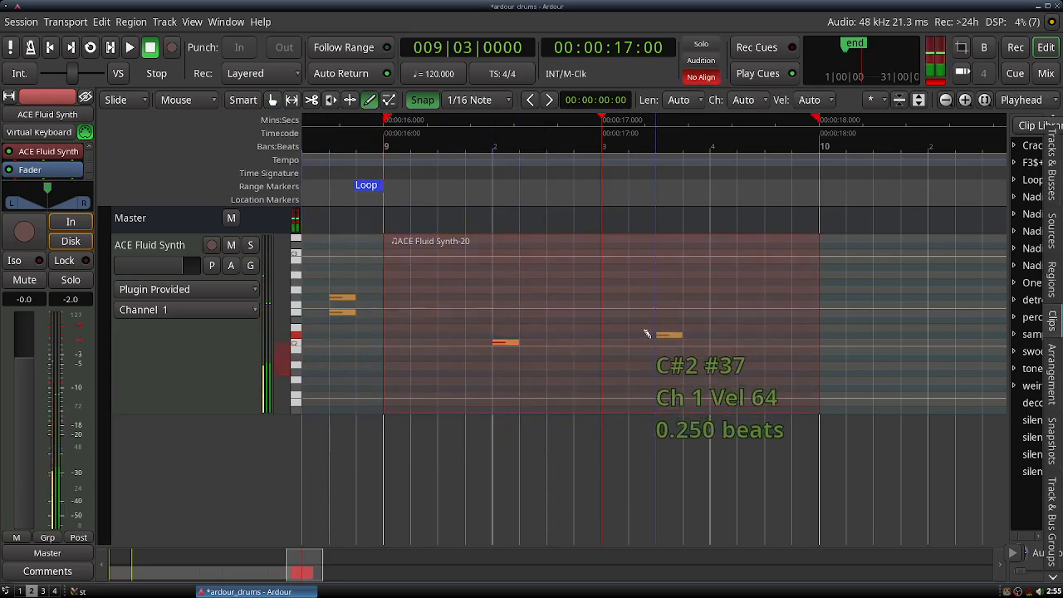
click(659, 339)
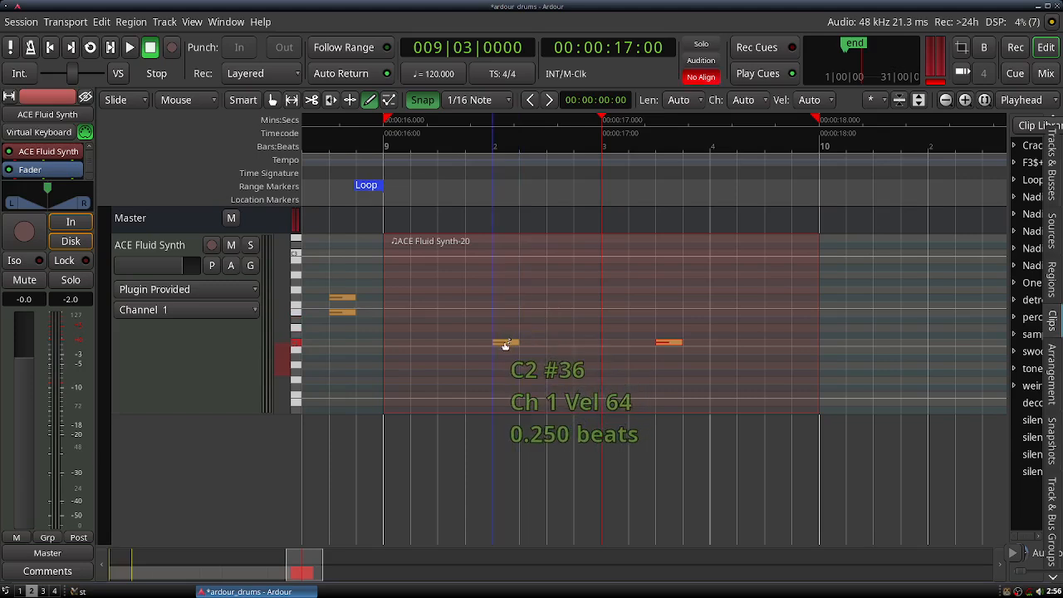
click(440, 343)
drag(440, 343, 398, 343)
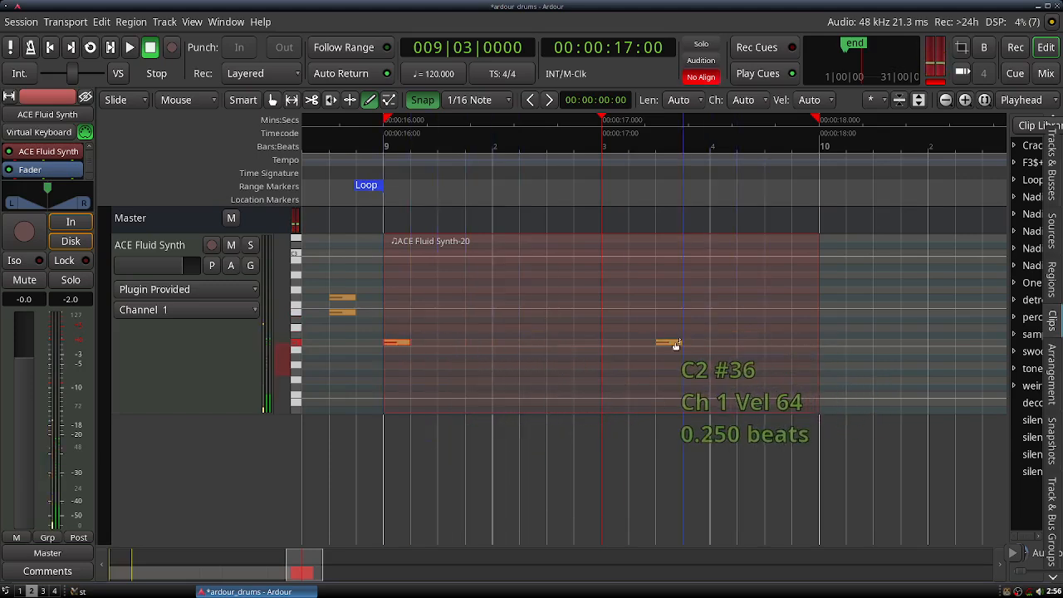
click(558, 342)
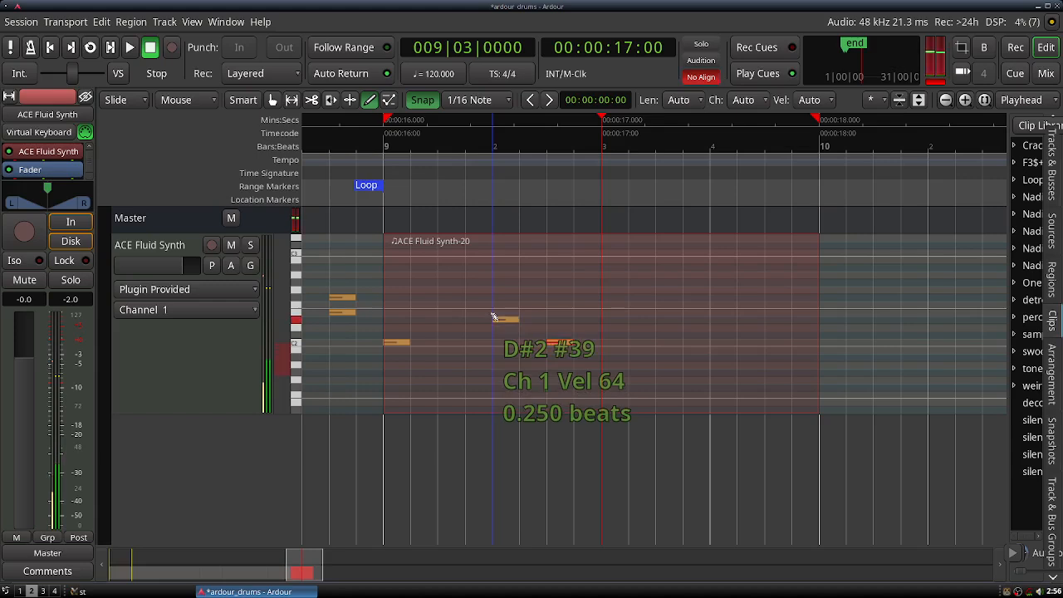
- Add 0.25-beat D#2 notes on beats 2 and 4 and F#2 notes on beats 1, 2 and 3 of bar 9
click(495, 318)
click(712, 318)
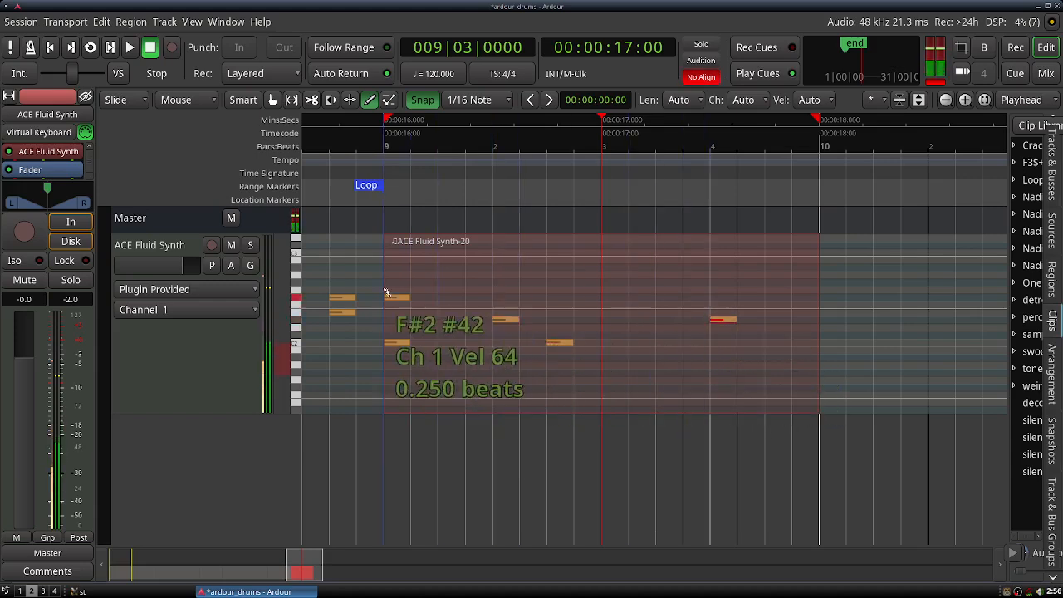
click(386, 296)
click(497, 297)
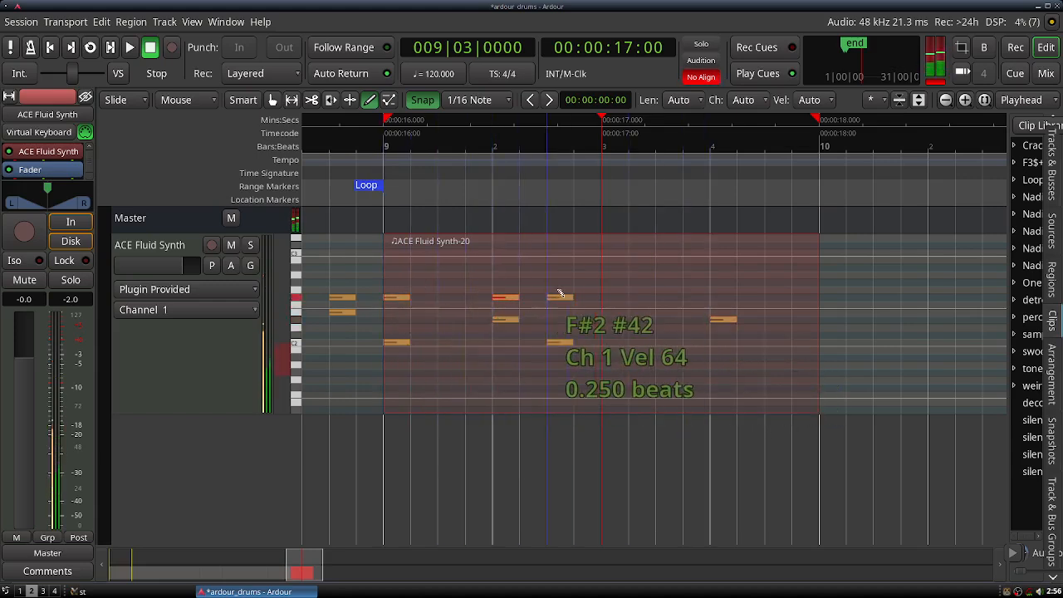
click(614, 296)
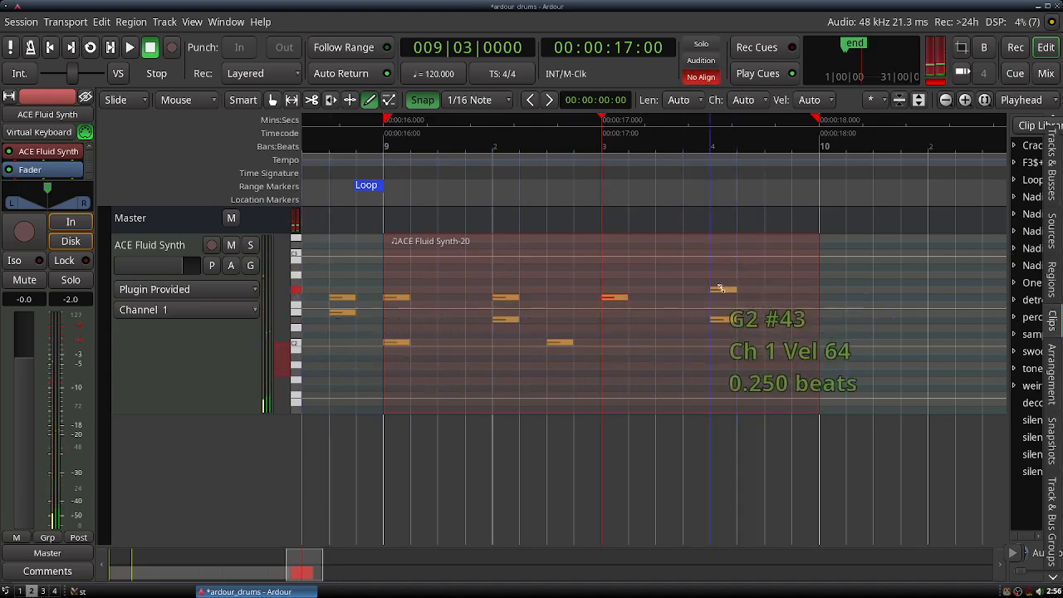
- Draw a G2 note on beat 4 of bar 9 and raise it to the pitch directly above C3
click(720, 283)
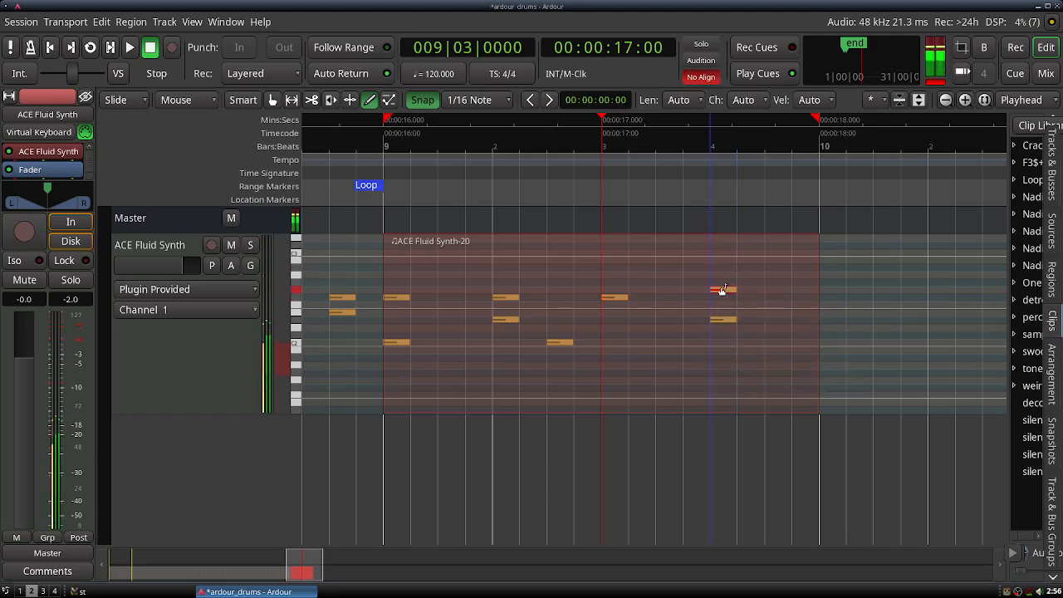
drag(723, 287, 723, 272)
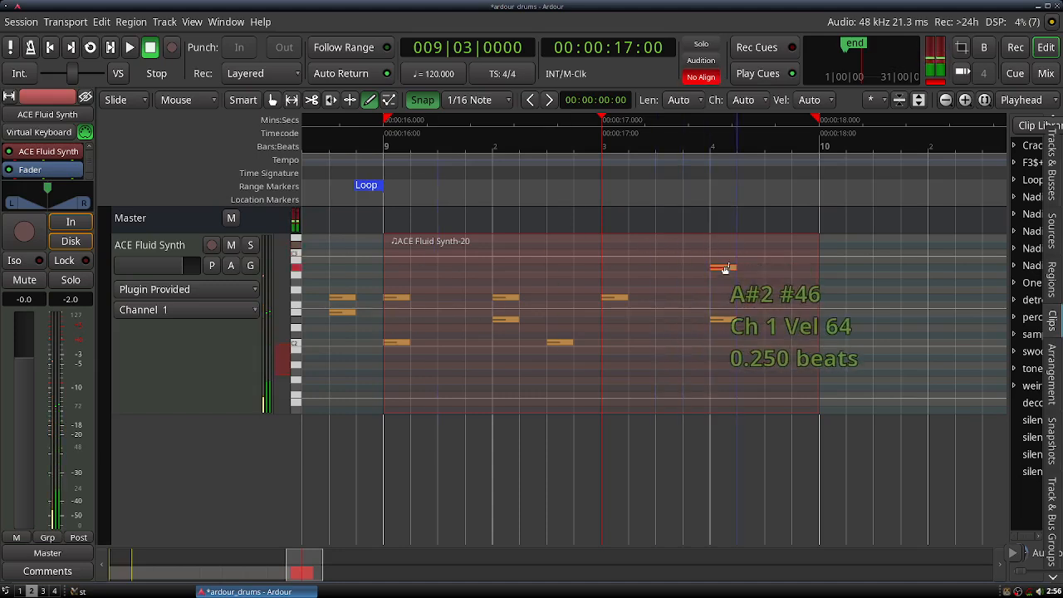
drag(725, 268, 718, 245)
- Copy the bar 9 region to bar 10, and copy that pair of regions to bars 11 and 12
click(946, 100)
click(946, 99)
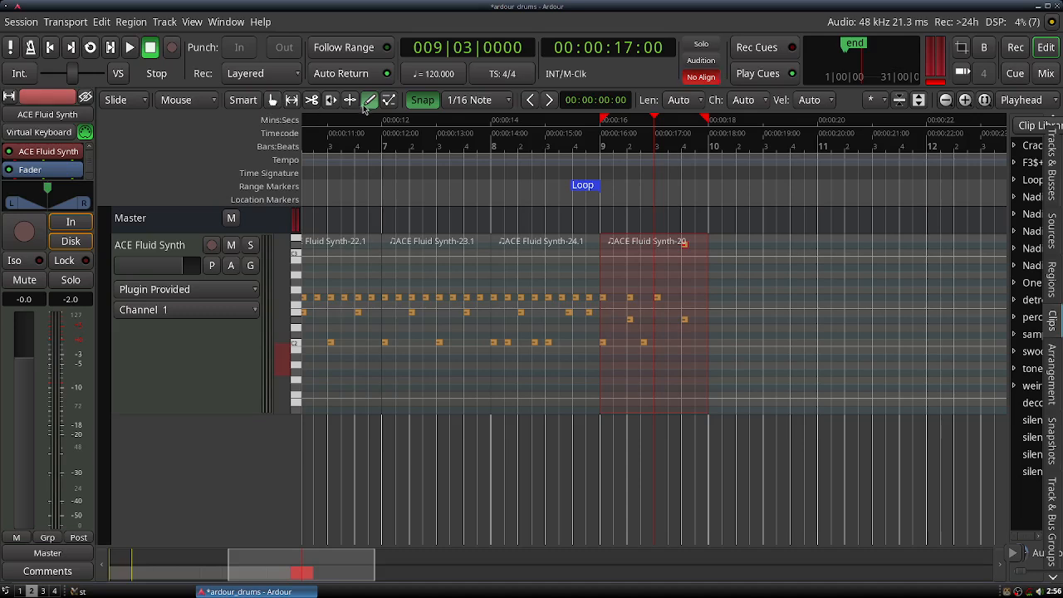
click(274, 104)
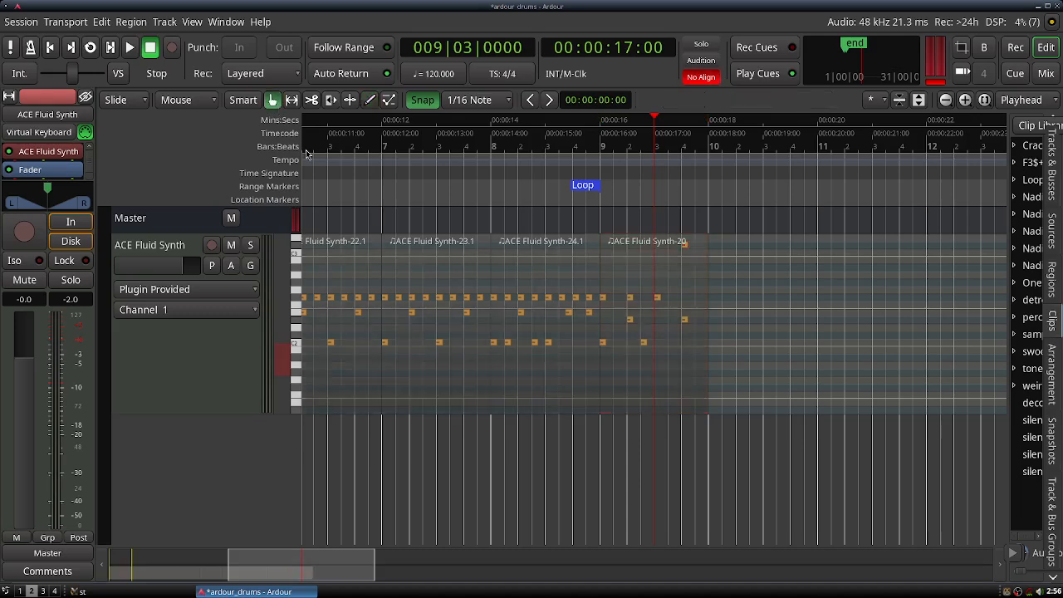
click(608, 305)
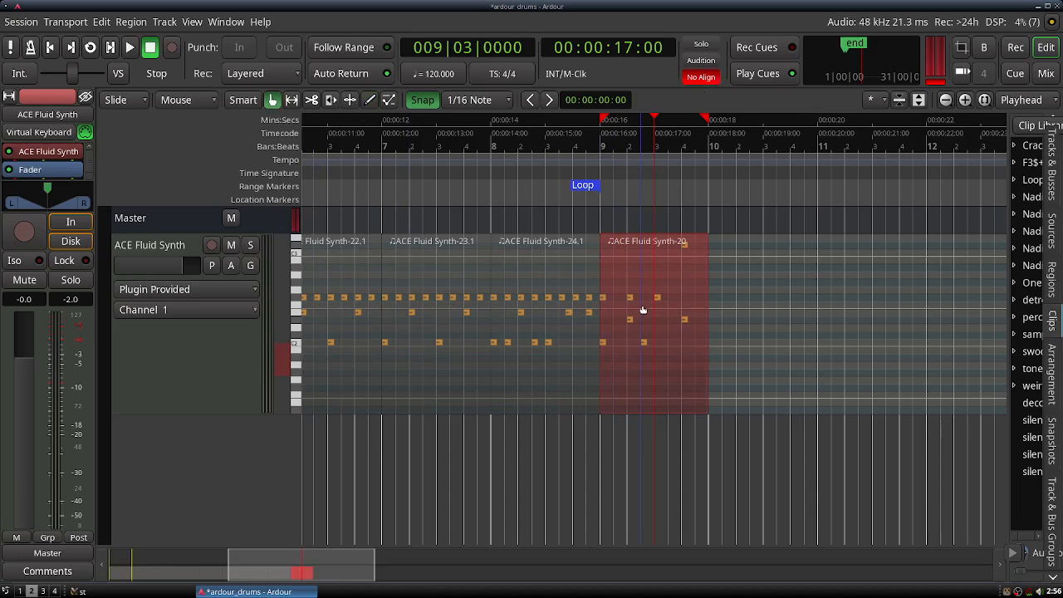
drag(642, 309, 750, 303)
mouse_move(836, 299)
mouse_down()
mouse_move(608, 308)
mouse_move(883, 275)
mouse_move(839, 283)
mouse_up()
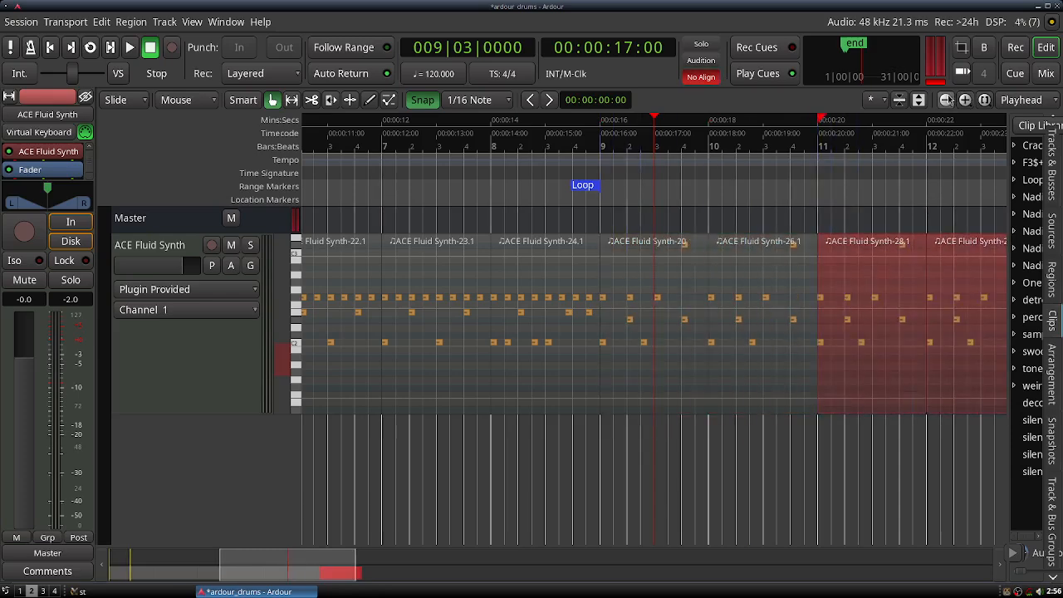
- Move the loop end marker to bar 13 and reduce the ACE Fluid Synth track height
click(945, 99)
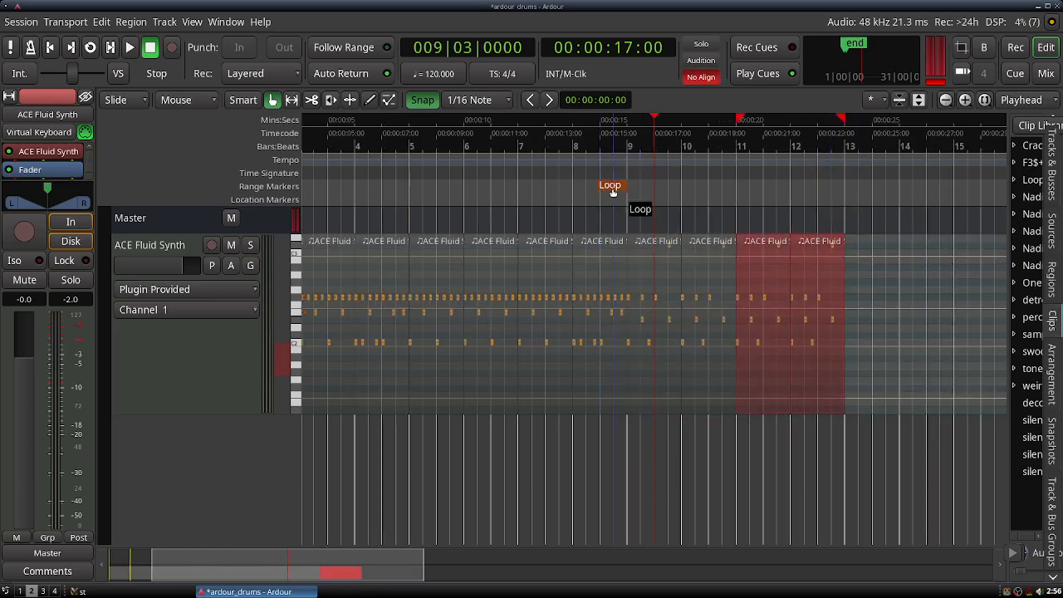
drag(612, 190, 830, 189)
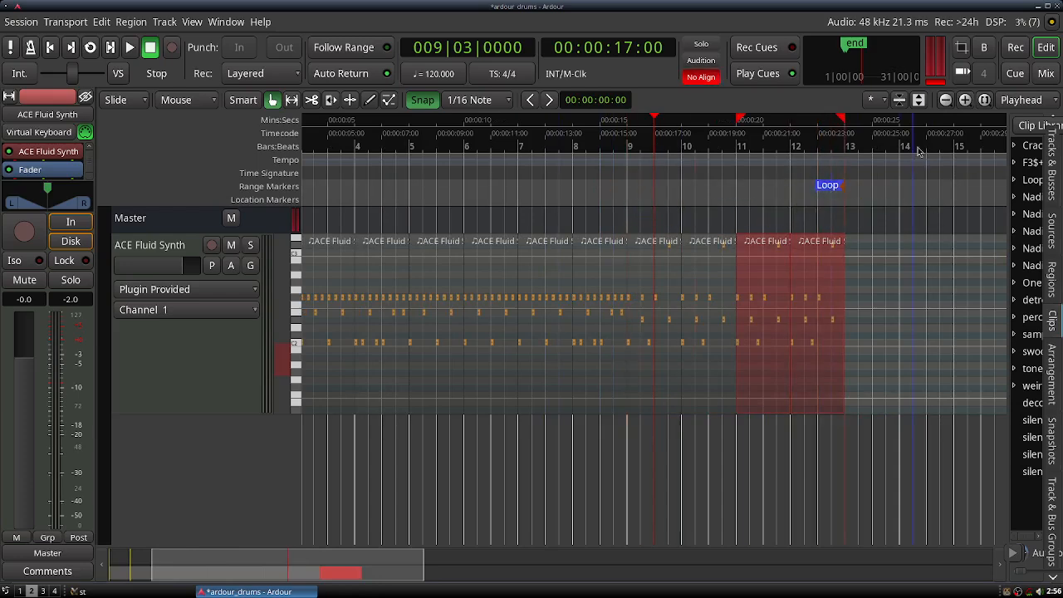
click(946, 99)
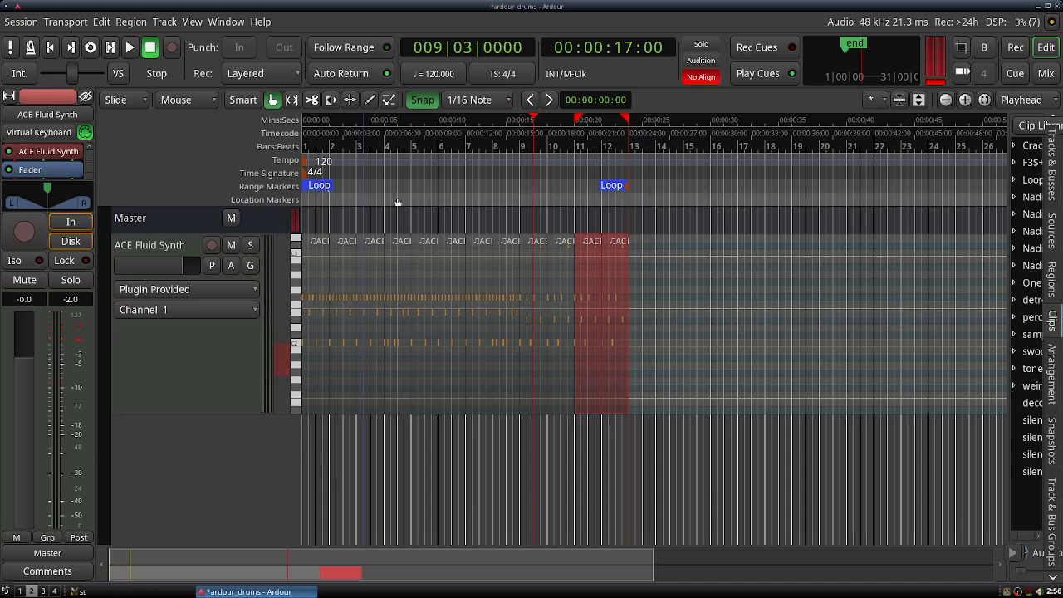
drag(234, 405, 236, 325)
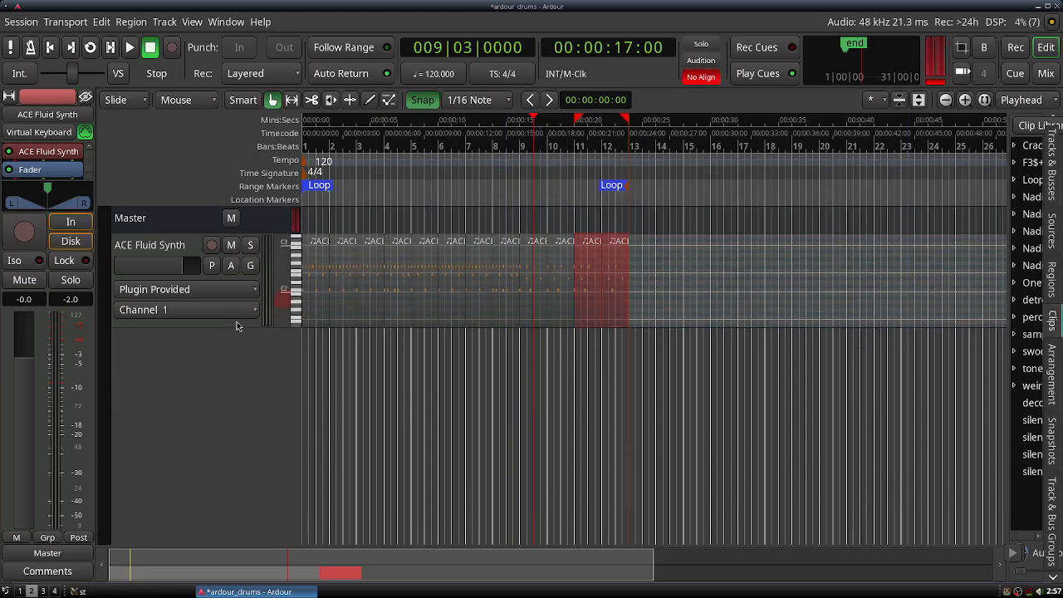
- Play the loop range from bar 1 to bar 13 and raise the ACE Fluid Synth track fader to 3.8 dB
right_click(320, 185)
click(348, 237)
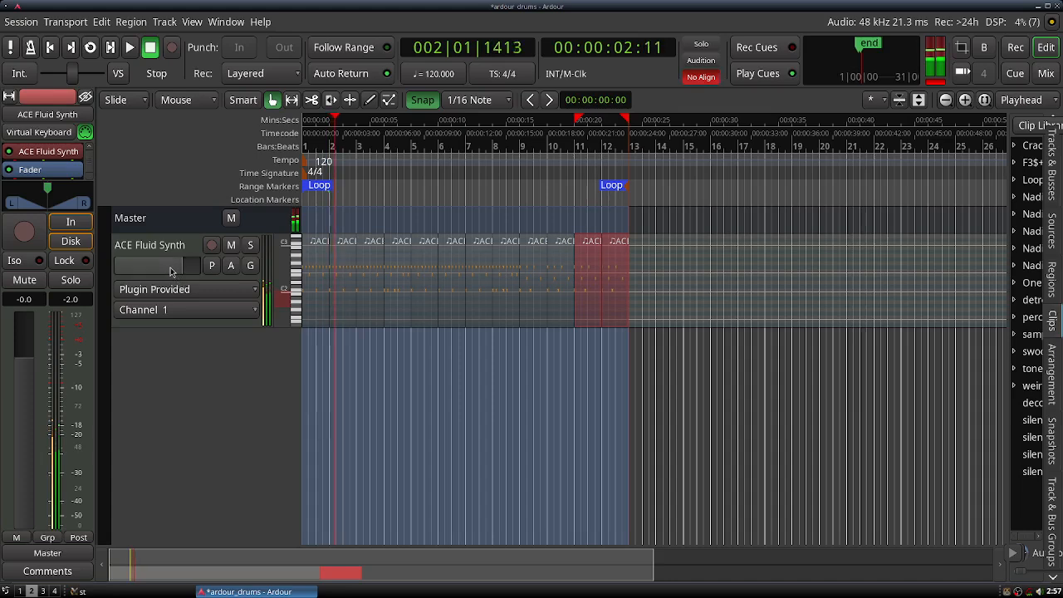
drag(172, 266, 181, 266)
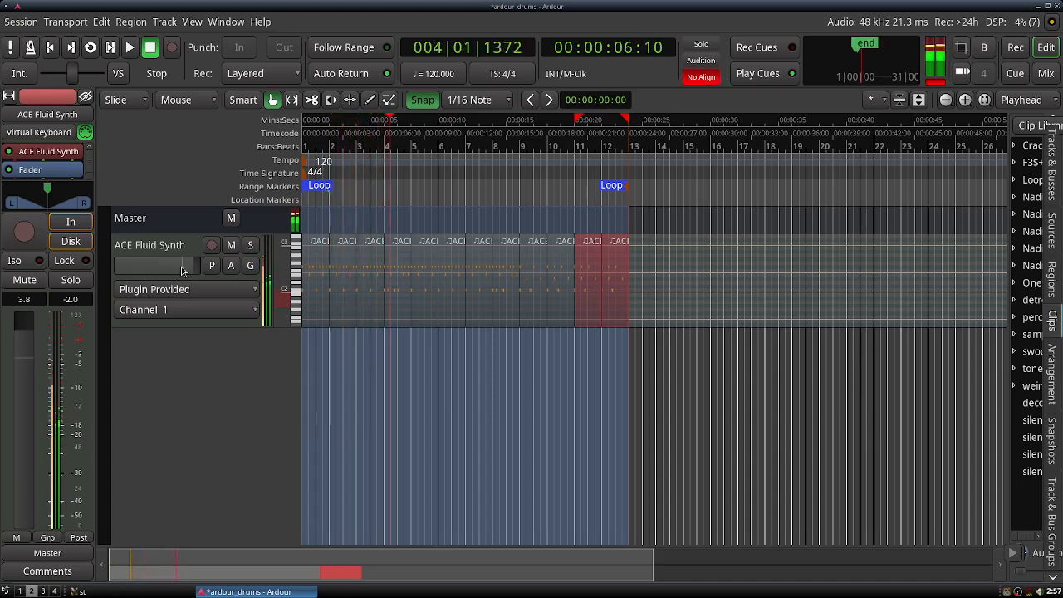
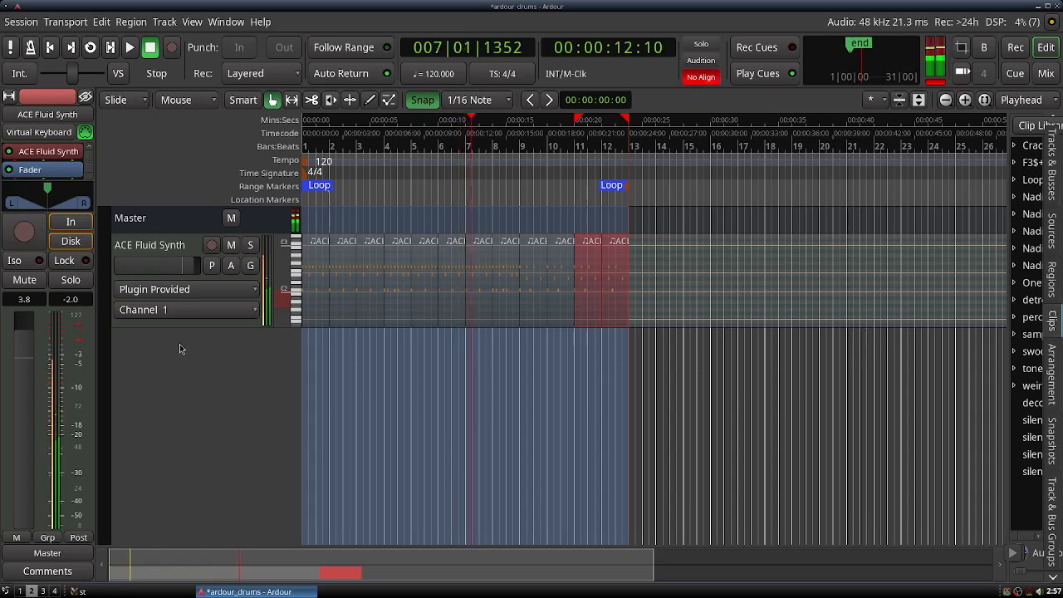
- Rename the ACE Fluid Synth track as drums
double_click(155, 245)
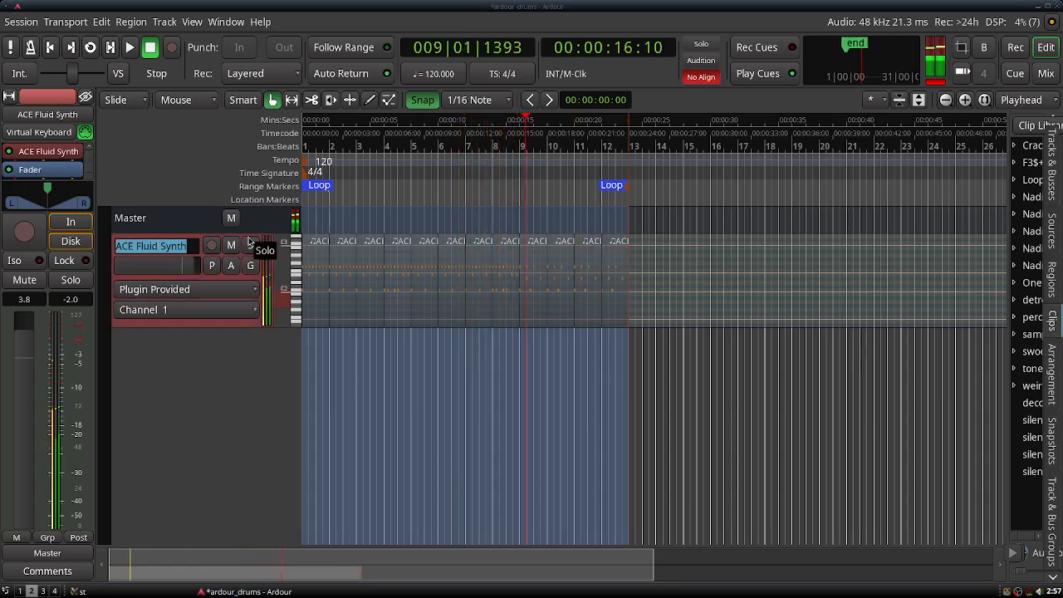
text(drums)
key(Return)
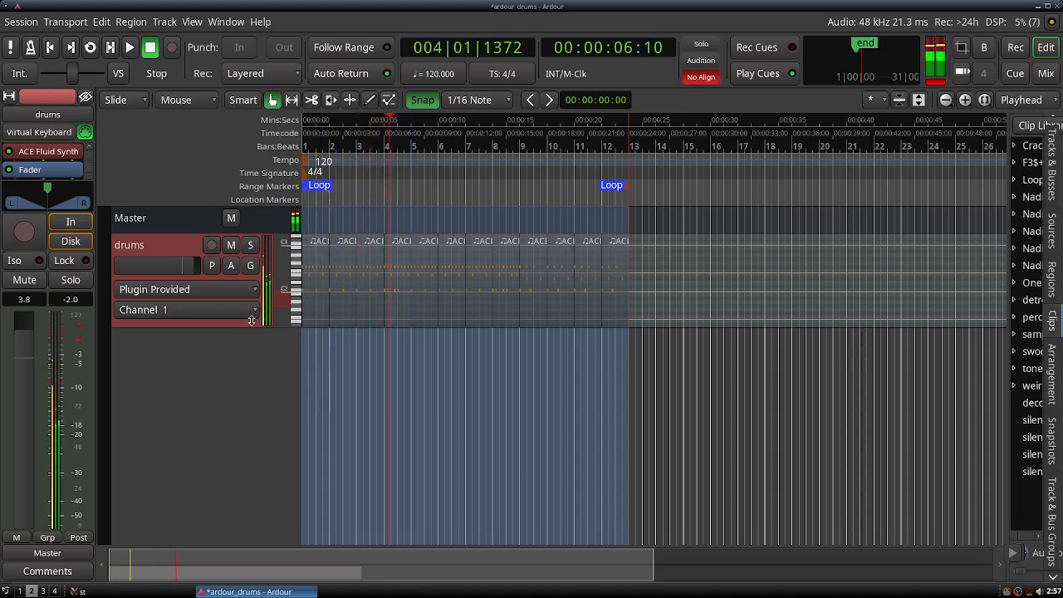
- Reduce the drums track height further and stop the loop playback
drag(251, 323, 233, 292)
drag(235, 306, 233, 296)
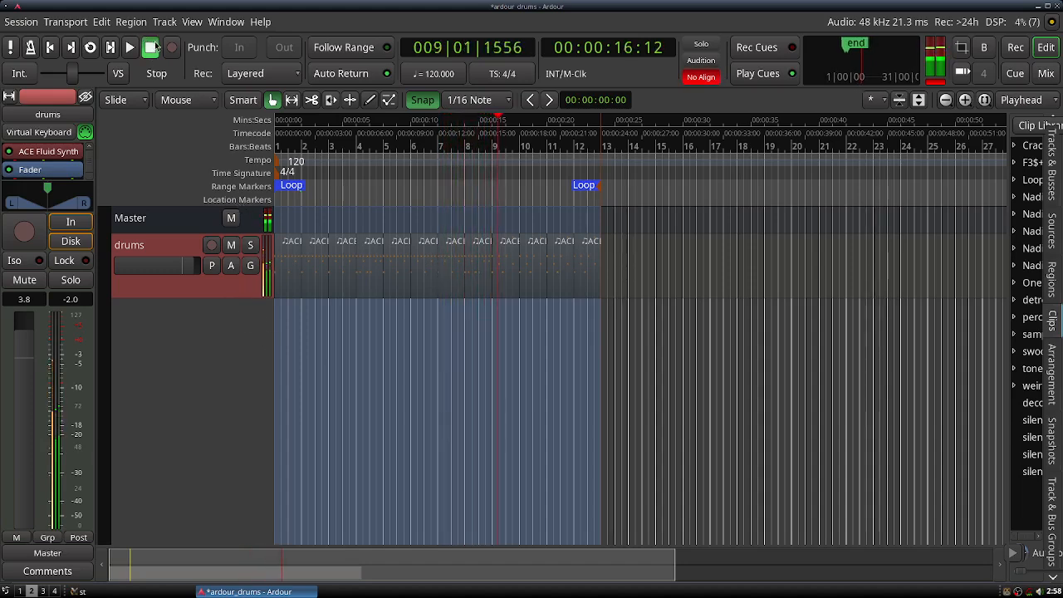
click(151, 47)
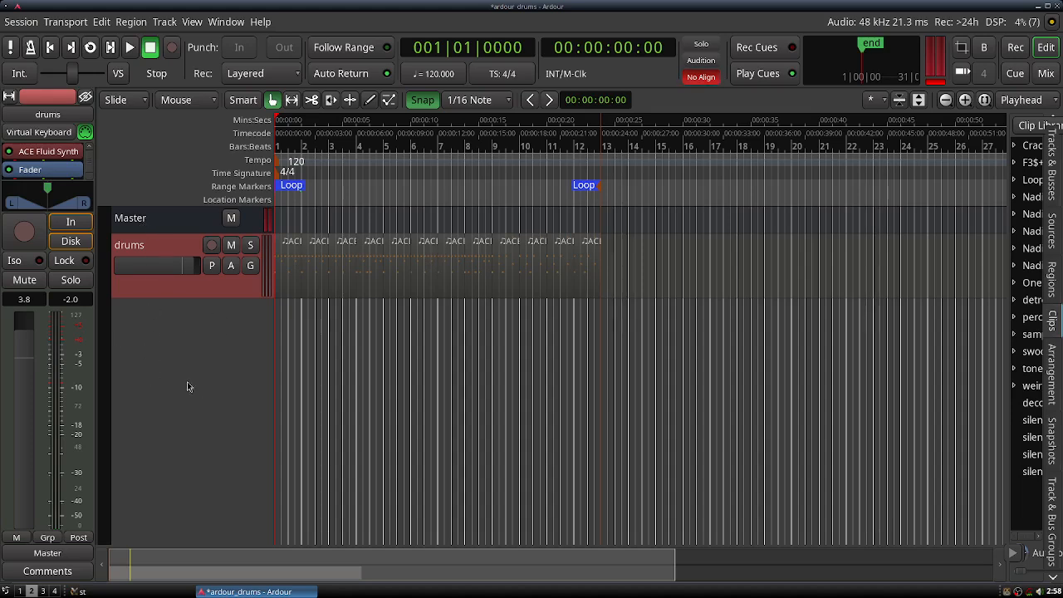
- Add one MIDI track named bassguitar with ACE Fluid Synth as its instrument
double_click(156, 339)
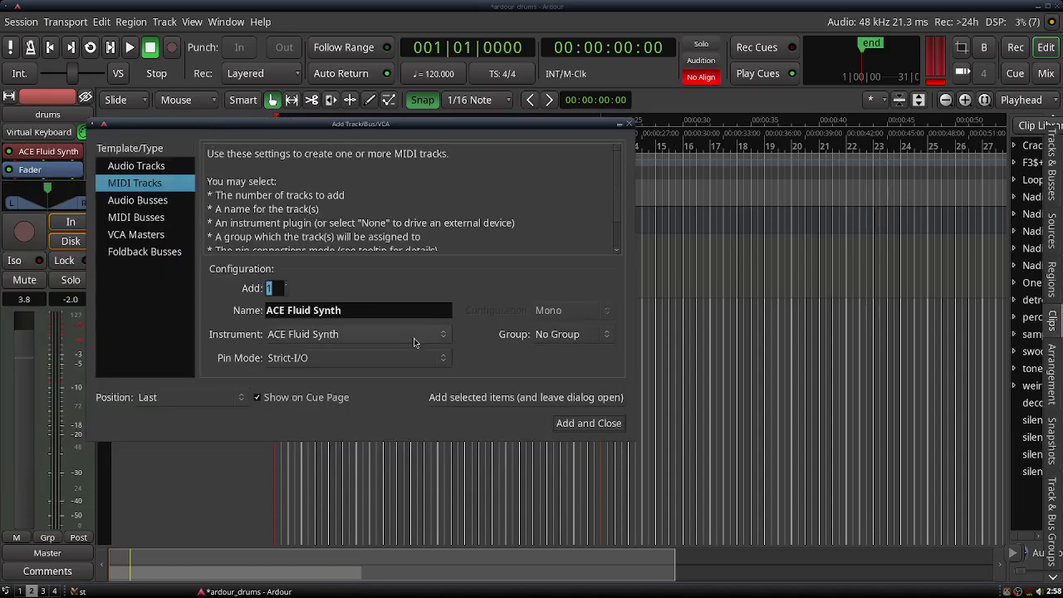
click(321, 339)
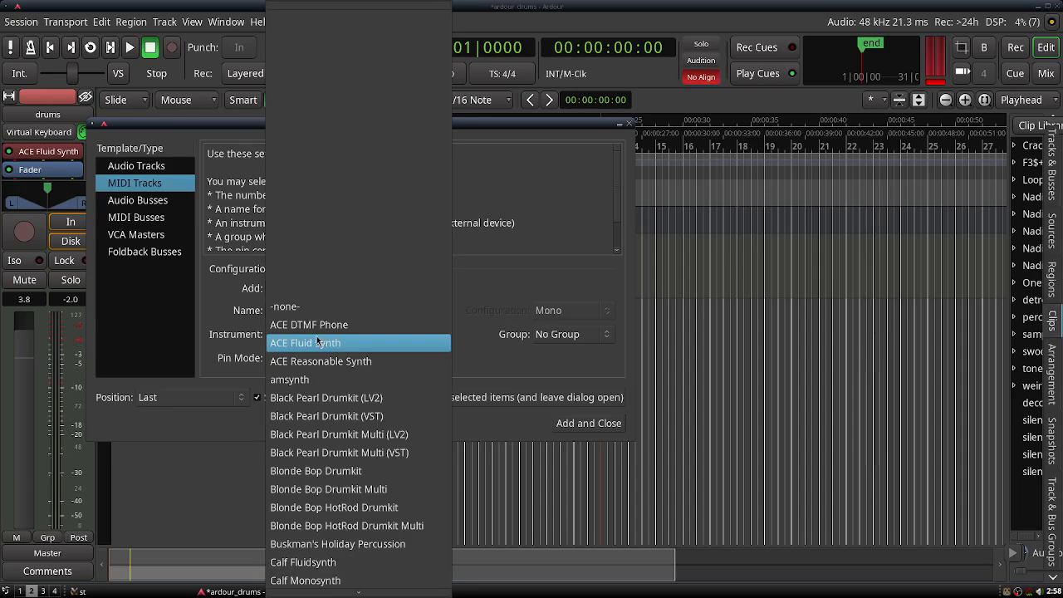
click(316, 340)
drag(350, 314, 202, 302)
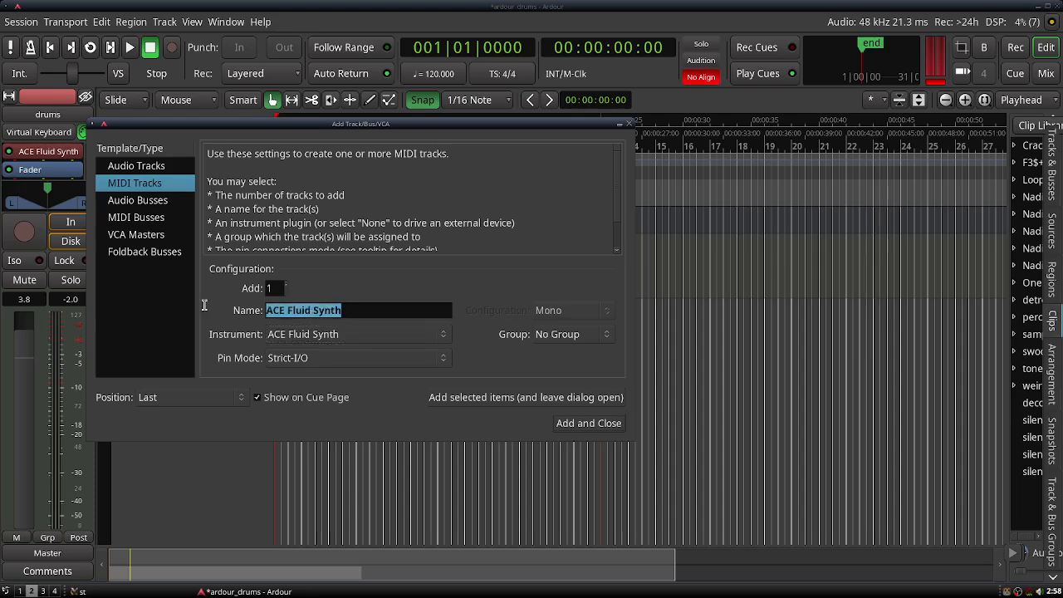
text(bsa)
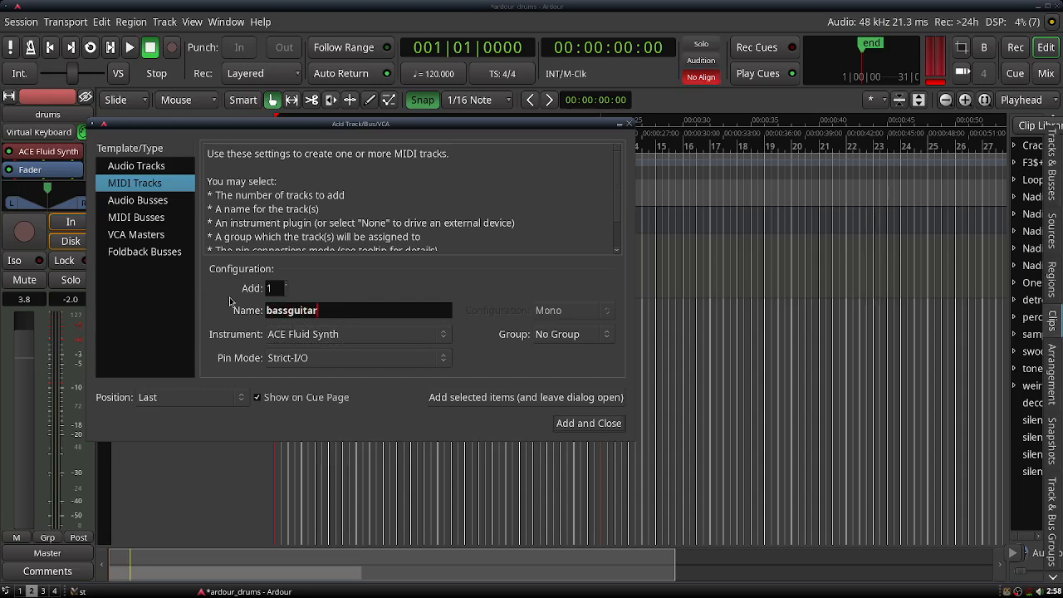
click(566, 423)
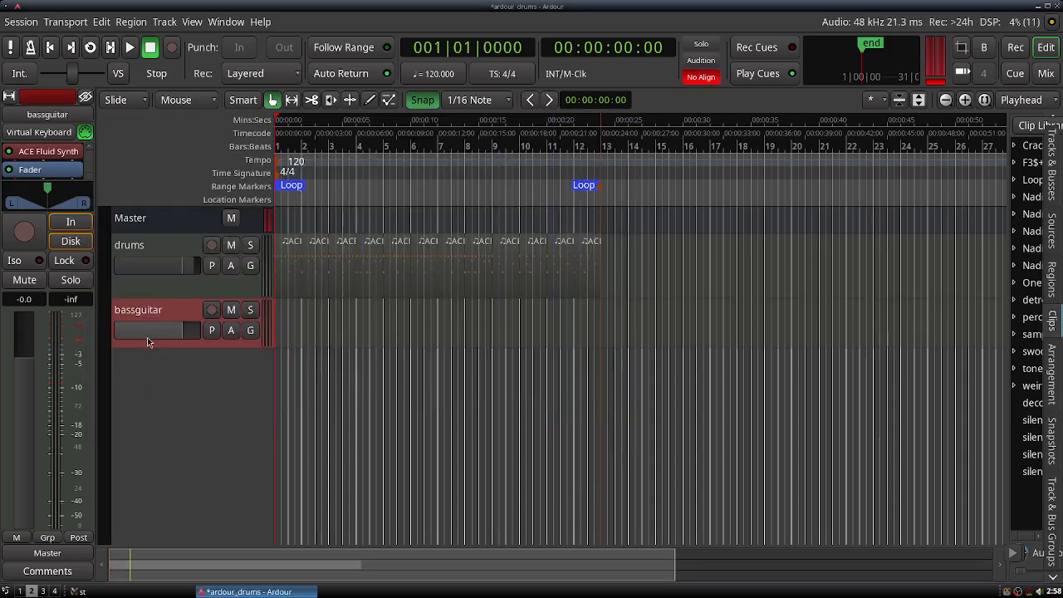
double_click(136, 311)
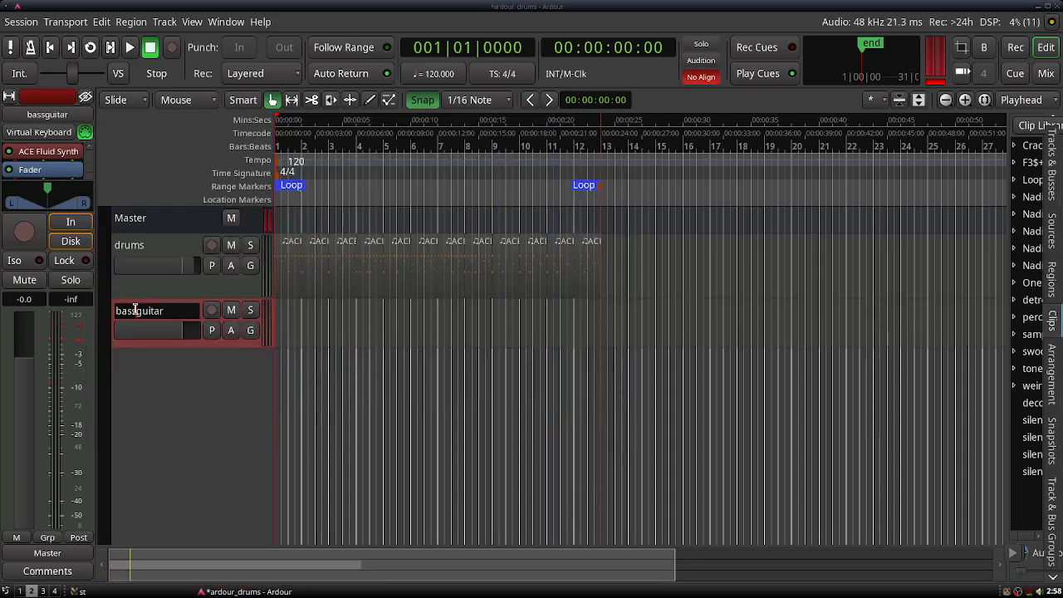
click(168, 388)
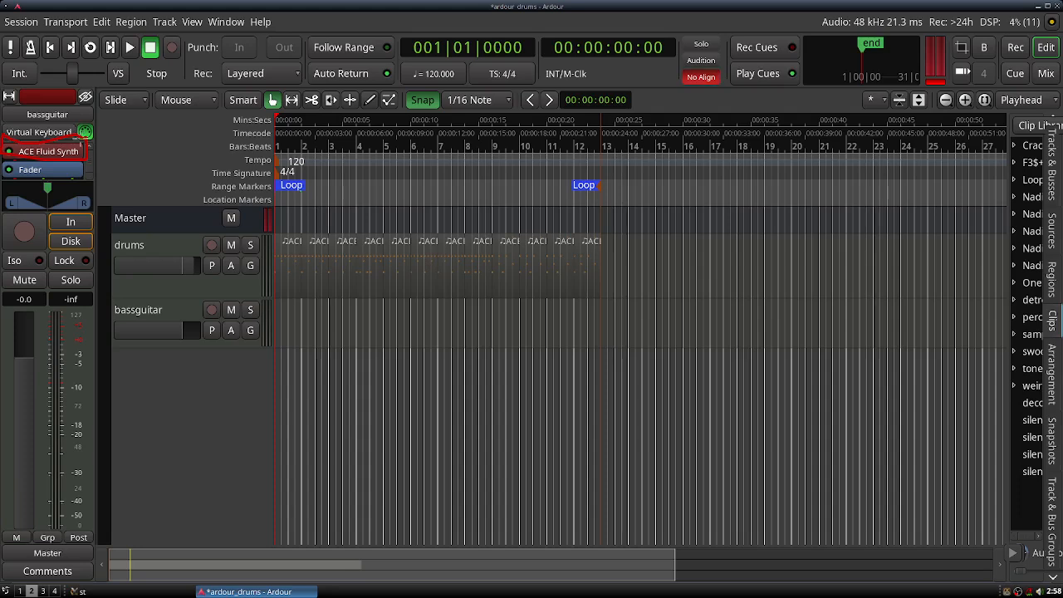
right_click(56, 166)
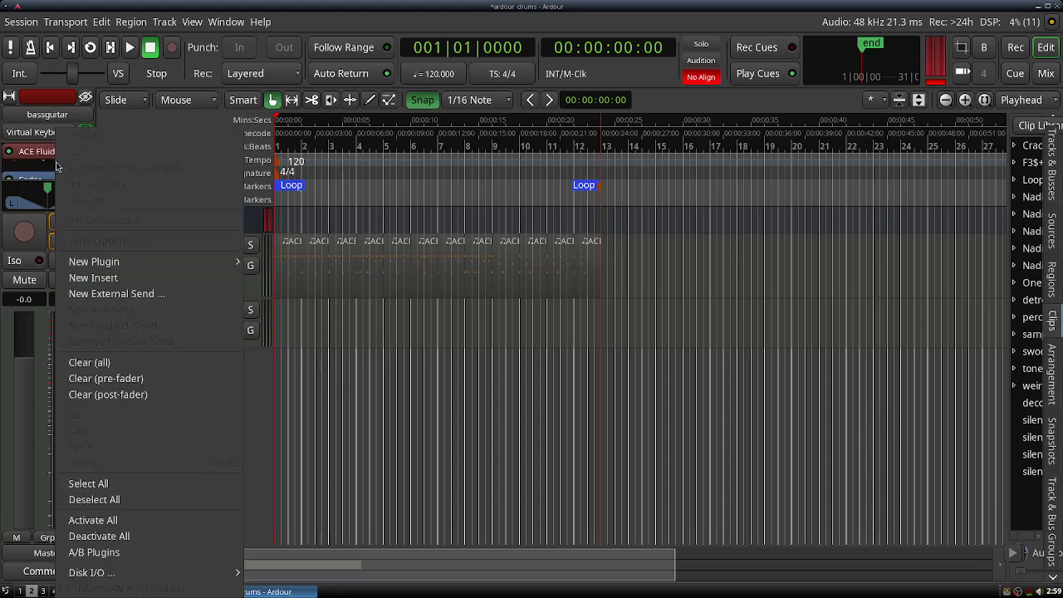
click(181, 86)
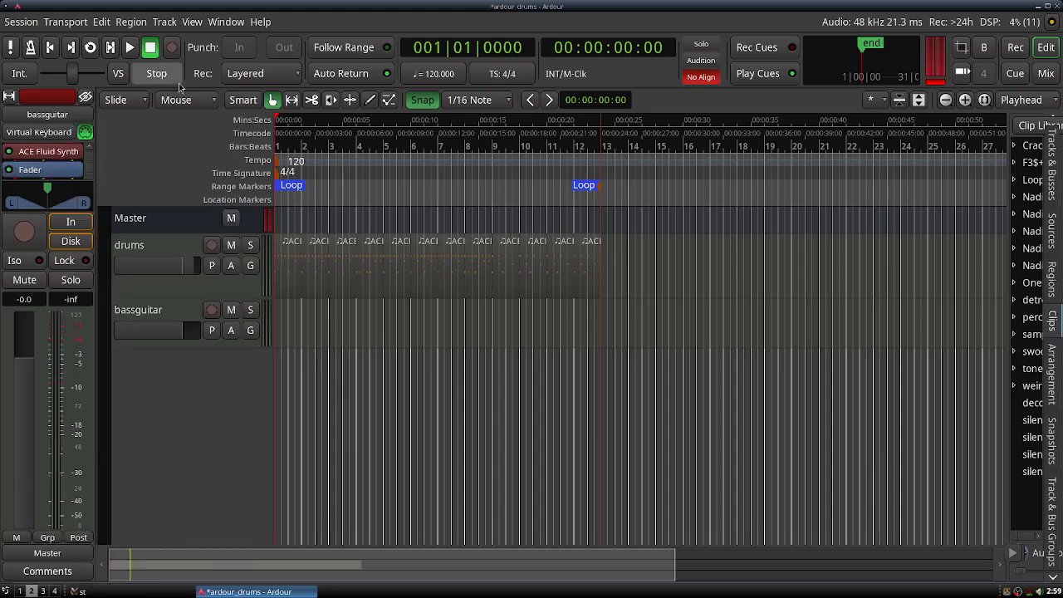
- Open the bassguitar track's ACE Fluid Synth settings and browse from the file system root for its SF2 file
double_click(50, 152)
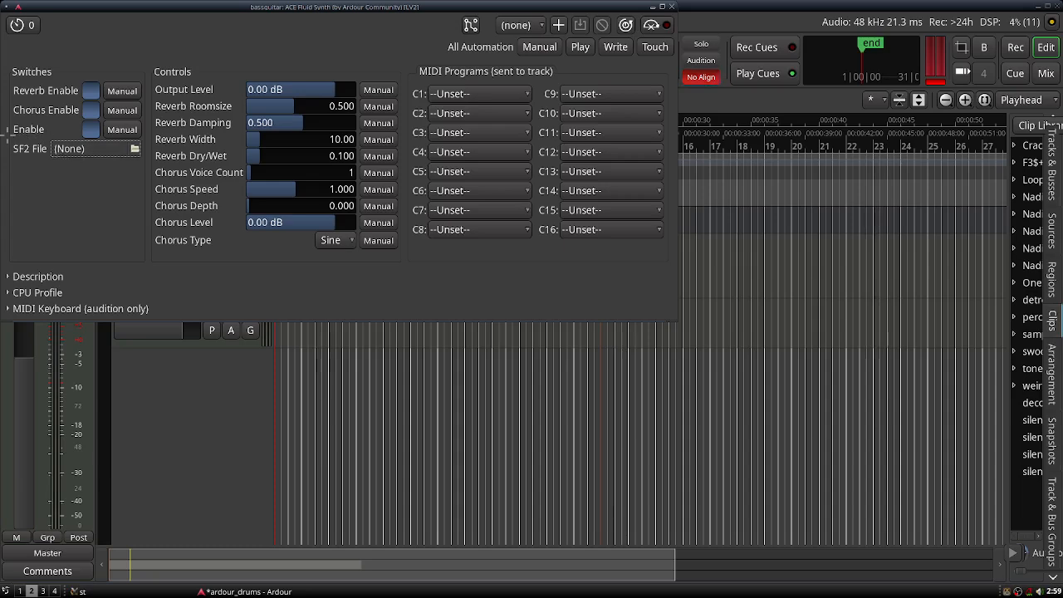
drag(143, 135, 11, 140)
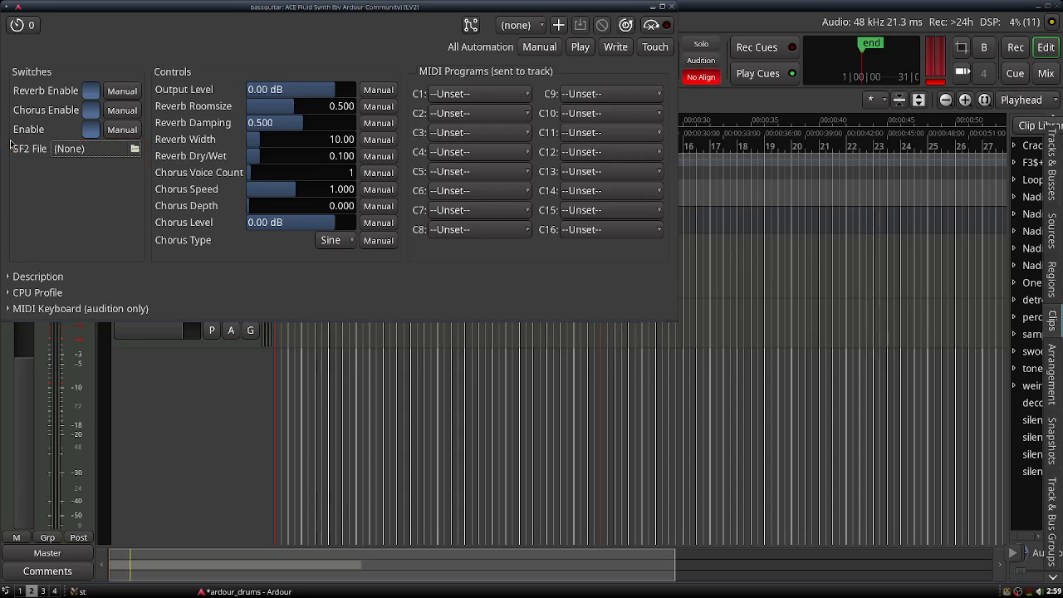
click(83, 148)
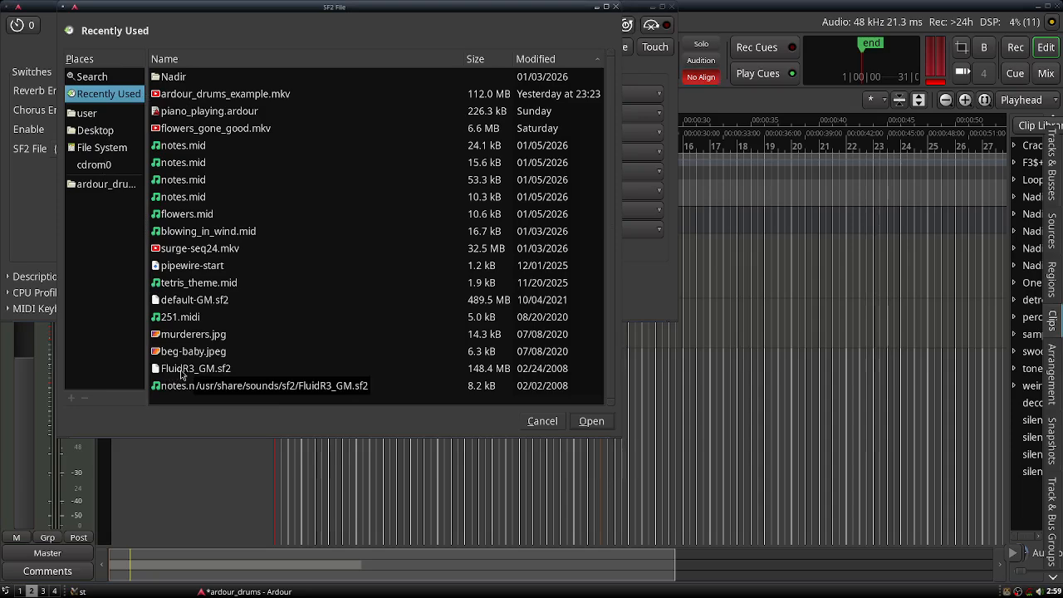
click(98, 150)
click(143, 54)
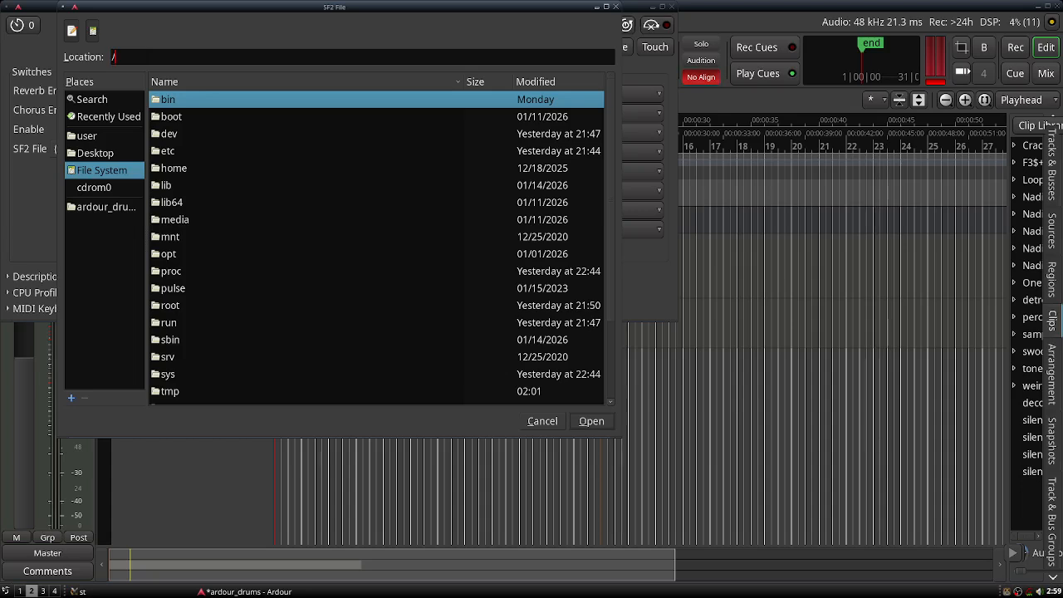
- Load the FluidR3_GM.sf2 soundfont from /usr/share/sounds/sf2/ as the synth's SF2 file
text(/usr/)
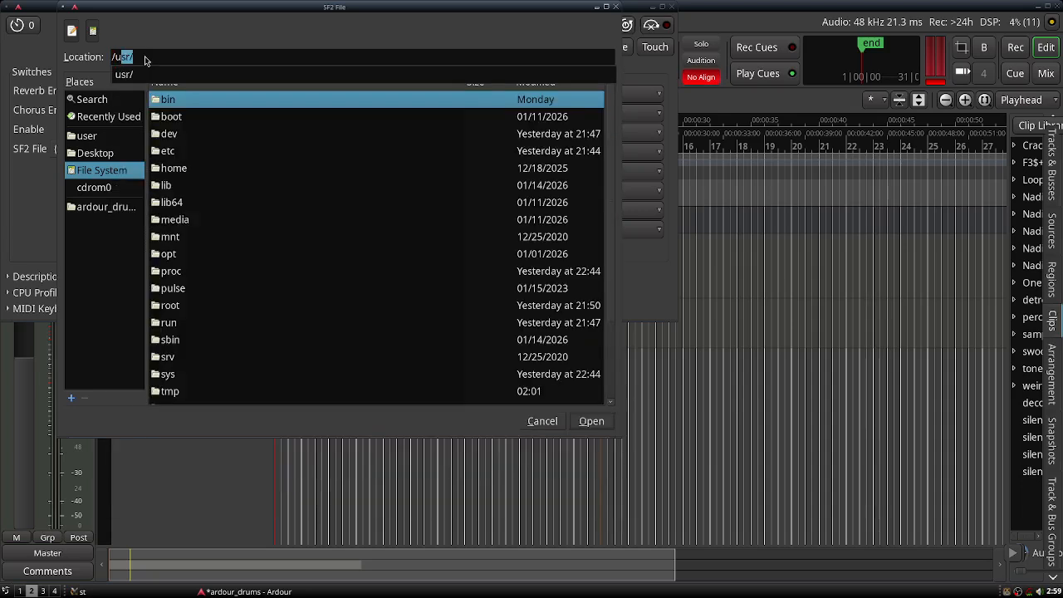
text(s)
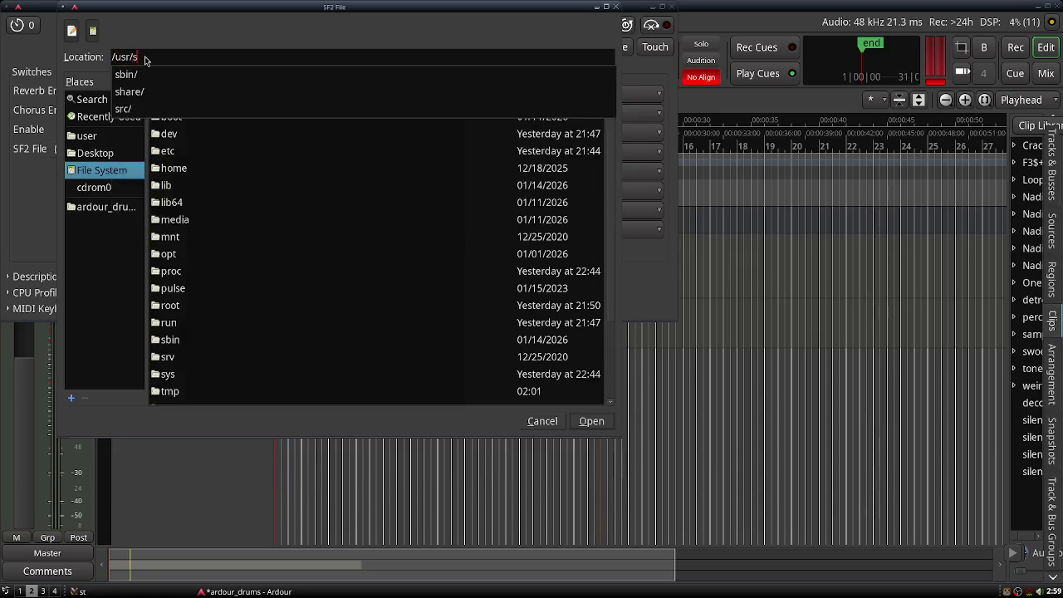
text(hare/sounds/)
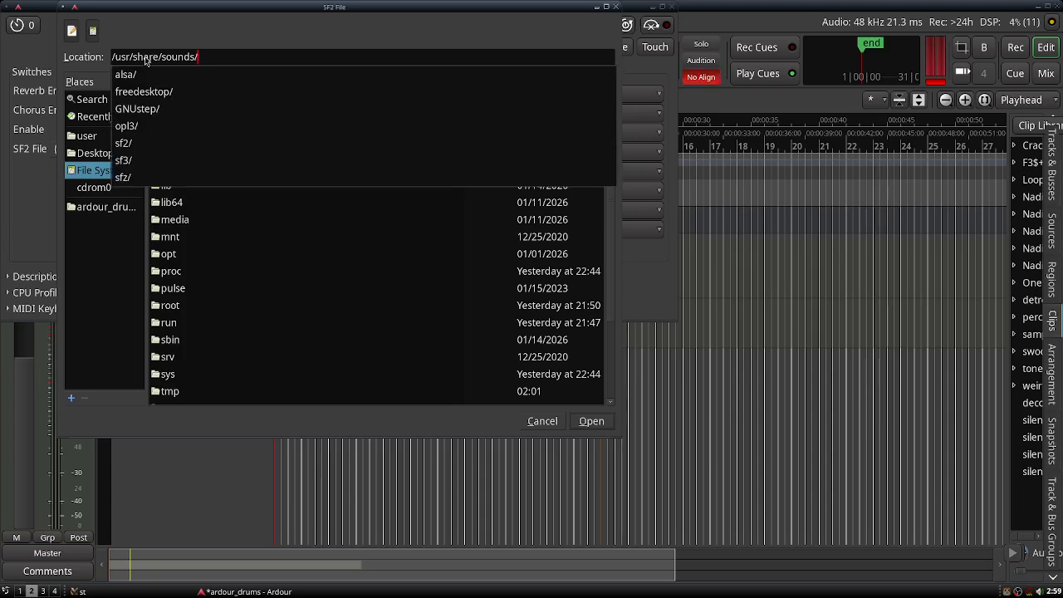
text(sf)
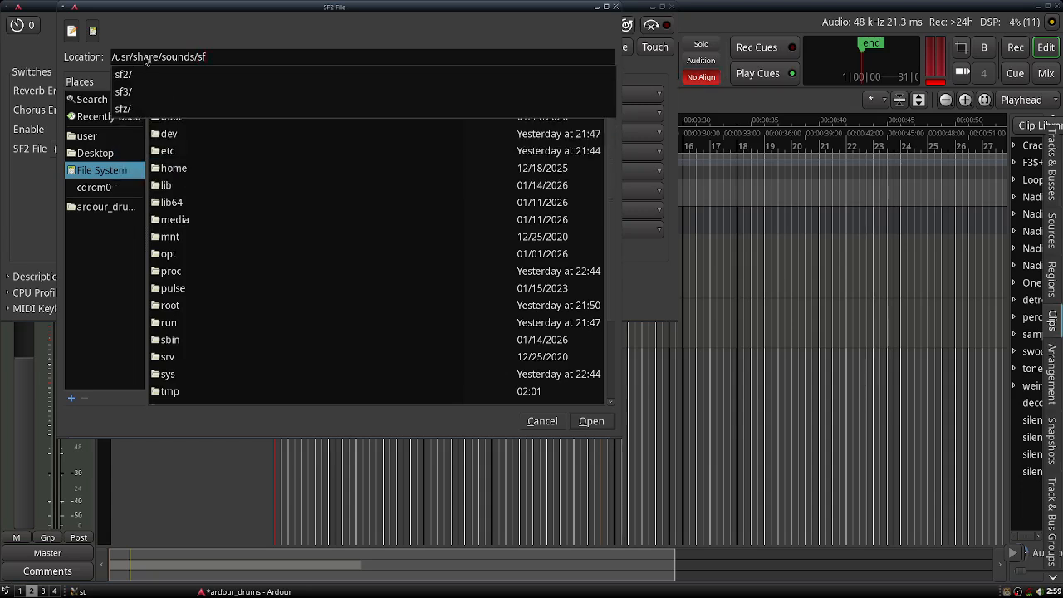
text(2/)
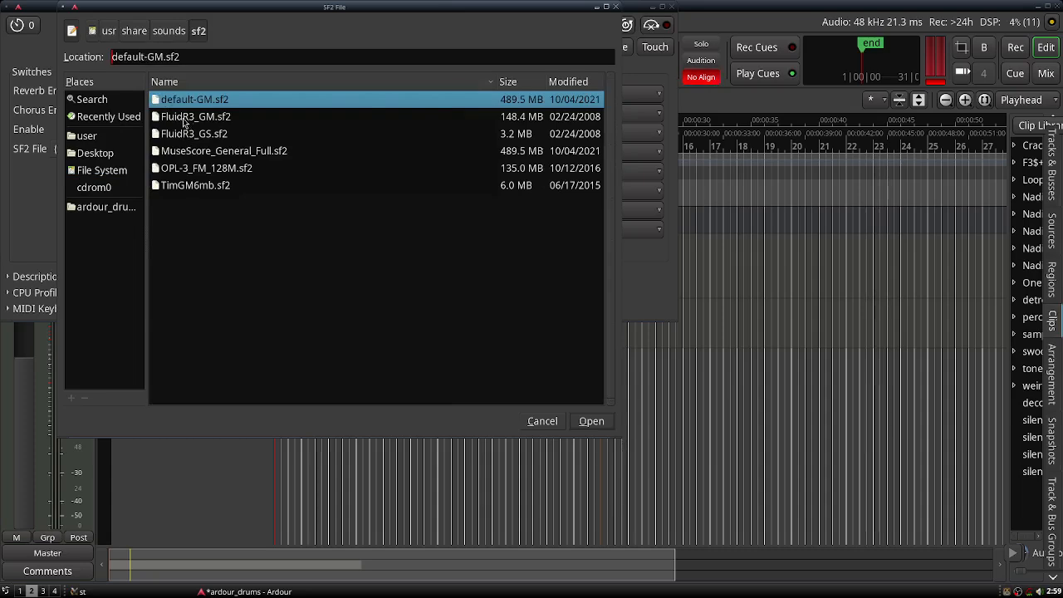
click(210, 119)
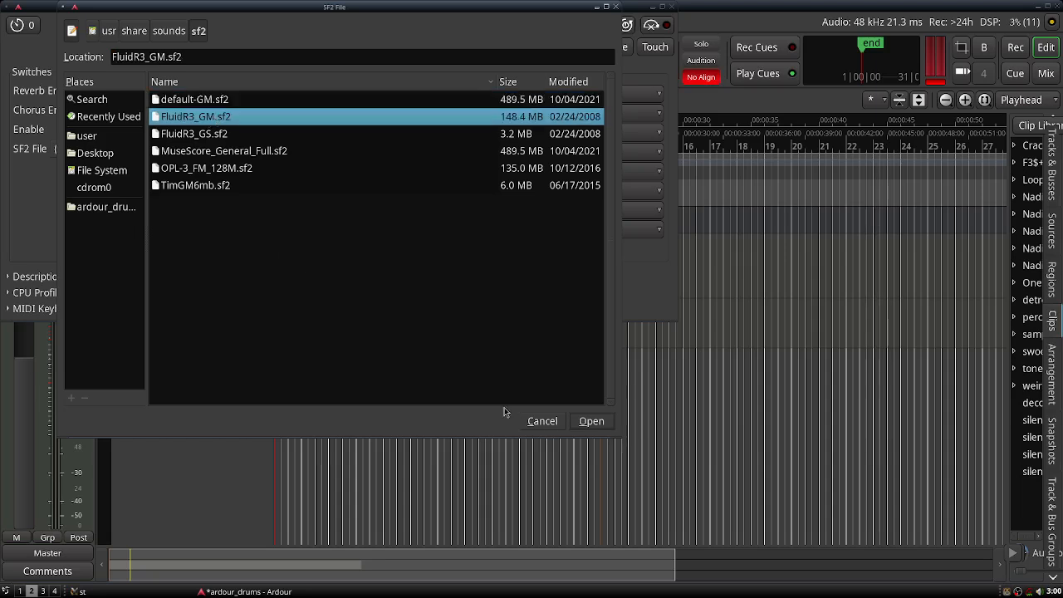
click(601, 421)
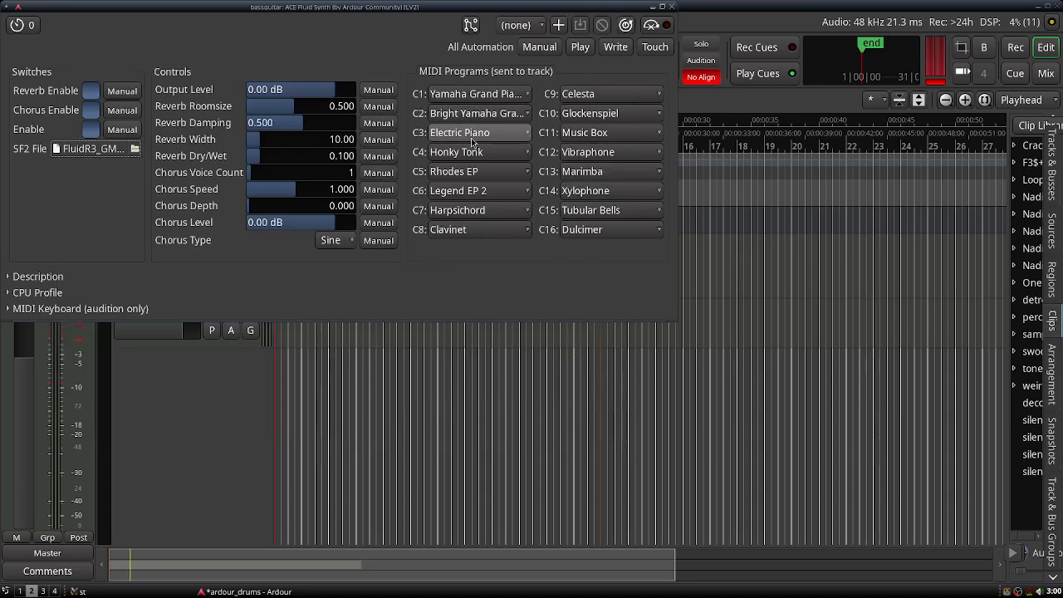
mouse_move(413, 71)
mouse_down()
mouse_move(428, 234)
mouse_move(653, 254)
mouse_move(656, 98)
mouse_move(471, 81)
mouse_up()
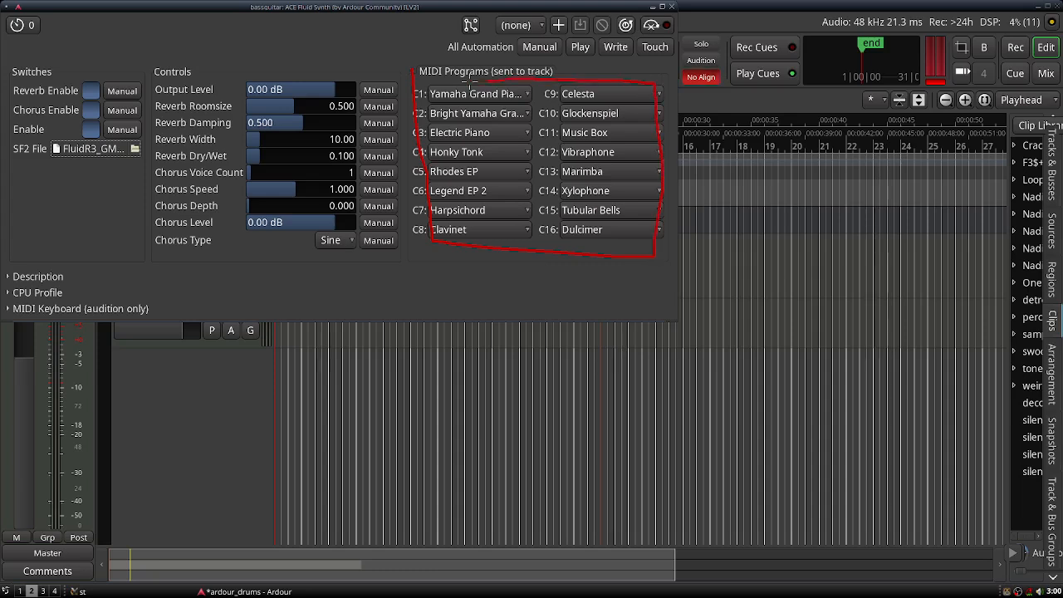
key(shift+F9)
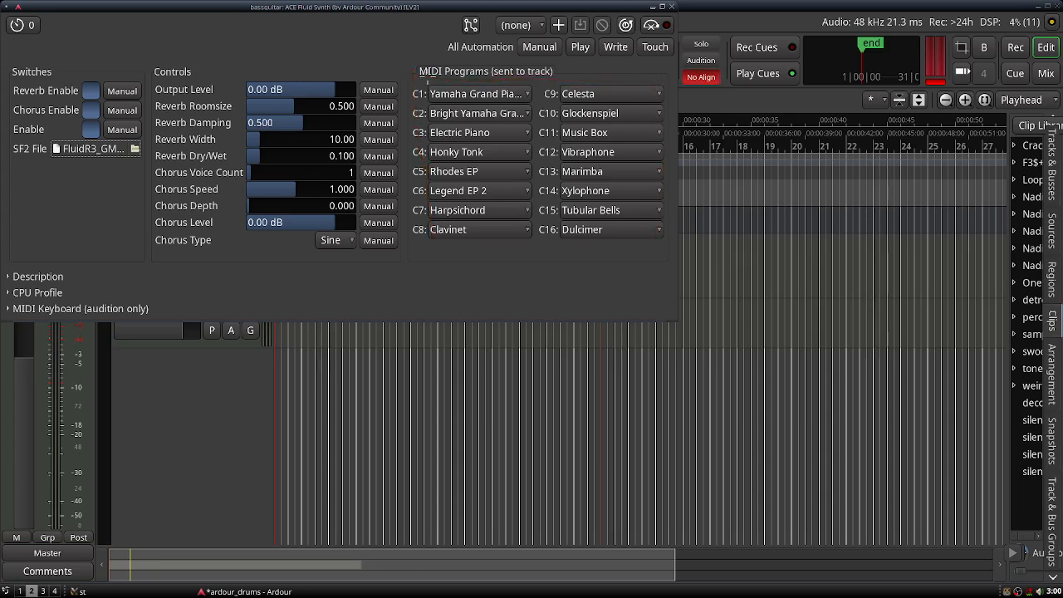
- Set the MIDI program for channel C1 to Acoustic Bass and close the synth's settings window
click(441, 96)
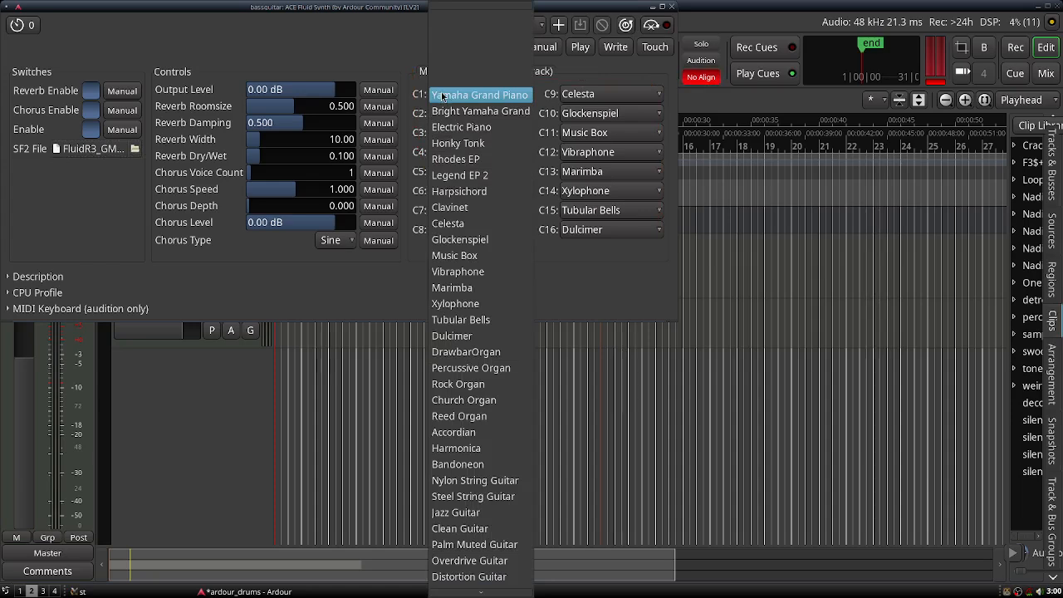
scroll(464, 345, down, 3)
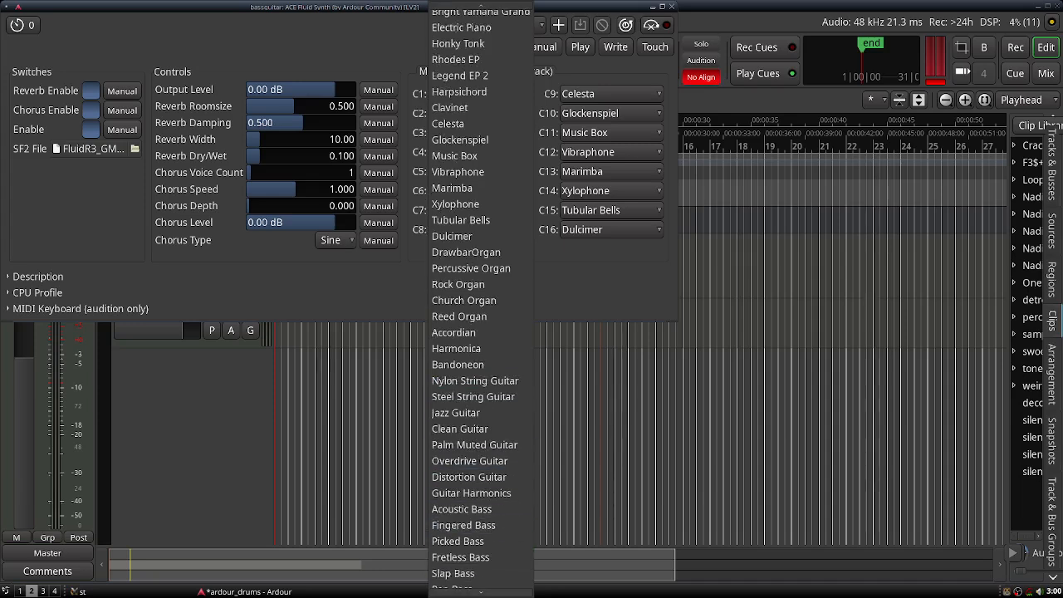
scroll(465, 398, down, 11)
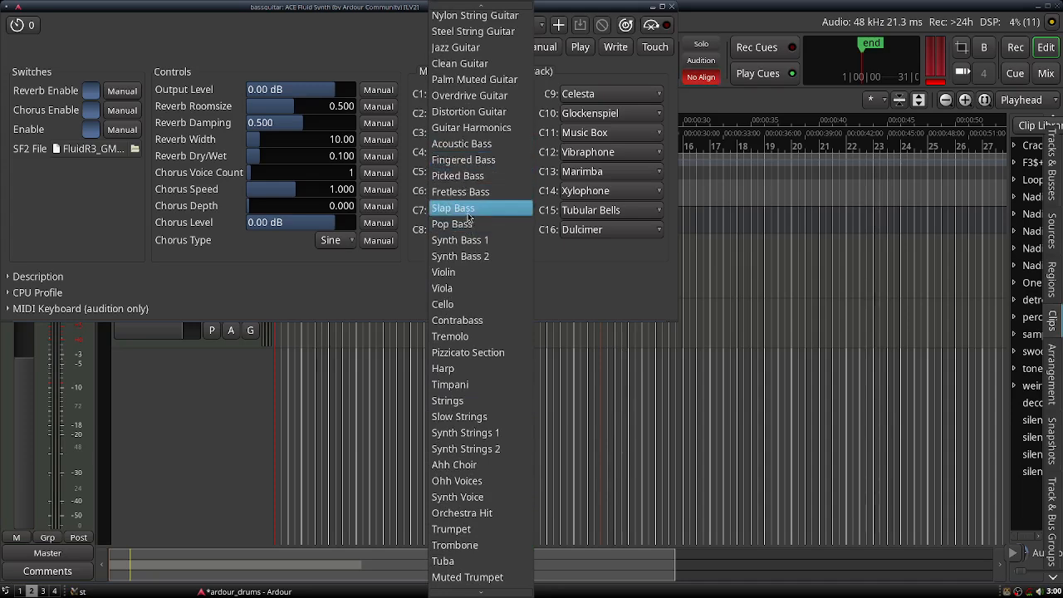
click(466, 145)
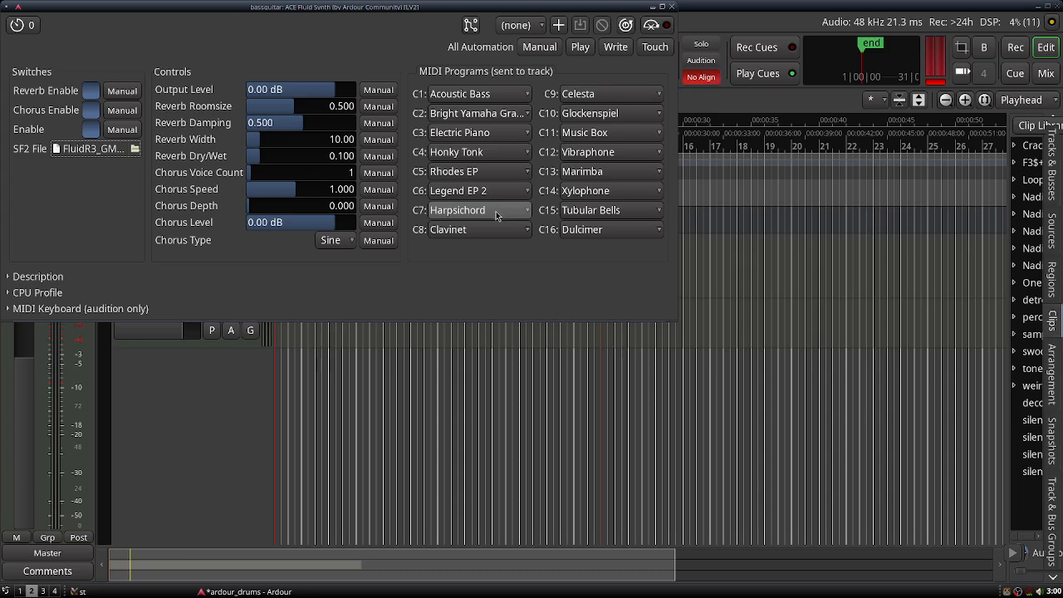
drag(625, 7, 631, 16)
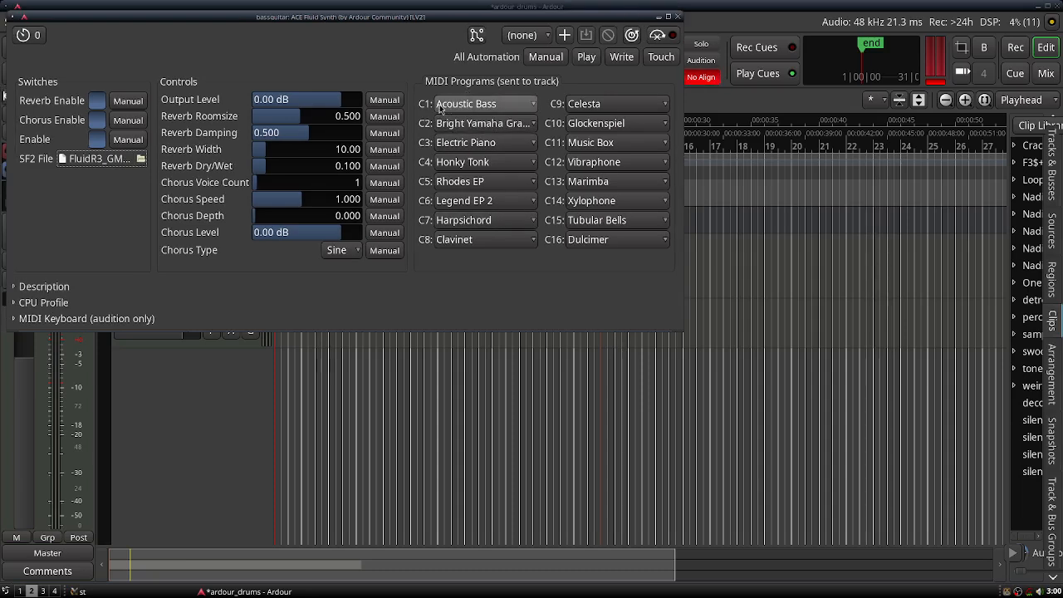
click(677, 16)
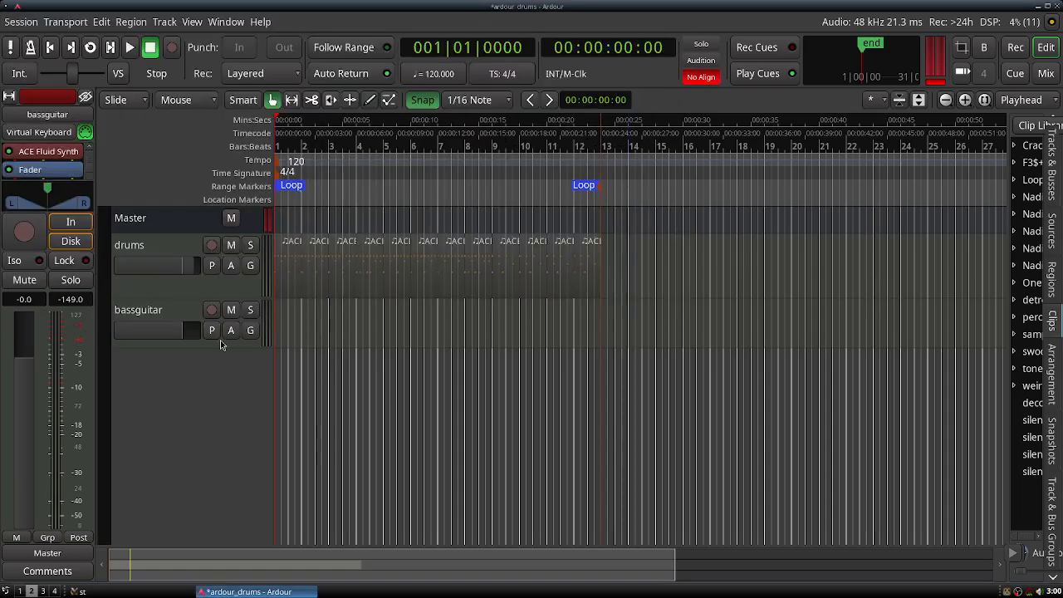
- Enlarge the bassguitar track's height until its piano keyboard shows, and shrink the drums track to minimal height
drag(220, 343, 226, 521)
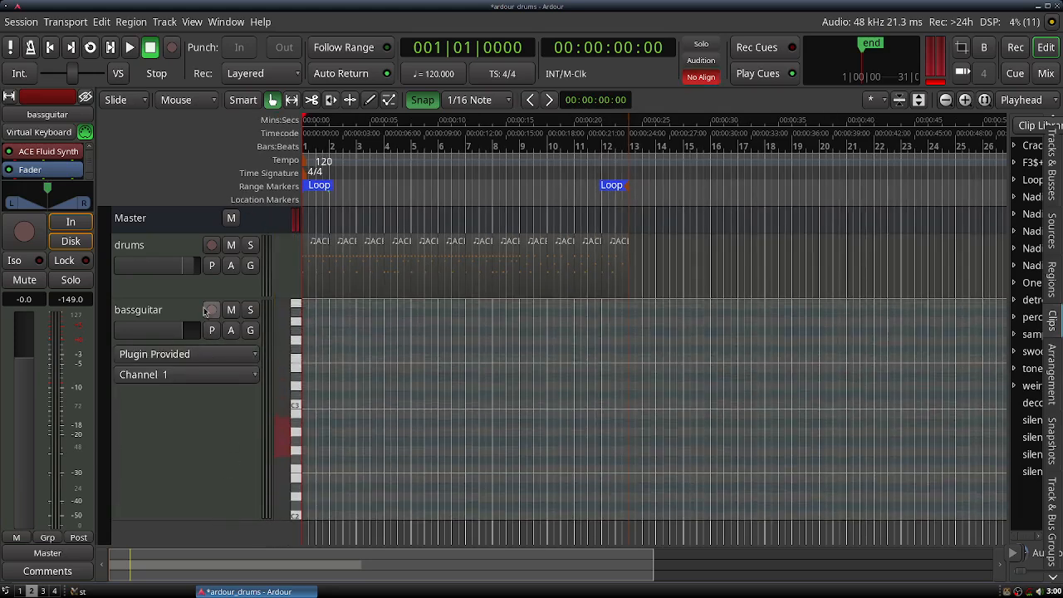
drag(200, 294, 205, 240)
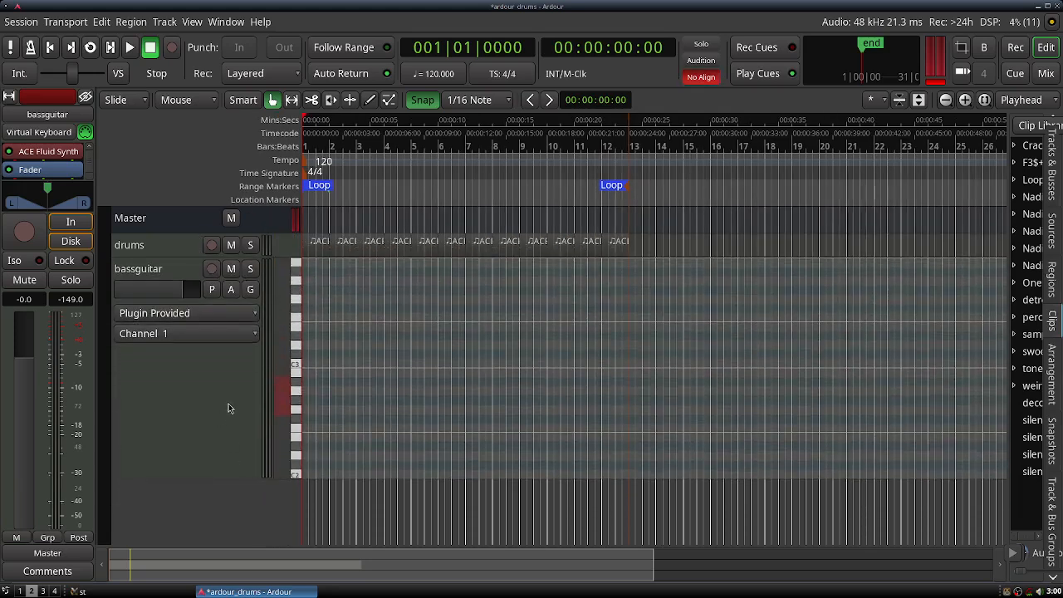
- Audition several notes between C2 and C3 on the bassguitar track's piano keyboard
click(298, 458)
click(299, 457)
click(297, 408)
click(295, 386)
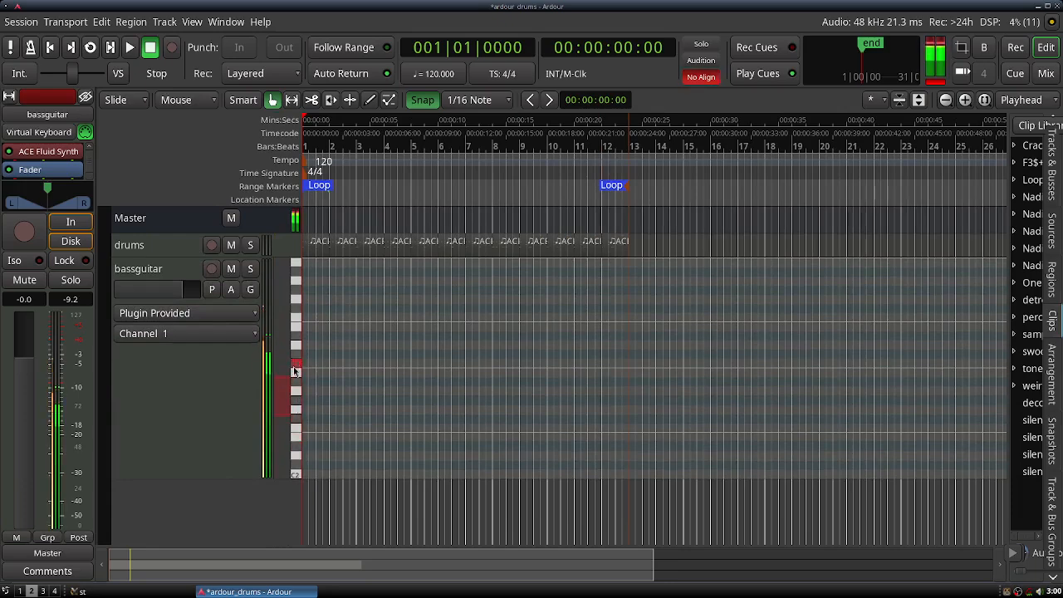
click(295, 362)
click(295, 409)
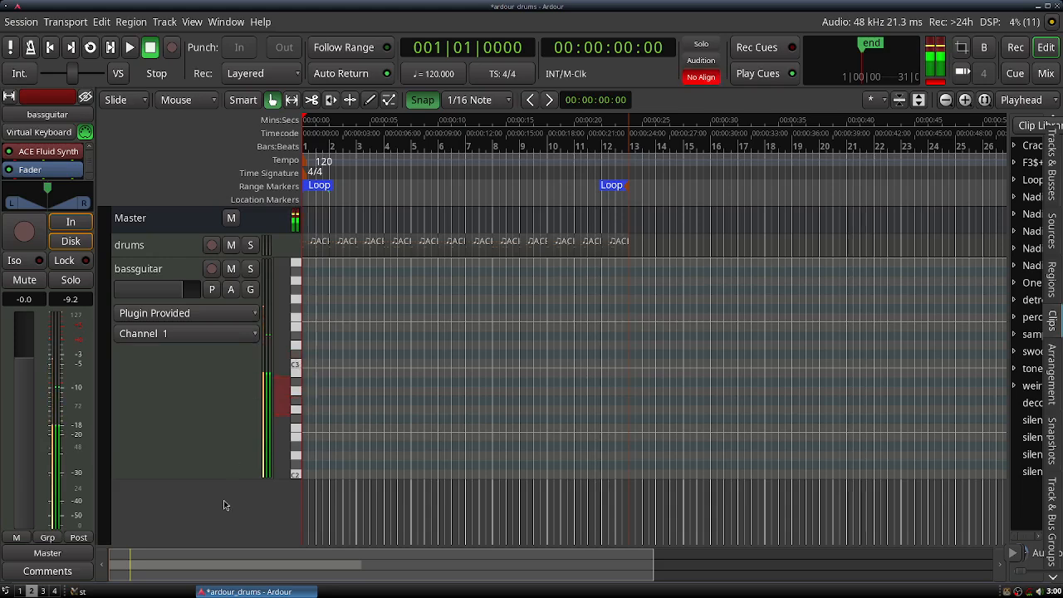
click(298, 454)
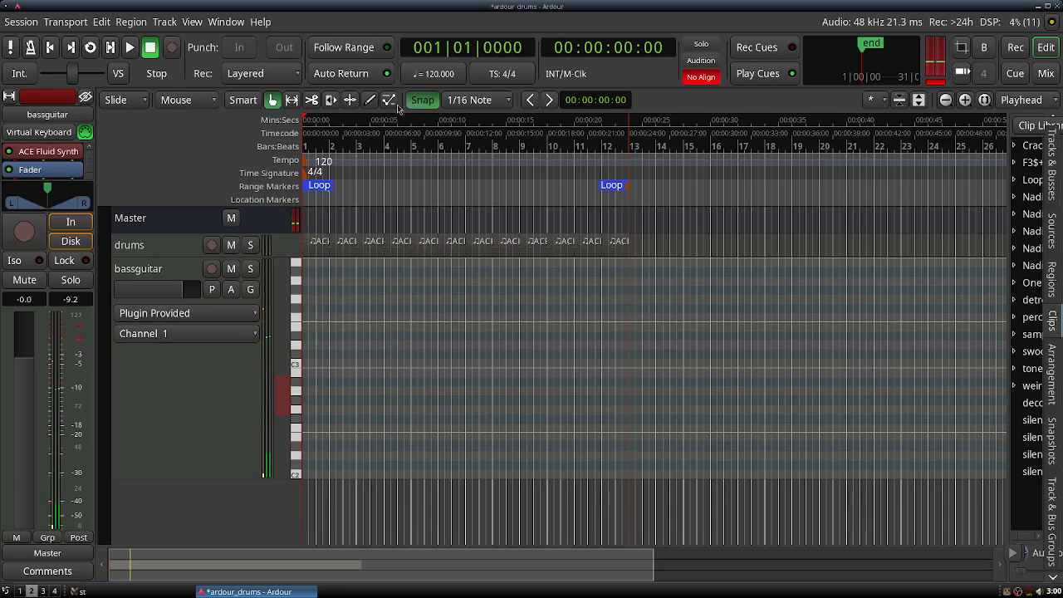
- Draw an empty one-bar MIDI region over bar 1 of the bassguitar track with the Draw tool
click(965, 100)
click(965, 99)
click(966, 100)
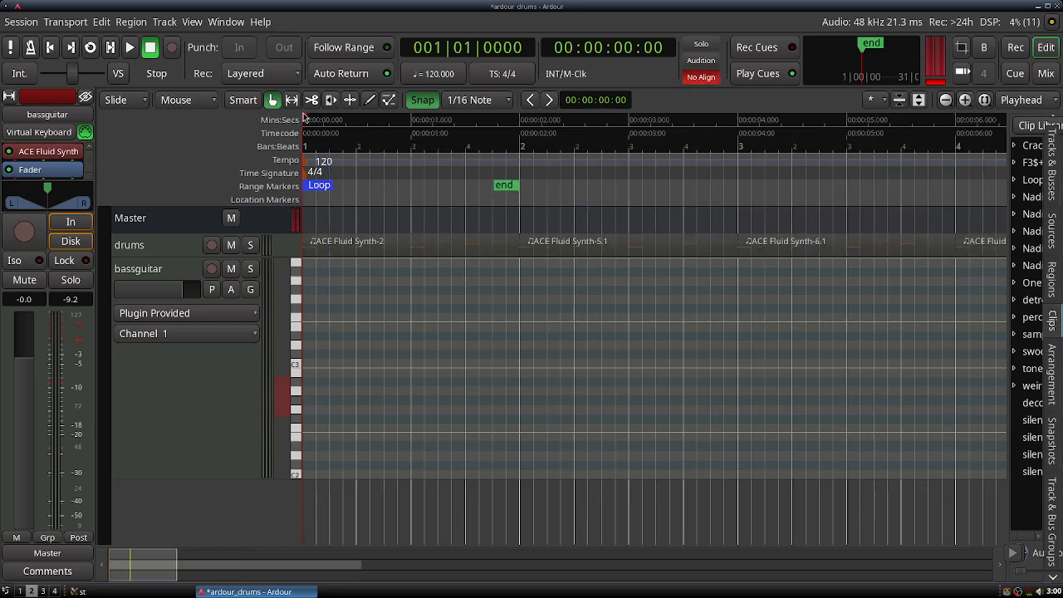
mouse_move(305, 120)
mouse_down()
mouse_move(315, 121)
mouse_move(304, 120)
mouse_up()
click(965, 100)
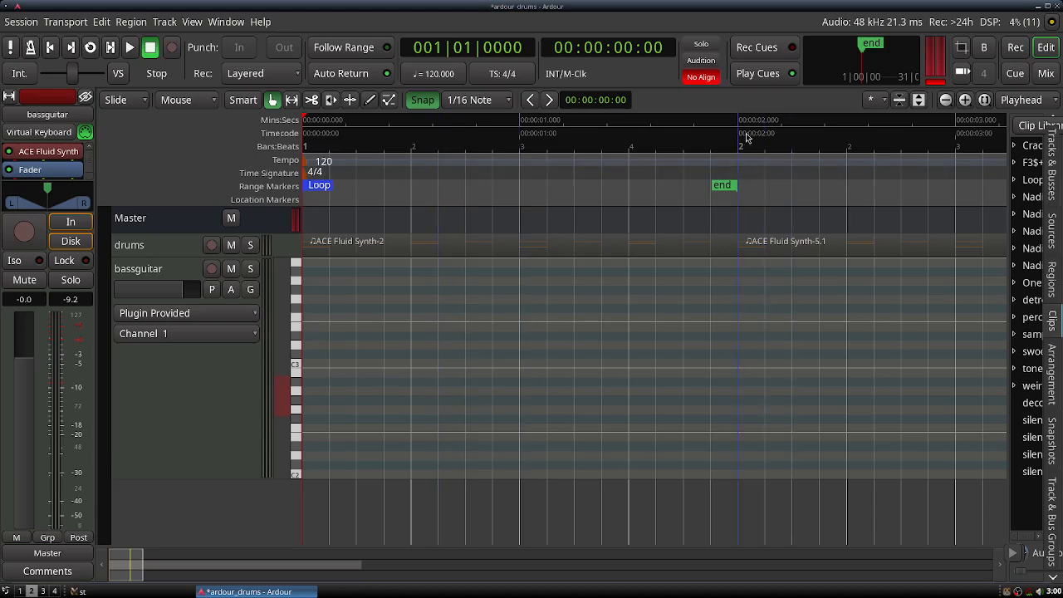
click(370, 100)
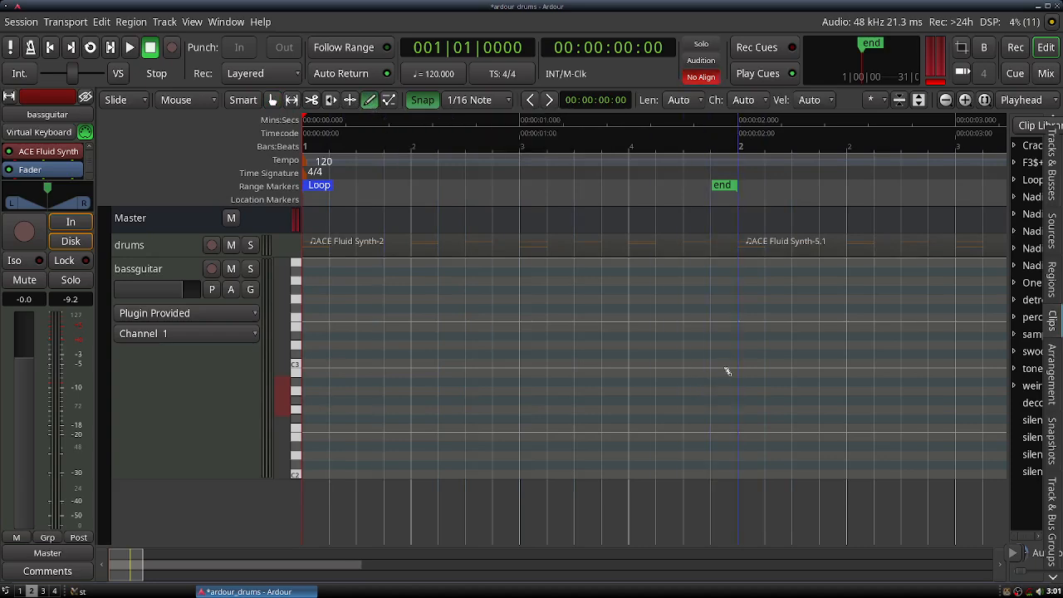
drag(732, 367, 323, 362)
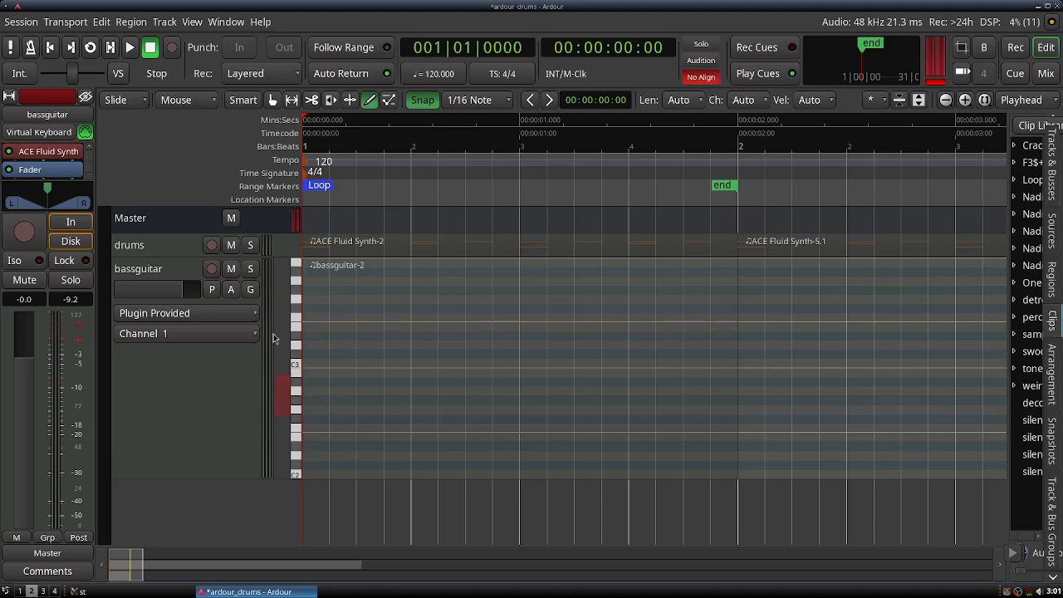
- Audition notes above C3 and in the lower octave around C2 on the bassguitar keyboard
click(294, 343)
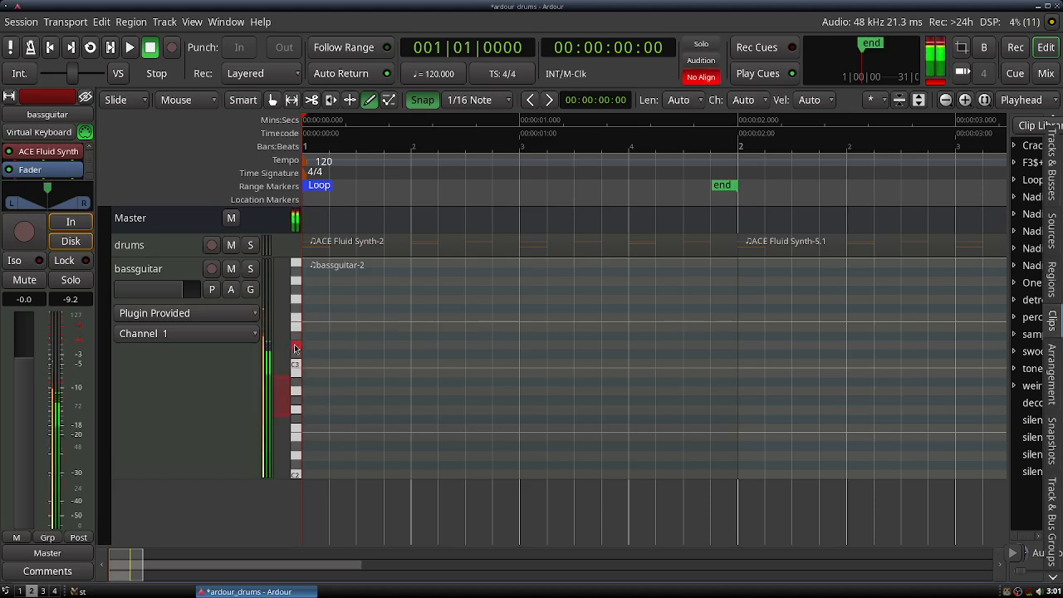
scroll(283, 401, down, 4)
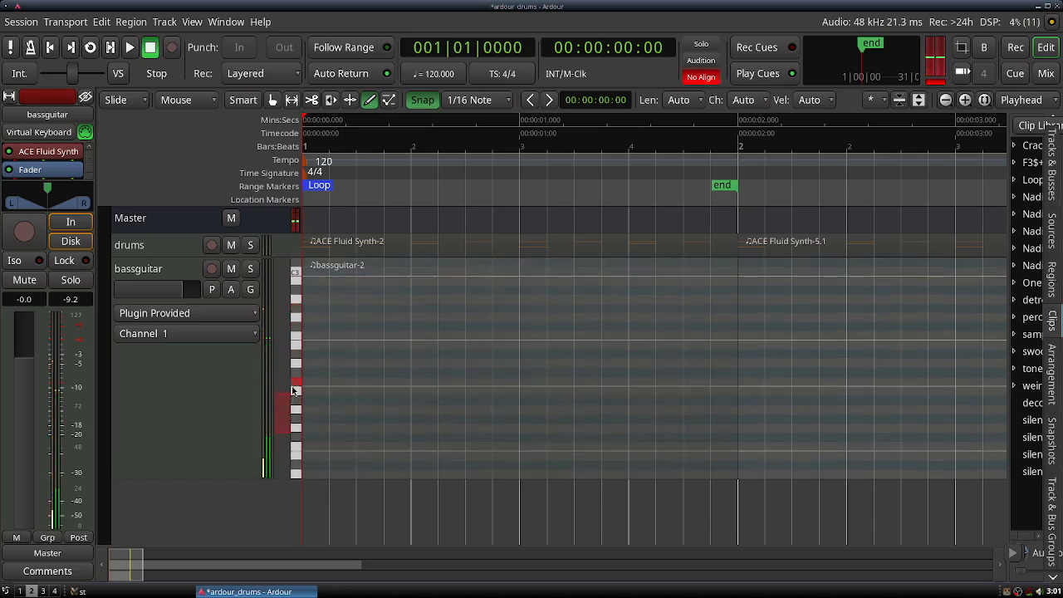
click(293, 390)
click(294, 370)
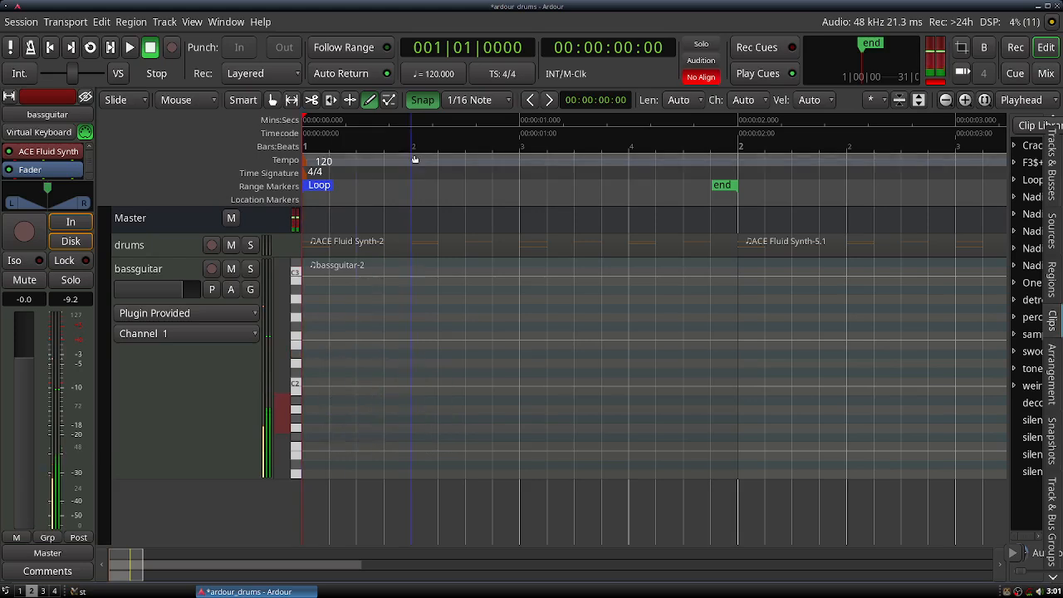
- Set the grid to 1/8 Note and draw half-beat D2 notes on beats 1 and 3 of the bassguitar region
click(459, 106)
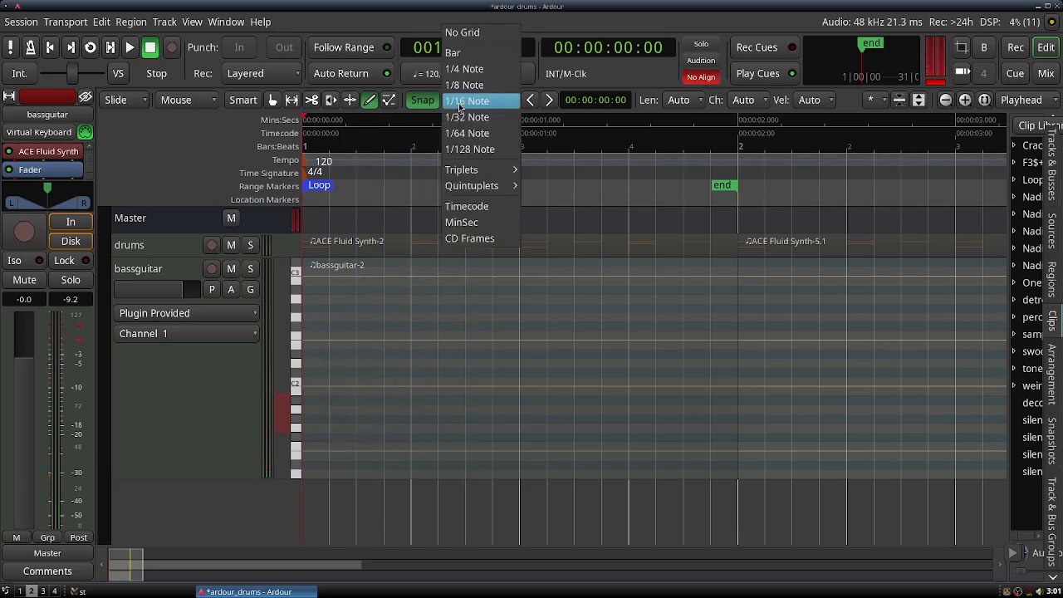
click(462, 86)
drag(375, 343, 302, 358)
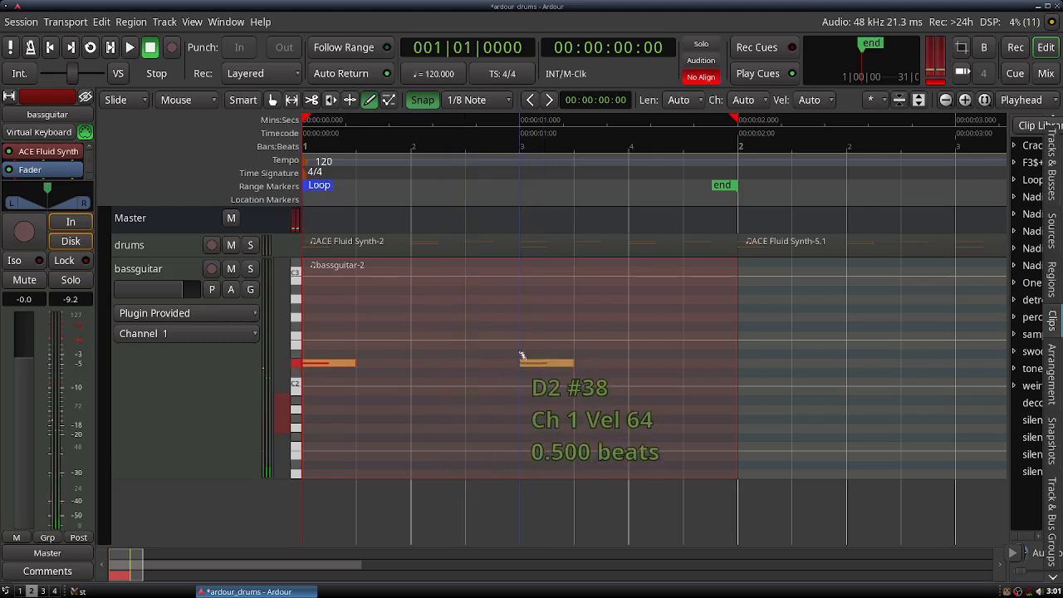
click(525, 363)
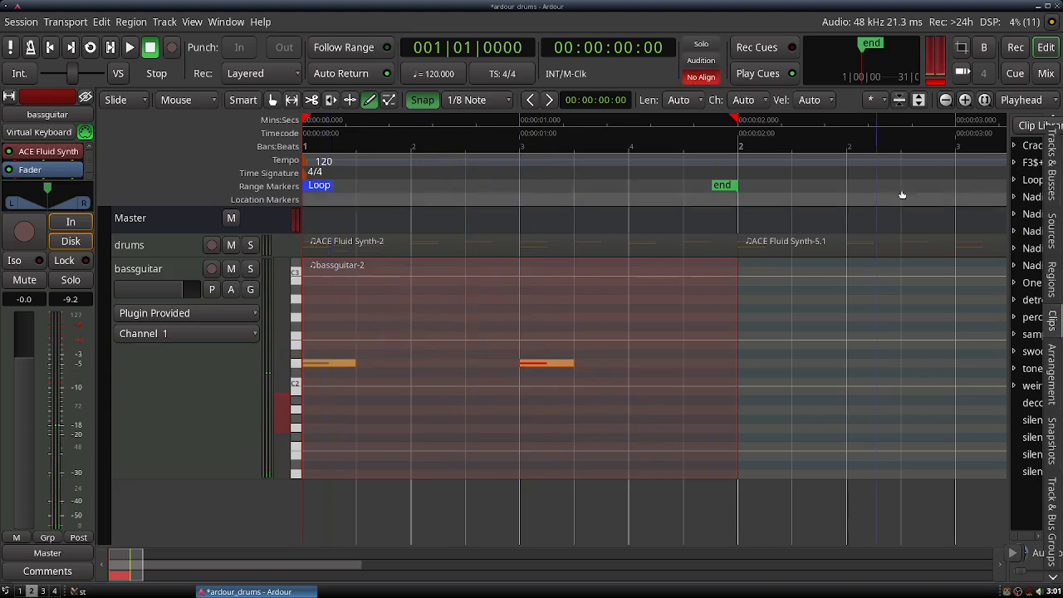
- Copy the one-bar bassguitar region with its two notes to the start of bar 2 using the Grab tool
click(944, 99)
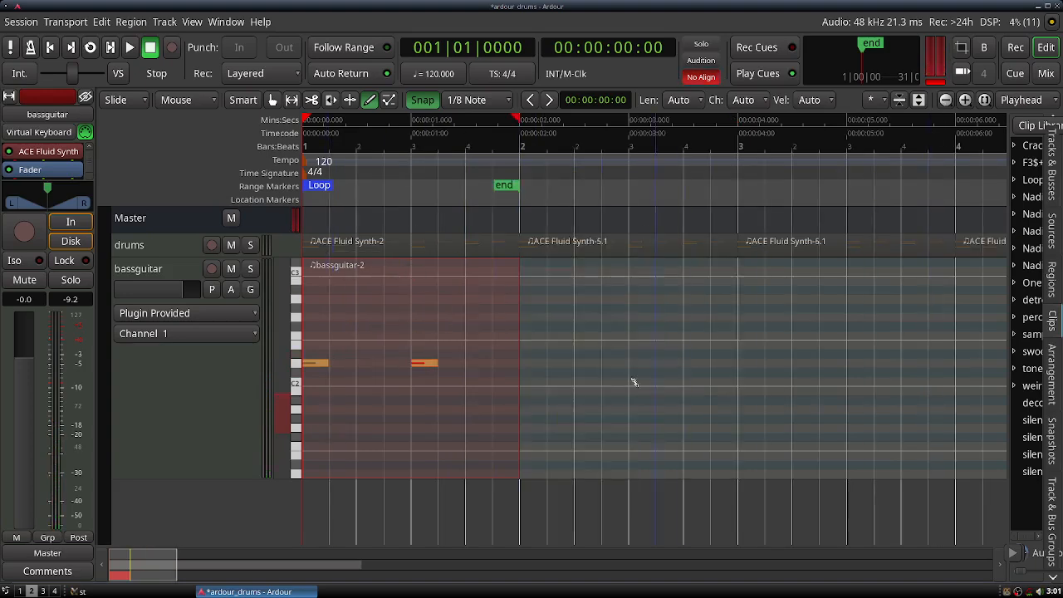
mouse_move(430, 355)
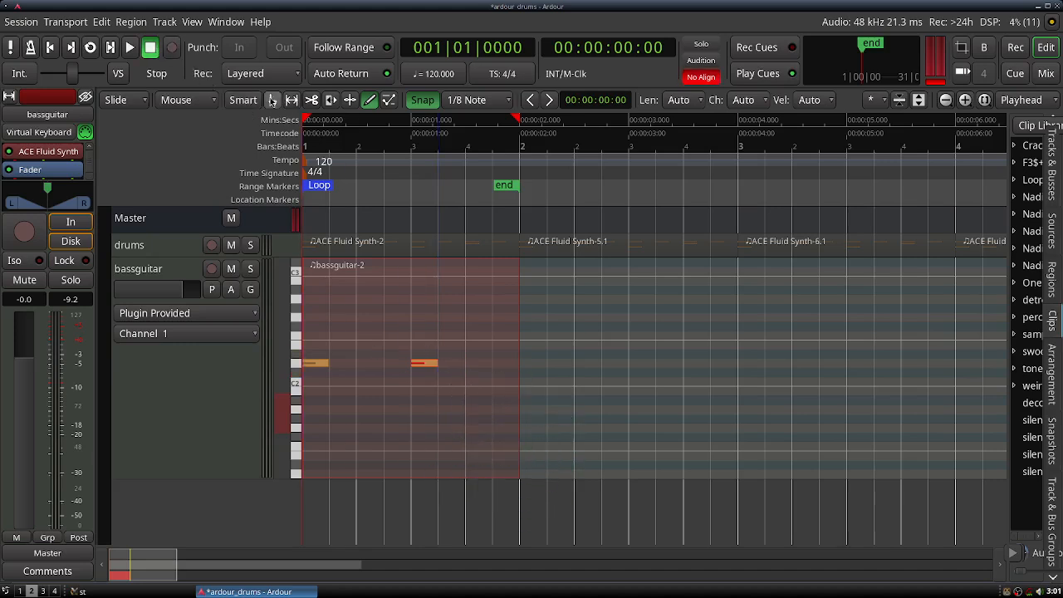
click(272, 100)
click(372, 367)
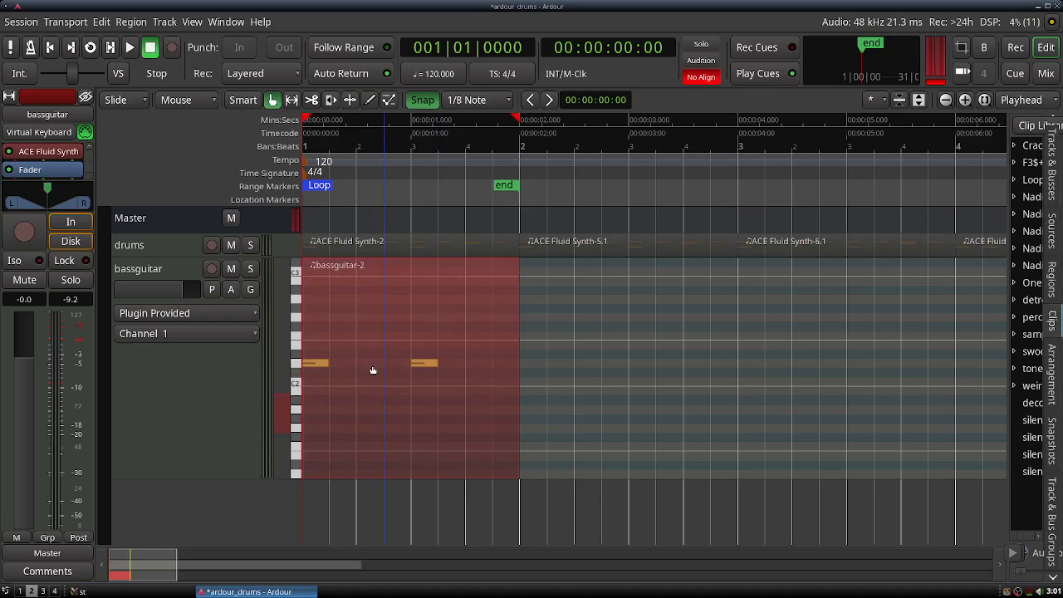
drag(372, 364, 585, 366)
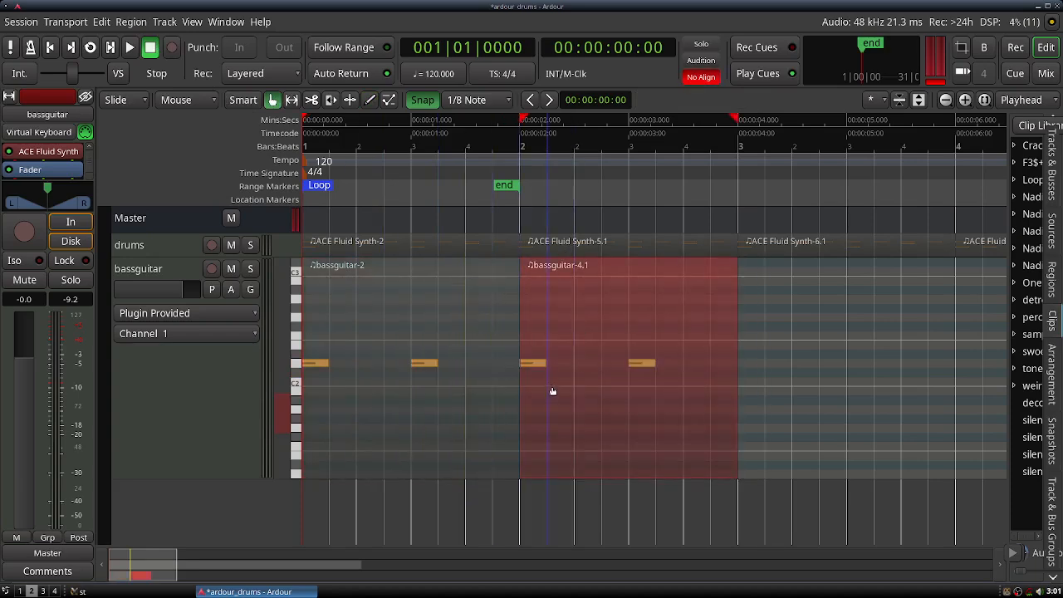
- Transpose the bar 2 bassguitar region up 5 semitones so its two notes sit on G2
click(370, 101)
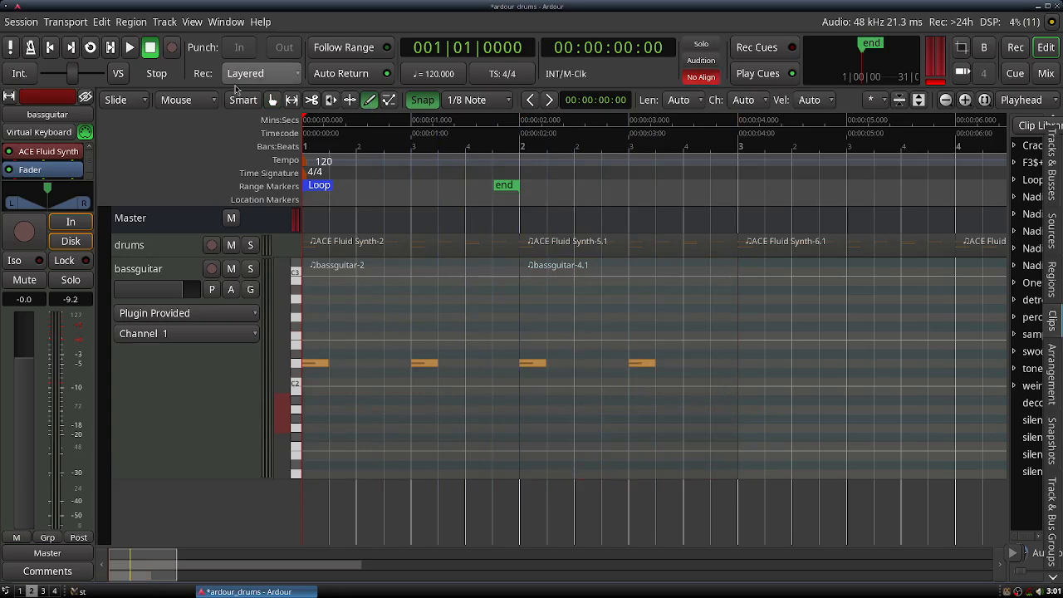
click(271, 100)
click(588, 326)
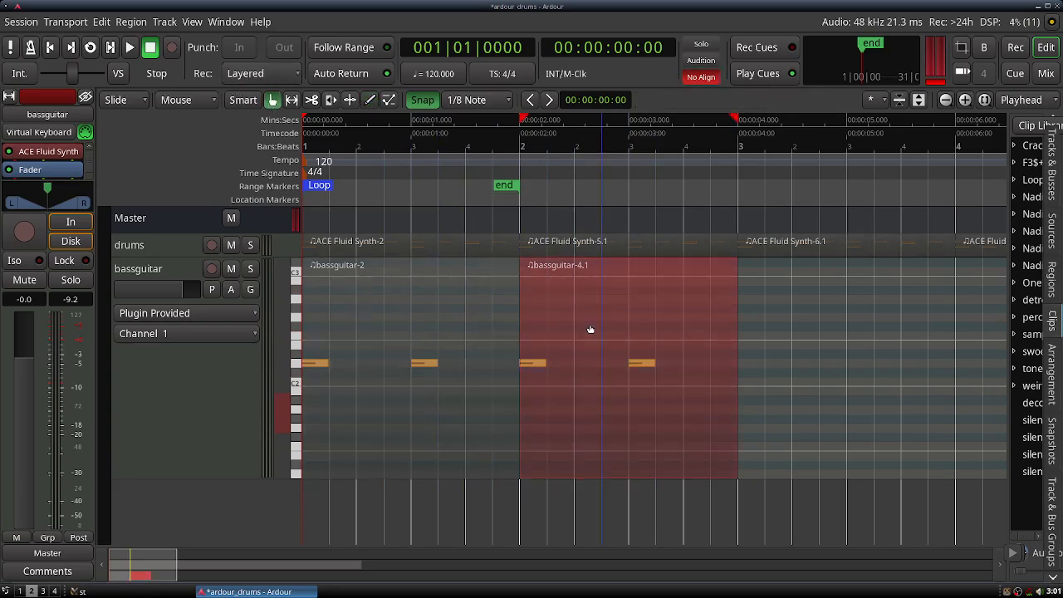
right_click(590, 328)
mouse_move(628, 335)
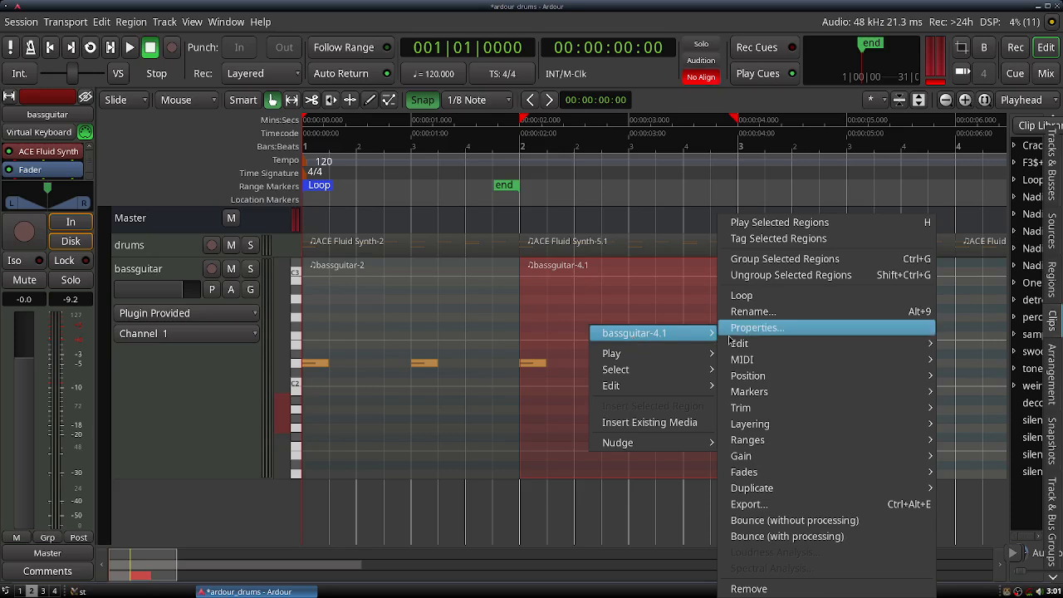
mouse_move(741, 365)
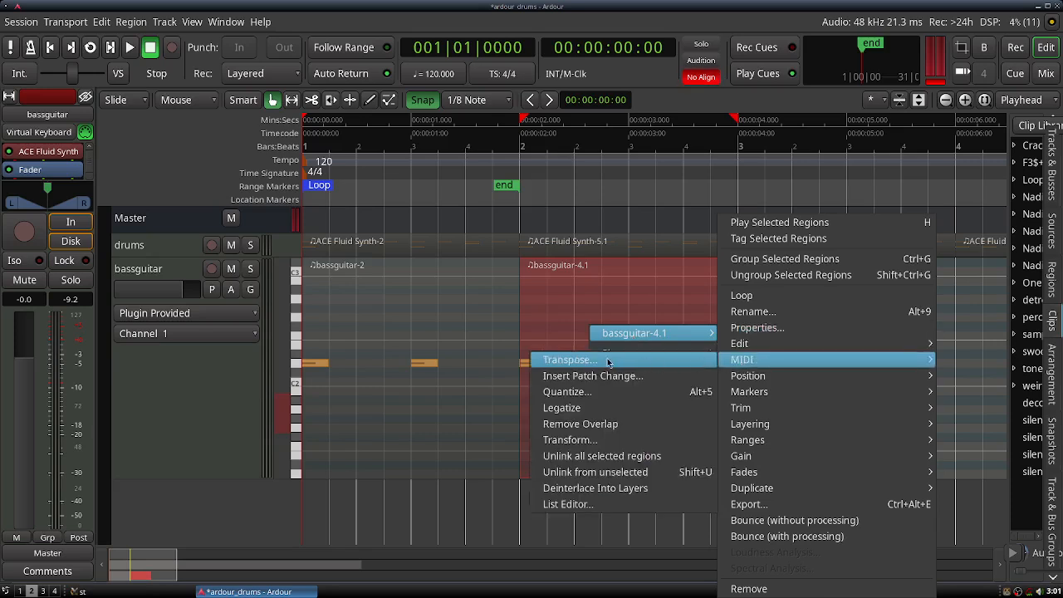
click(569, 359)
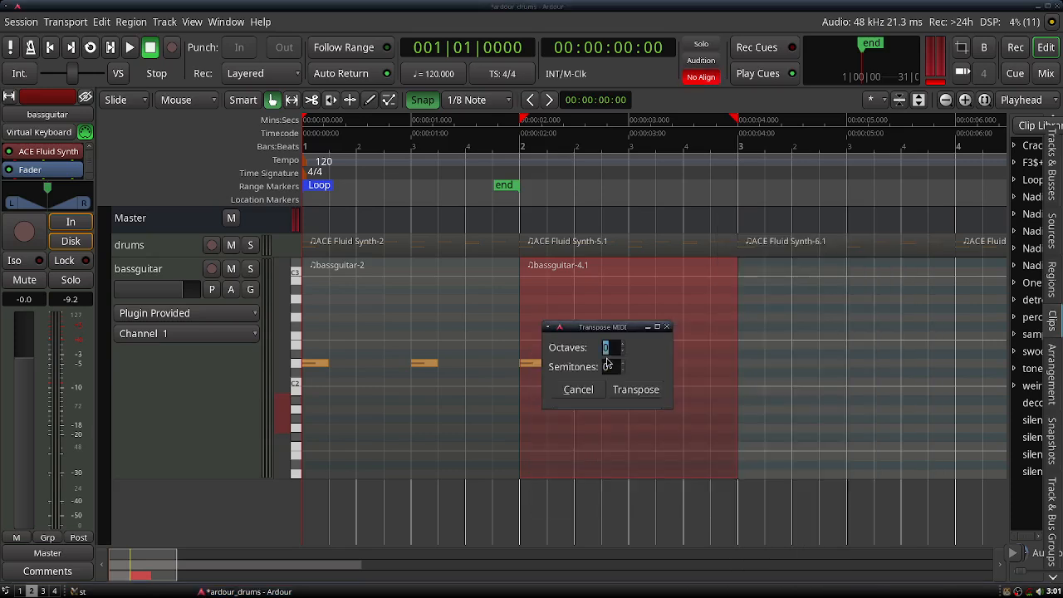
click(635, 390)
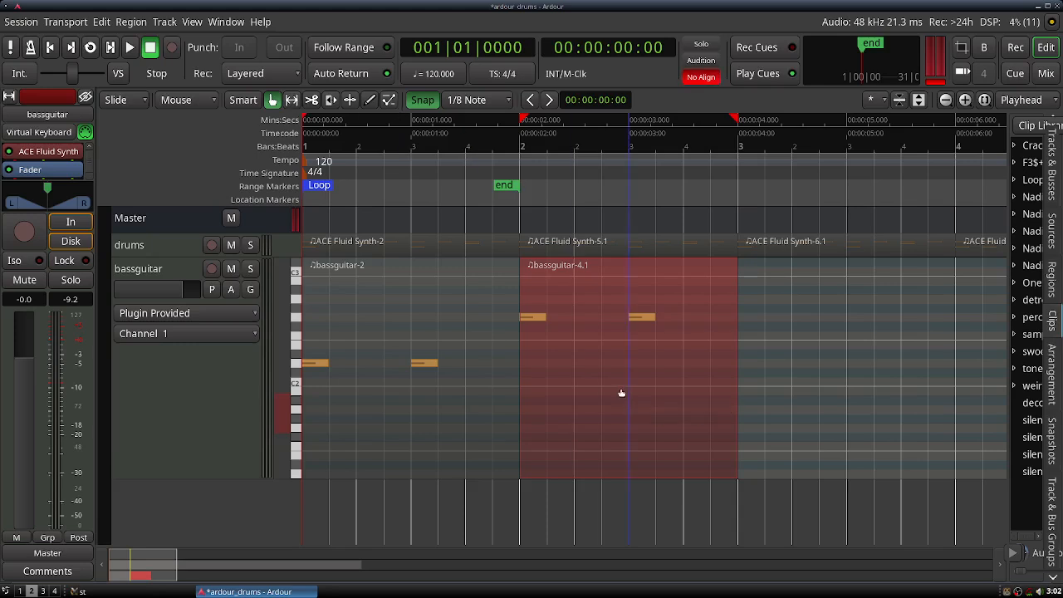
- Copy the bar 2 bassguitar region to bar 3 and transpose the copy down 7 semitones to C2
drag(621, 391, 845, 387)
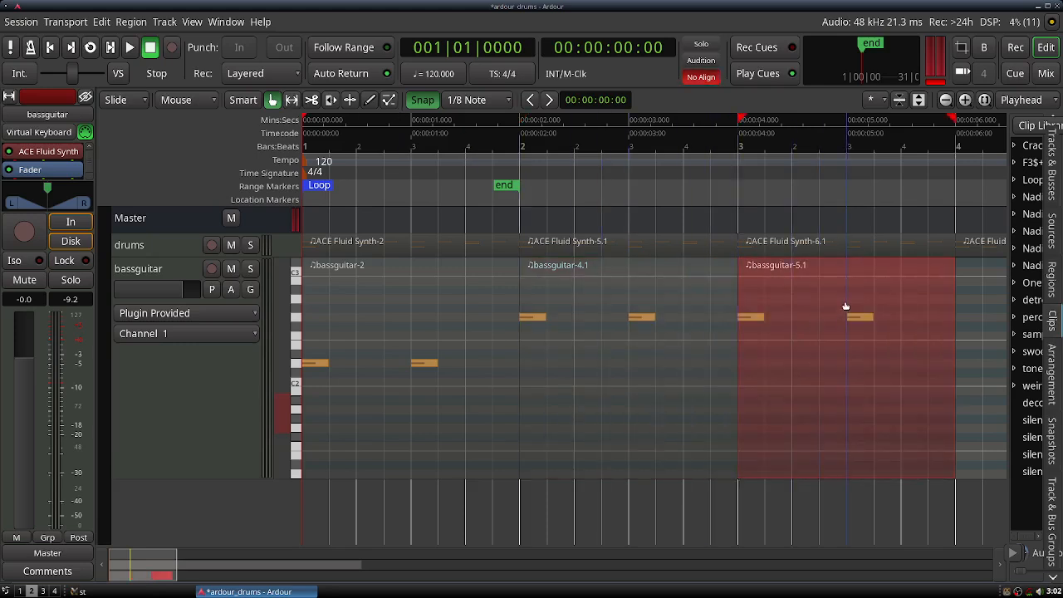
right_click(779, 301)
mouse_move(784, 303)
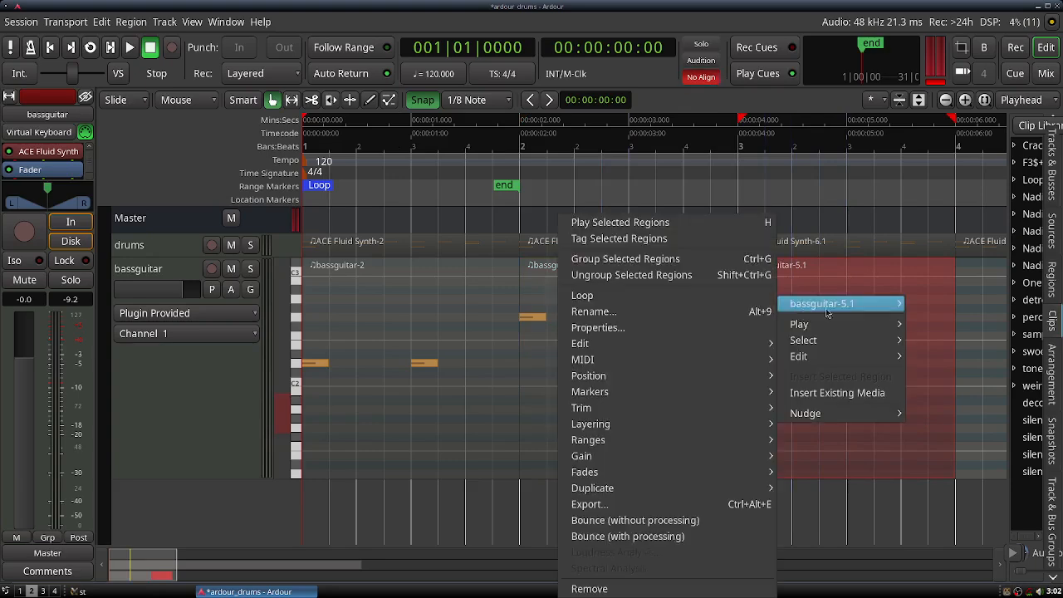
mouse_move(561, 360)
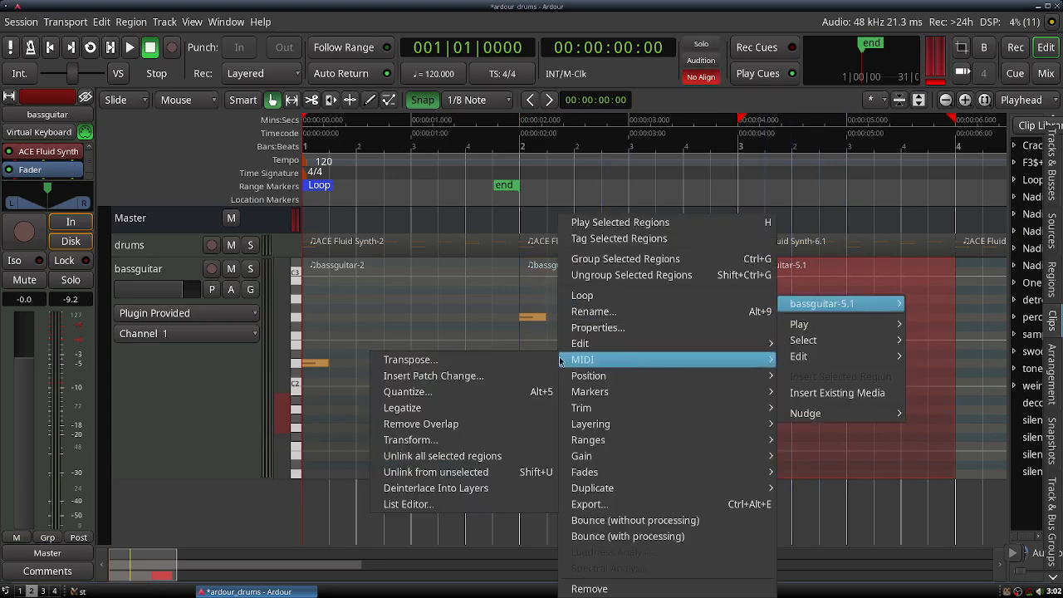
click(455, 359)
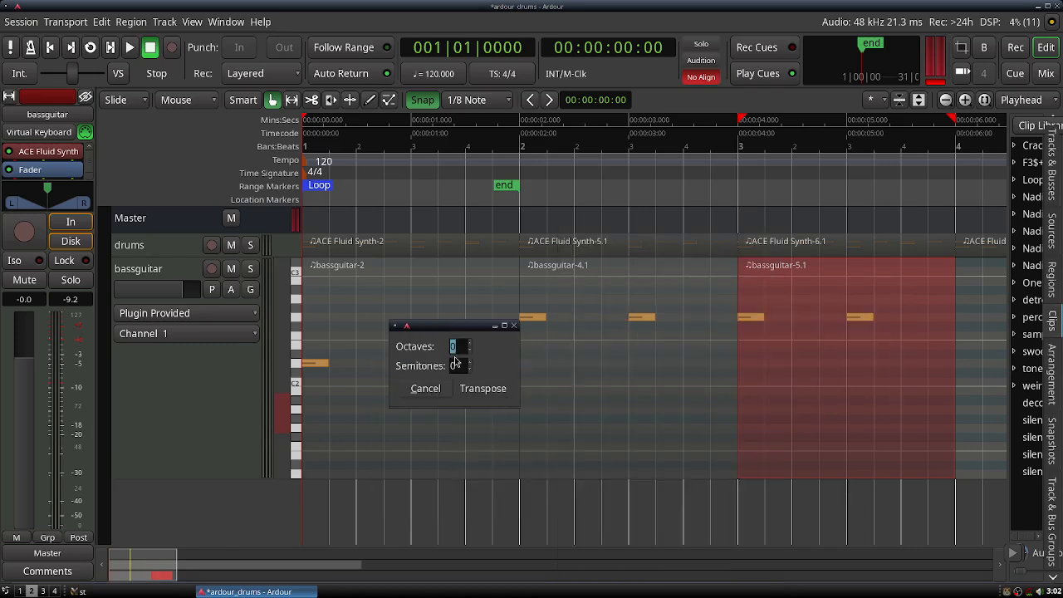
click(483, 388)
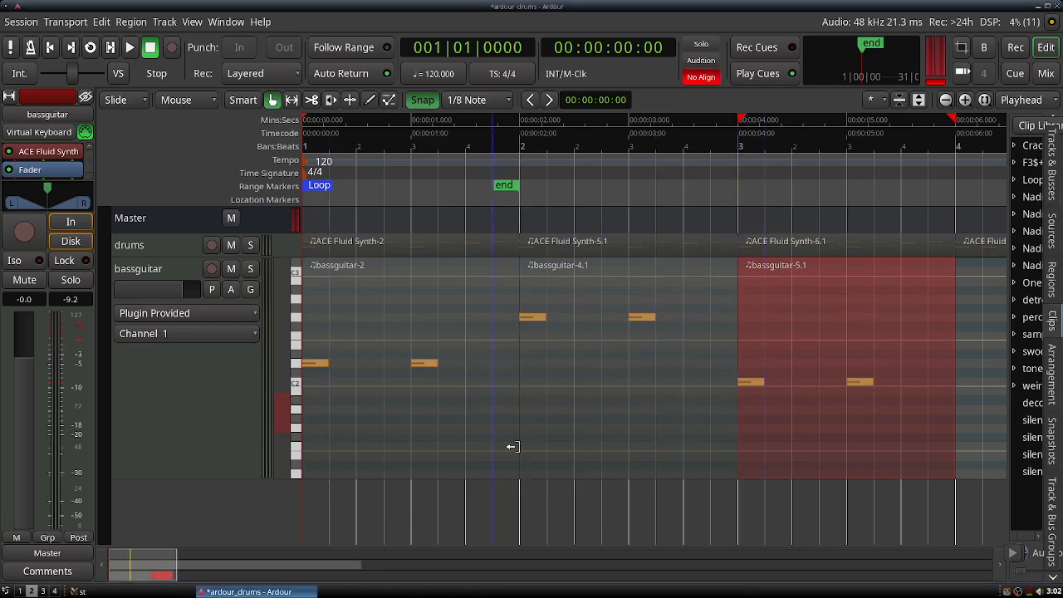
- Copy the bar 3 bassguitar region to bar 4 and duplicate the four-bar bass pattern across bars 5 to 8
key(minus)
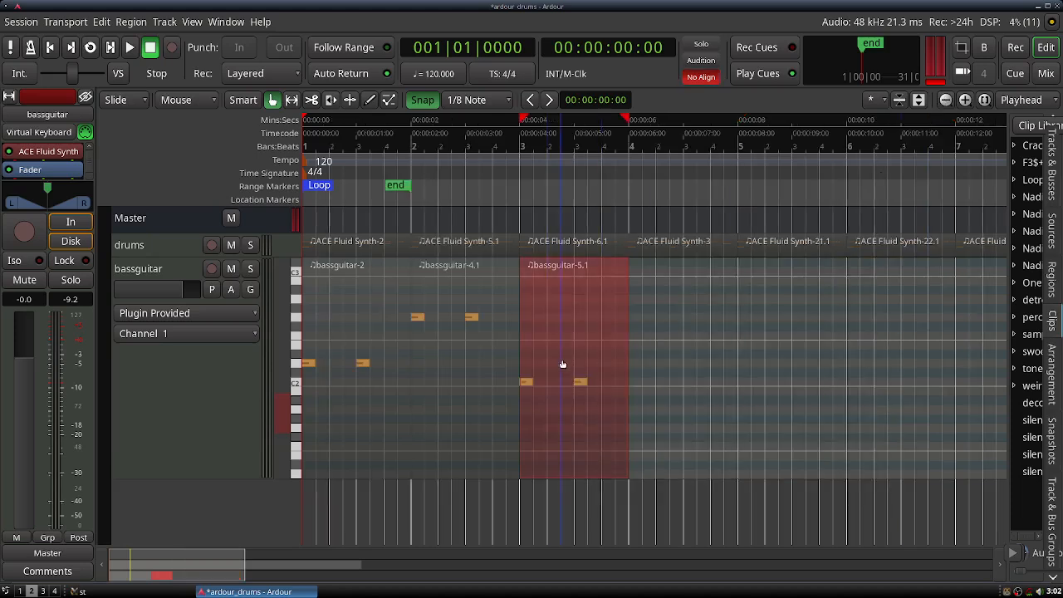
drag(562, 362, 670, 359)
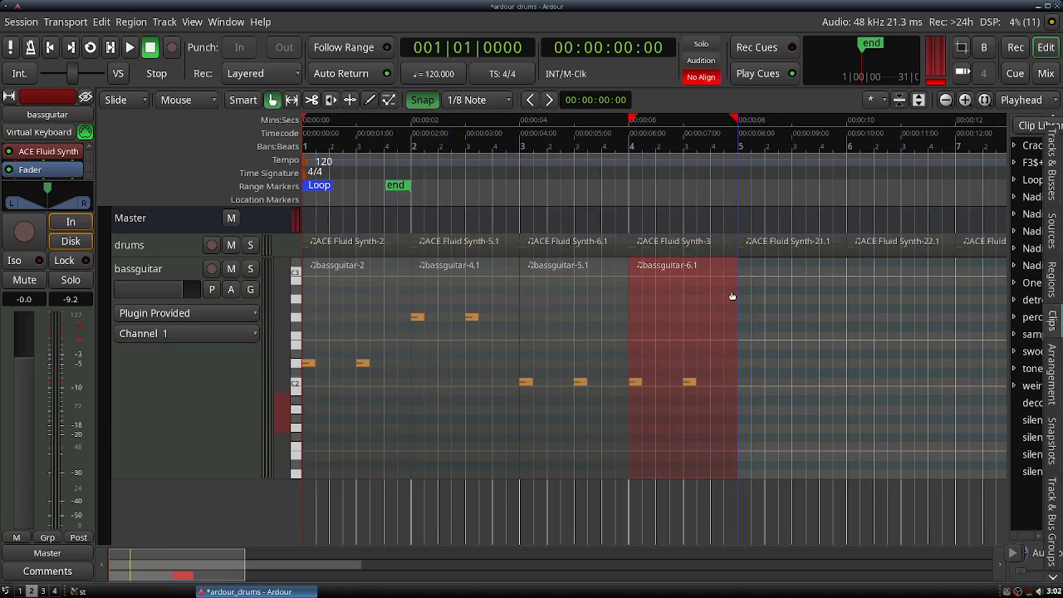
click(944, 100)
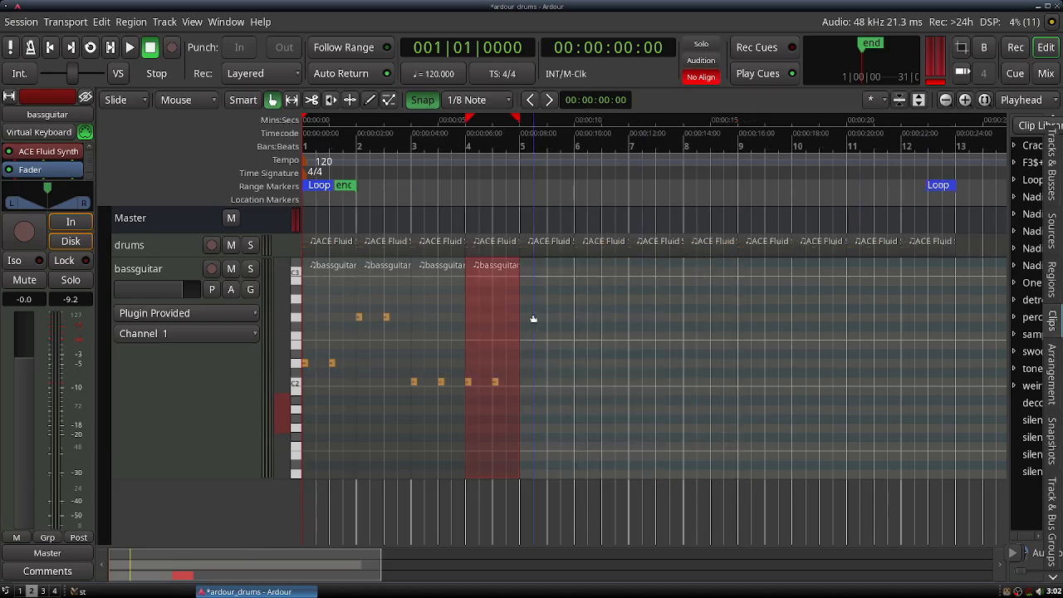
drag(588, 332, 536, 340)
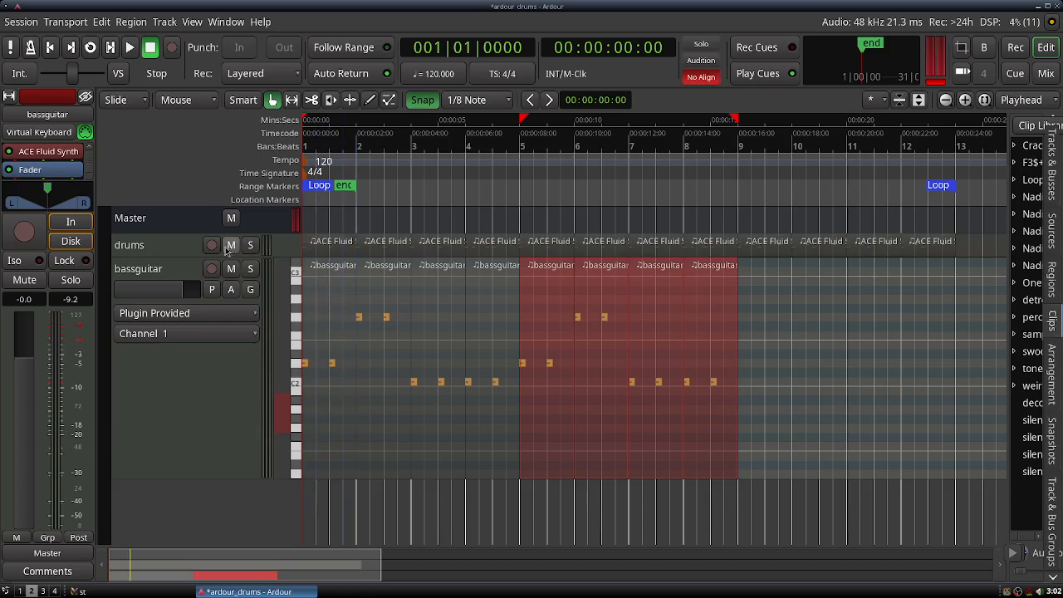
- Increase the drums track height to show its notes and reduce the bassguitar track height so both tracks fit
drag(177, 255, 177, 334)
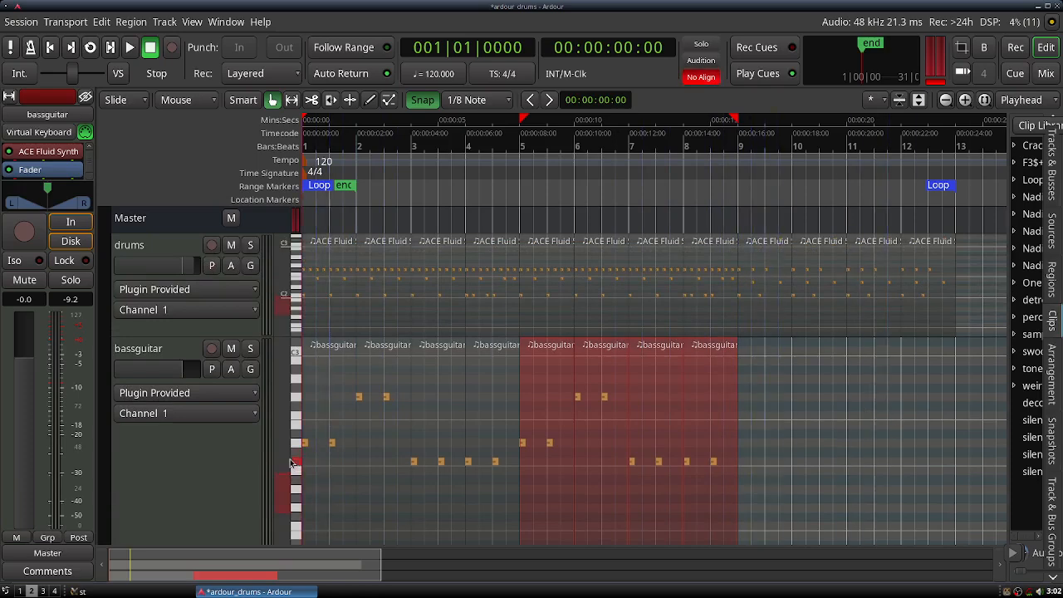
scroll(285, 498, down, 5)
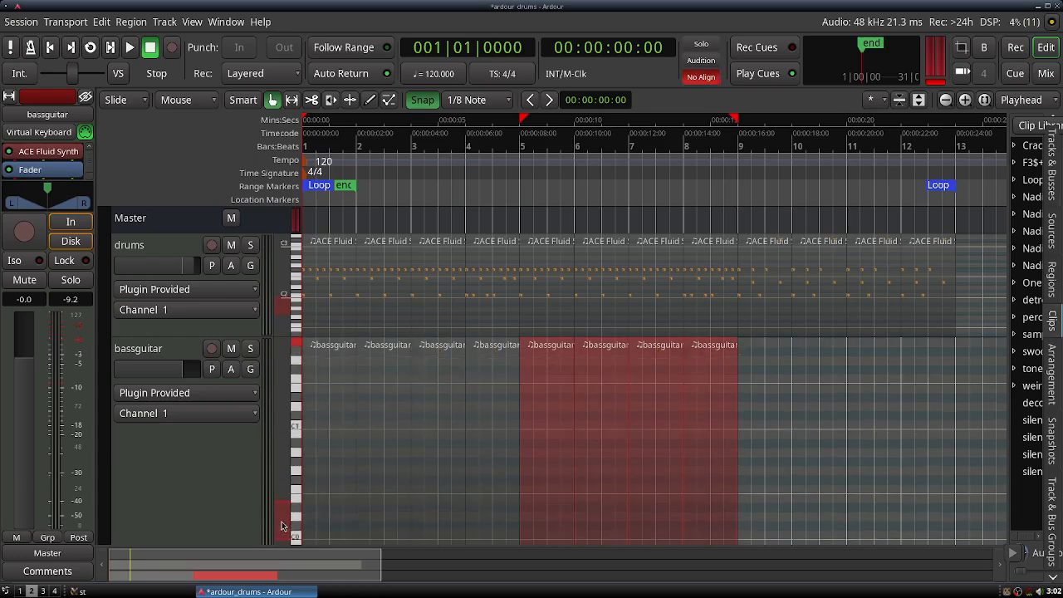
scroll(281, 535, down, 3)
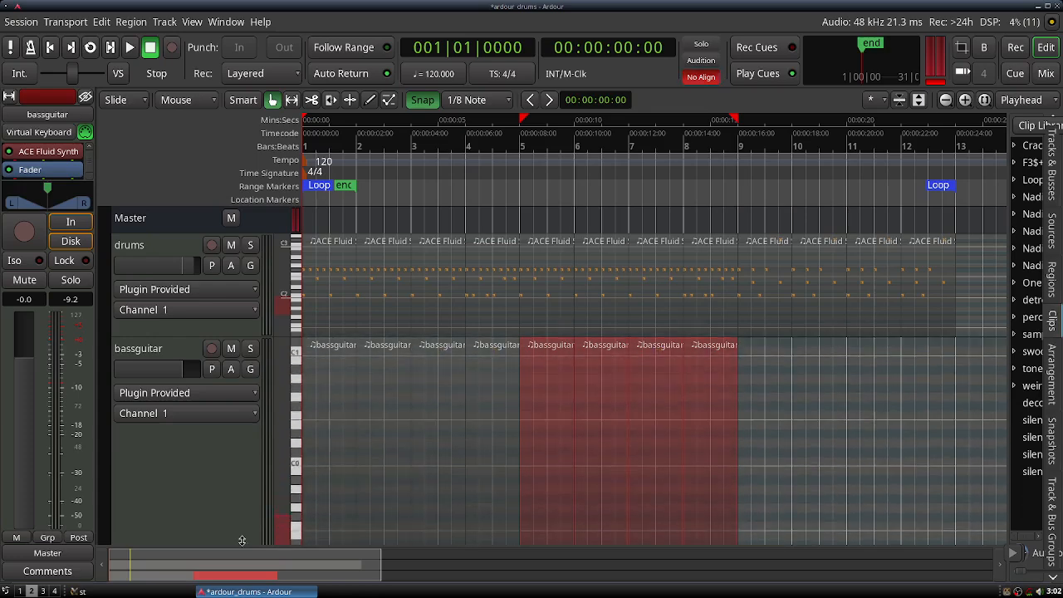
drag(234, 542, 240, 501)
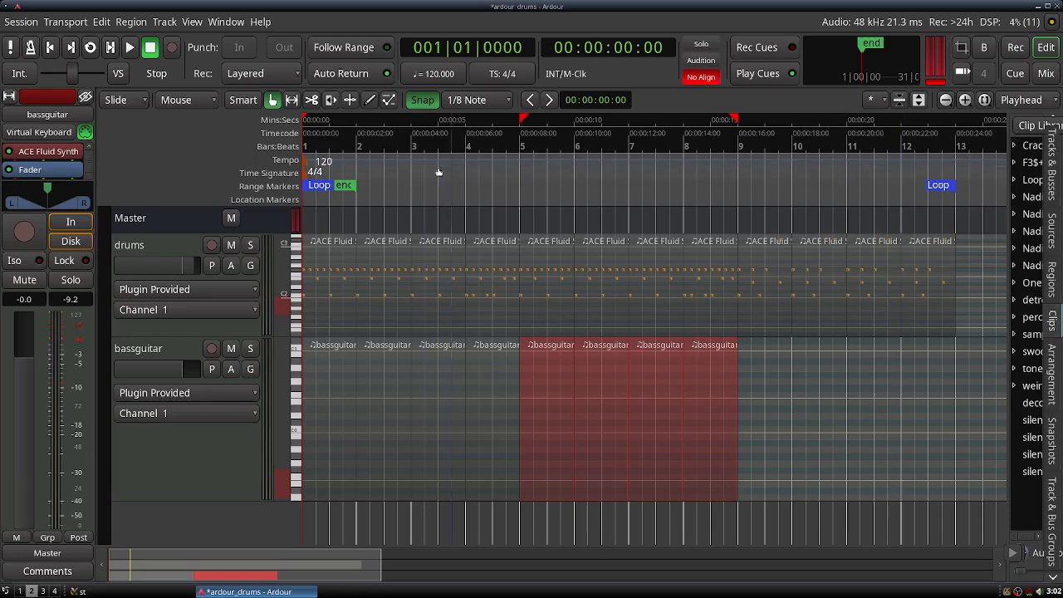
- Draw an empty one-bar MIDI region over bar 9 of the bassguitar track and place the playhead at the start of bar 10
click(370, 99)
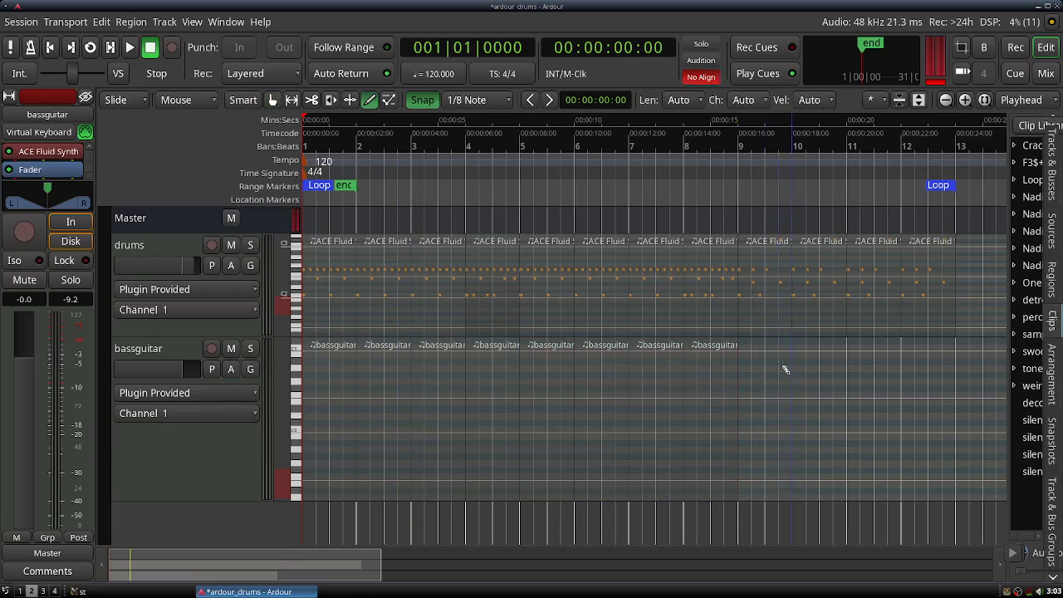
drag(790, 370, 735, 372)
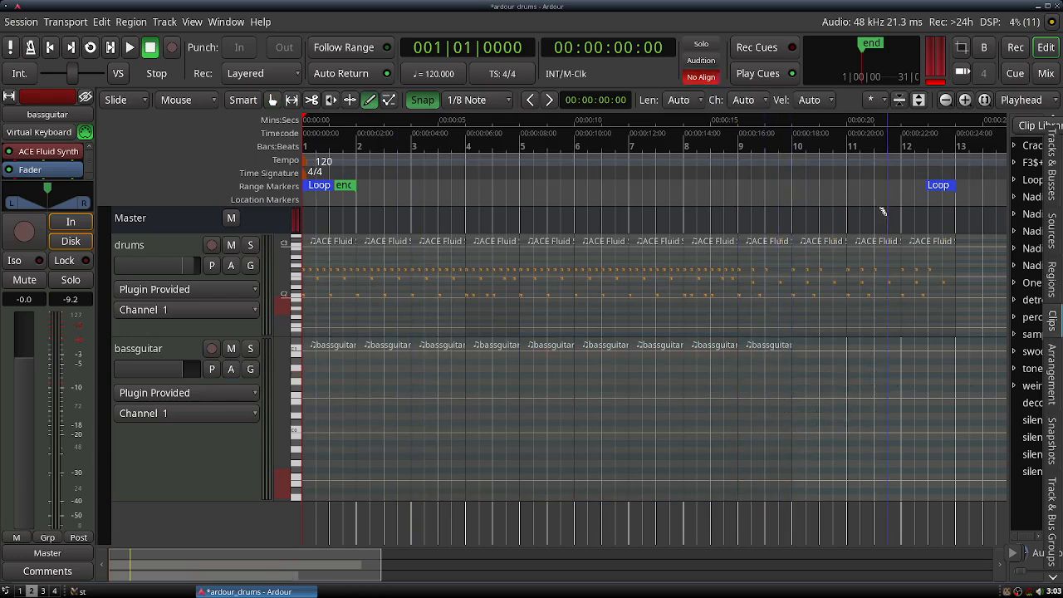
click(790, 127)
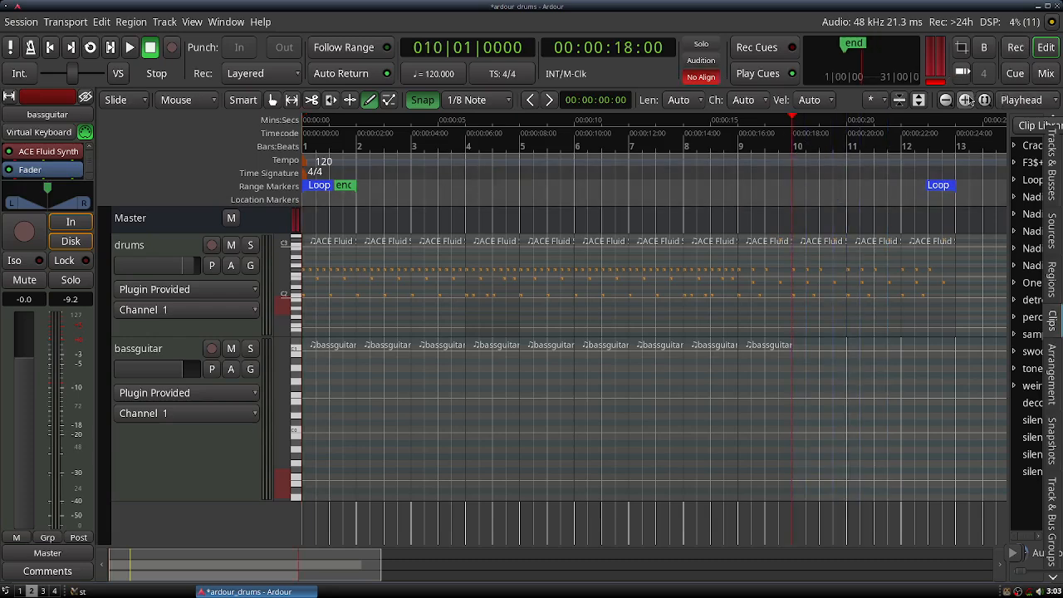
click(966, 99)
click(966, 100)
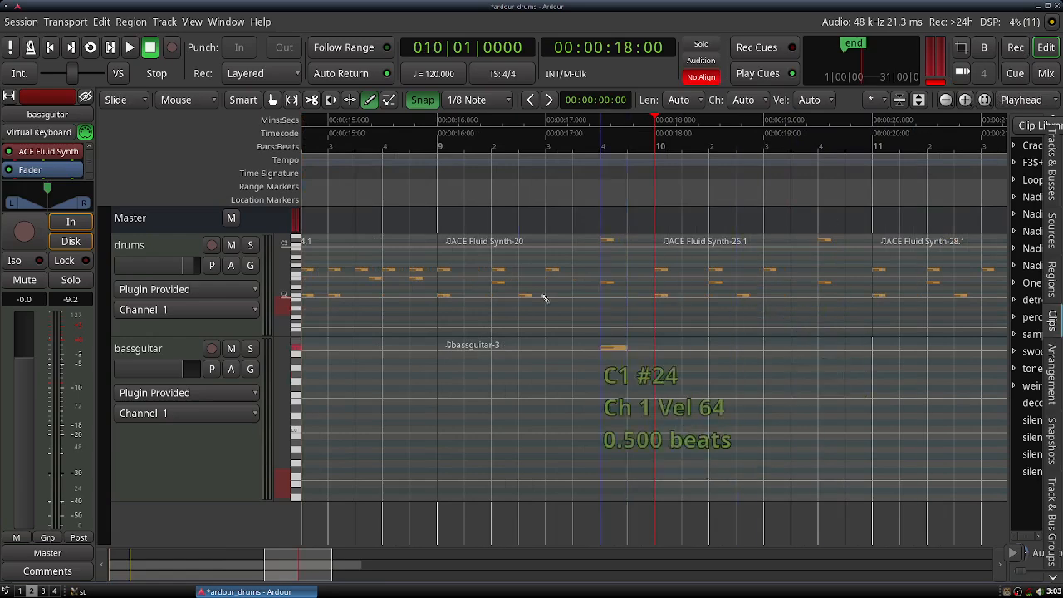
- Select the bar 9 bassguitar region, bring the note range around C2 into view and audition notes on the track's keyboard
click(272, 100)
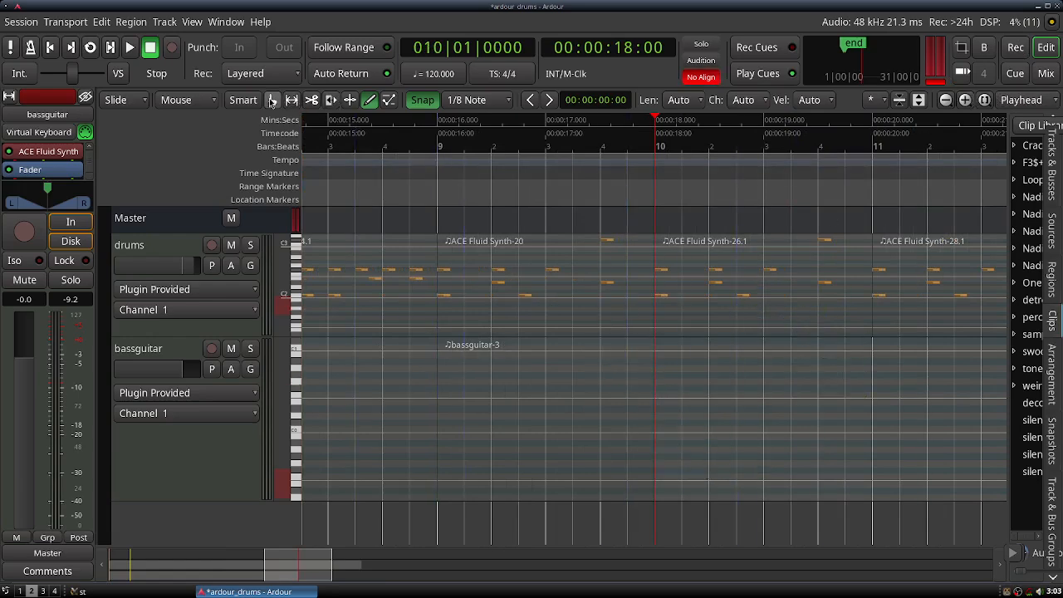
click(496, 427)
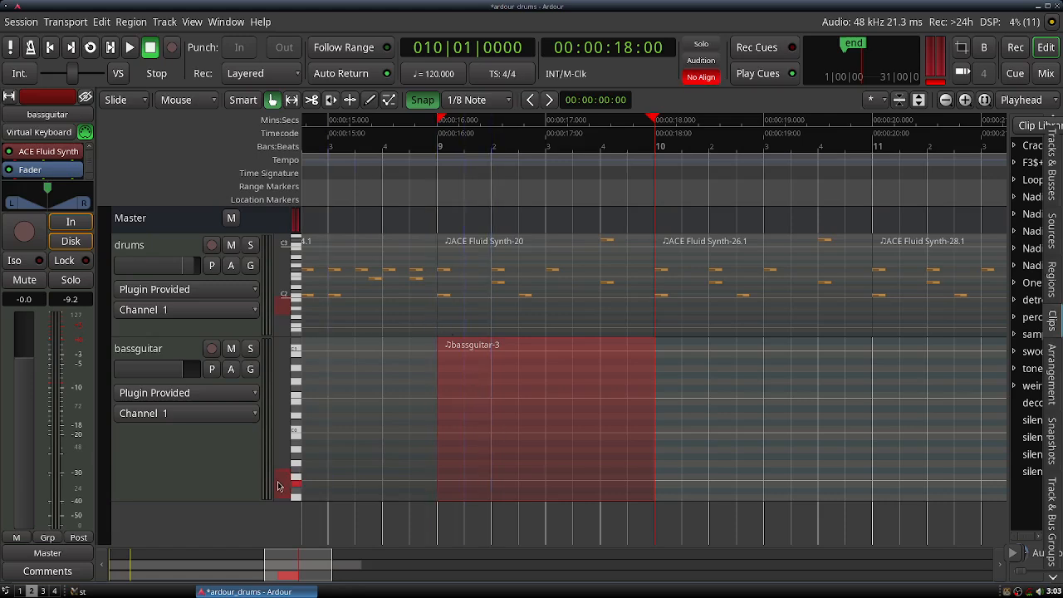
scroll(279, 486, up, 1)
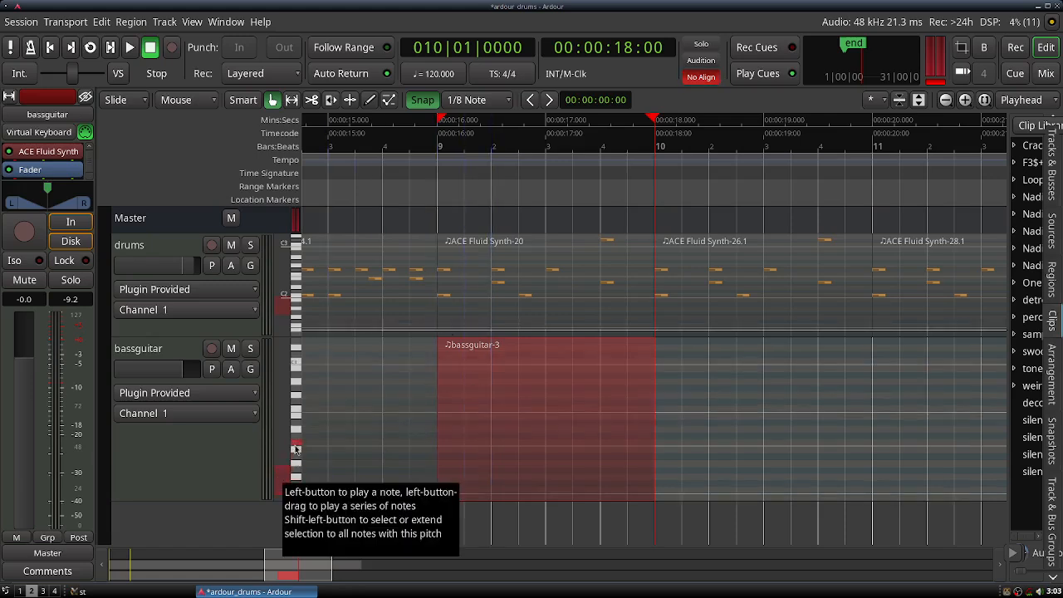
click(294, 449)
drag(282, 482, 282, 472)
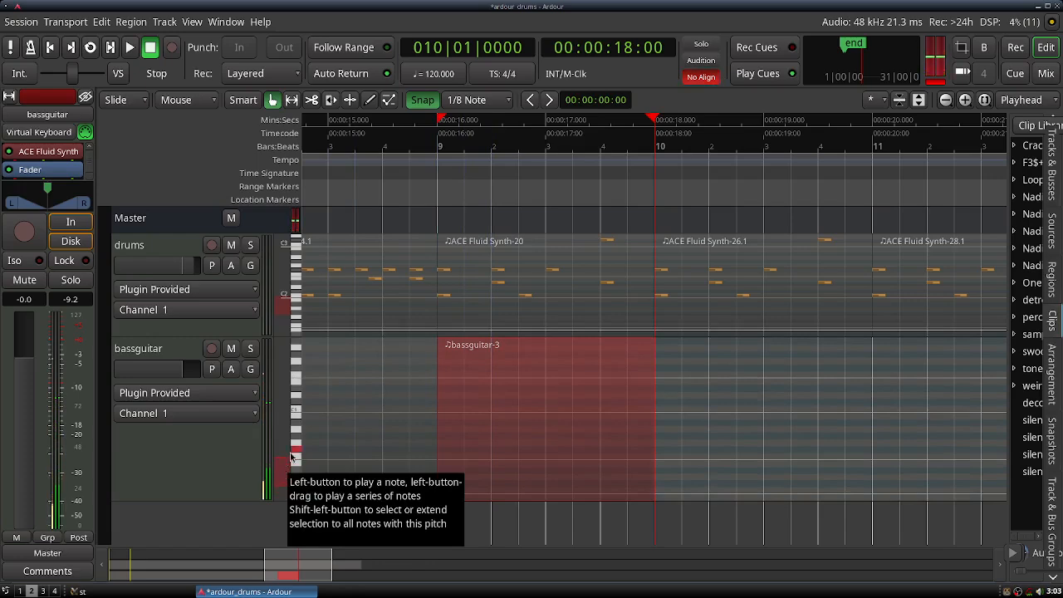
click(294, 459)
click(295, 425)
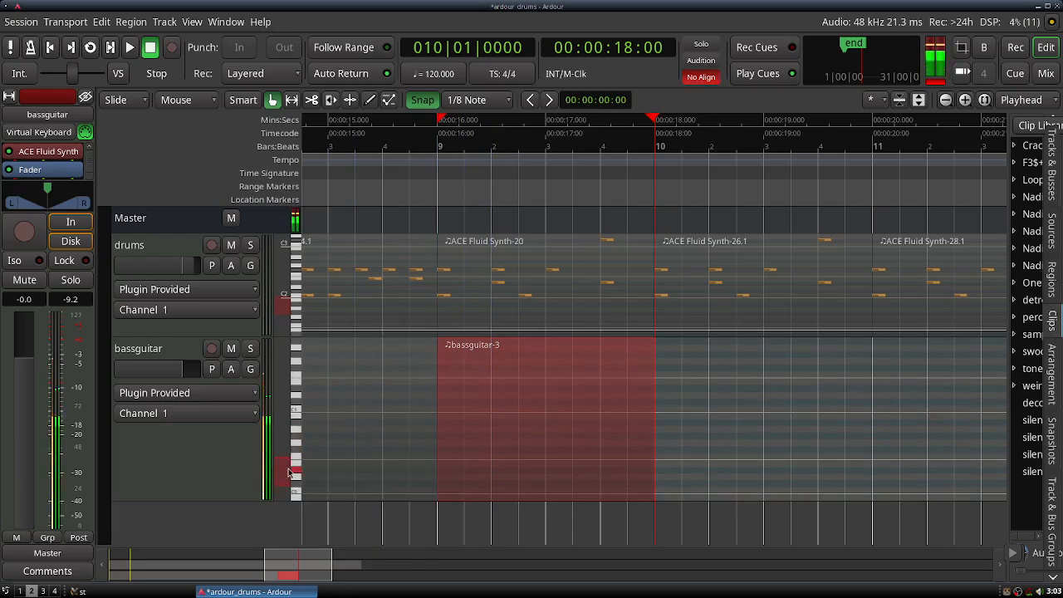
drag(285, 471, 286, 456)
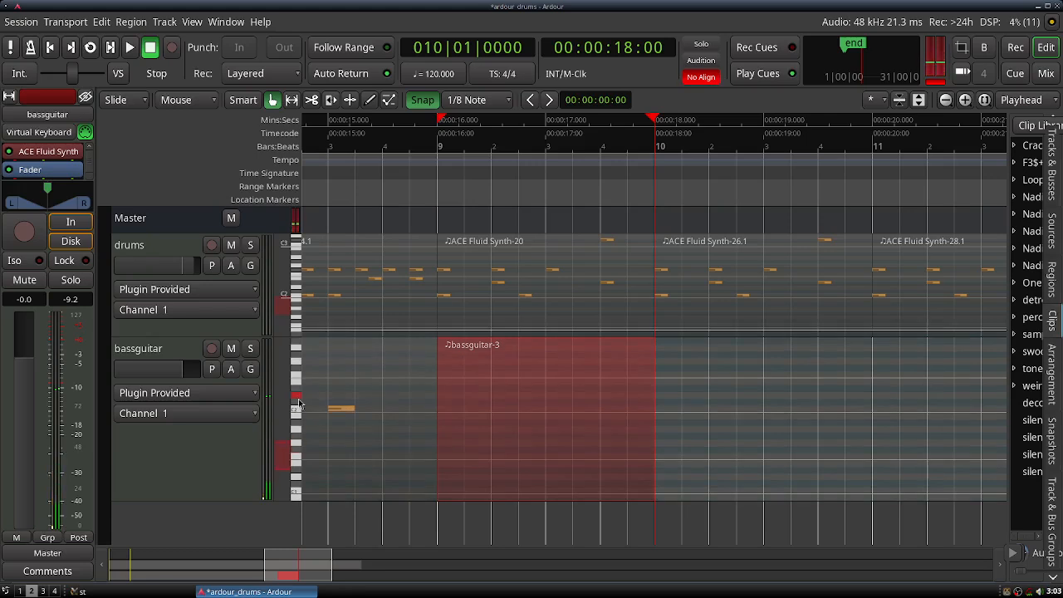
- Draw half-beat D2 notes on beat 1 and halfway between beats 2 and 3 of the bar 9 bassguitar region
click(371, 101)
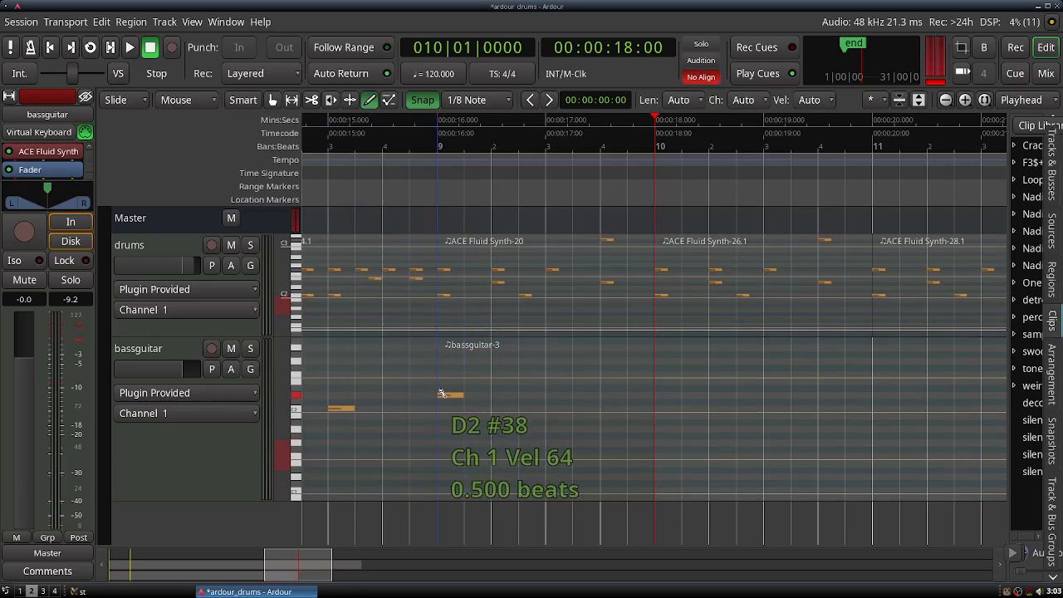
click(441, 393)
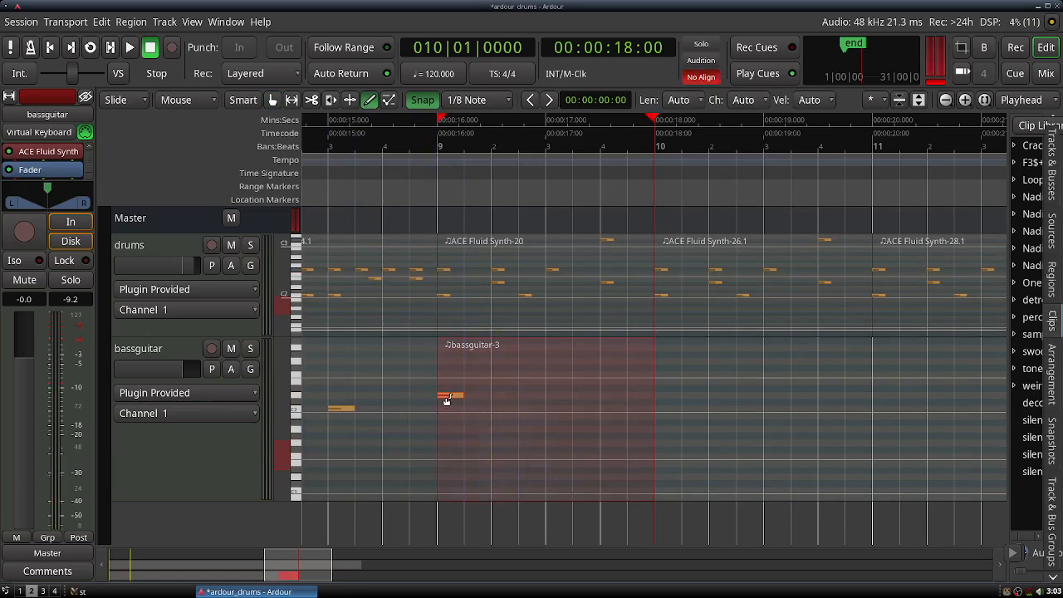
click(514, 393)
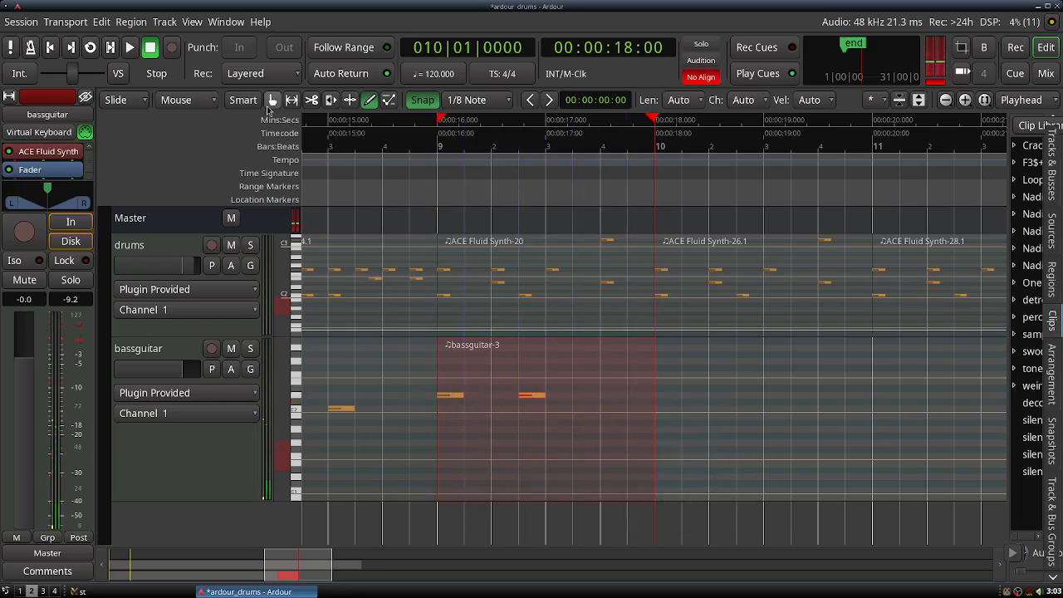
- Copy the bar 9 bassguitar region to bar 10 and transpose the copy up 5 semitones
click(271, 101)
drag(477, 421, 695, 399)
right_click(744, 383)
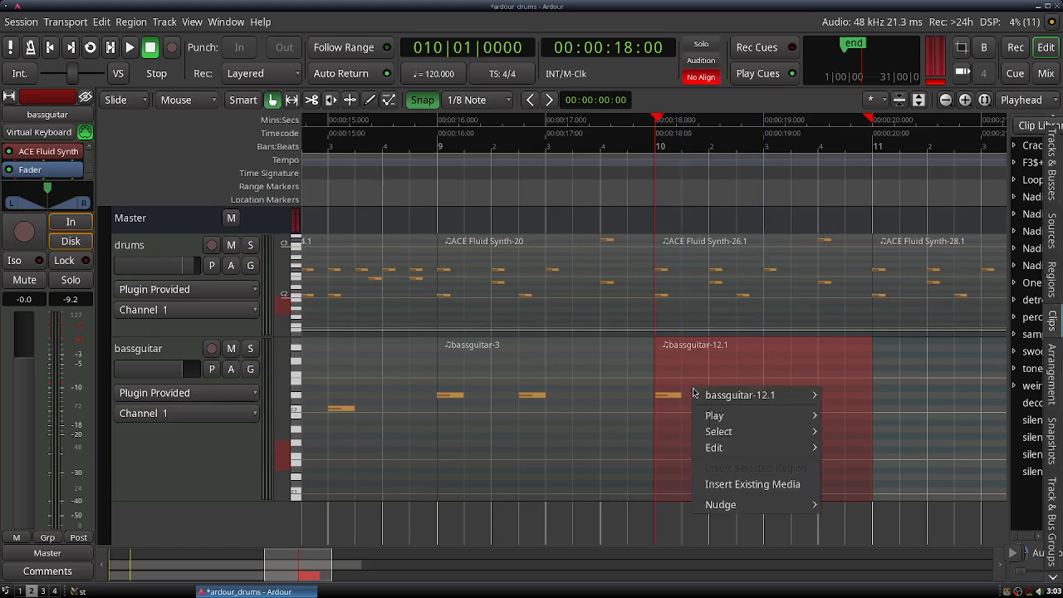
mouse_move(735, 395)
mouse_move(846, 360)
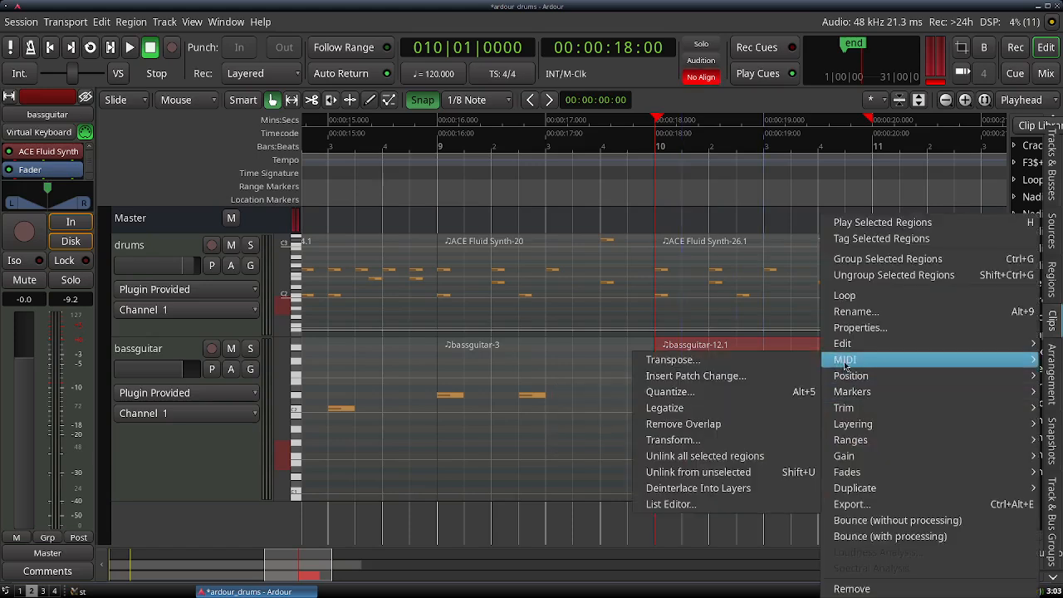
click(719, 362)
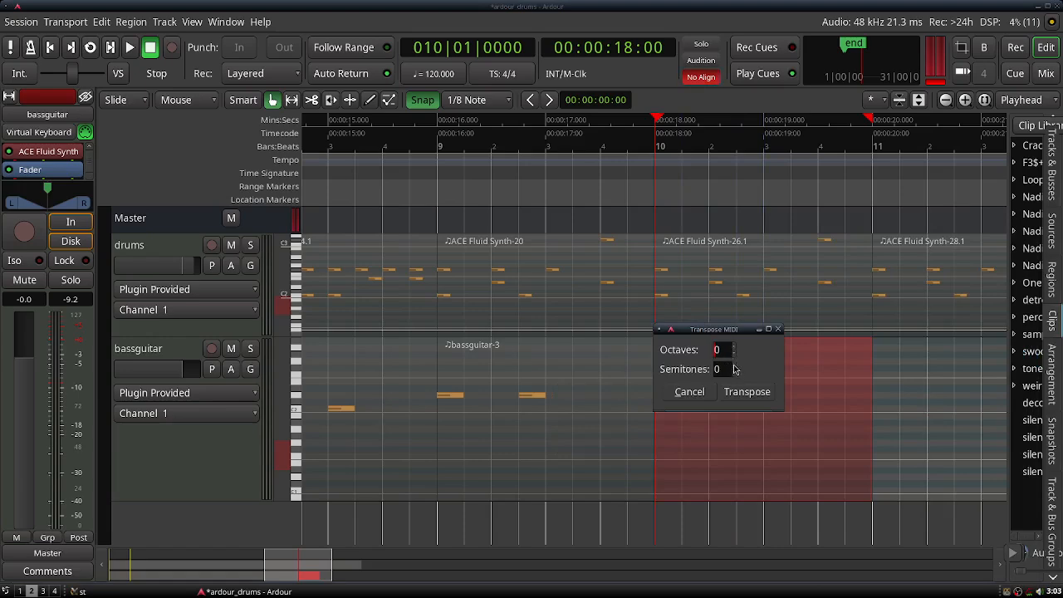
click(743, 392)
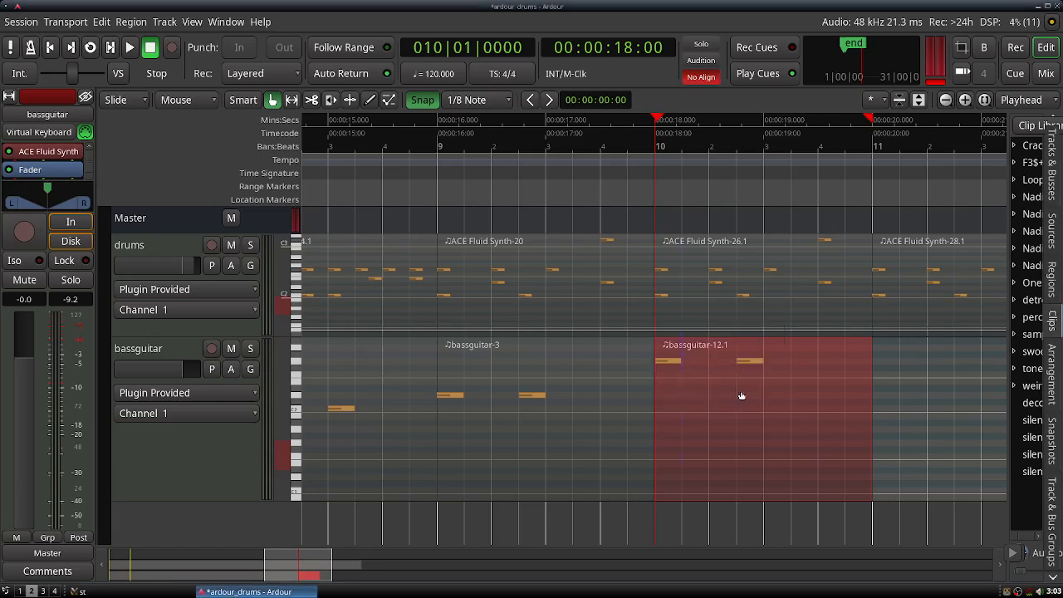
- Fill bars 11 and 12 of the bassguitar track with copies of the bar 10 region transposed down 7 semitones
drag(754, 404, 956, 391)
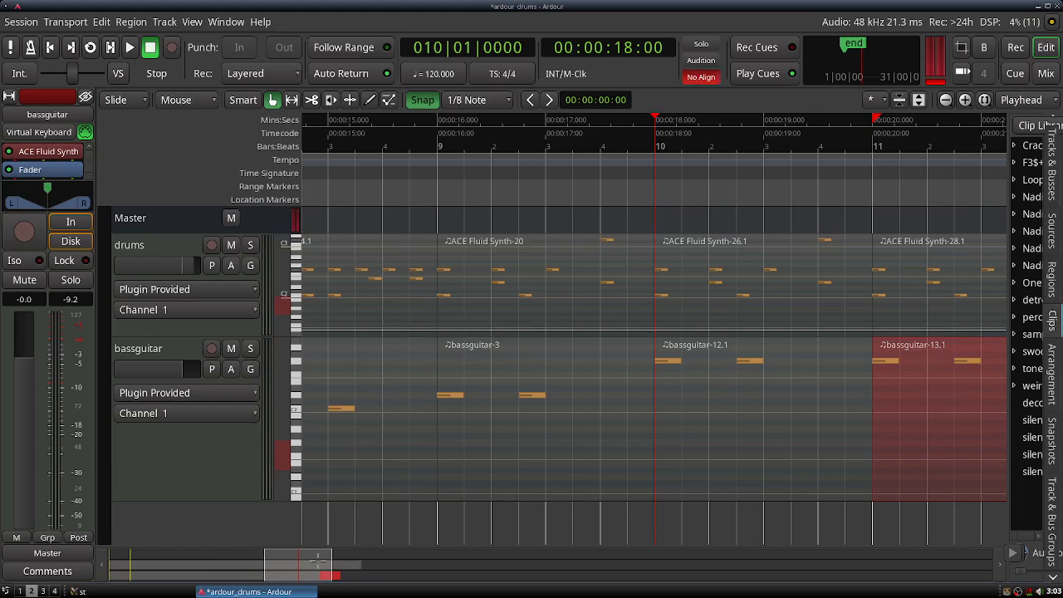
drag(318, 561, 357, 563)
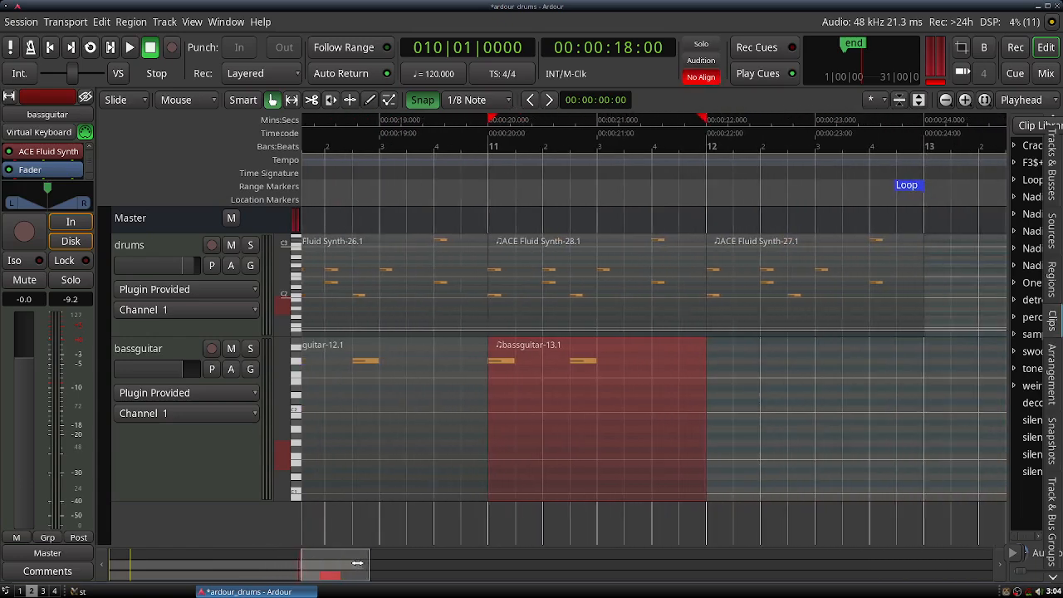
right_click(524, 386)
mouse_move(631, 391)
mouse_move(716, 391)
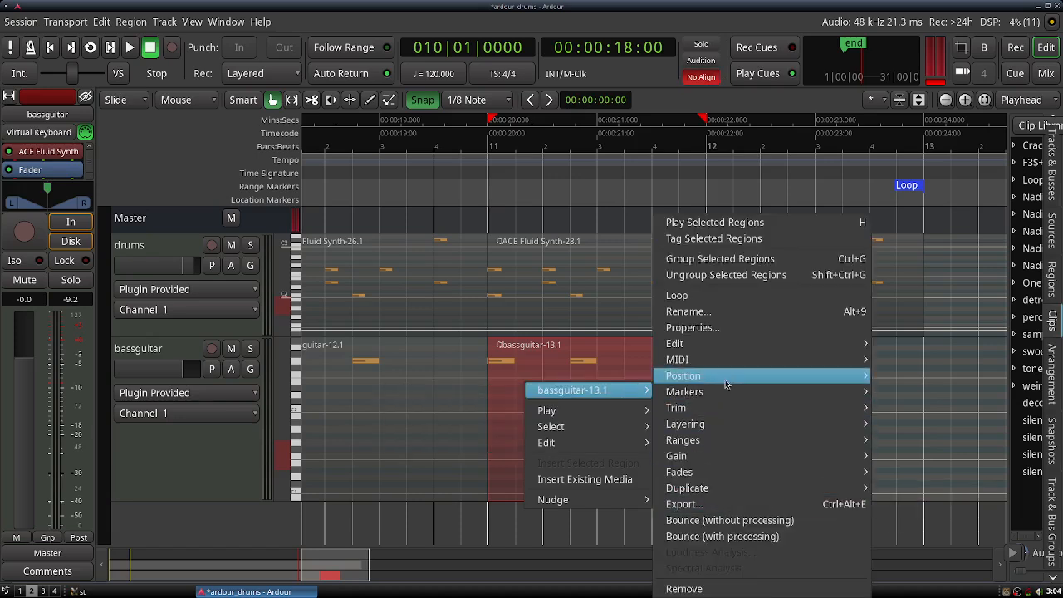
mouse_move(728, 359)
click(911, 359)
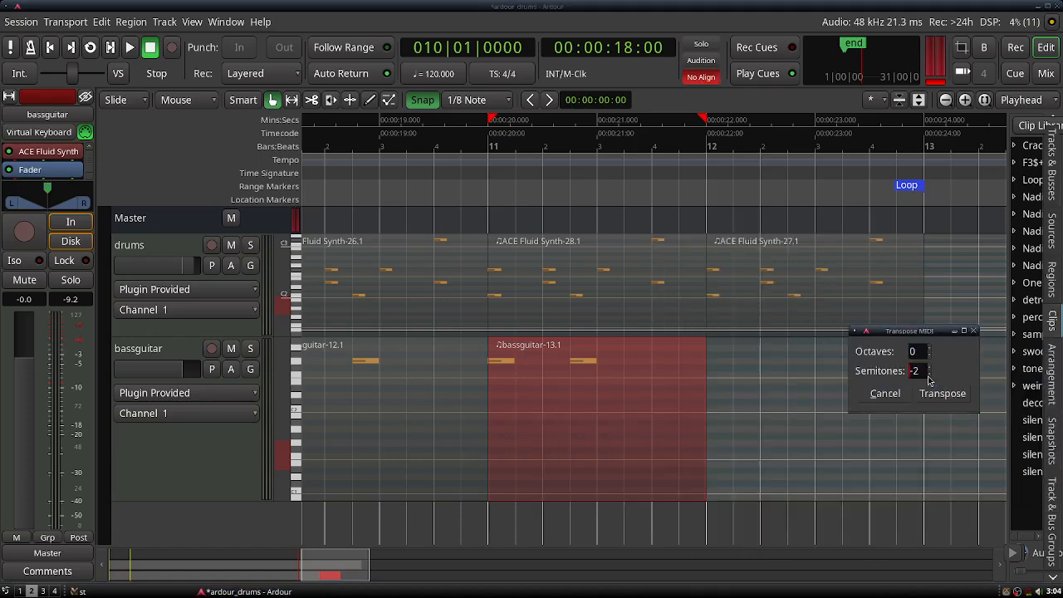
click(931, 392)
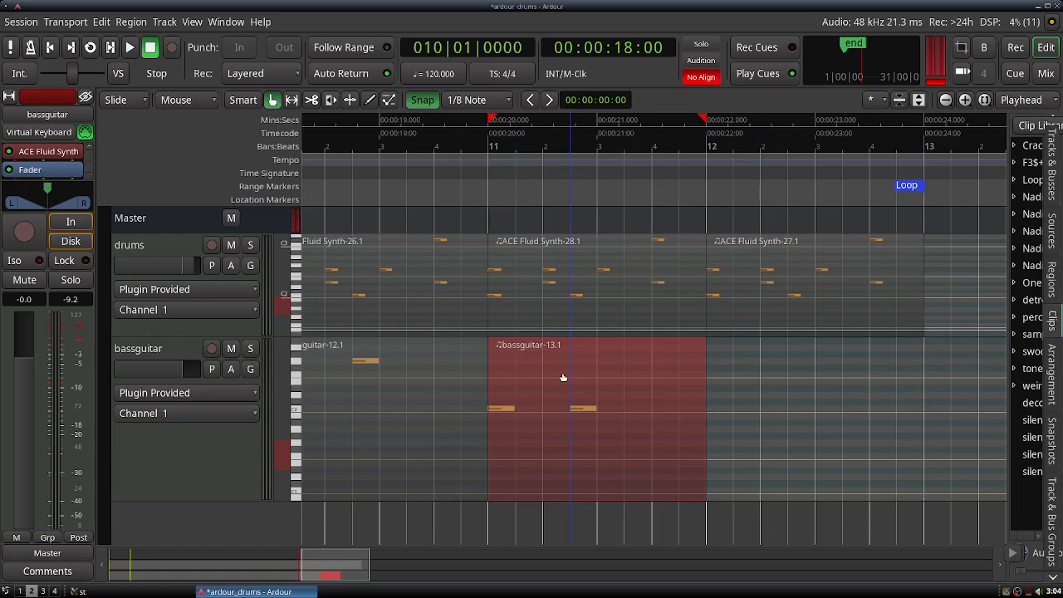
drag(563, 378, 788, 348)
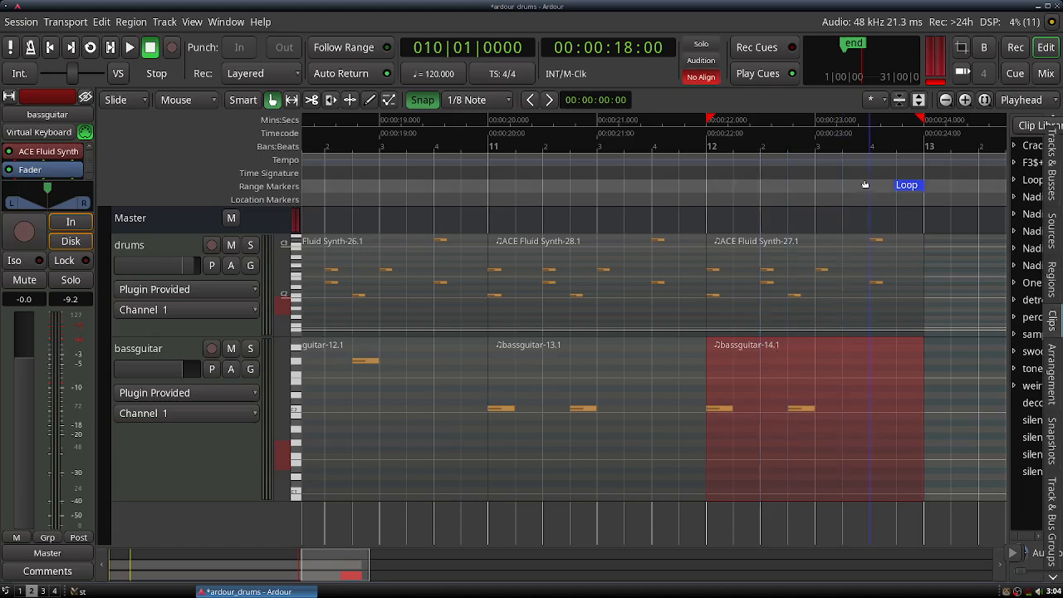
mouse_move(906, 184)
mouse_down()
mouse_move(621, 185)
mouse_move(921, 184)
mouse_move(760, 184)
mouse_move(898, 191)
mouse_move(876, 202)
mouse_up()
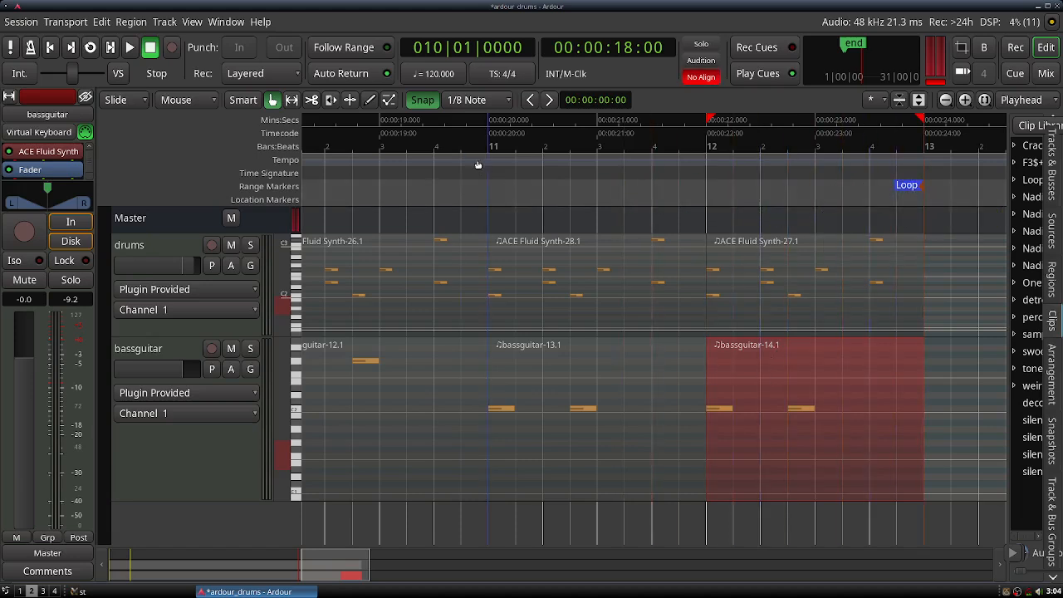
right_click(575, 188)
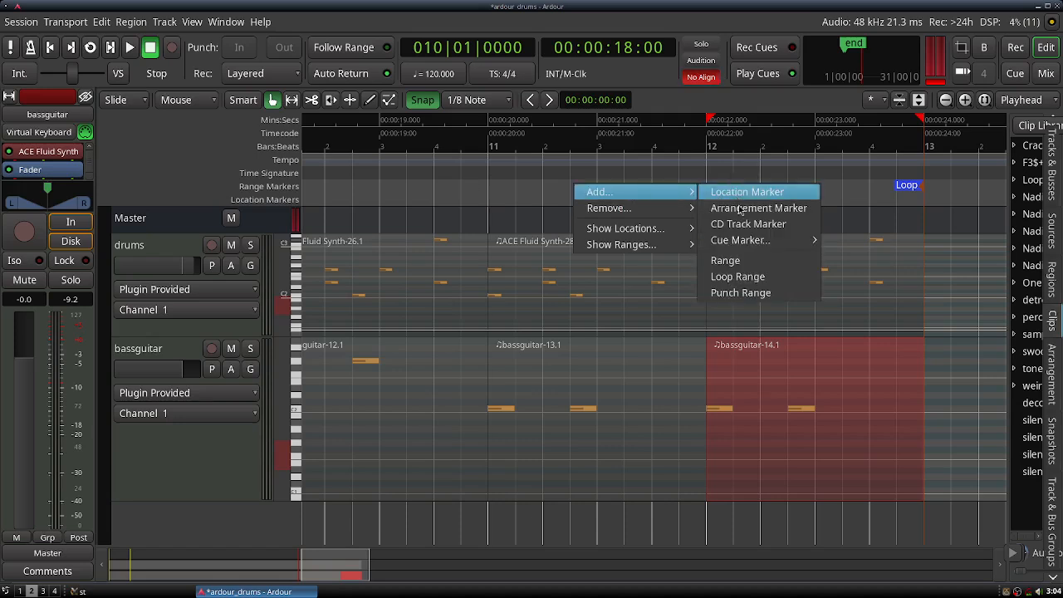
click(195, 162)
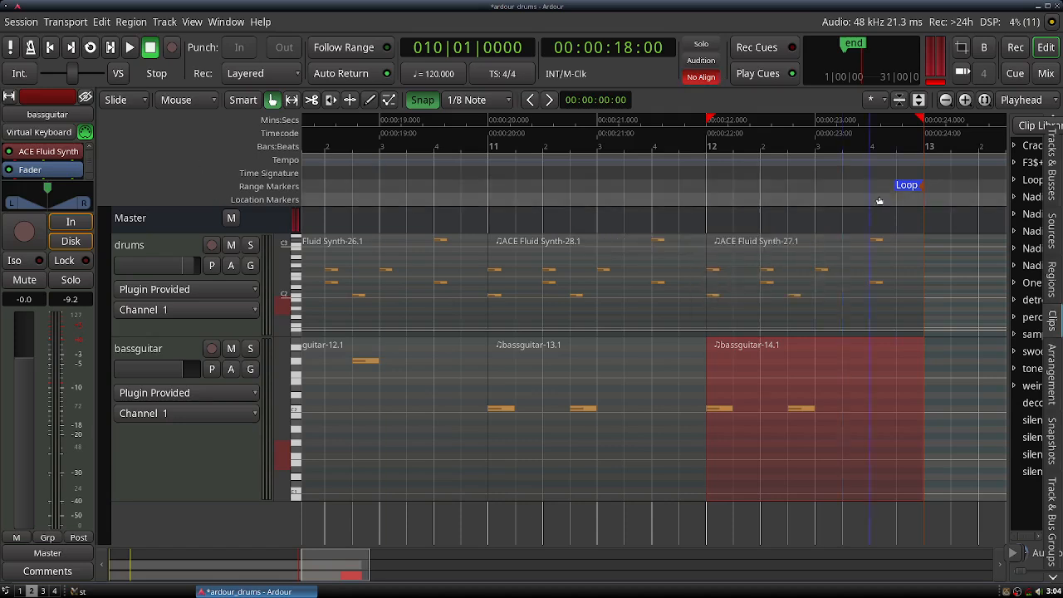
mouse_move(905, 185)
mouse_down()
mouse_move(879, 189)
mouse_move(905, 187)
mouse_up()
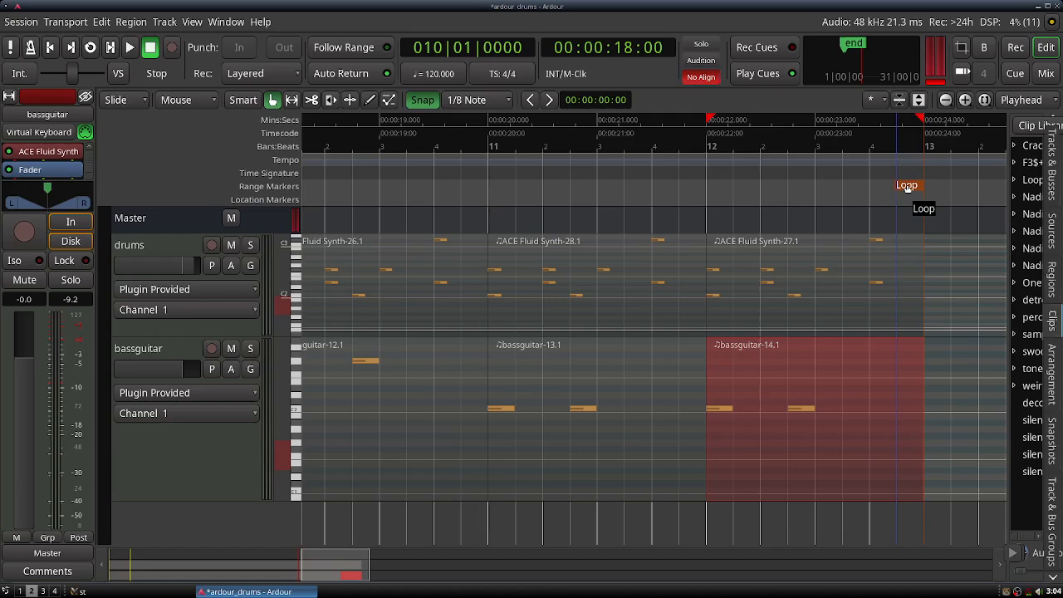
- Move the loop start marker to about mid-bar 3 and the loop end marker to late bar 8, uncovering the session start and end markers
click(945, 100)
click(945, 100)
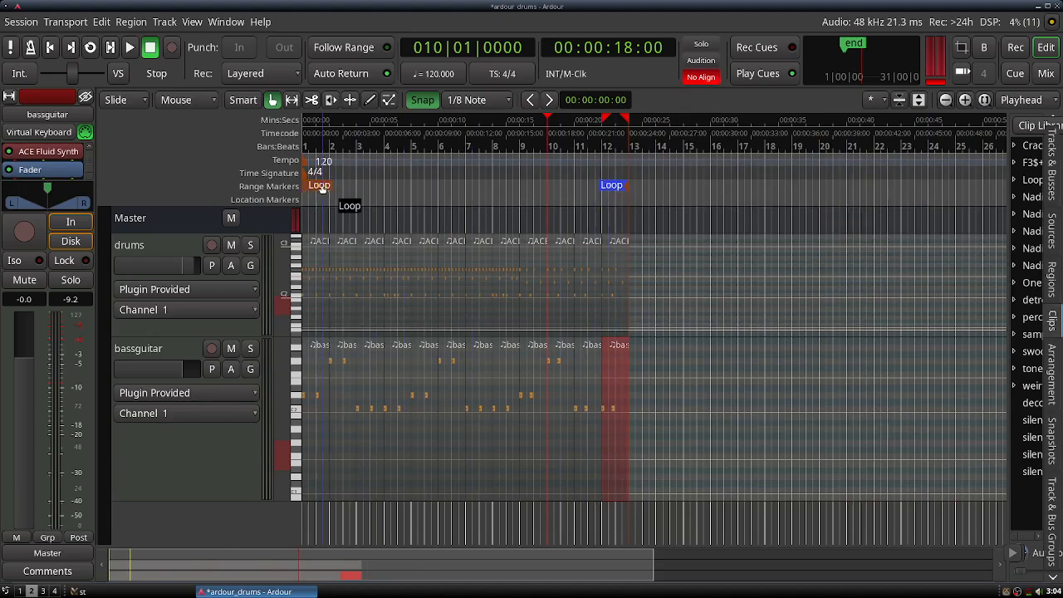
drag(321, 188, 316, 189)
mouse_move(317, 190)
mouse_down()
mouse_move(584, 197)
mouse_move(488, 192)
mouse_up()
mouse_move(561, 188)
mouse_down()
mouse_move(621, 198)
mouse_move(609, 193)
mouse_up()
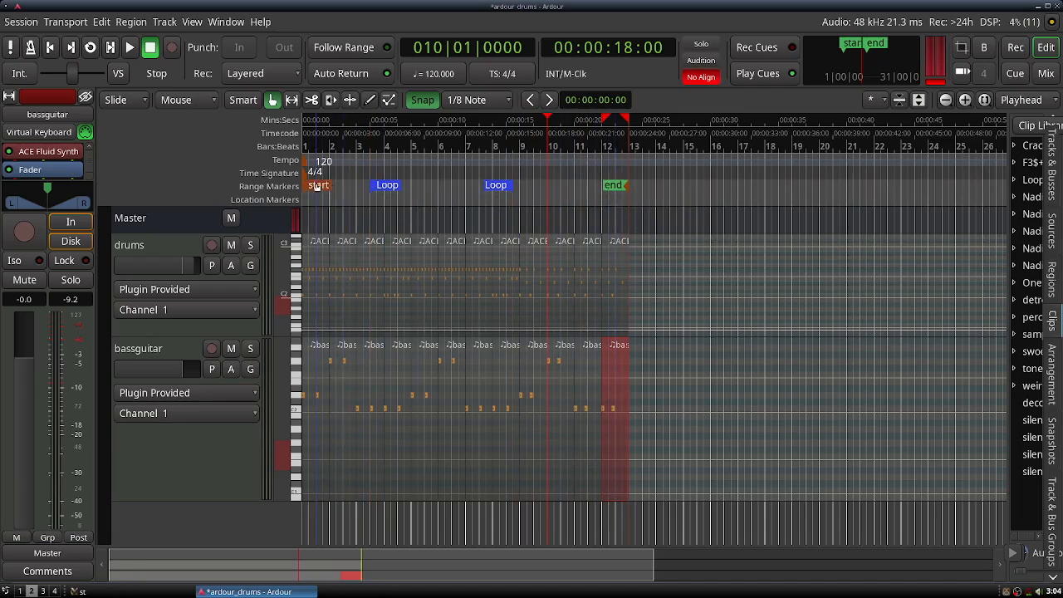
mouse_move(385, 189)
mouse_down()
mouse_move(367, 193)
mouse_move(438, 197)
mouse_move(381, 193)
mouse_up()
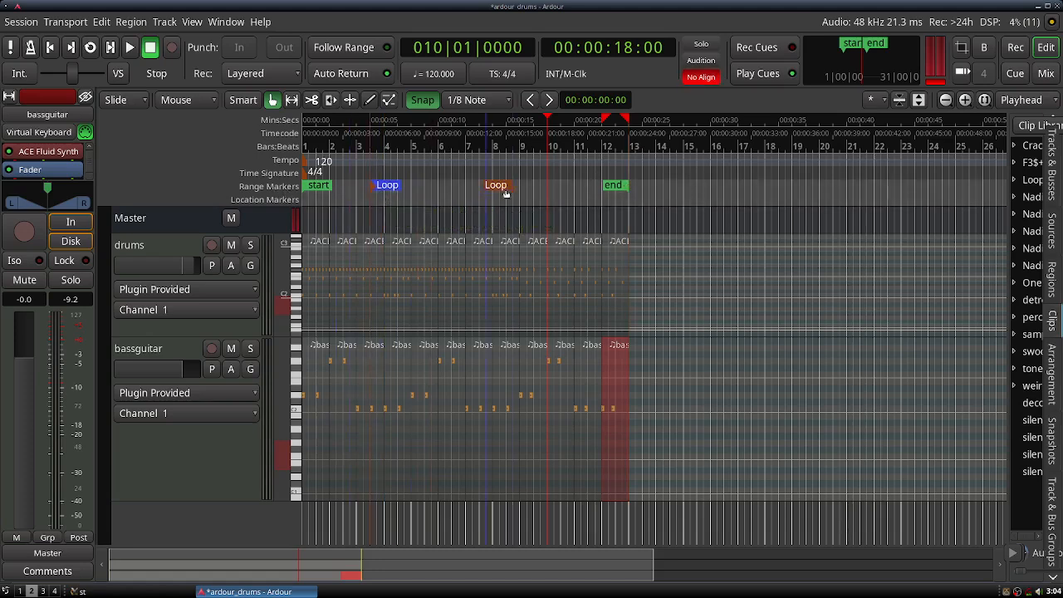
- Play the session's start-to-end range, lower the bassguitar track's fader to -8.3 dB while listening, and stop playback
right_click(316, 189)
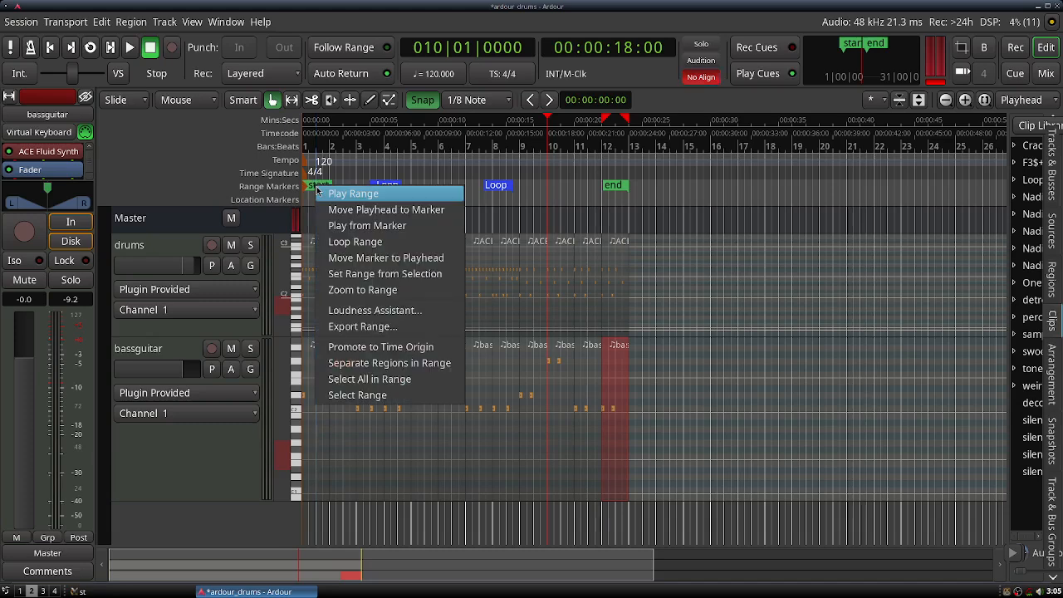
click(352, 194)
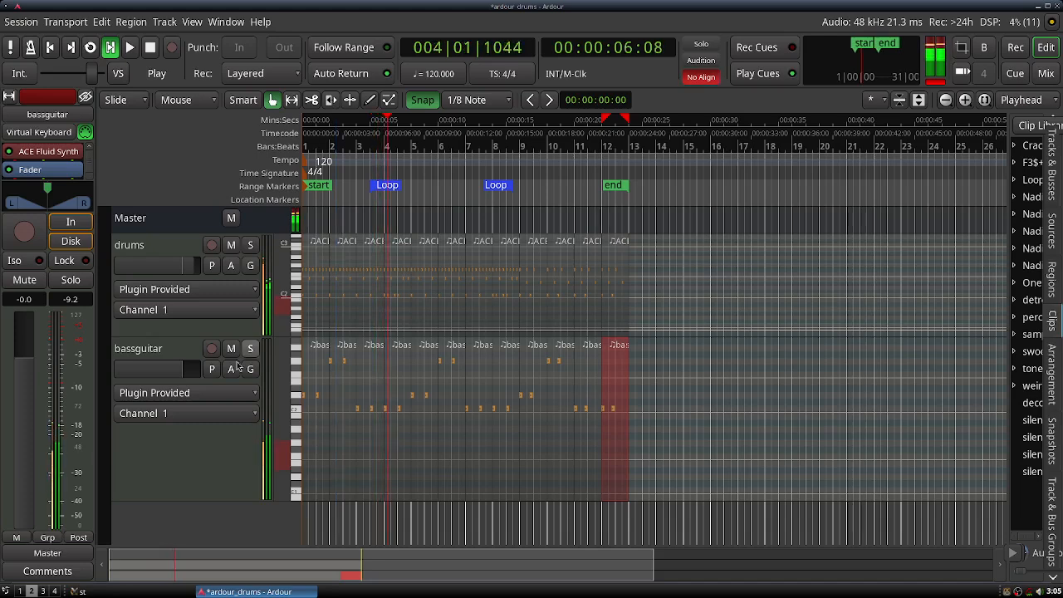
drag(177, 371, 164, 372)
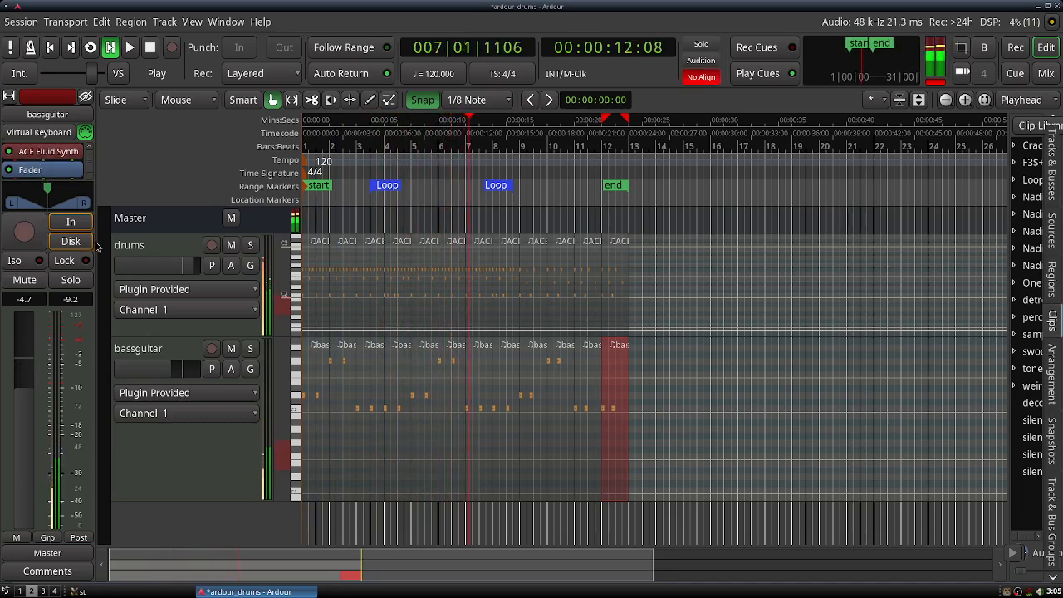
drag(166, 375, 159, 376)
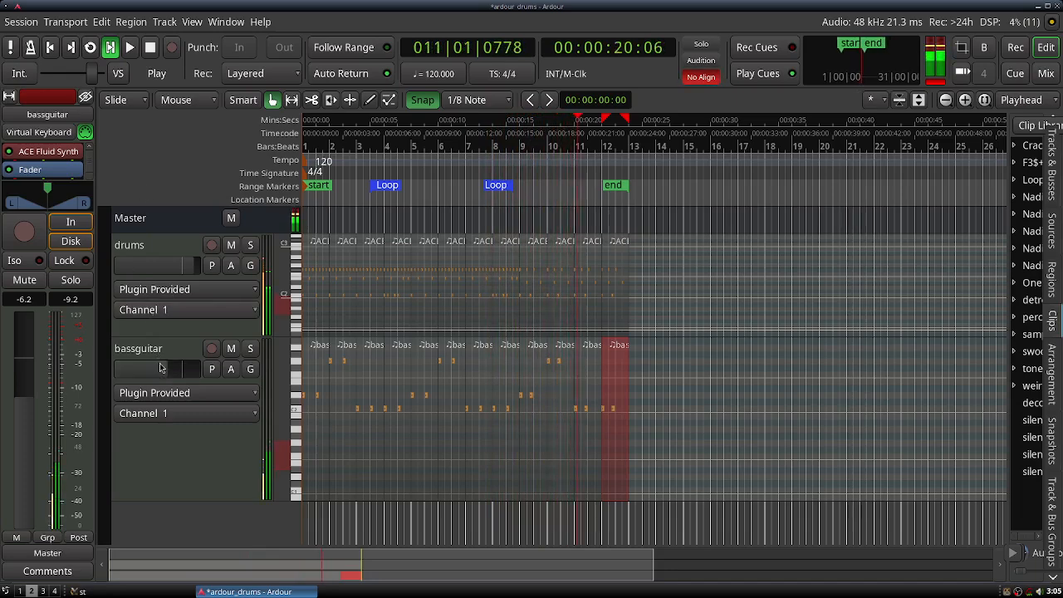
drag(157, 363, 152, 363)
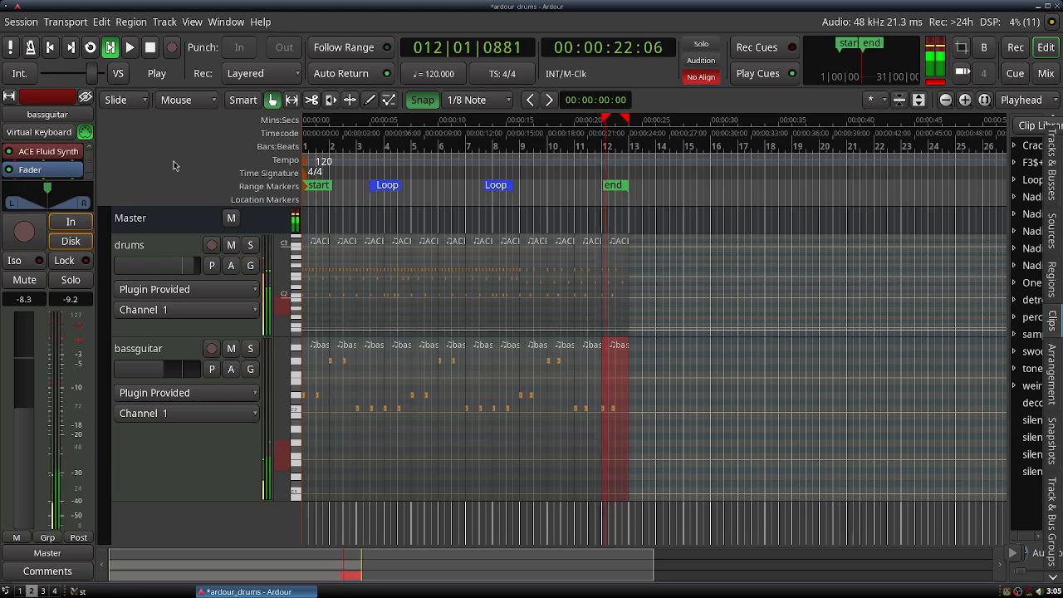
key(space)
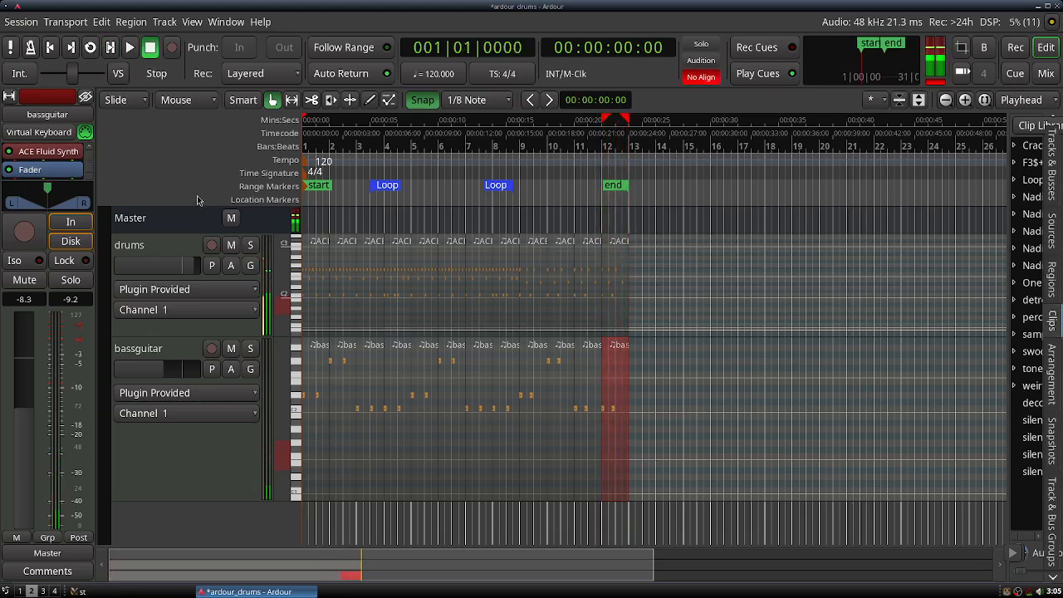
- Loop the session's start-to-end range so bars 1 through 12 play repeatedly
right_click(320, 186)
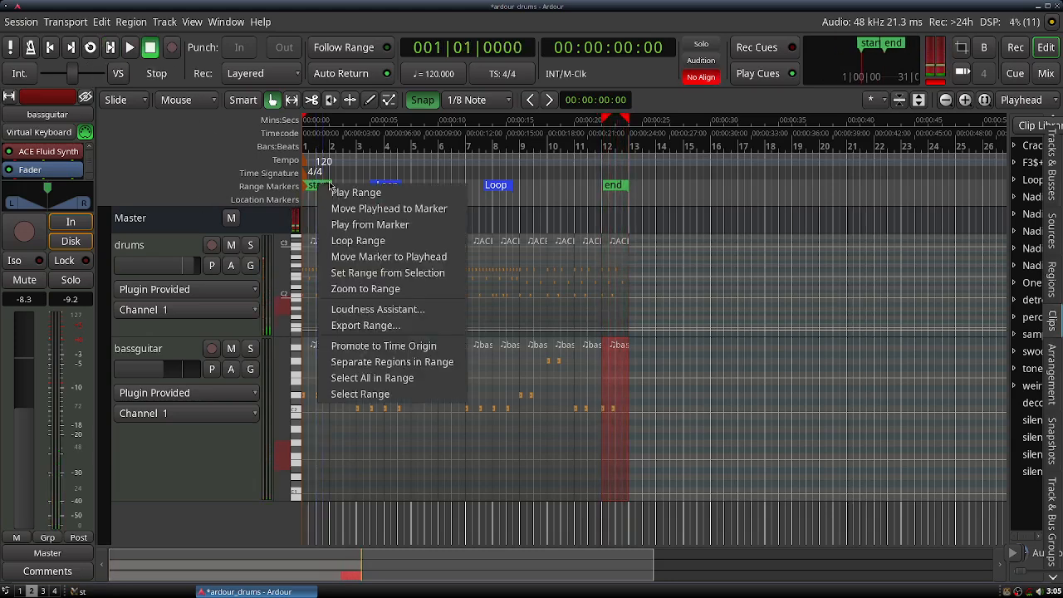
click(359, 241)
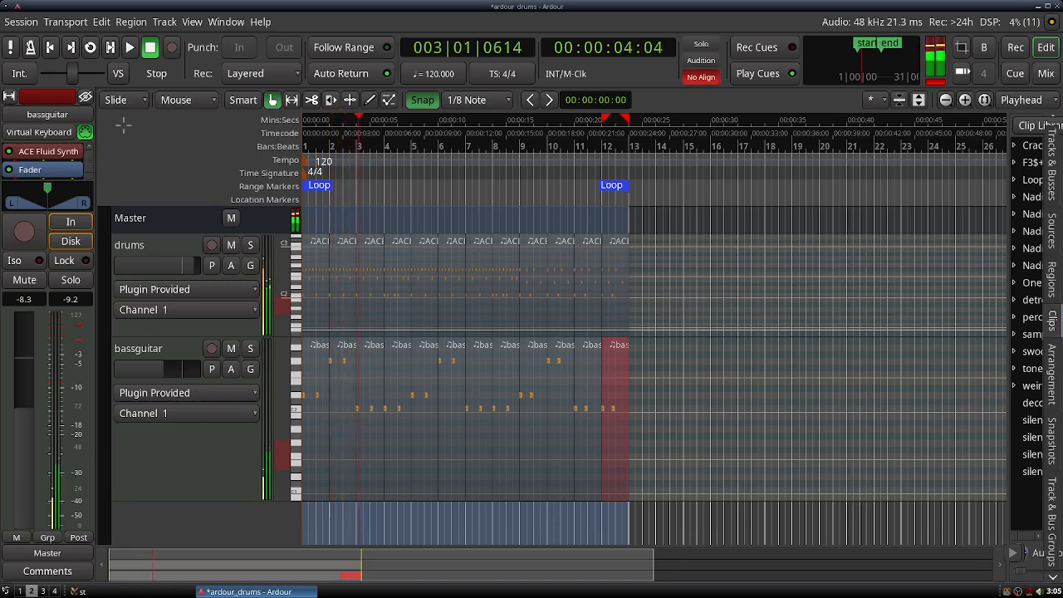
mouse_move(101, 104)
mouse_down()
mouse_move(84, 452)
mouse_move(30, 482)
mouse_up()
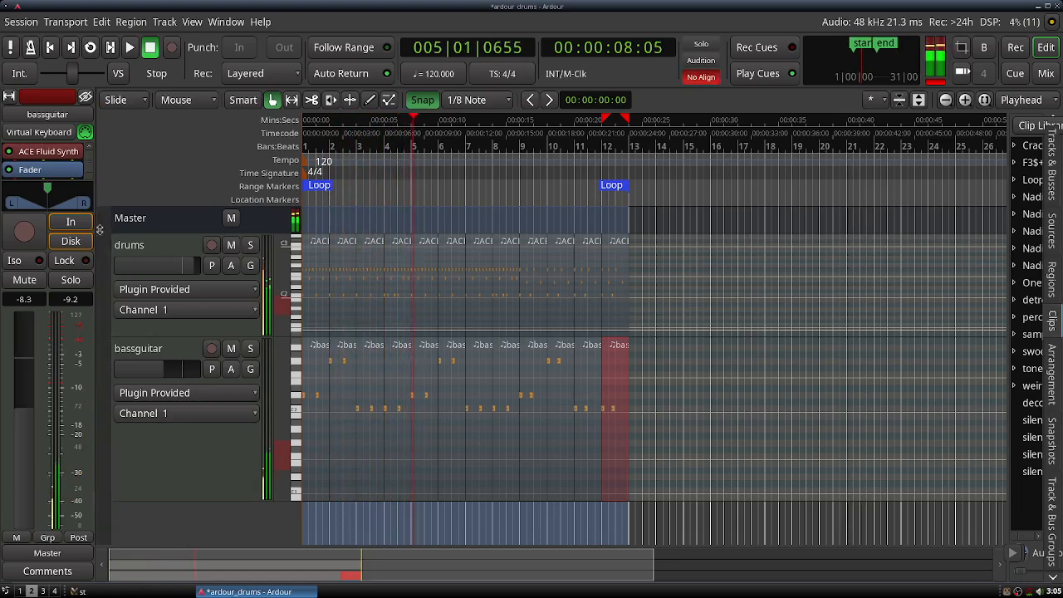
- Open the Plugin Selector for the bassguitar track's processors and search for "reverb"
right_click(46, 176)
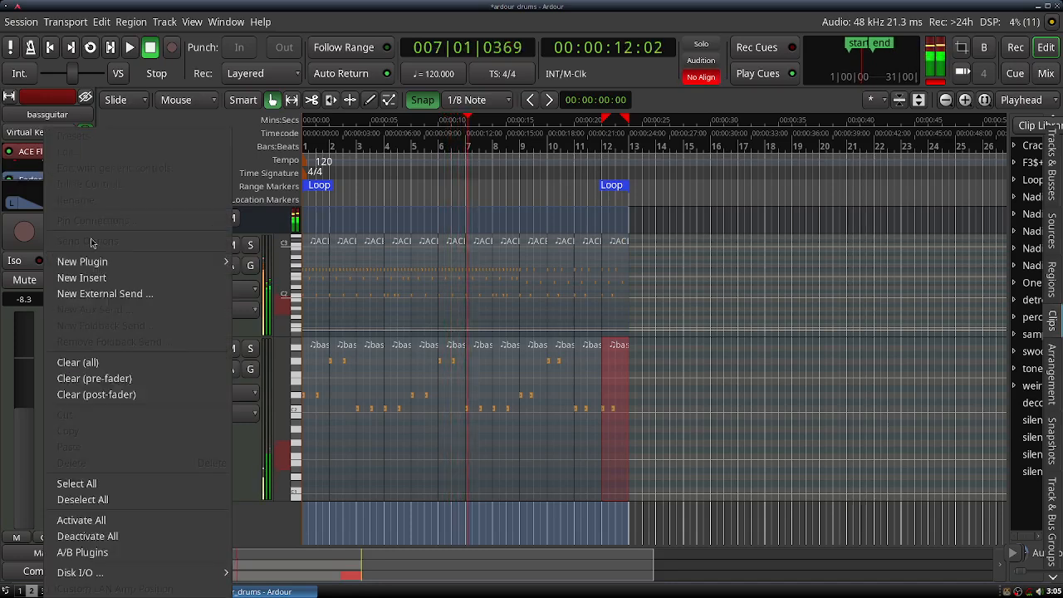
mouse_move(114, 266)
mouse_move(313, 263)
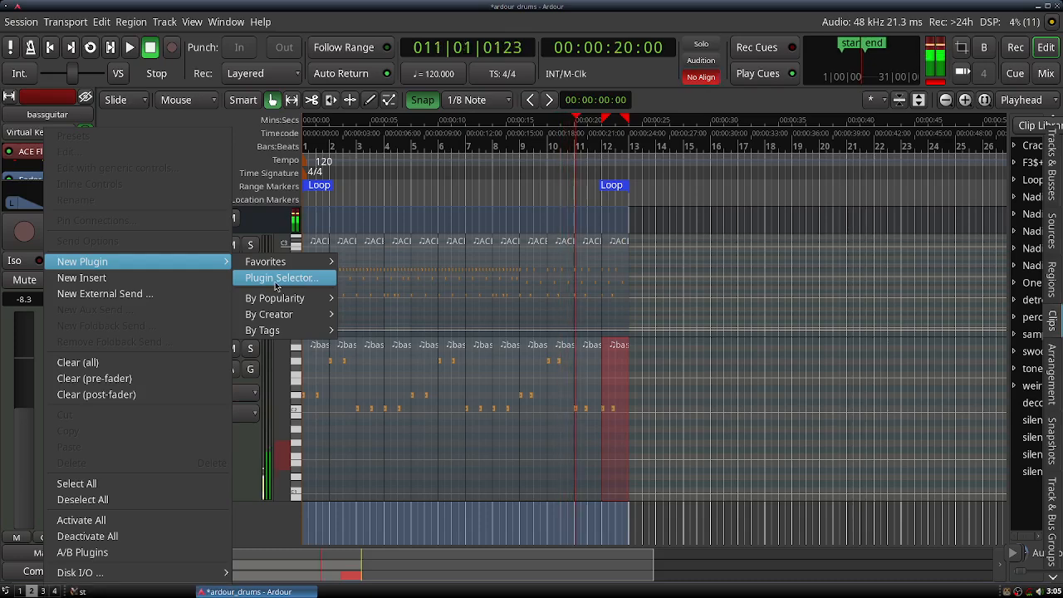
click(277, 285)
drag(244, 16, 284, 12)
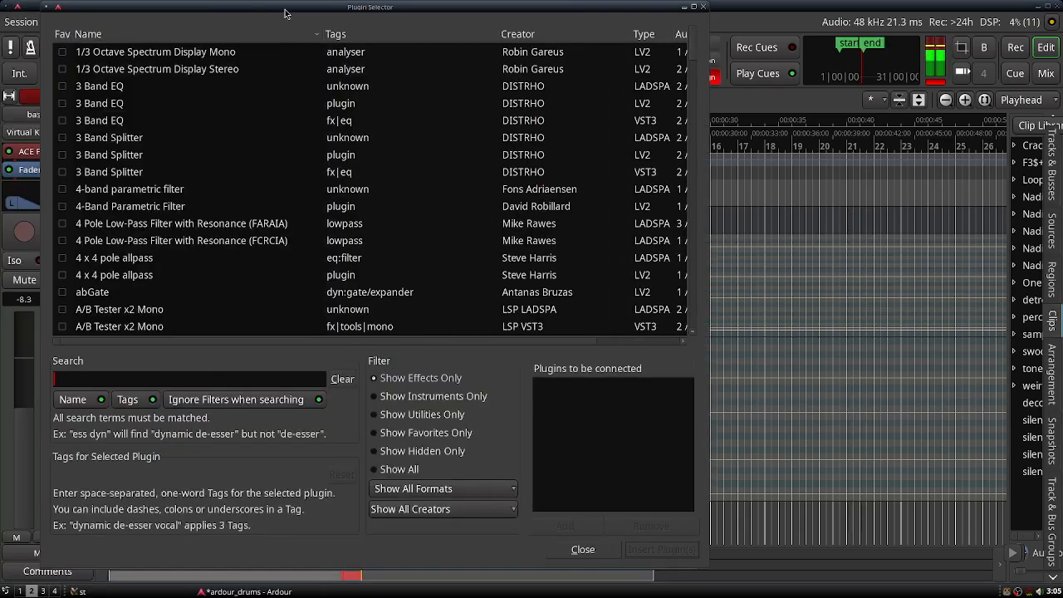
click(121, 378)
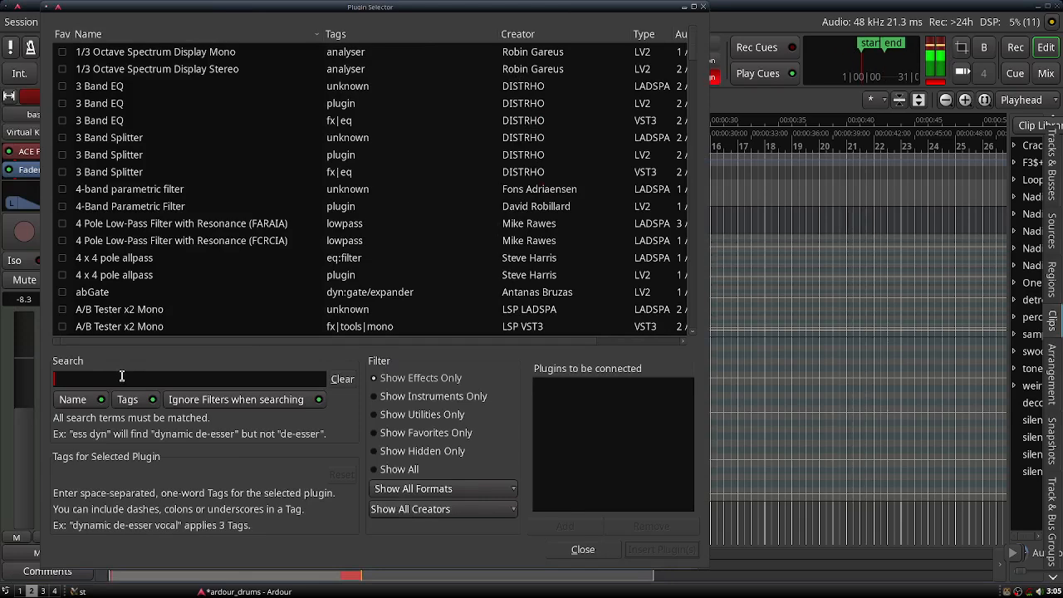
text(re)
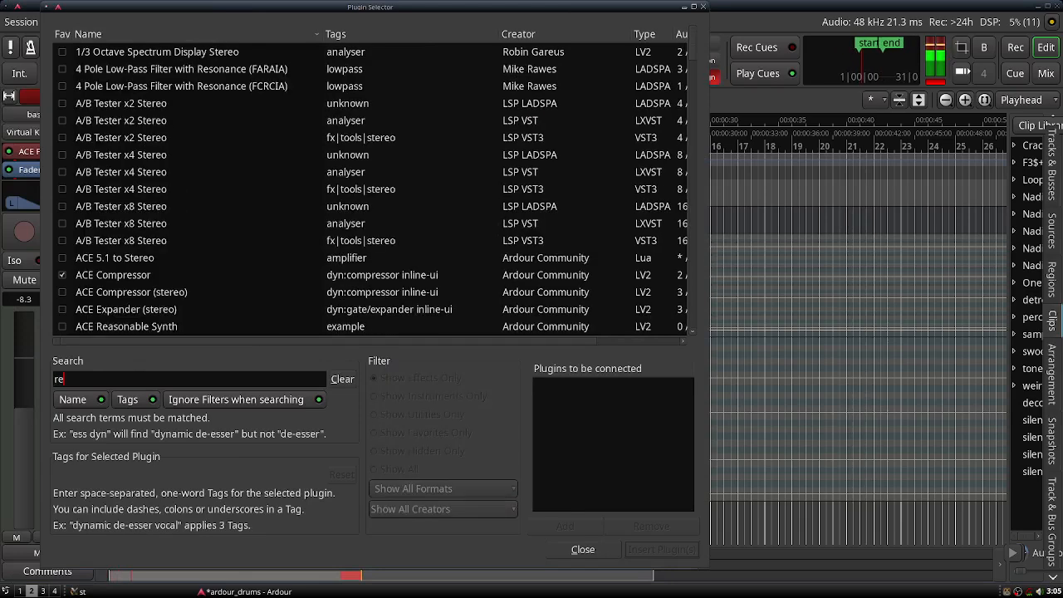
text(verb)
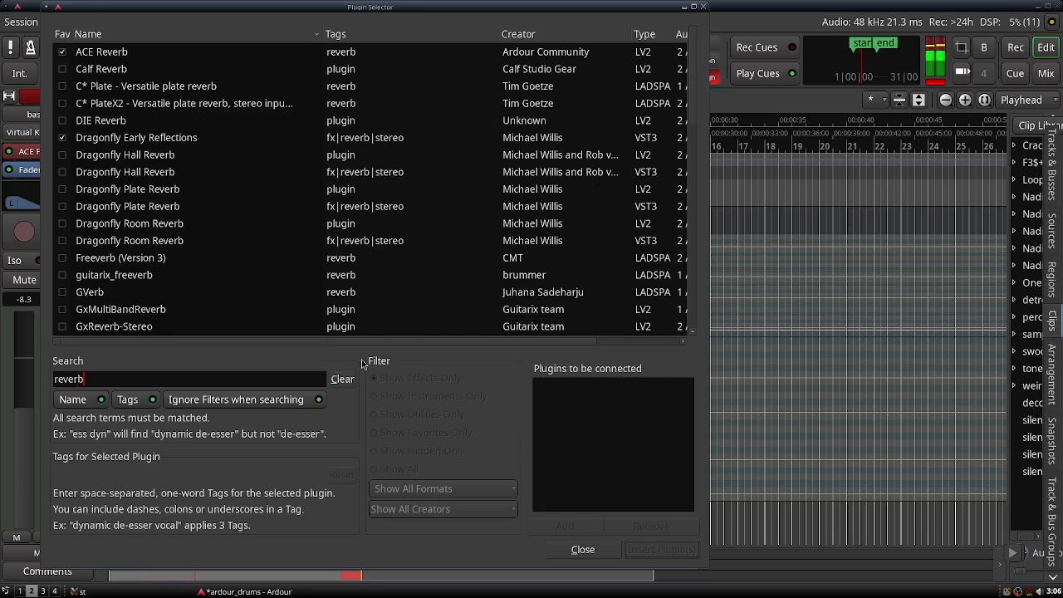
- Add ACE Reverb to the list of plugins to be connected
click(146, 56)
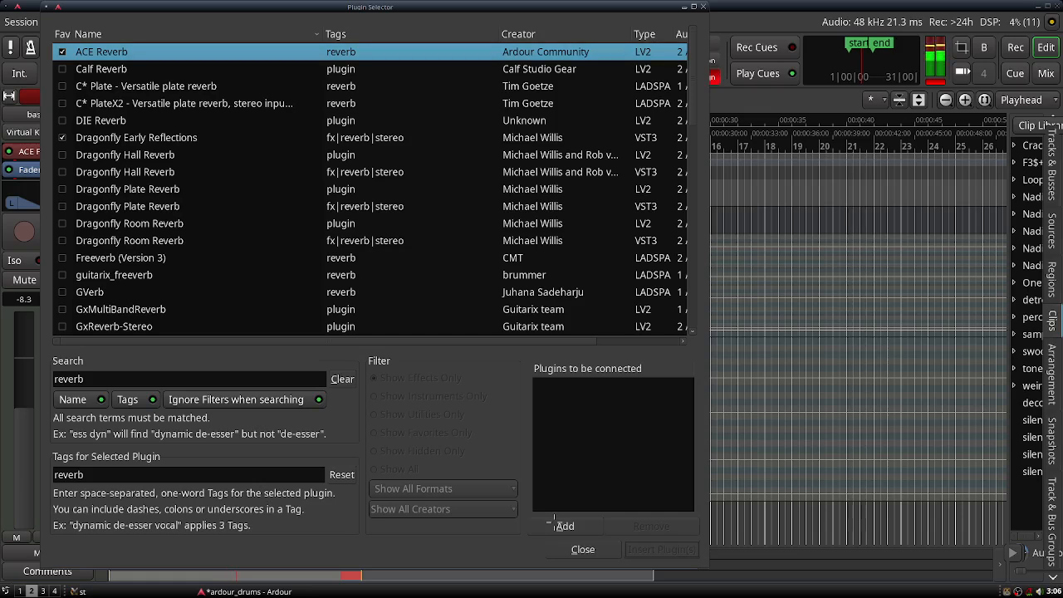
mouse_move(547, 564)
mouse_down()
mouse_move(601, 528)
mouse_move(543, 507)
mouse_up()
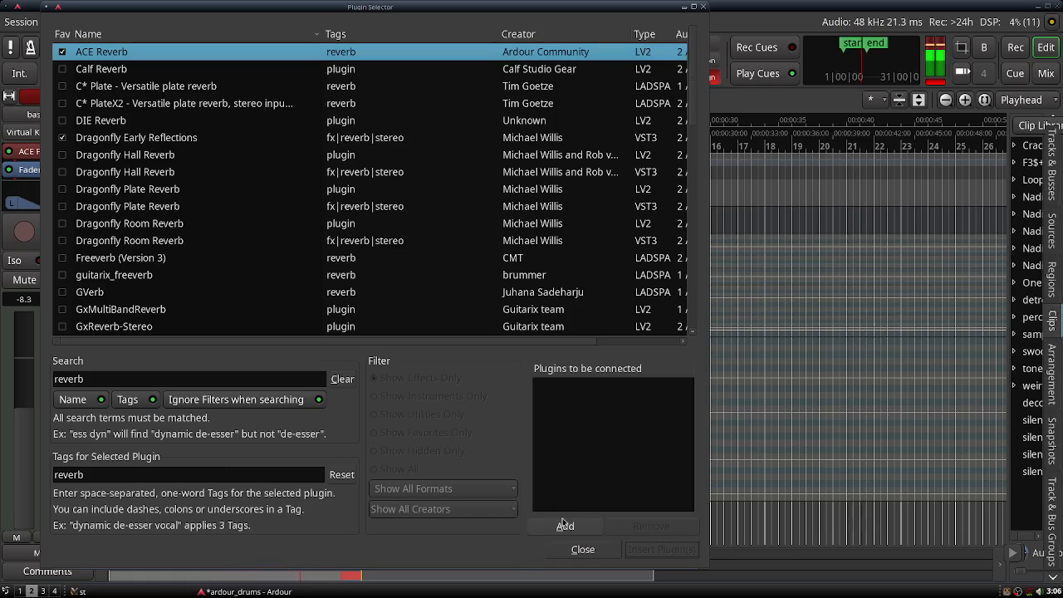
click(566, 525)
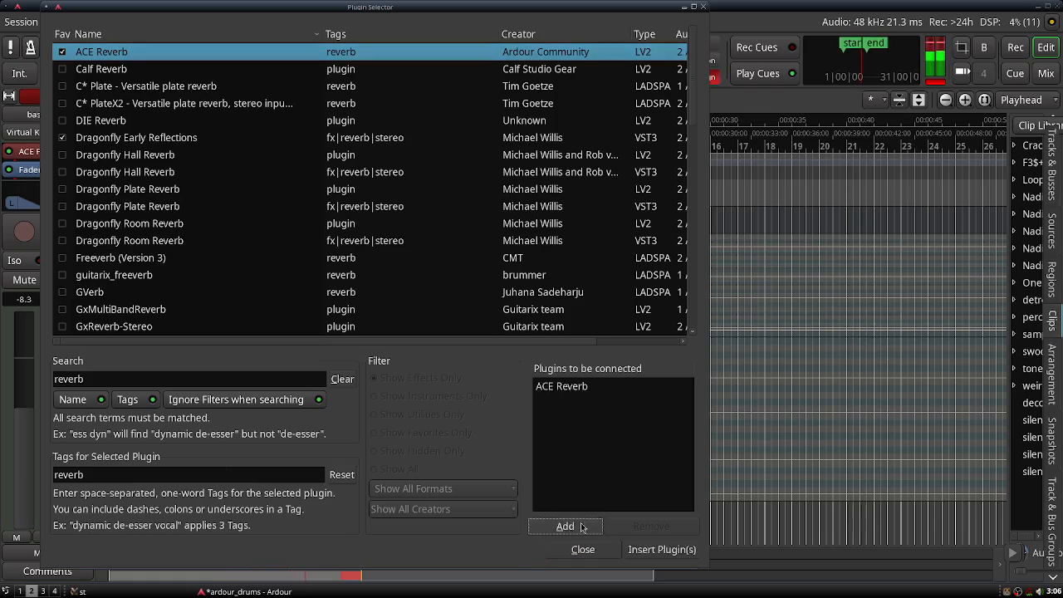
- Insert ACE Reverb on the bassguitar track and set its Blend to 0.465 and Room Size to 0.760
click(663, 556)
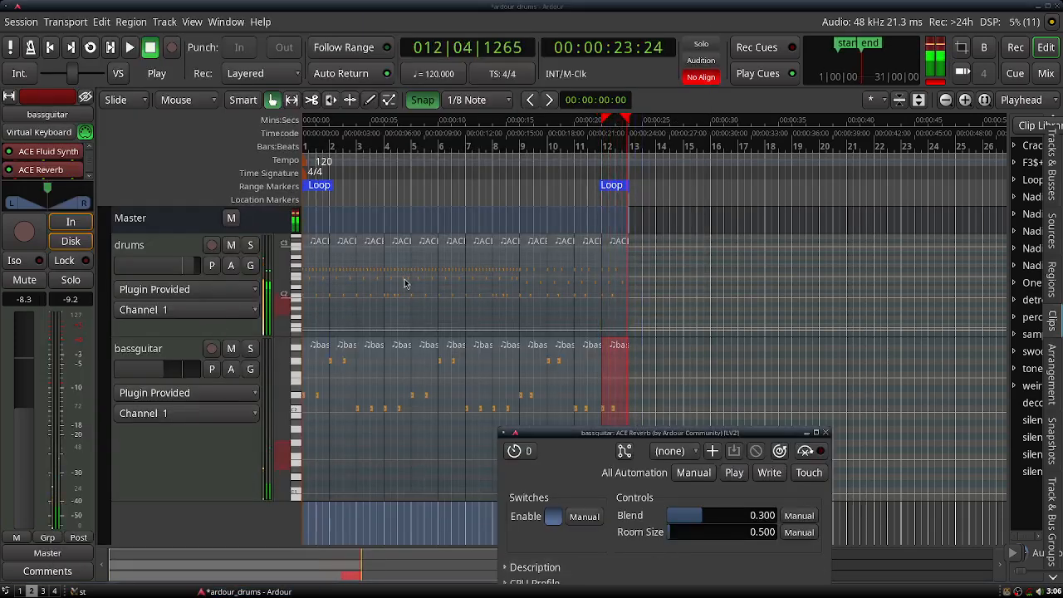
drag(406, 284, 405, 284)
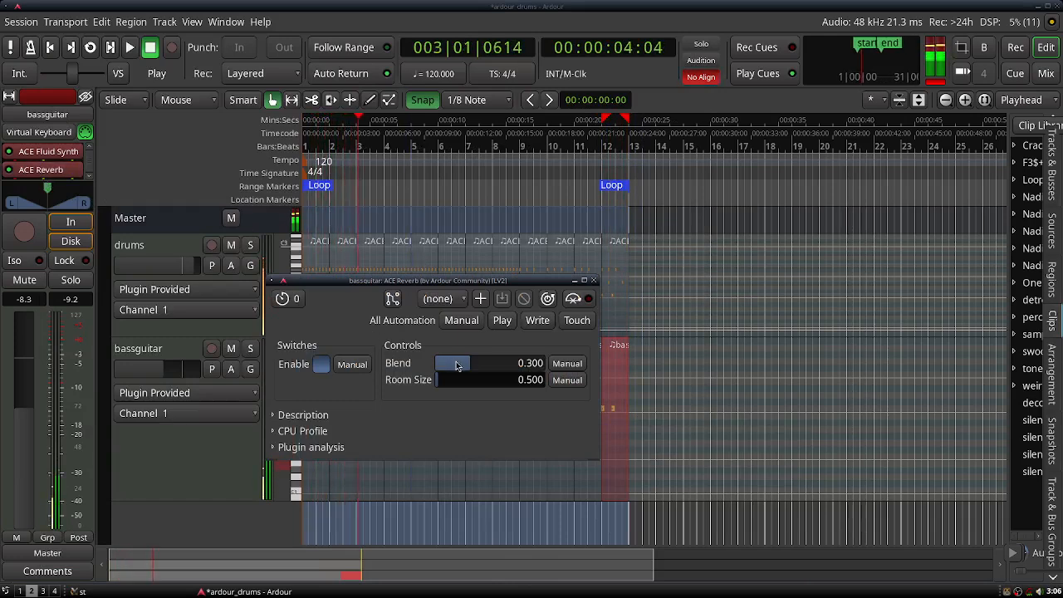
drag(438, 381, 492, 381)
double_click(491, 381)
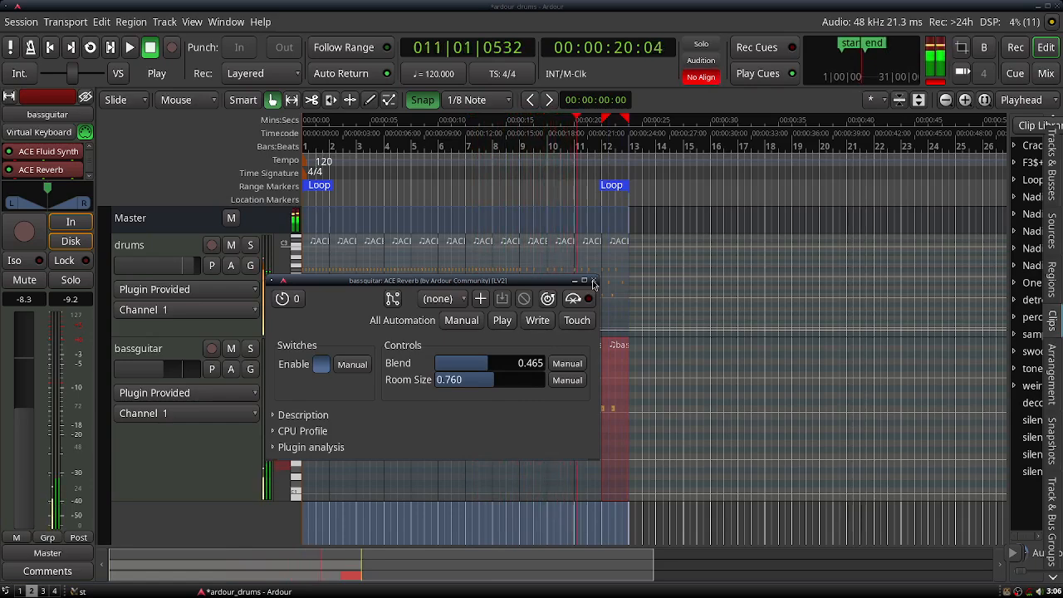
click(593, 281)
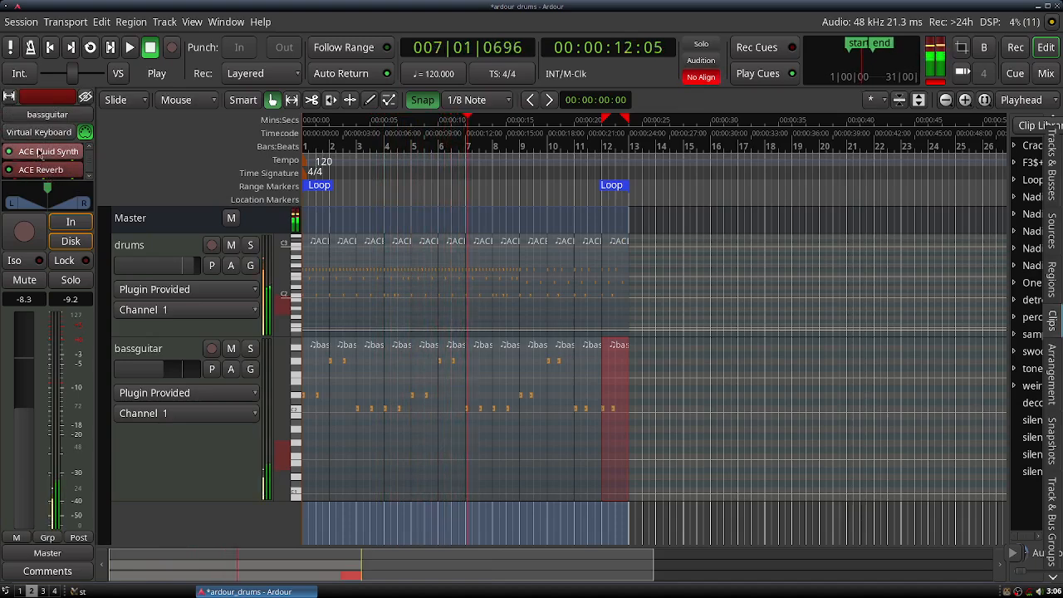
- Add the favorite x42-eq - Parametric Equalizer Mono (VST2) plugin after ACE Reverb on the bassguitar track
scroll(88, 166, down, 1)
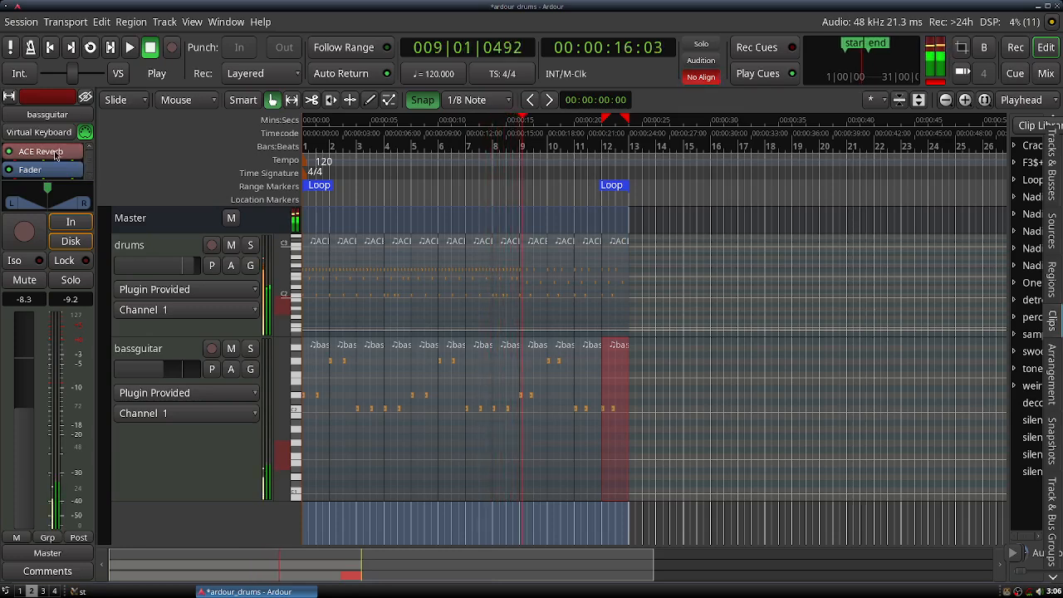
right_click(55, 155)
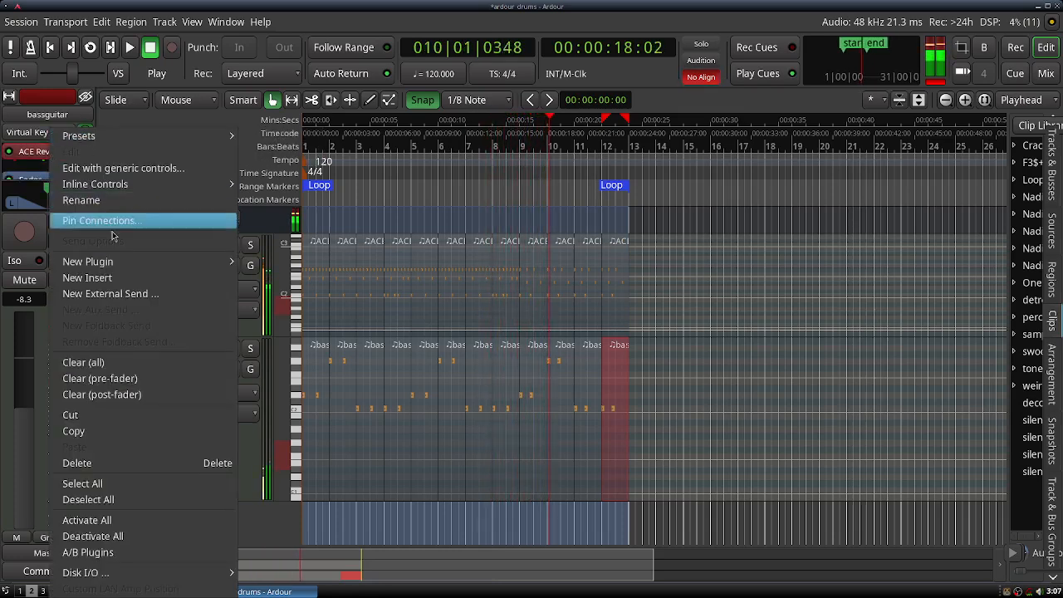
mouse_move(125, 261)
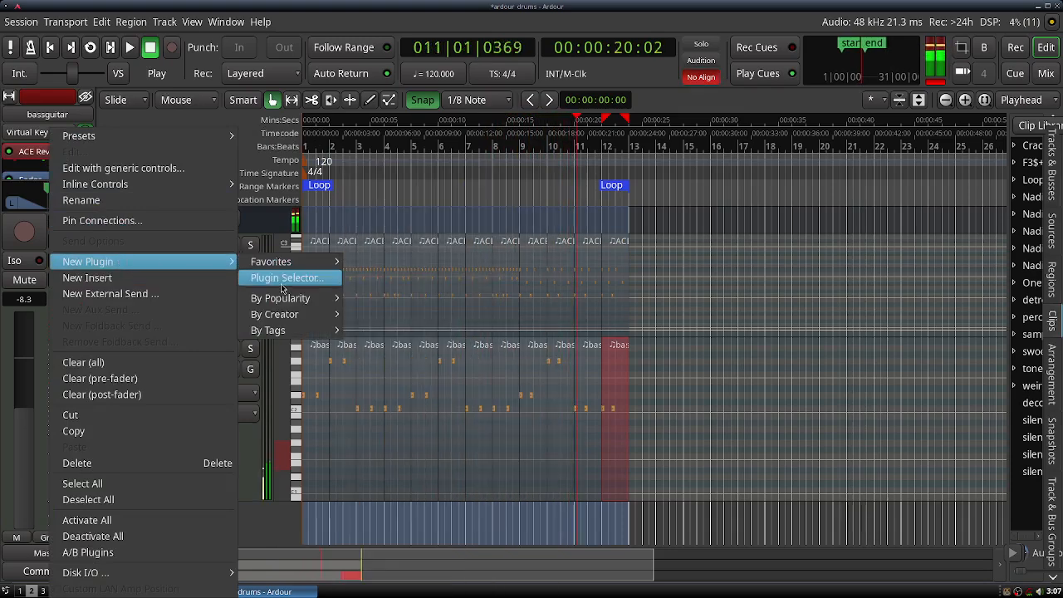
mouse_move(307, 262)
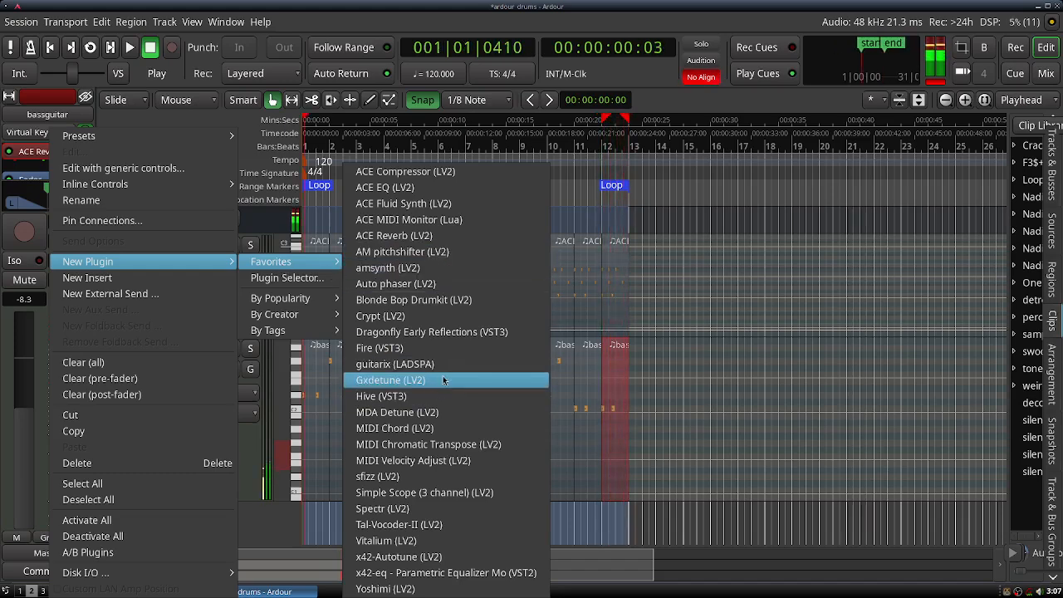
click(440, 575)
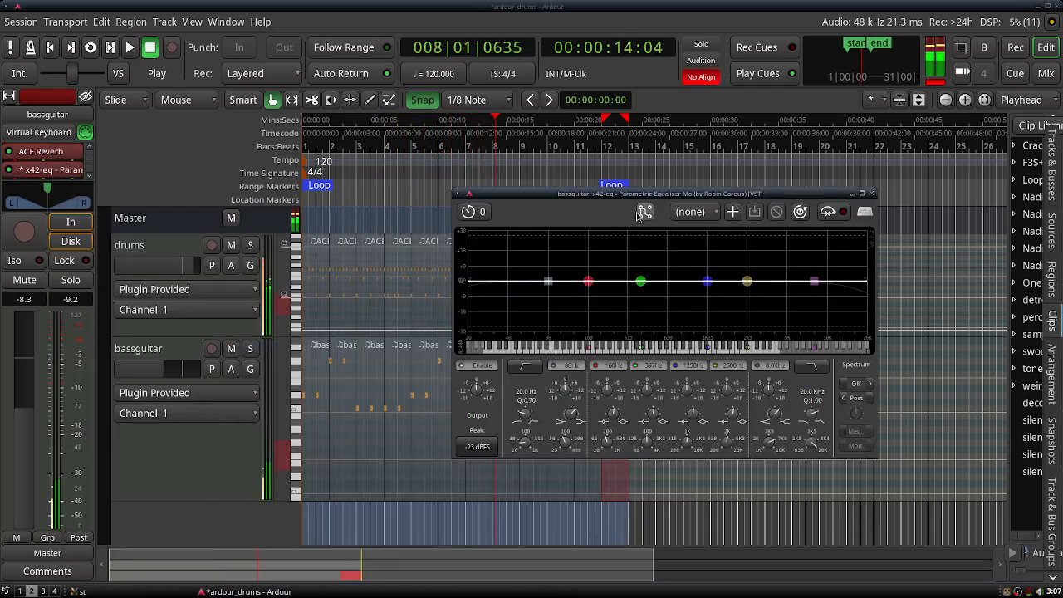
- Boost the bass in the equalizer by raising the red band at about 126 Hz and the green band at about 348 Hz
drag(590, 283, 579, 272)
click(641, 284)
drag(641, 283, 574, 271)
drag(638, 280, 635, 277)
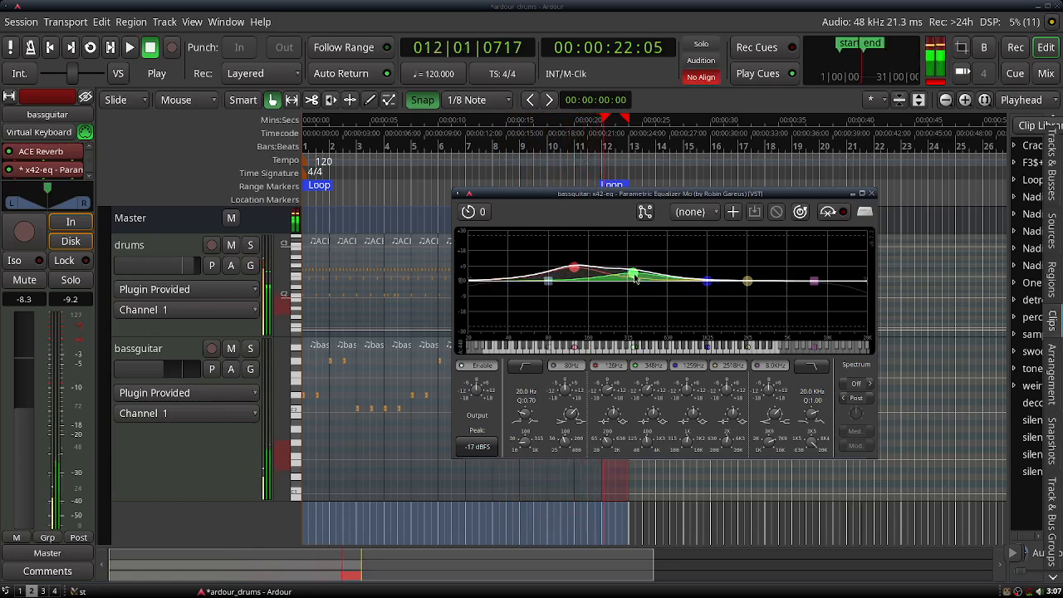
- Lower the equalizer's upper bands slightly, with the high shelf at about 6.8 kHz, and enable the 20 kHz low-pass filter
drag(707, 283, 742, 286)
drag(815, 284, 805, 291)
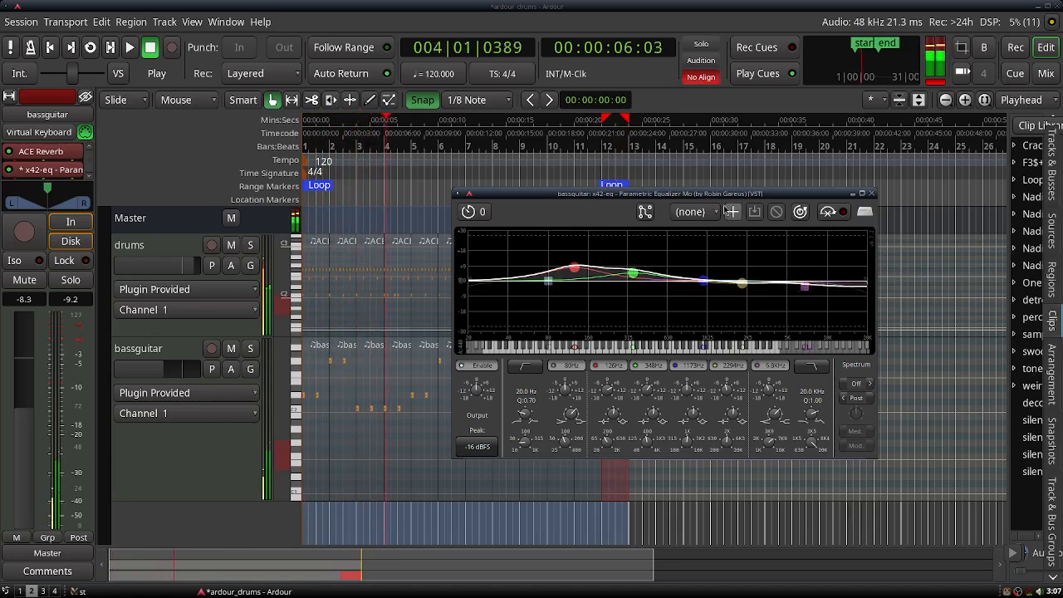
drag(712, 194, 571, 148)
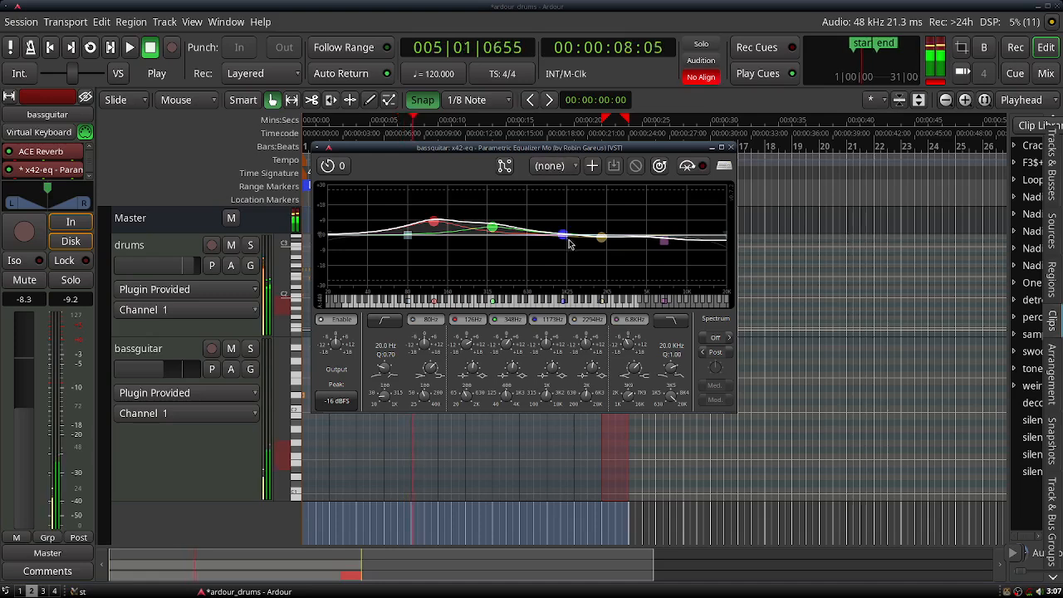
click(669, 320)
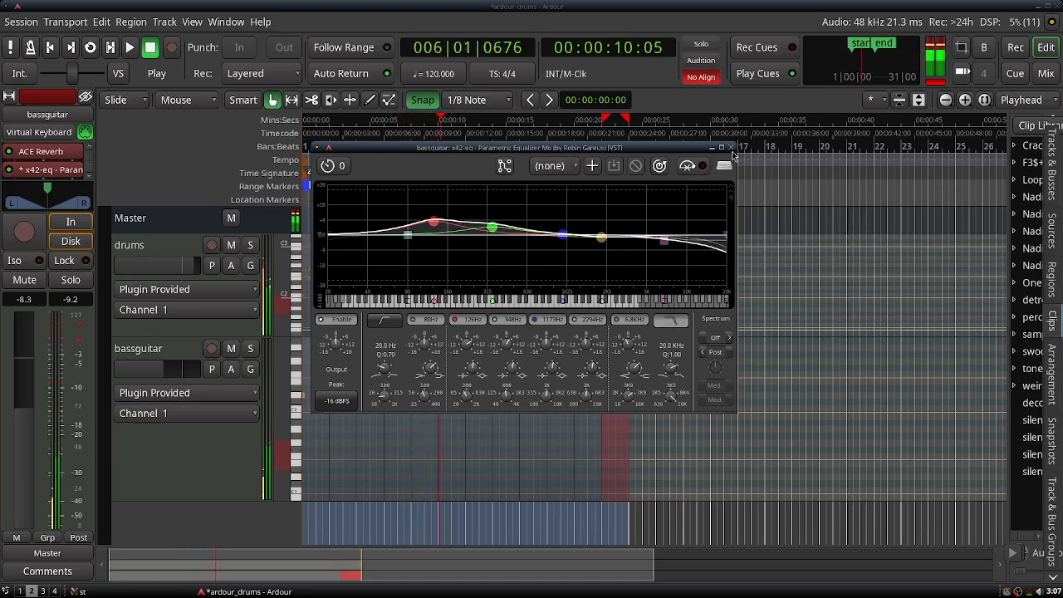
click(731, 148)
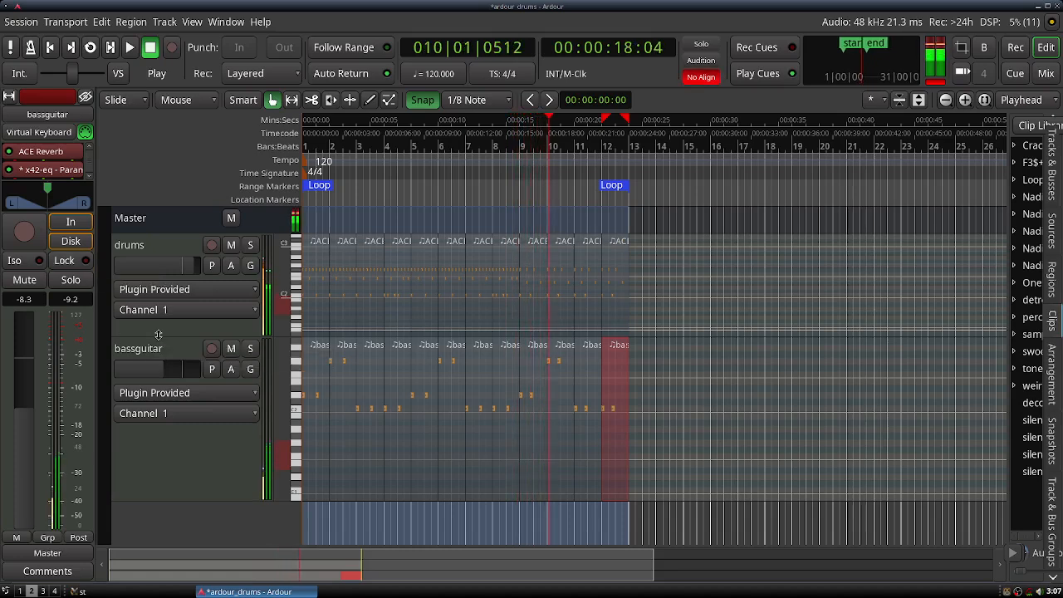
- Reduce the heights of the drums and bassguitar tracks, and select the bassguitar track
drag(158, 334, 162, 278)
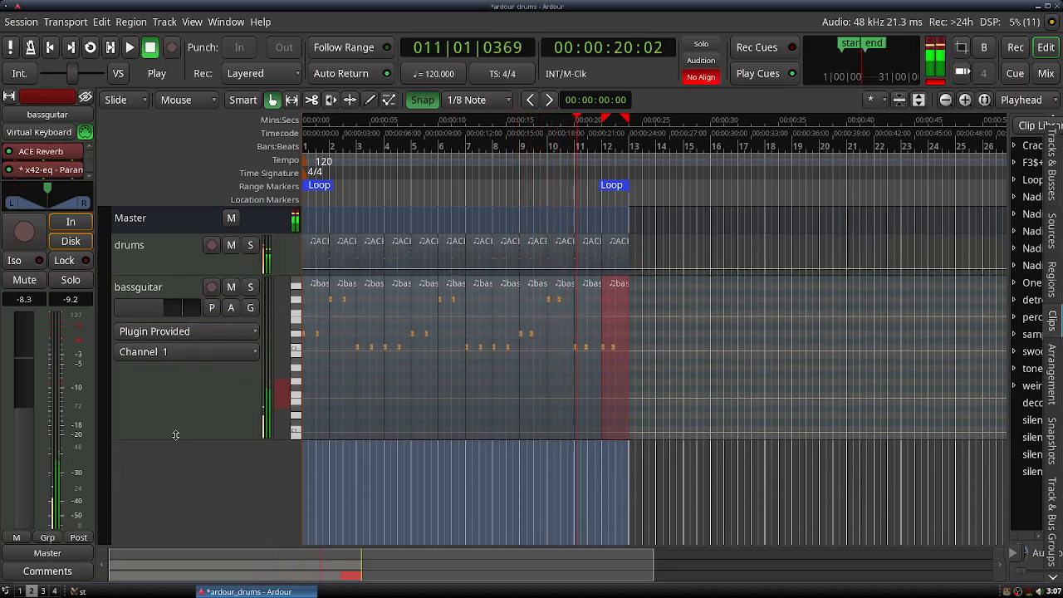
drag(176, 433, 178, 332)
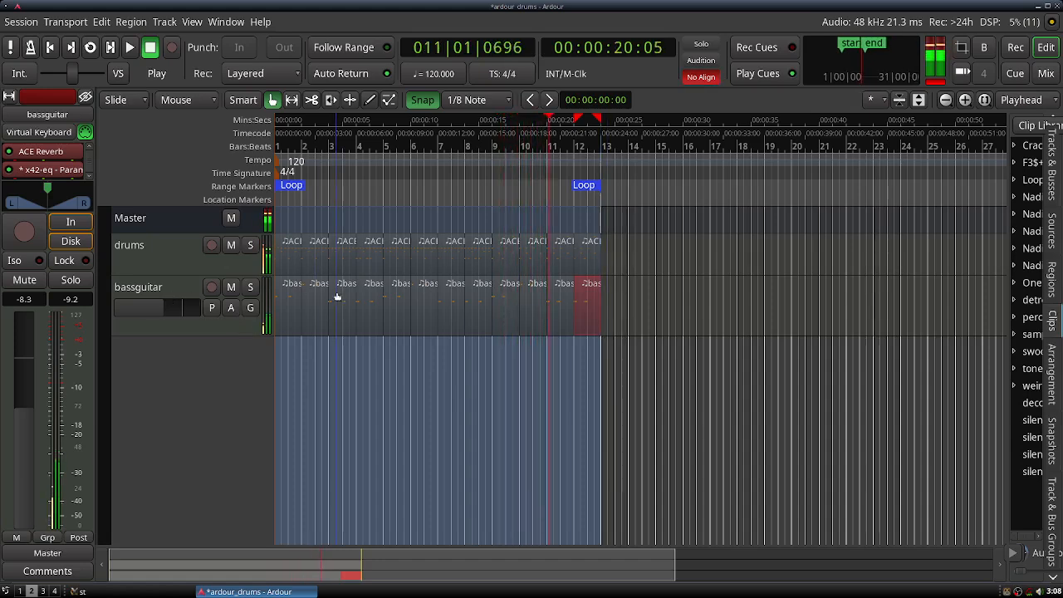
click(173, 286)
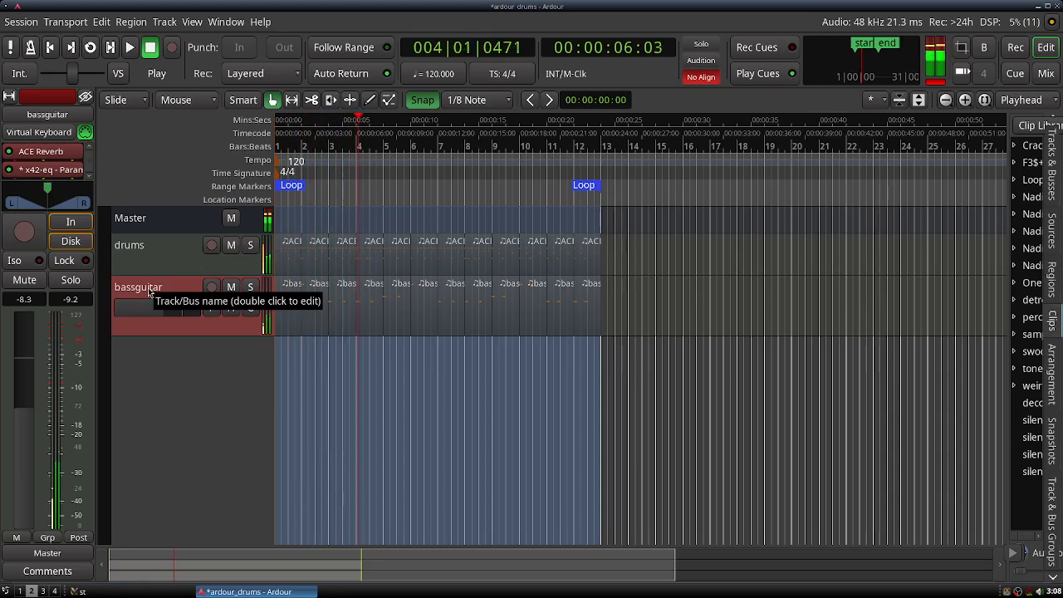
- Add one MIDI track named Vitalium-bassguitar with Vitalium (LV2) as its instrument
double_click(177, 372)
click(234, 428)
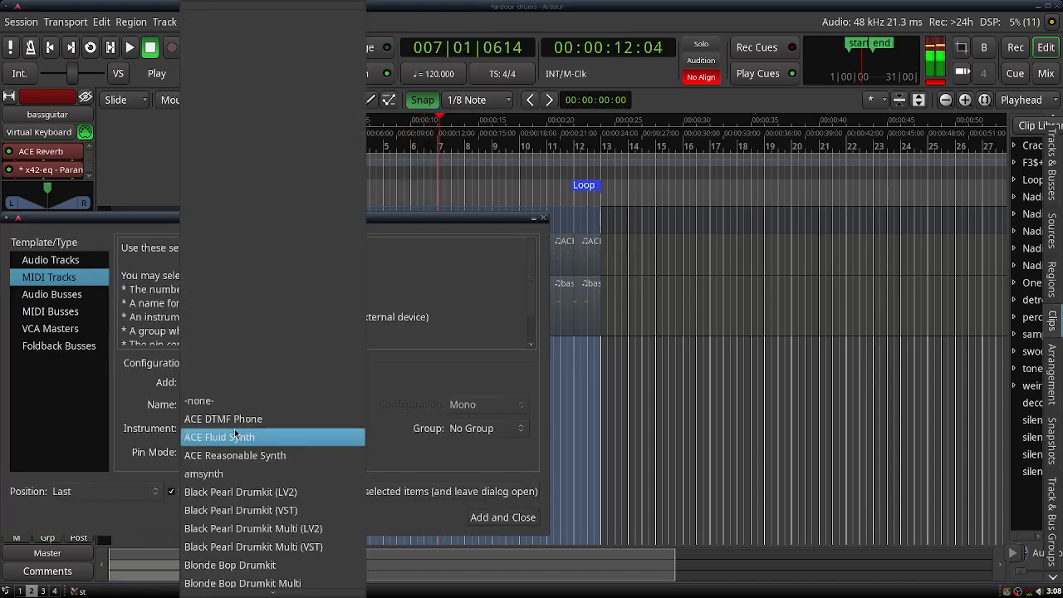
scroll(234, 429, down, 10)
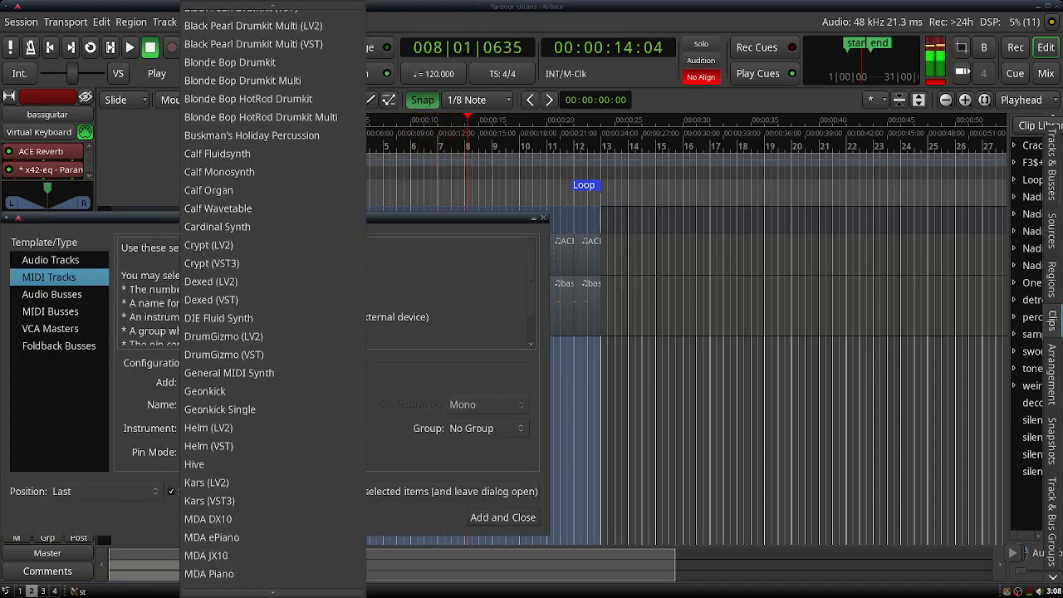
scroll(235, 428, down, 15)
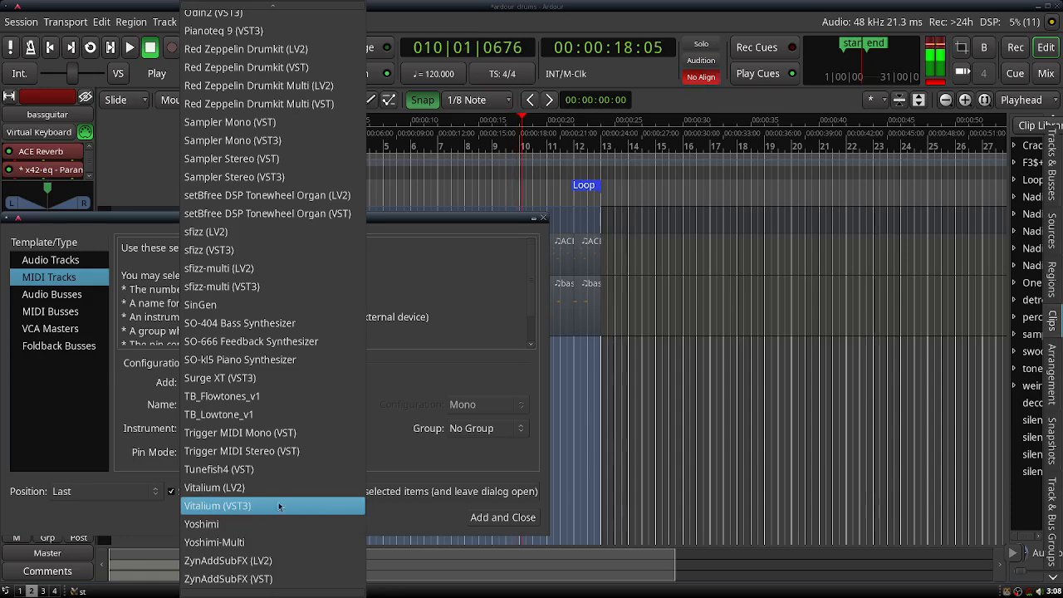
click(276, 490)
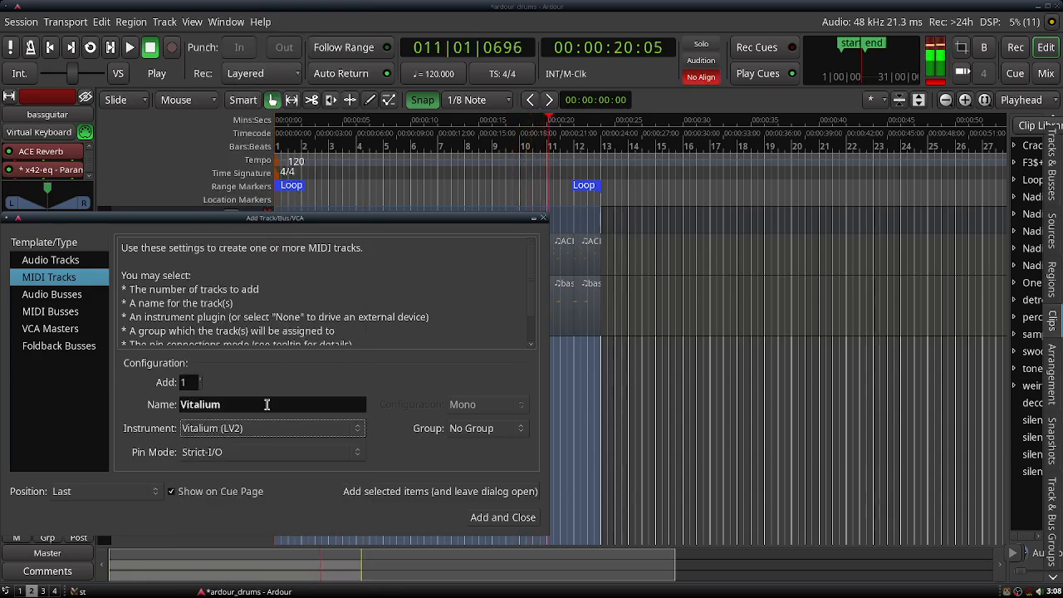
drag(265, 403, 163, 405)
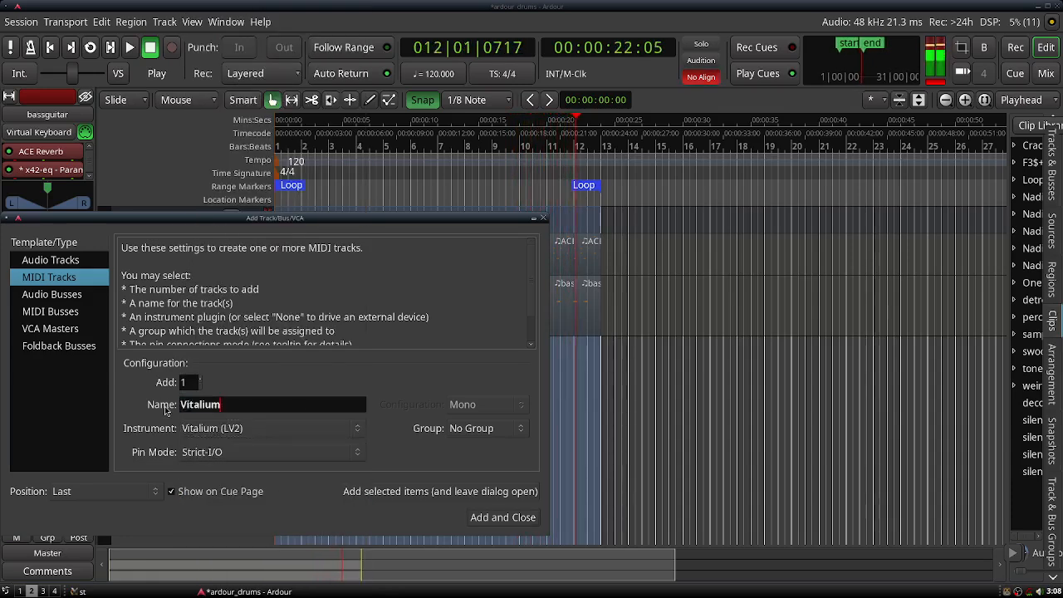
text(-bassguitar)
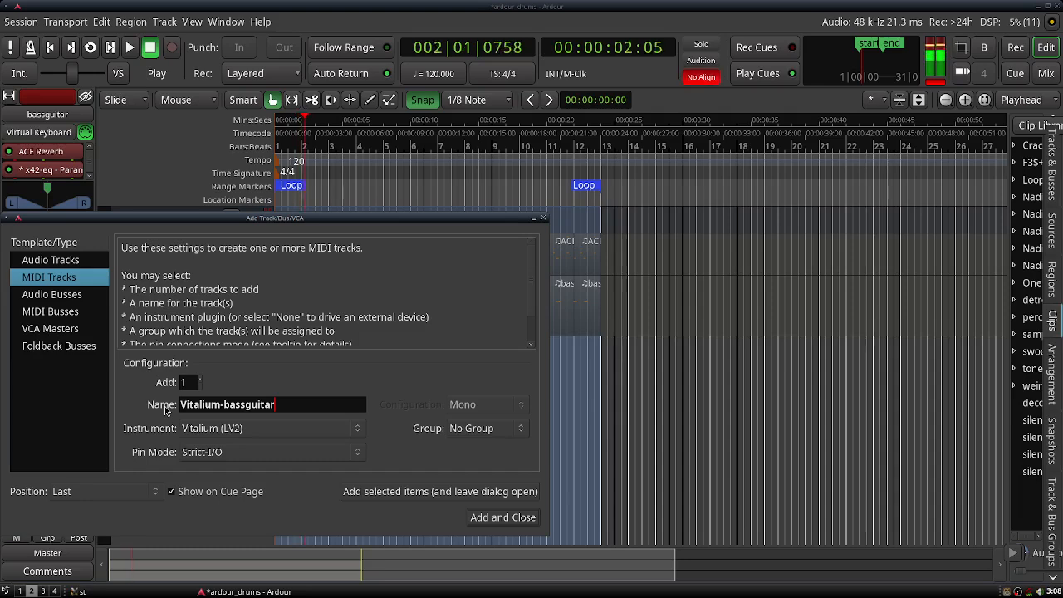
click(474, 520)
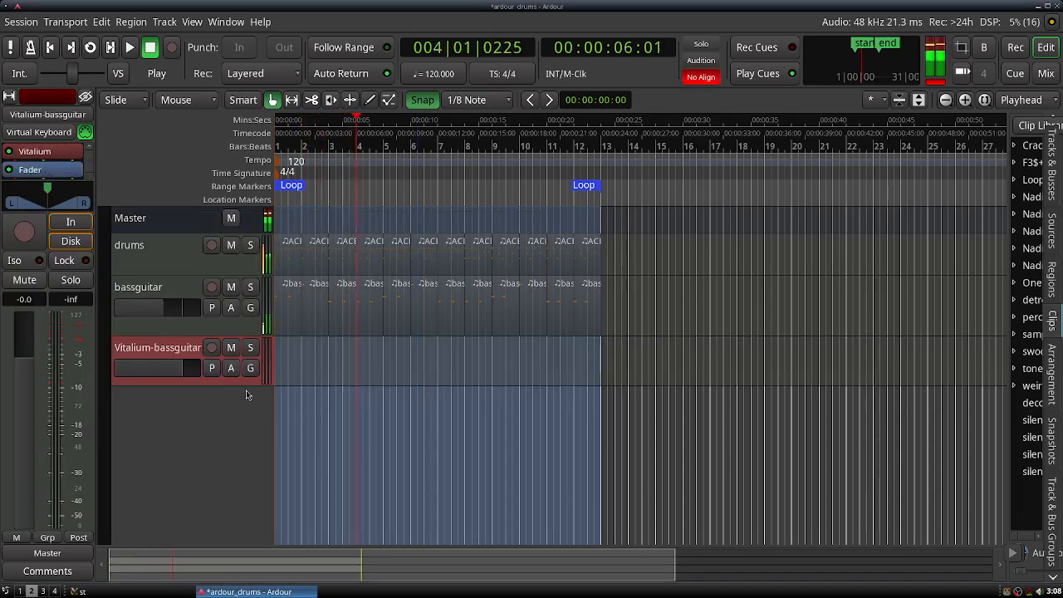
- Enlarge the Vitalium-bassguitar track until its piano keys show, and audition a note on it
drag(229, 379, 238, 440)
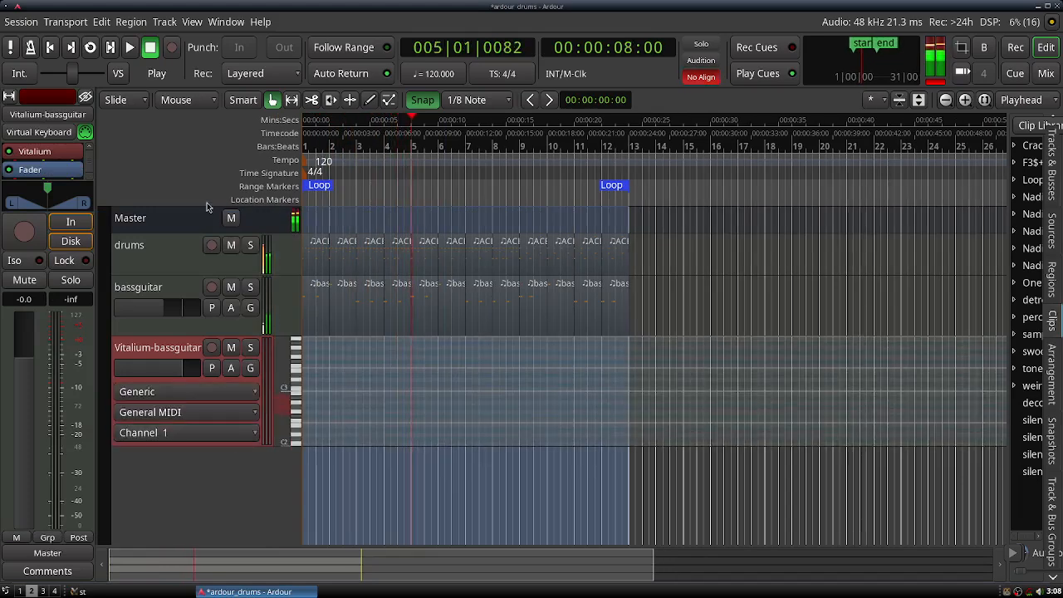
click(295, 378)
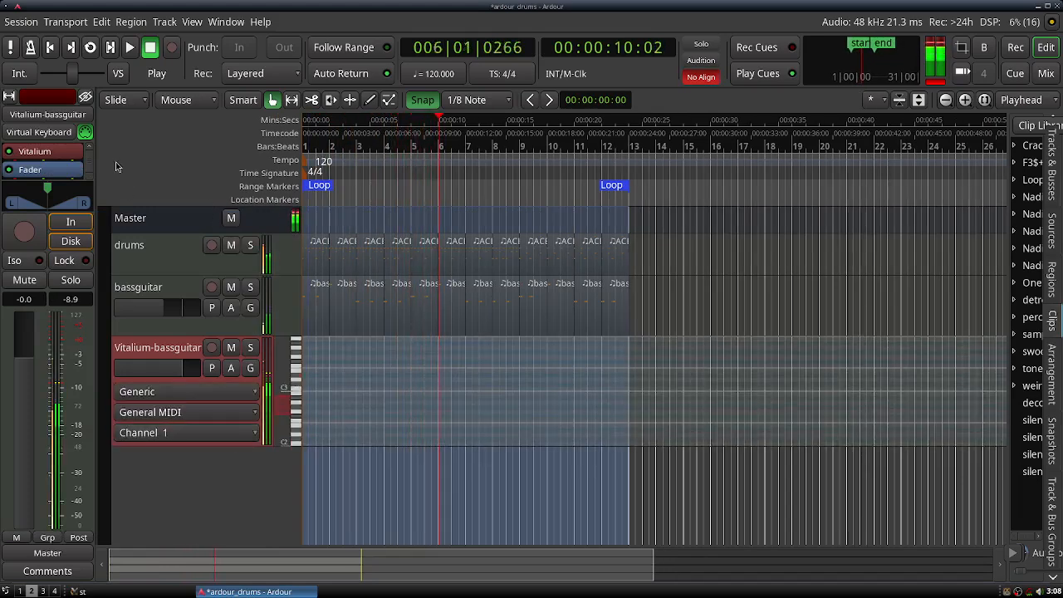
drag(176, 442, 176, 434)
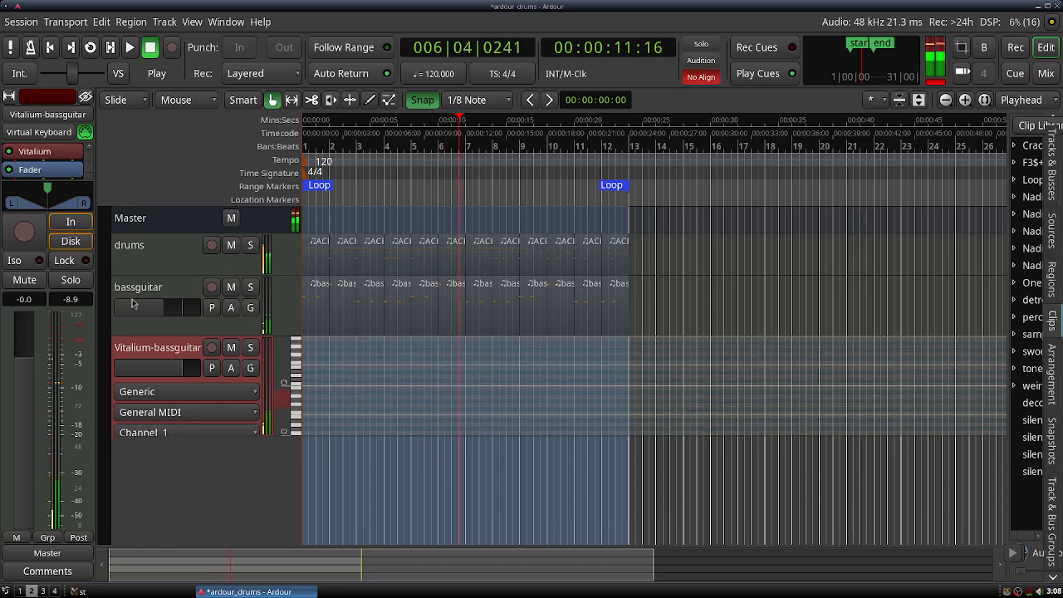
- Load the Banana Wob preset in the Vitalium-bassguitar track's synth, filtering the preset browser by the Bass style
double_click(57, 155)
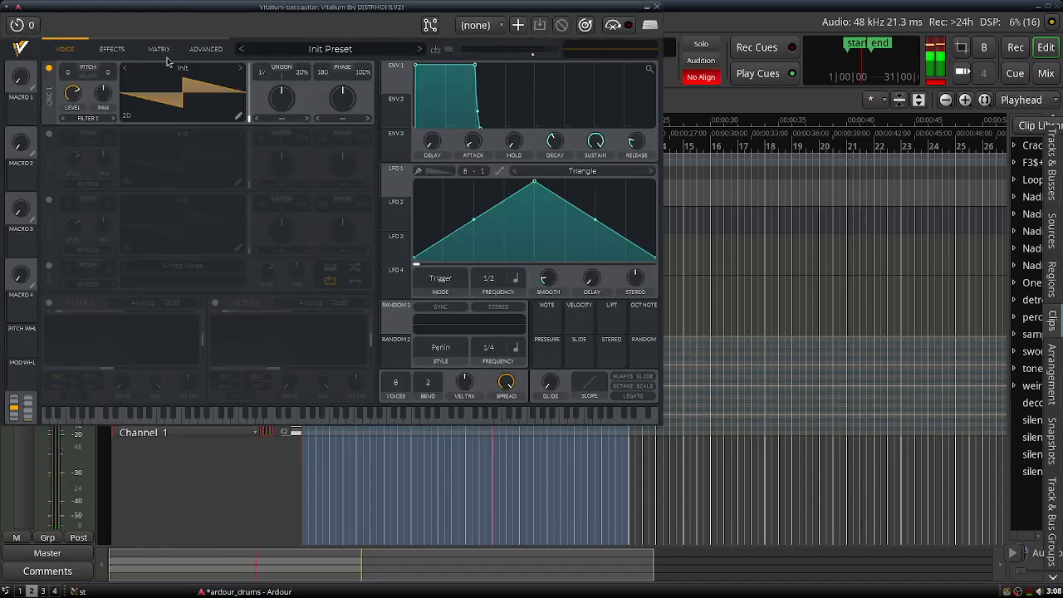
drag(176, 10, 364, 46)
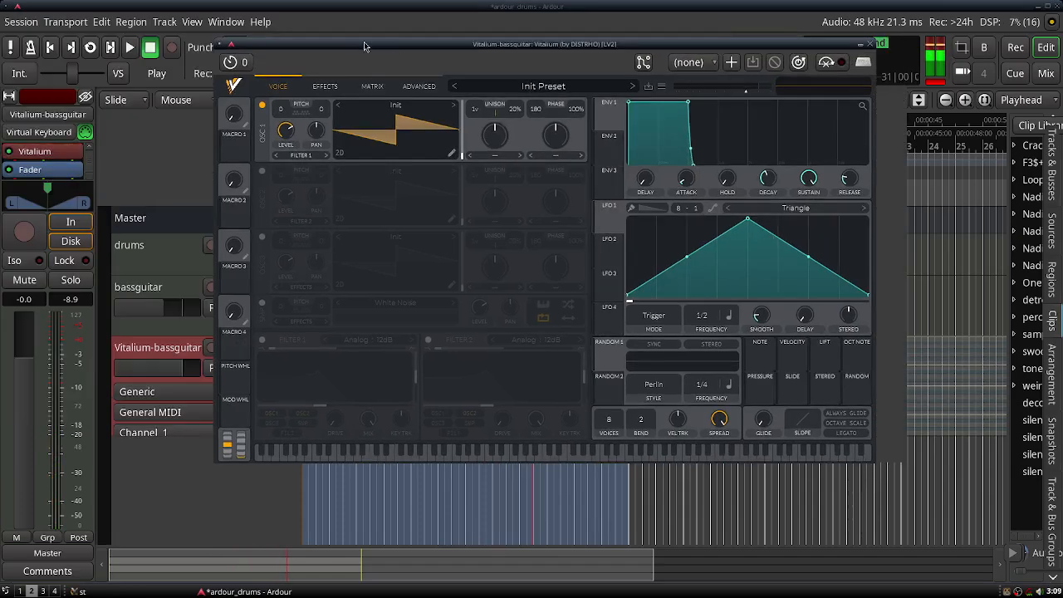
click(526, 88)
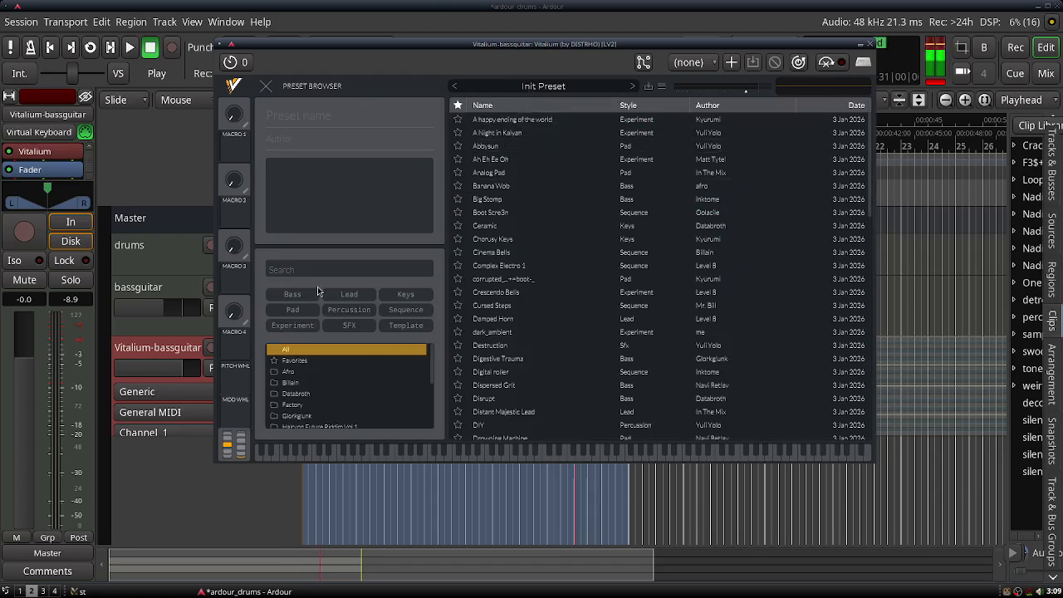
click(293, 295)
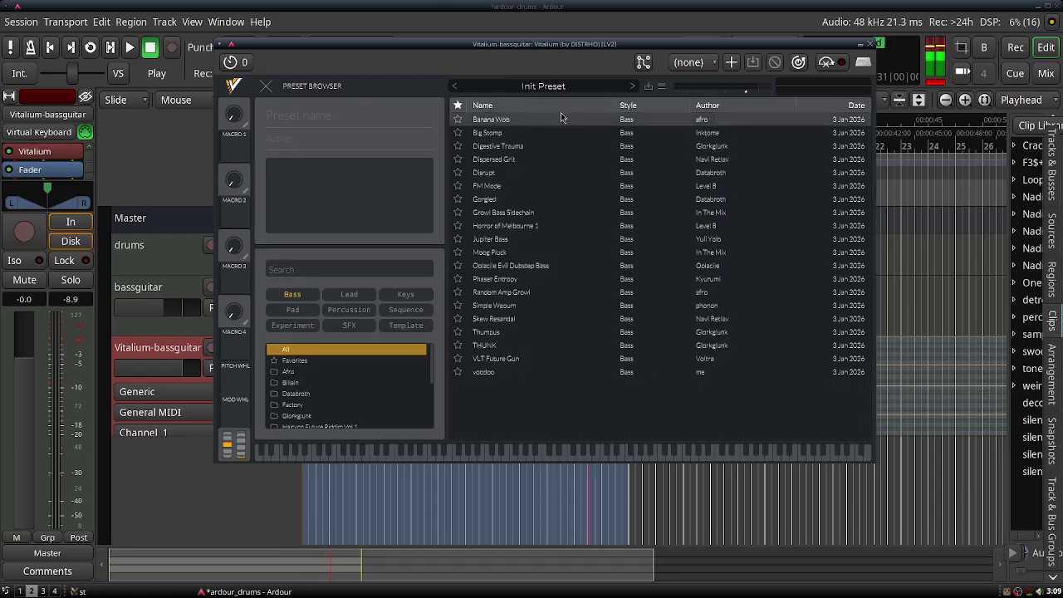
click(506, 121)
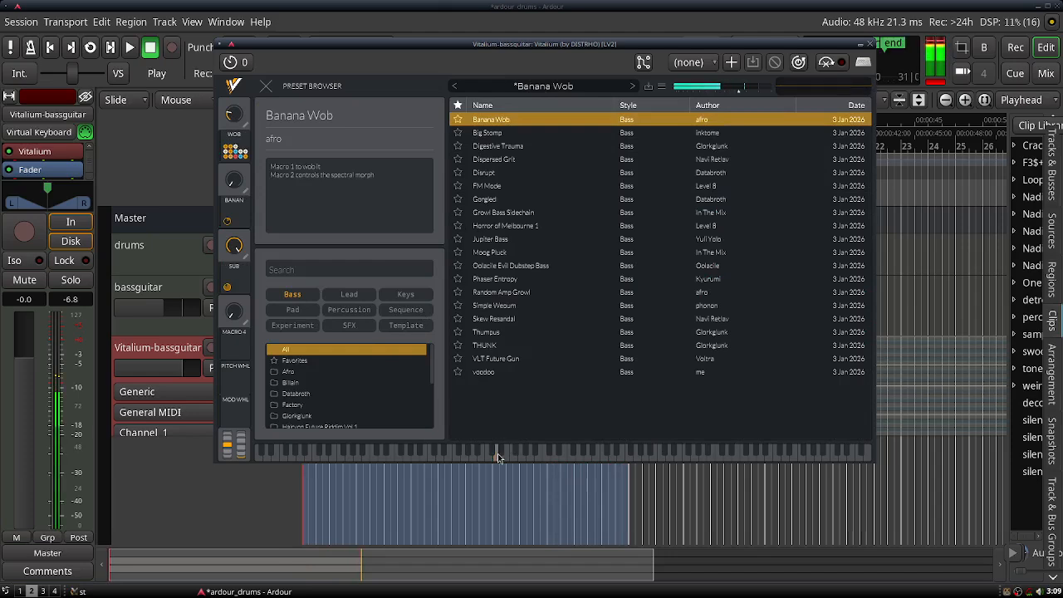
click(871, 44)
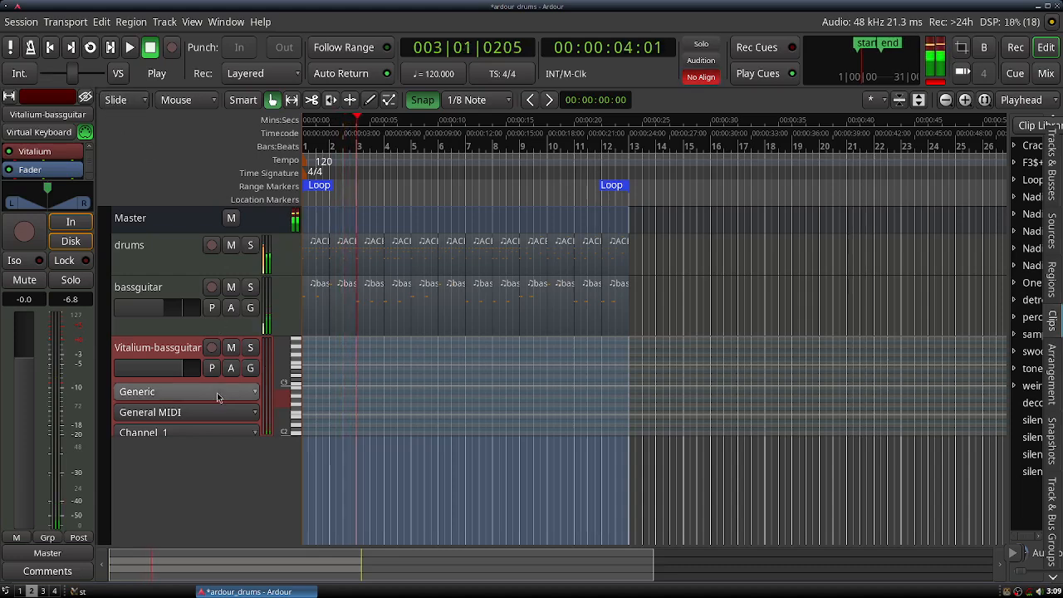
- Audition a note on the Vitalium-bassguitar track's piano keys and stop the looped playback
click(298, 396)
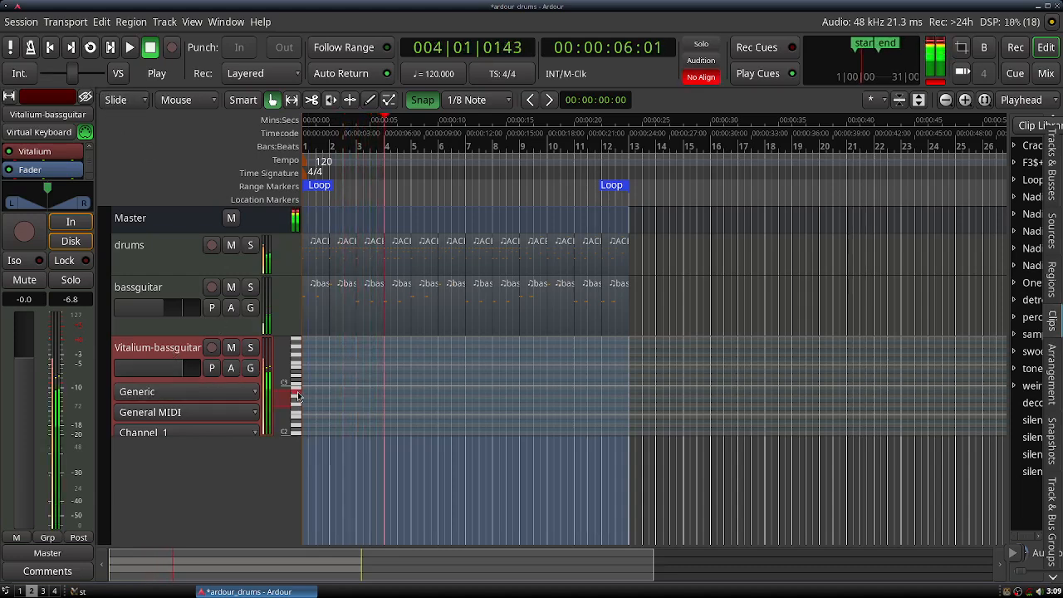
click(152, 48)
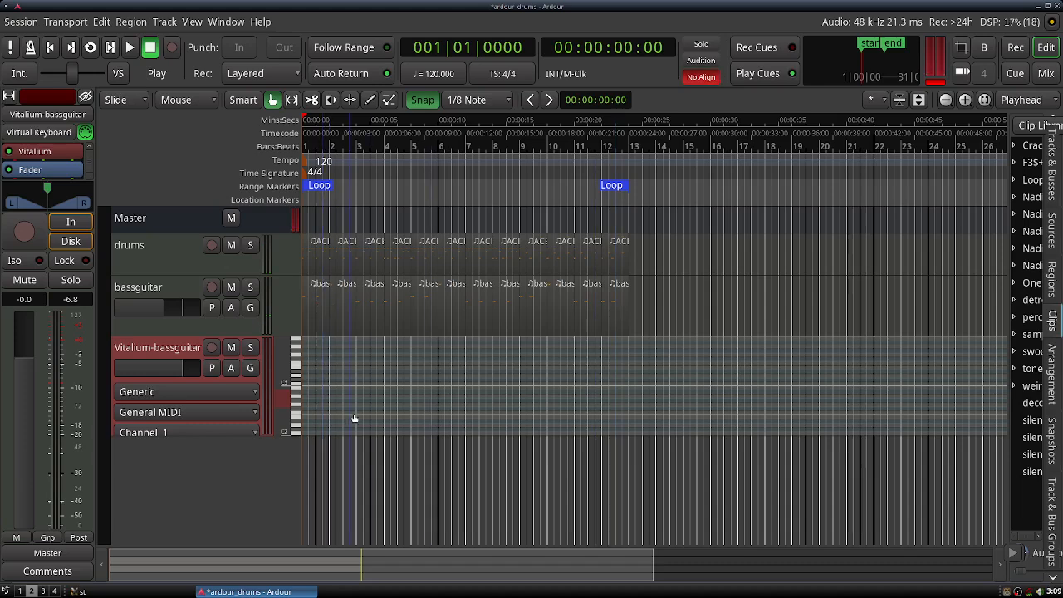
- Copy all the bassguitar track's regions onto the Vitalium-bassguitar track at the same positions
drag(656, 299, 317, 292)
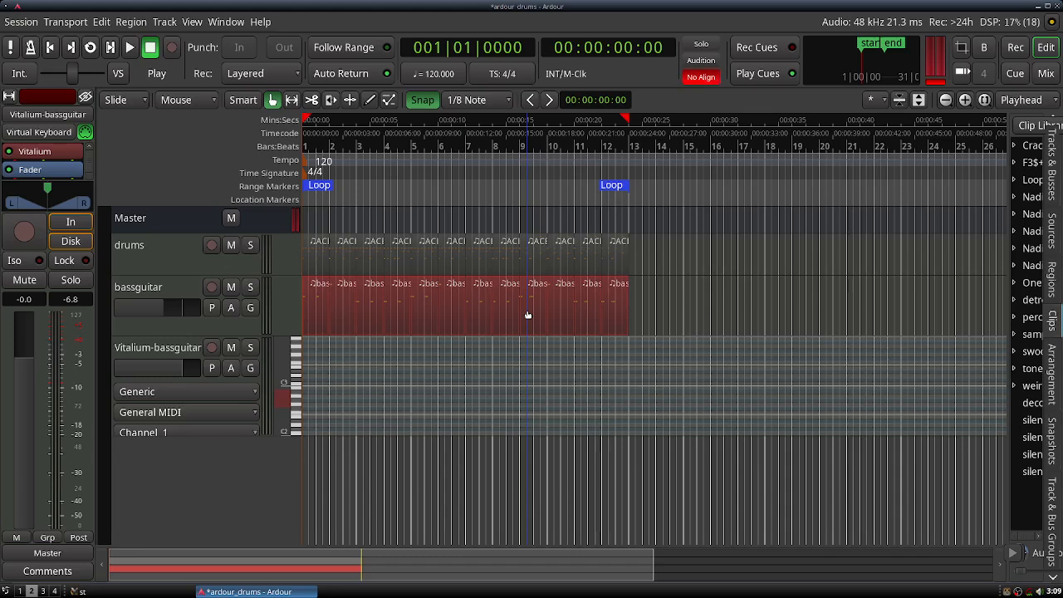
drag(527, 315, 524, 354)
scroll(290, 403, down, 2)
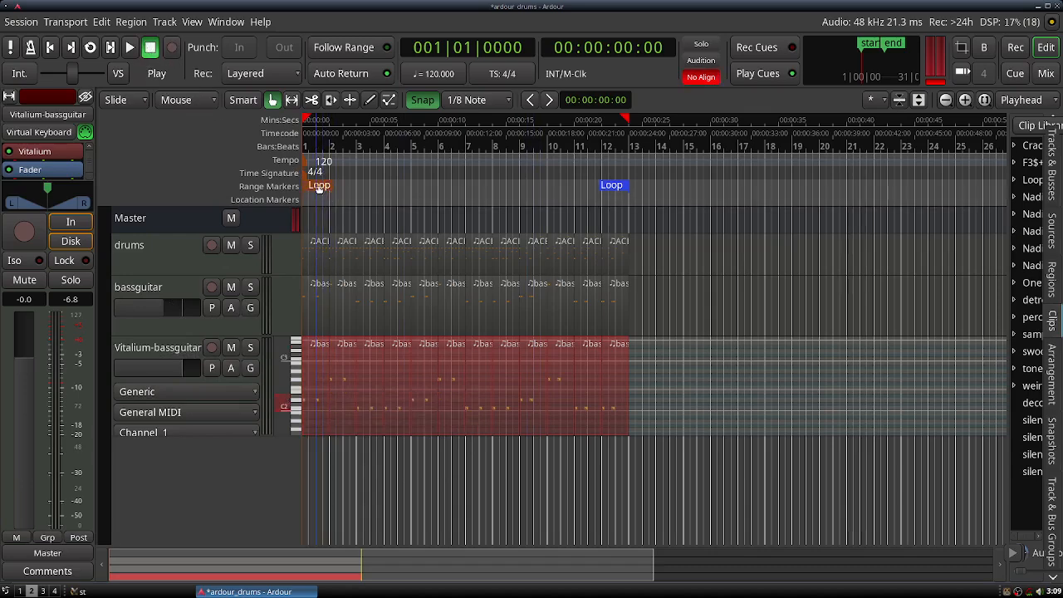
- Play the Loop range, lower the Vitalium-bassguitar track's level to -18.3 dB, and stop playback
right_click(319, 187)
click(349, 242)
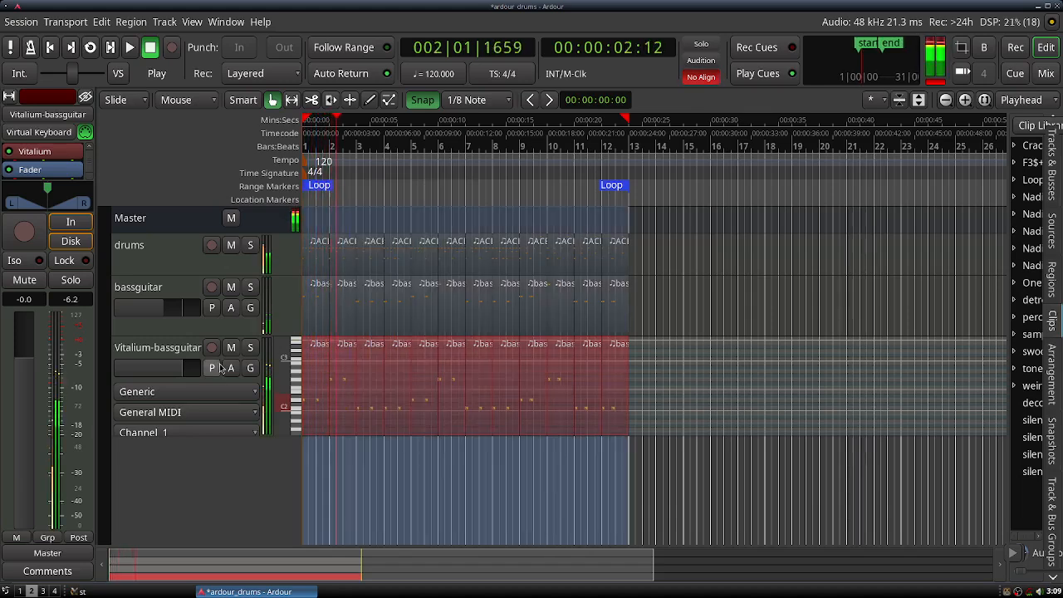
drag(184, 371, 138, 371)
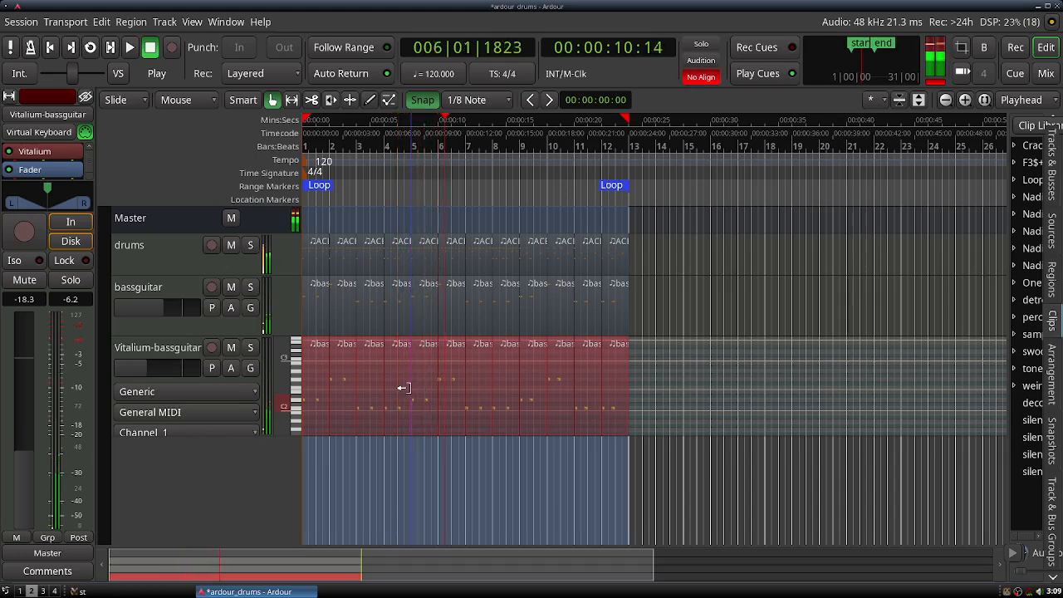
click(150, 47)
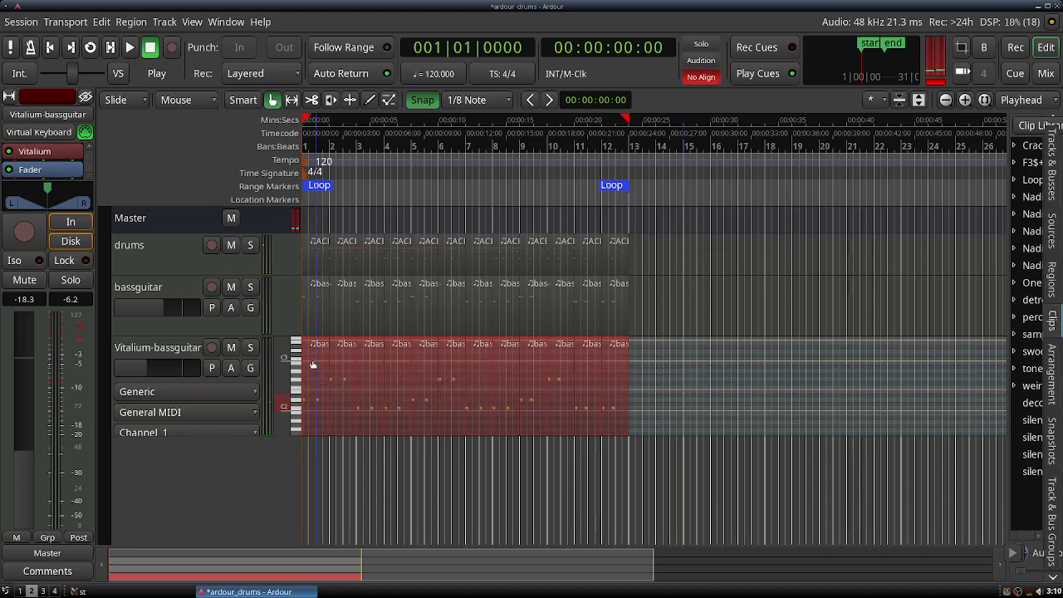
- Transpose the selected MIDI regions on the Vitalium-bassguitar track up one octave
right_click(399, 354)
mouse_move(465, 361)
mouse_move(561, 362)
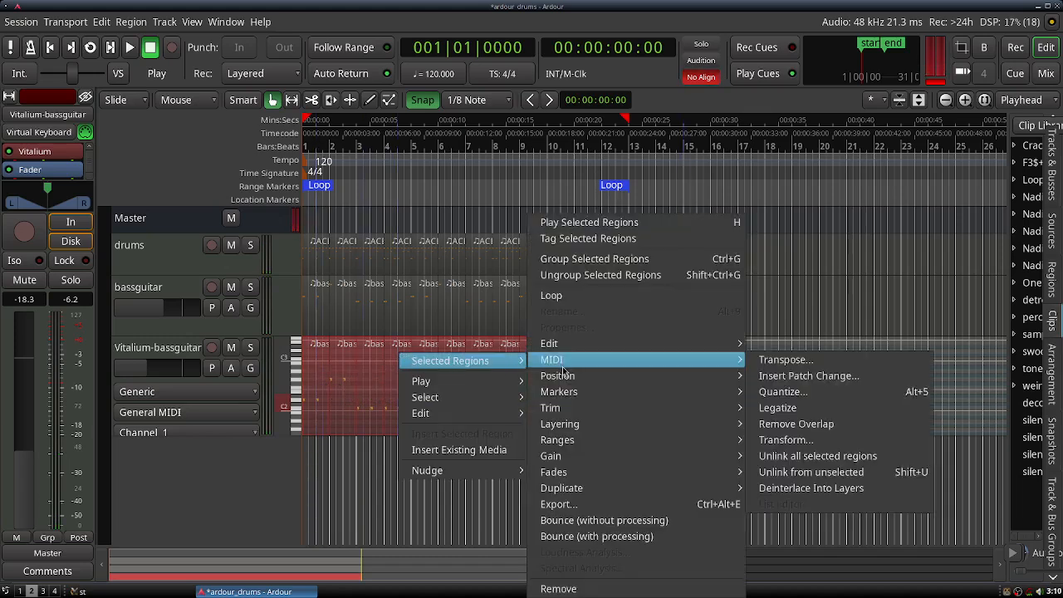
click(806, 363)
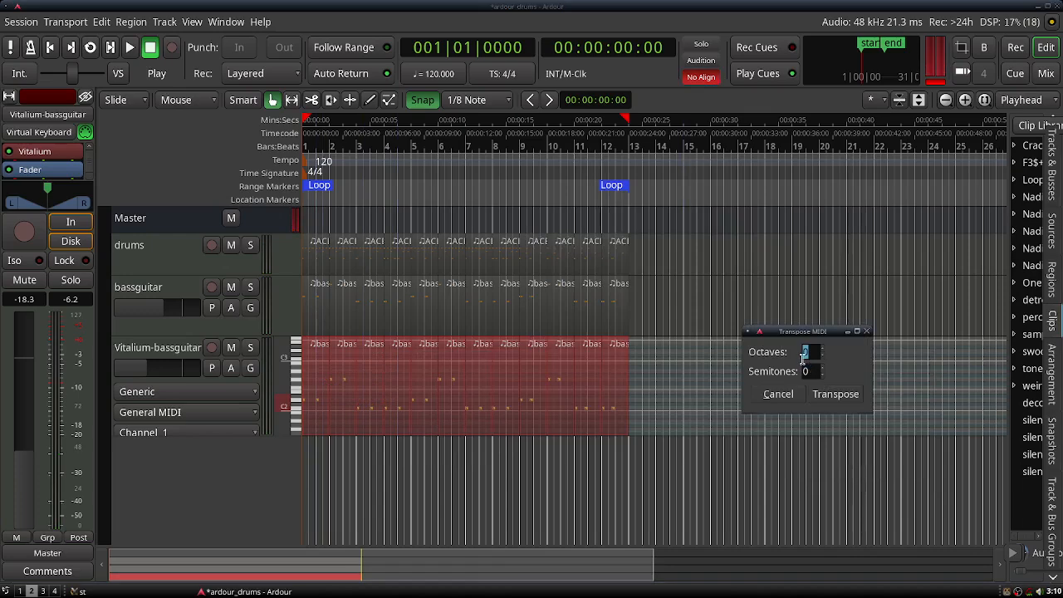
click(835, 395)
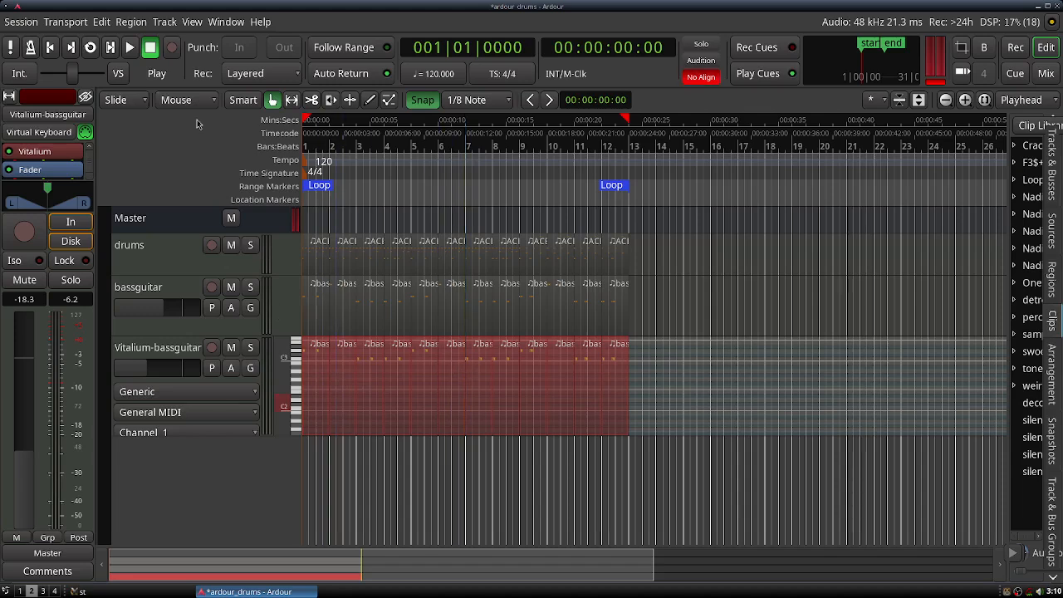
- Play the Loop range and lower the Vitalium-bassguitar track's level to -24.9 dB
right_click(310, 188)
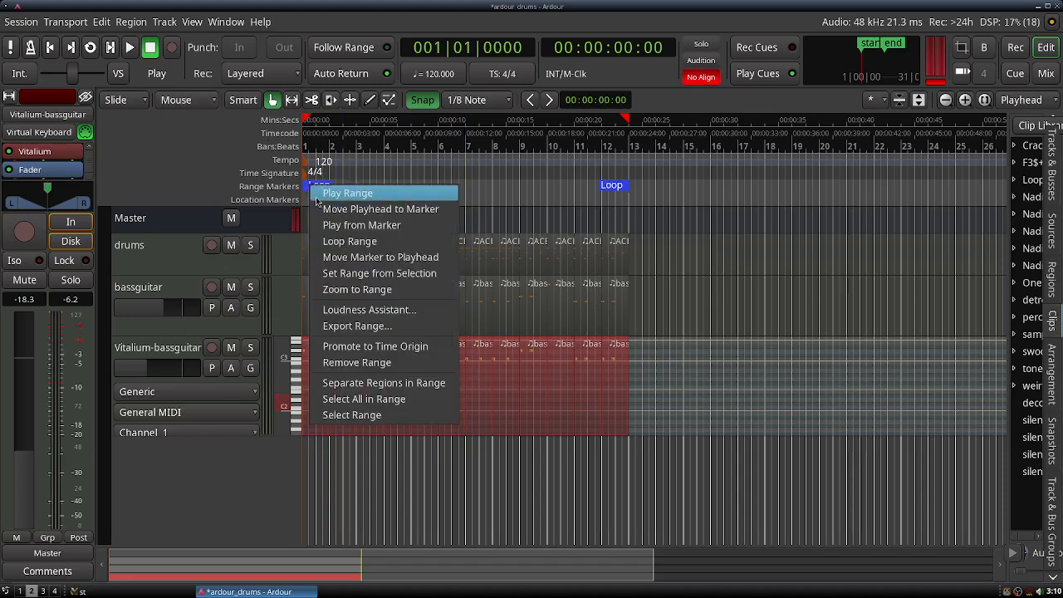
click(340, 240)
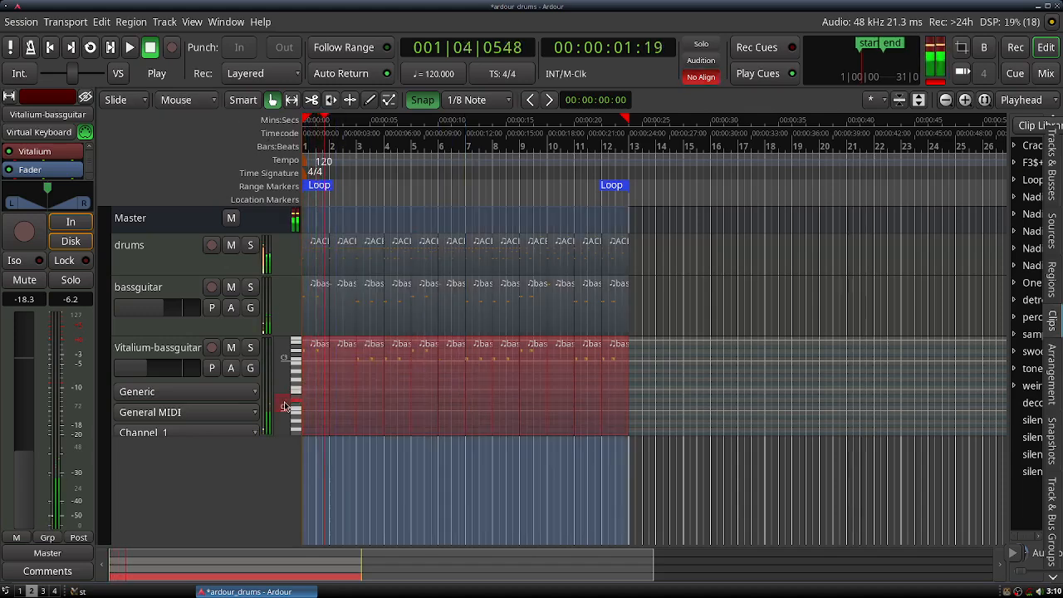
scroll(288, 360, up, 2)
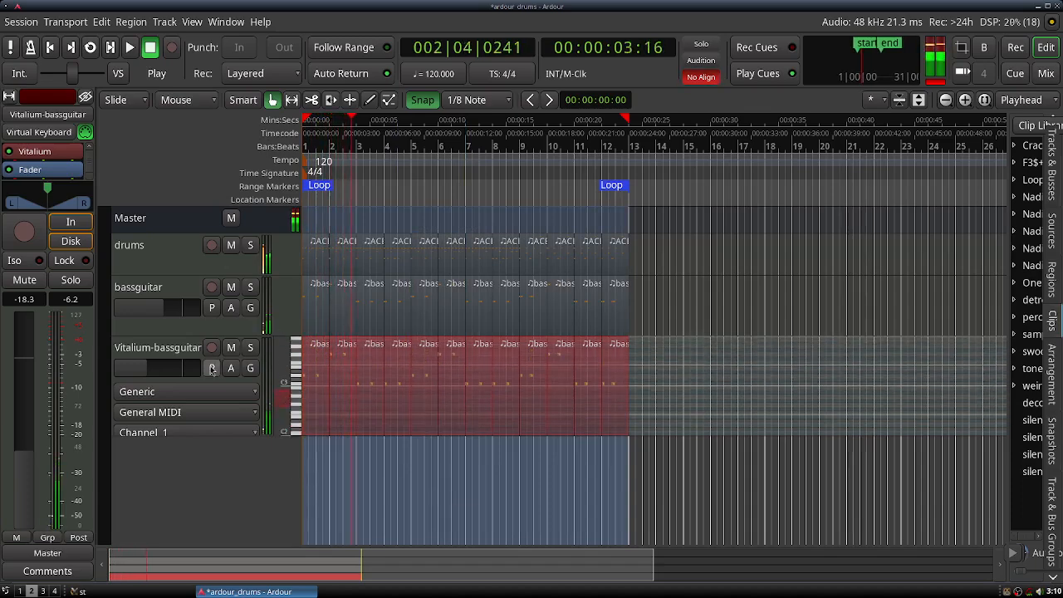
drag(145, 378, 142, 378)
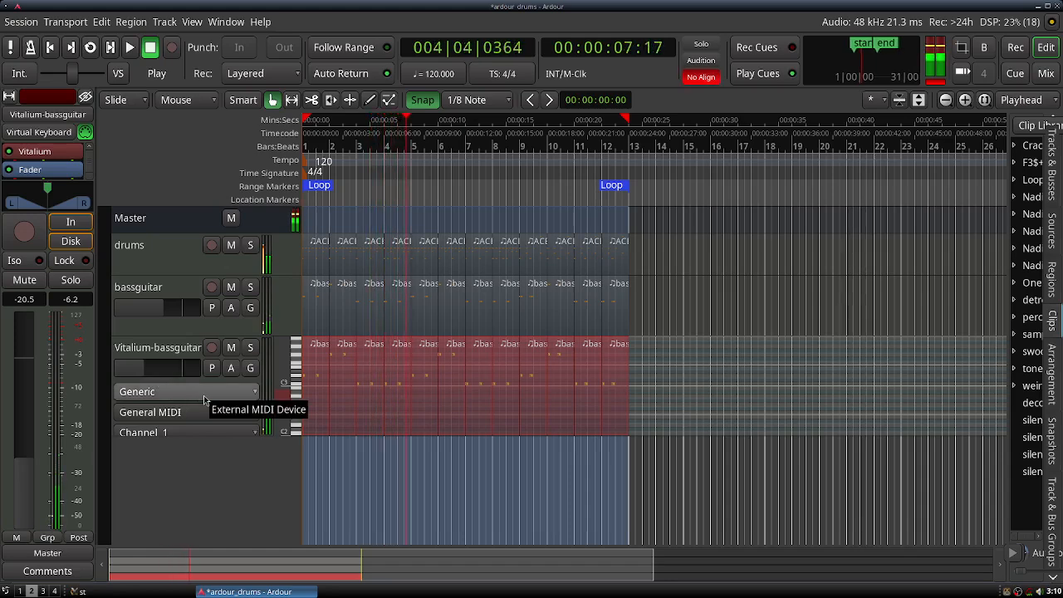
drag(144, 373, 134, 375)
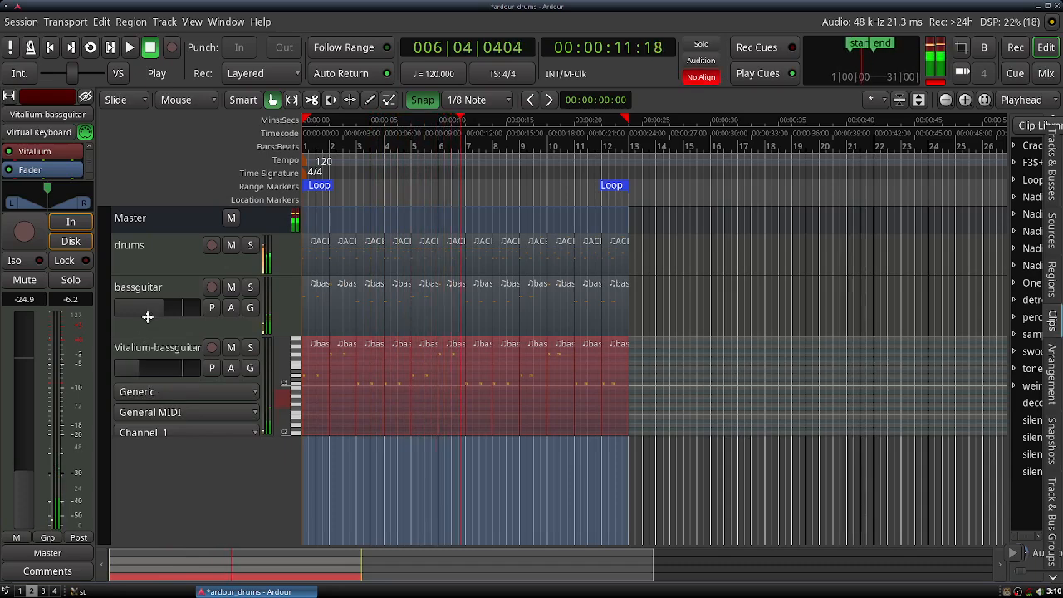
- Enlarge the drums track until its level fader shows
click(162, 292)
mouse_move(165, 274)
mouse_down()
mouse_move(171, 294)
mouse_move(167, 284)
mouse_up()
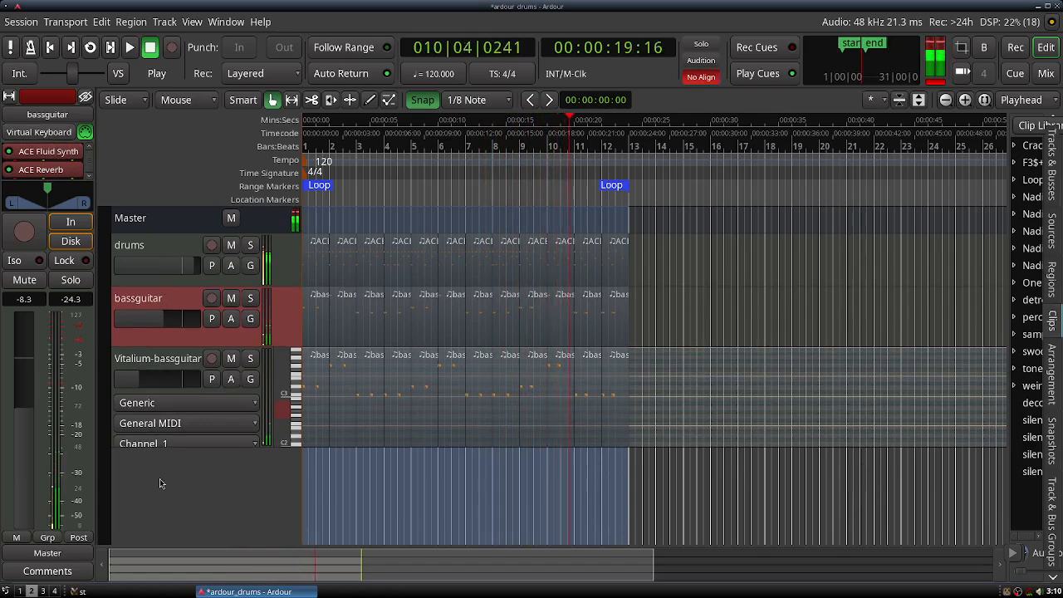
click(156, 362)
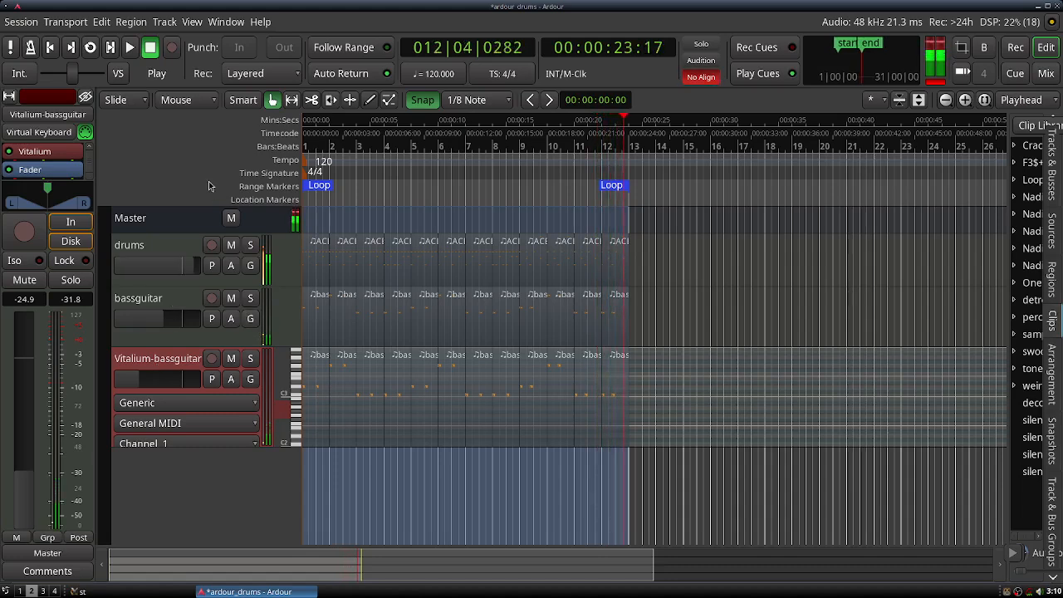
- Check the instruments on the drums and bassguitar tracks, viewing the bassguitar's ACE Fluid Synth settings
click(149, 252)
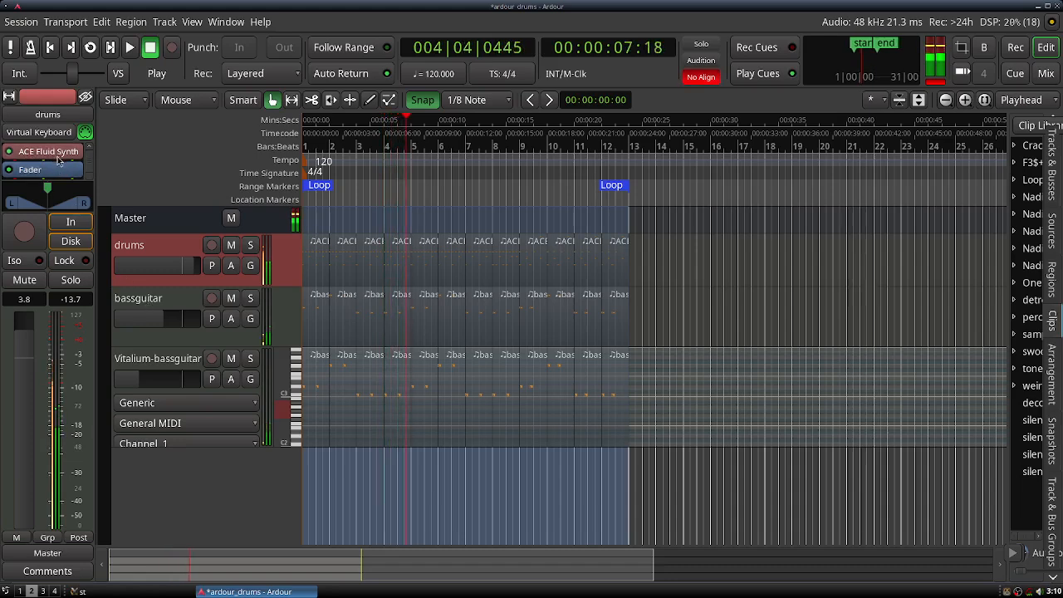
click(151, 306)
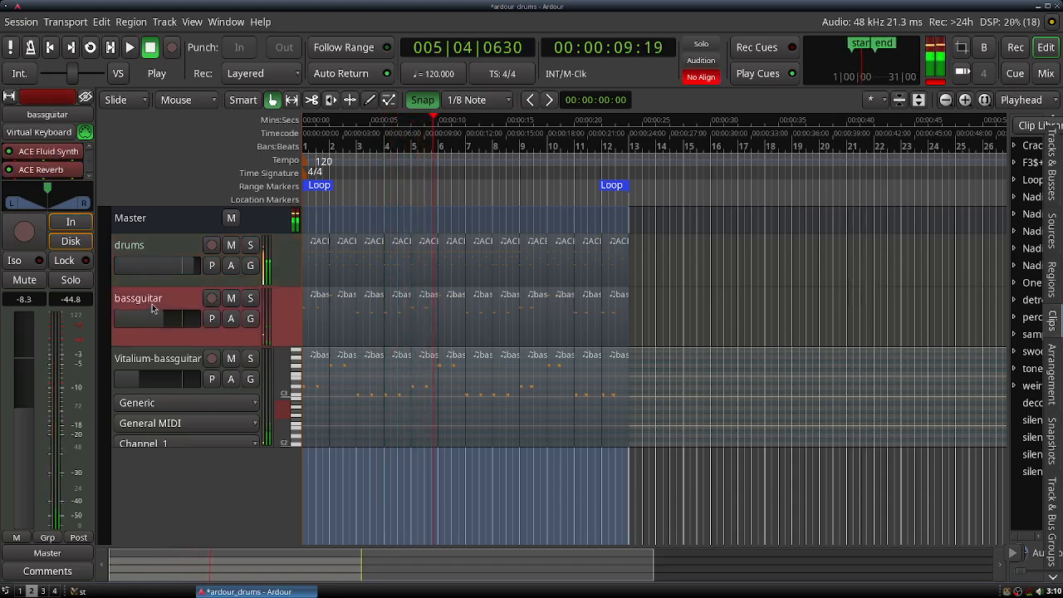
double_click(54, 154)
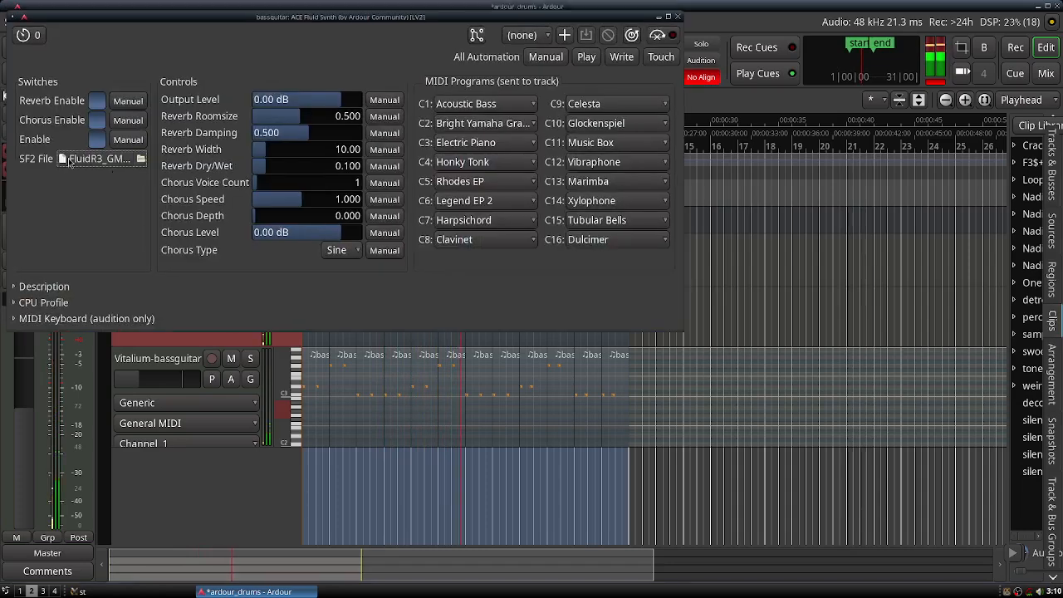
click(678, 17)
- Open the preset browser of the Vitalium-bassguitar track's synth and filter it by the Bass style
click(166, 367)
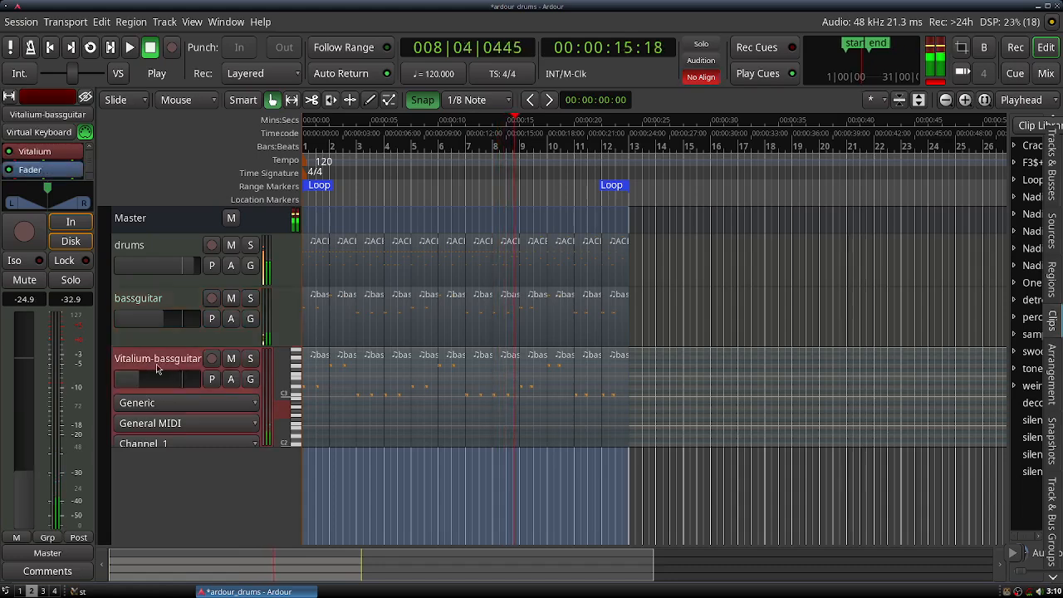
double_click(44, 151)
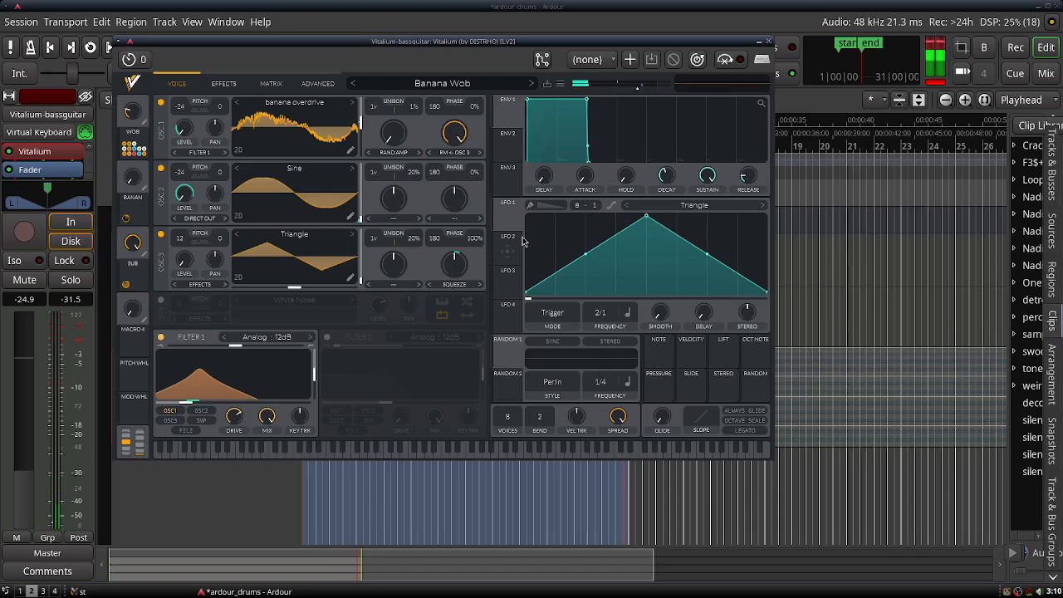
click(449, 82)
click(445, 83)
click(442, 86)
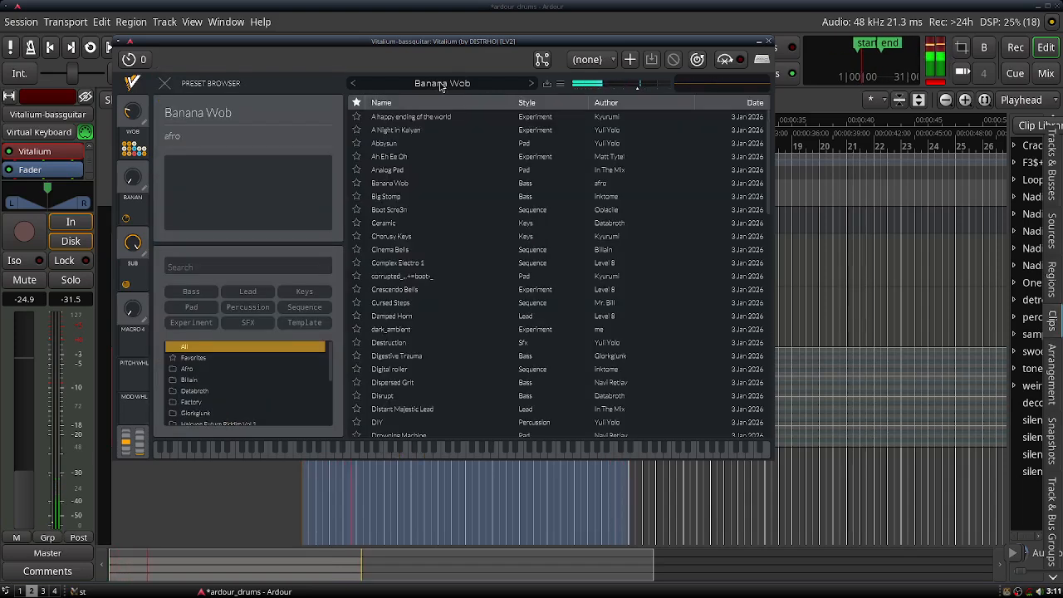
click(190, 293)
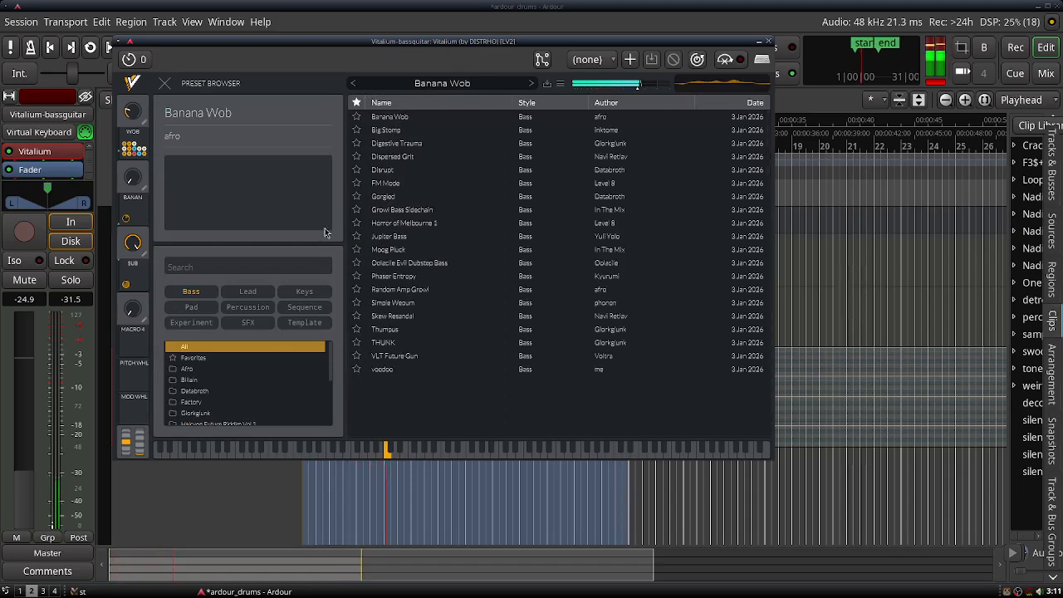
- Audition the FM Mode and Big Stomp bass presets, load Jupiter Bass instead, and close the synth window
click(405, 183)
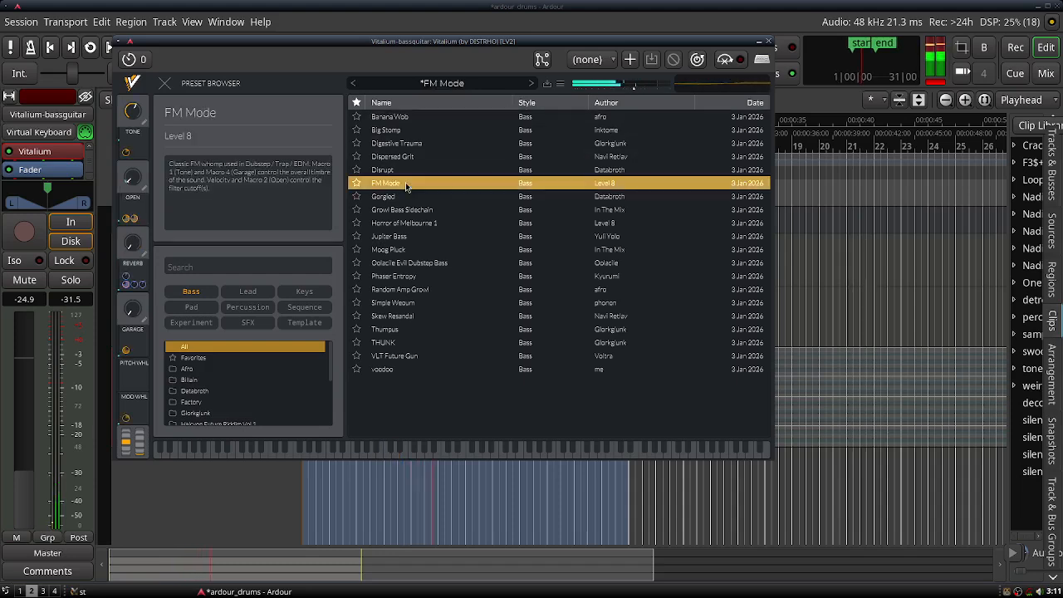
click(403, 169)
click(402, 156)
click(400, 143)
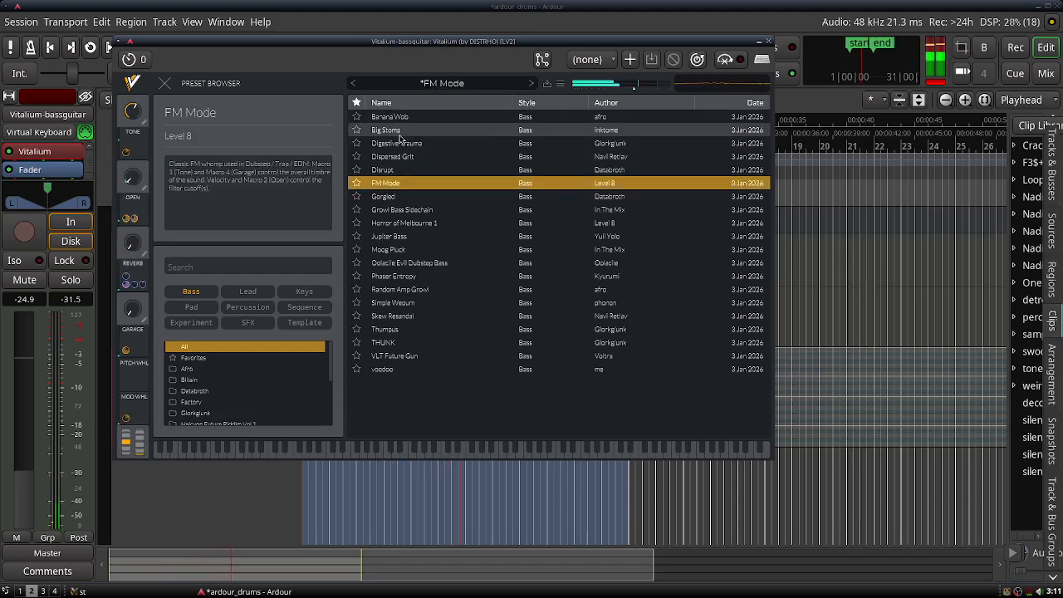
click(398, 131)
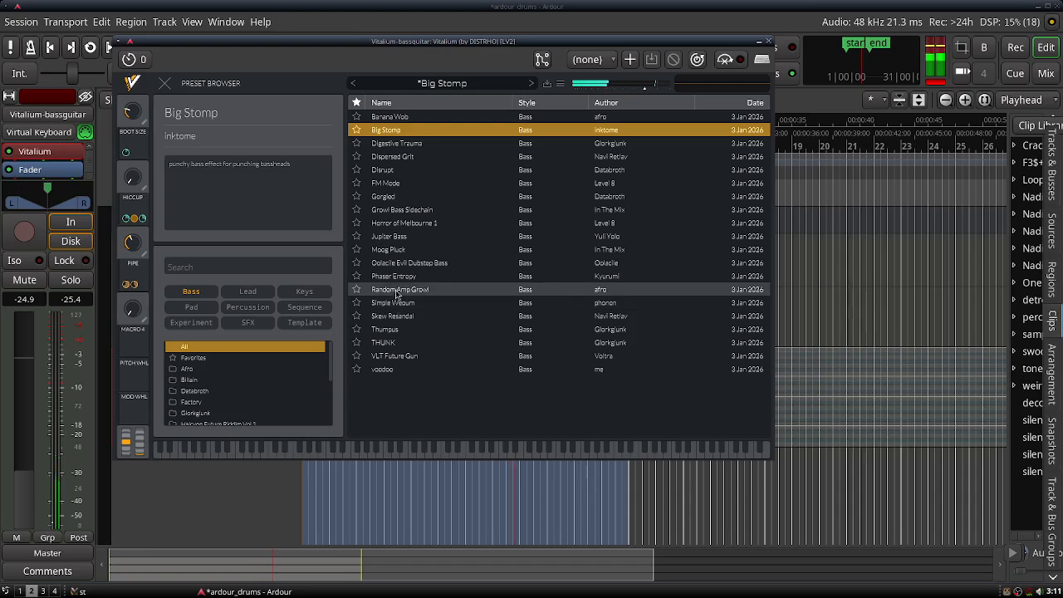
click(401, 238)
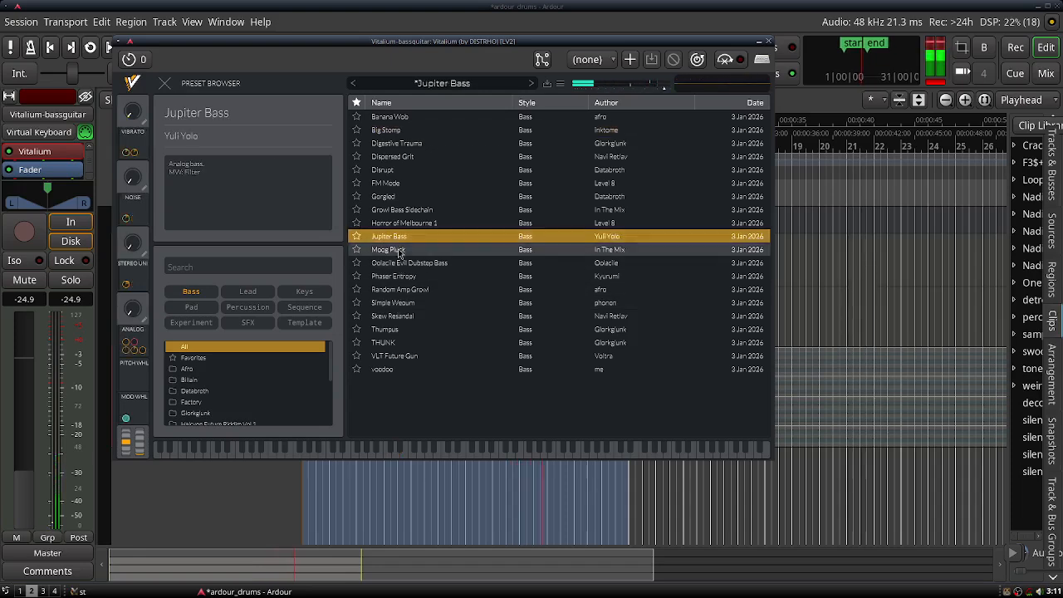
click(769, 42)
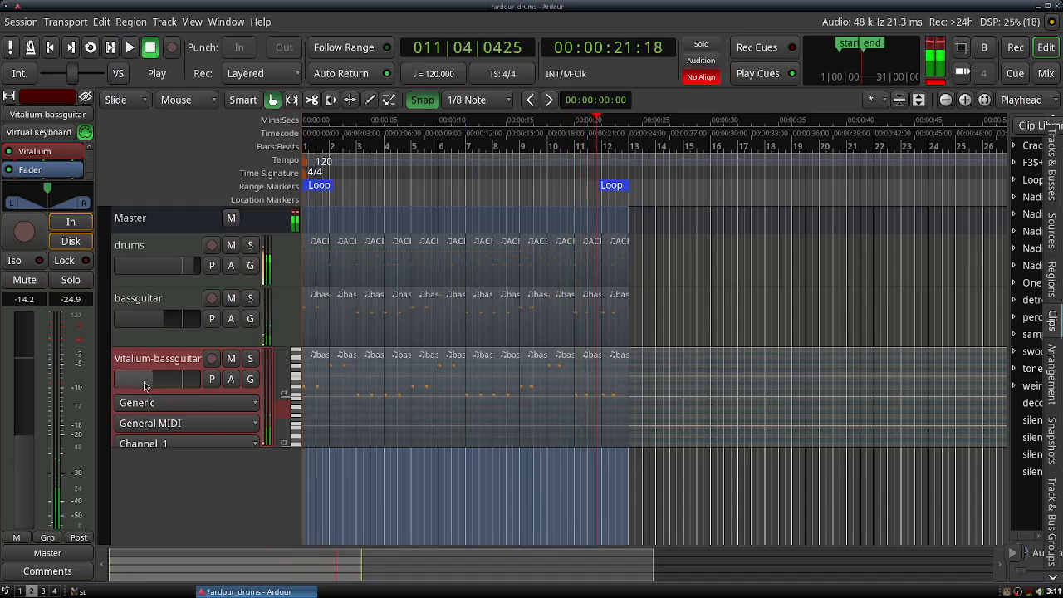
- Solo the Vitalium-bassguitar track, set its level to -10.0 dB, and release the solo
click(251, 359)
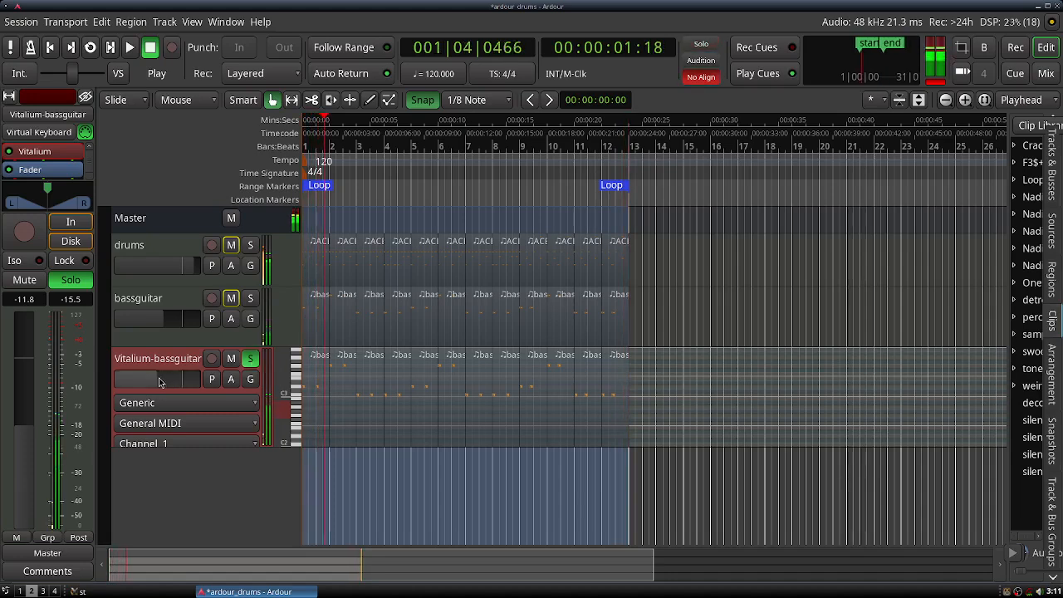
drag(158, 380, 156, 380)
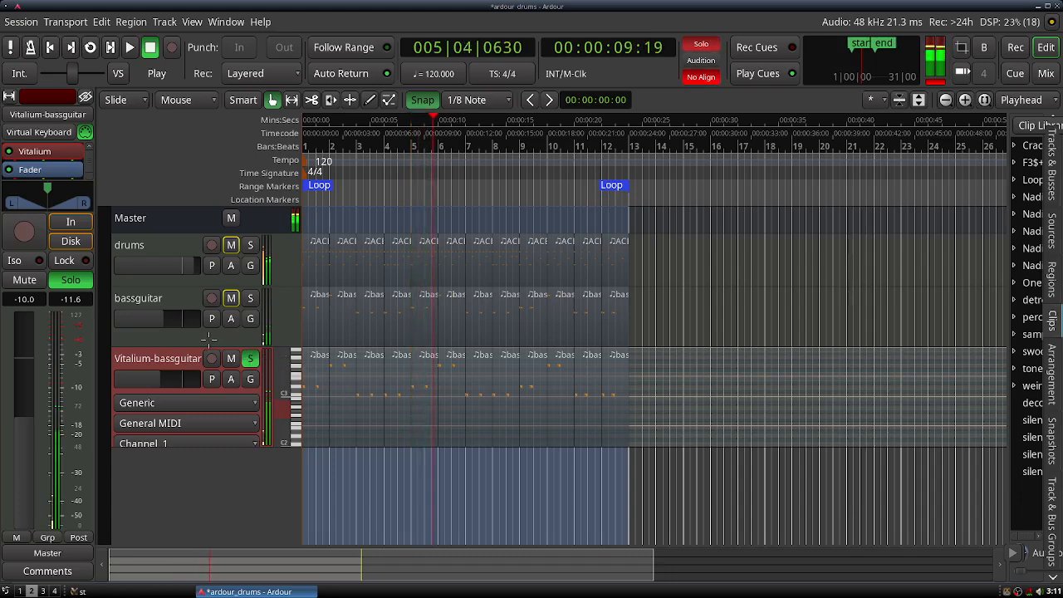
mouse_move(202, 339)
mouse_down()
mouse_move(203, 382)
mouse_move(270, 362)
mouse_move(206, 347)
mouse_up()
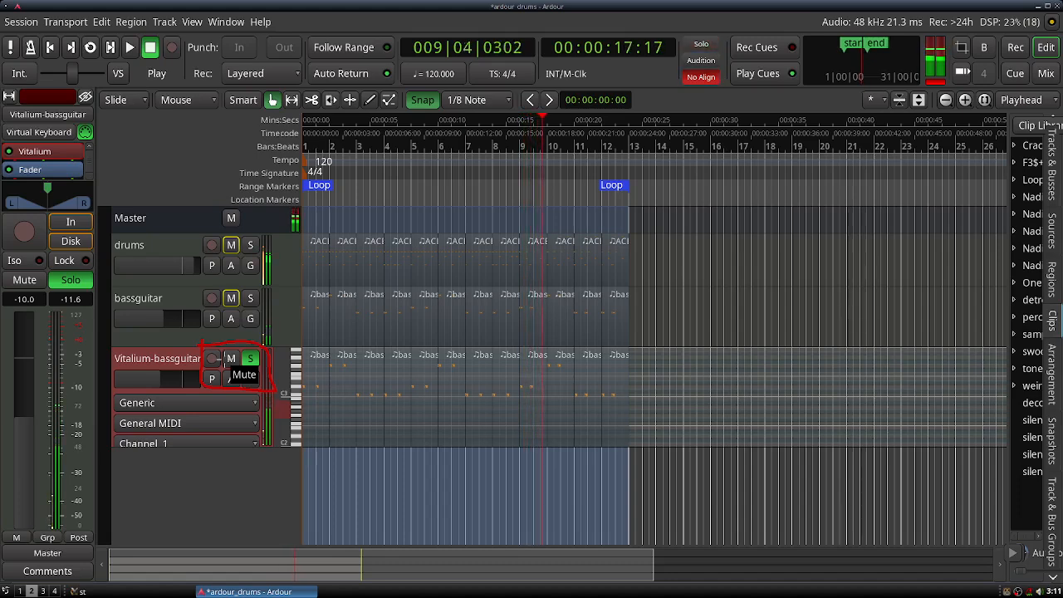
key(shift+F9)
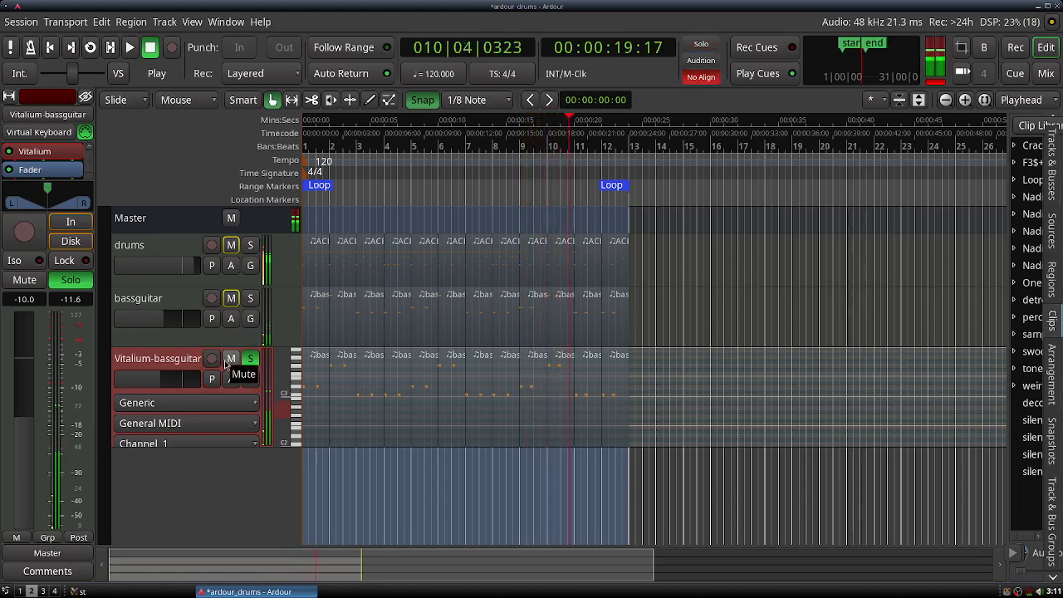
click(249, 358)
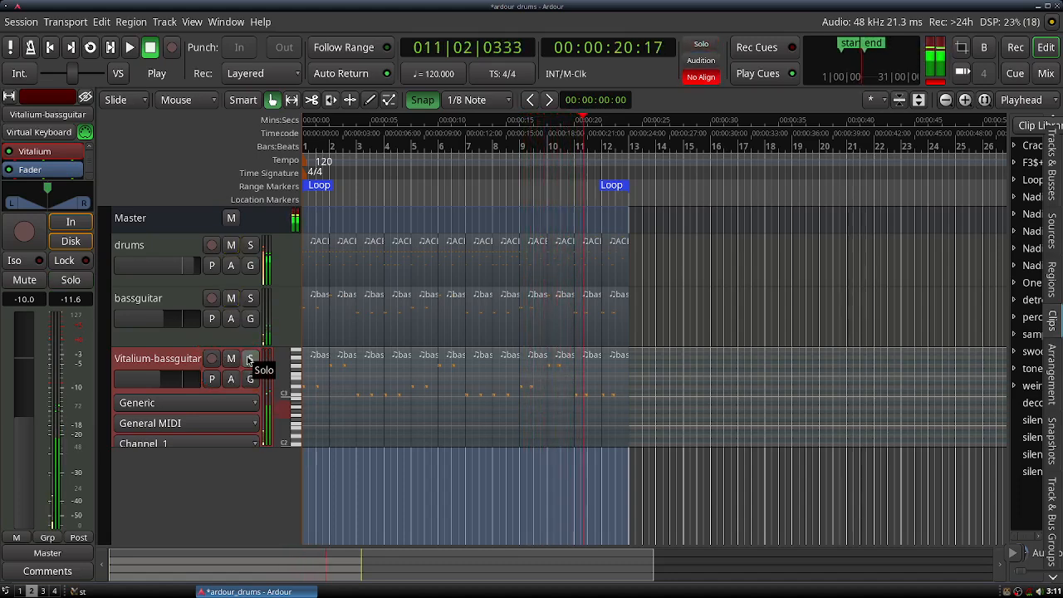
- Mute the bassguitar and drums tracks to hear the Vitalium-bassguitar alone, unmute both, and stop playback
click(231, 298)
click(231, 245)
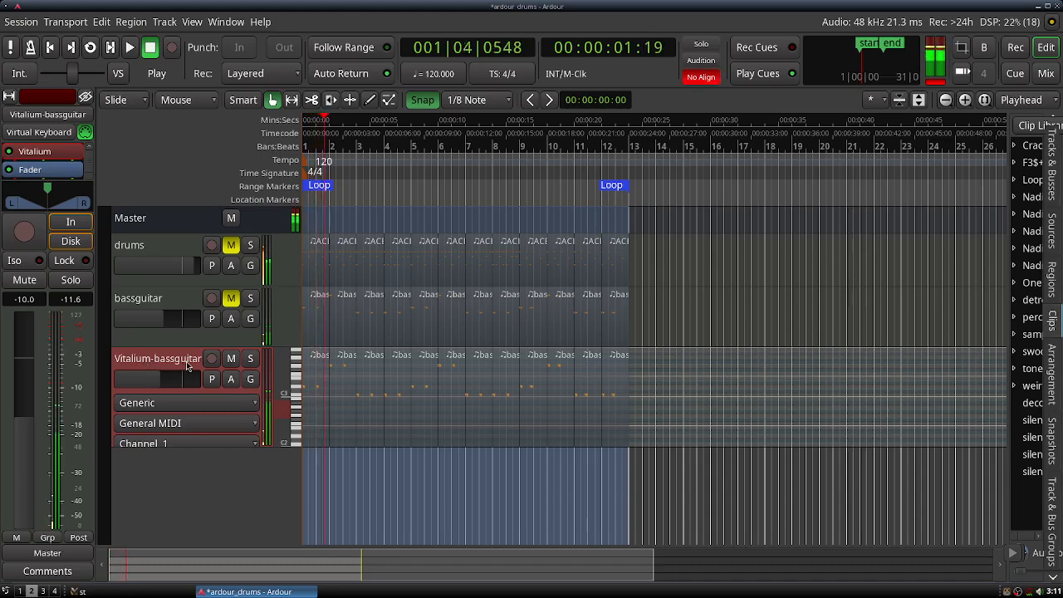
click(230, 299)
click(232, 246)
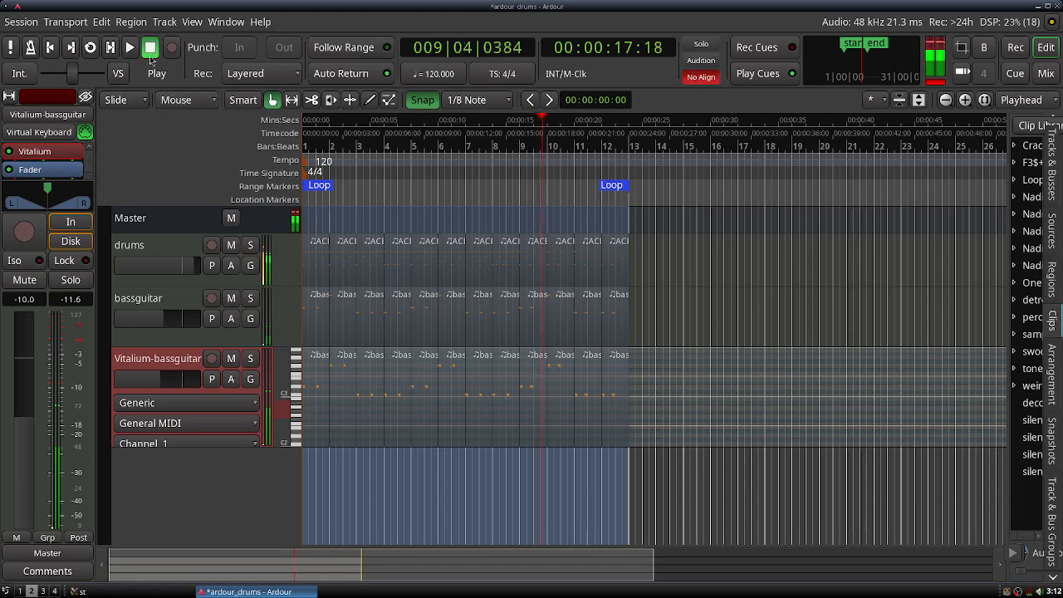
key(space)
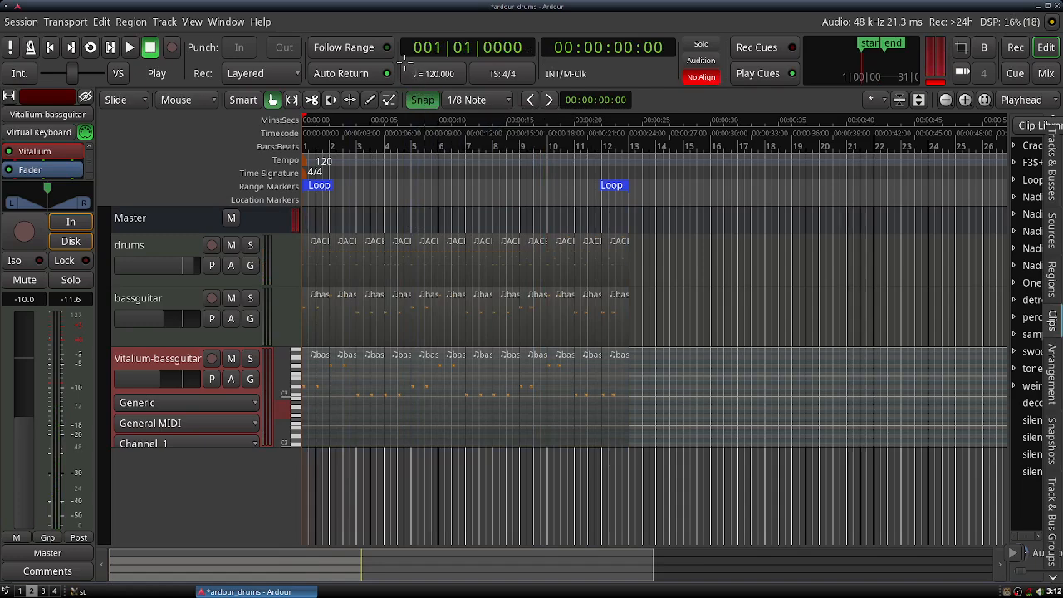
- Set the session tempo to a constant 180 beats per minute
mouse_move(459, 83)
mouse_down()
mouse_move(458, 65)
mouse_move(384, 62)
mouse_up()
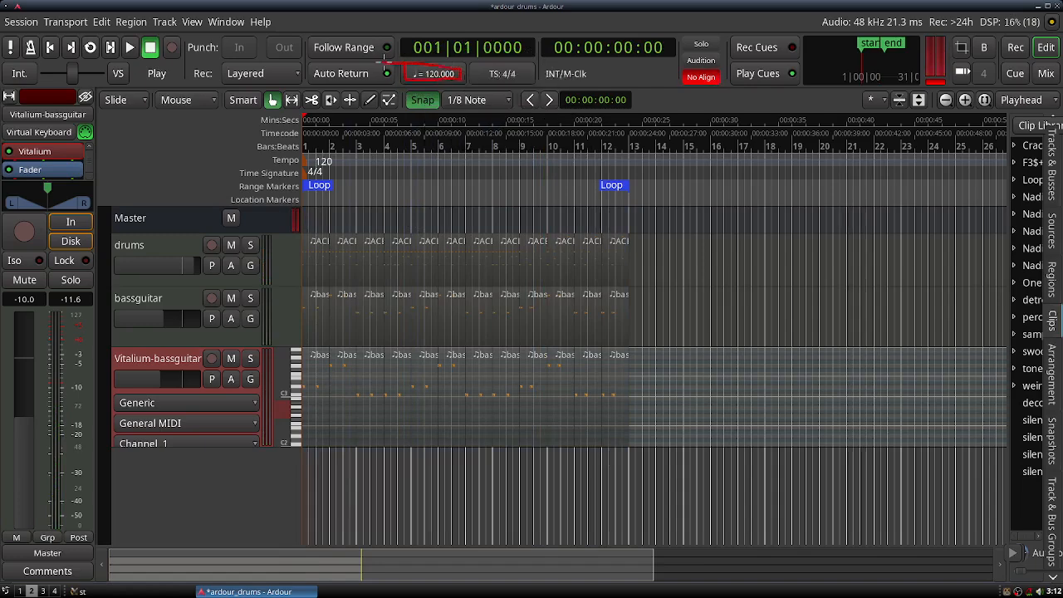
click(454, 74)
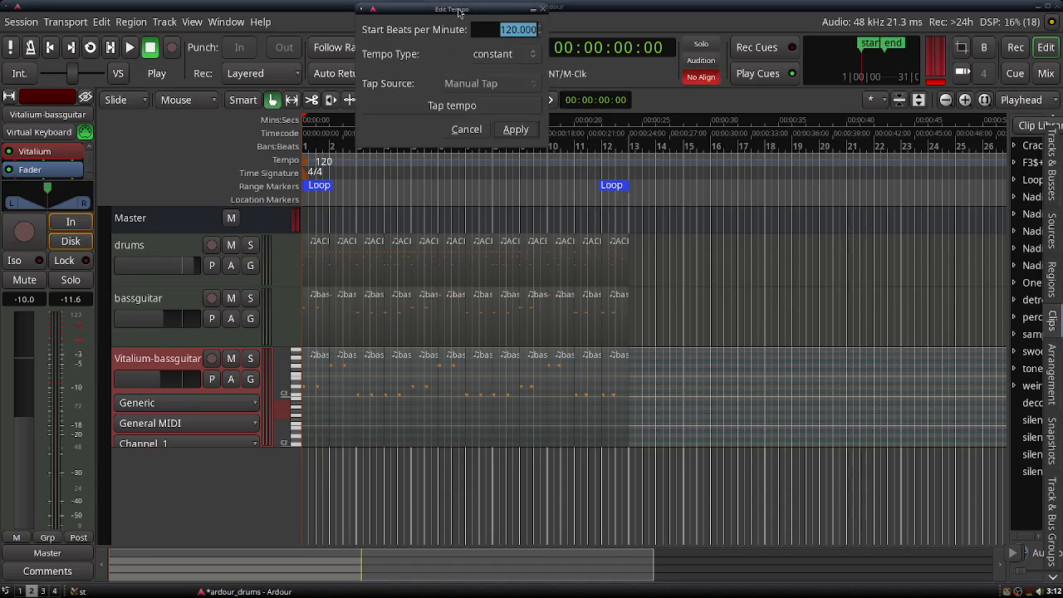
drag(458, 13, 434, 68)
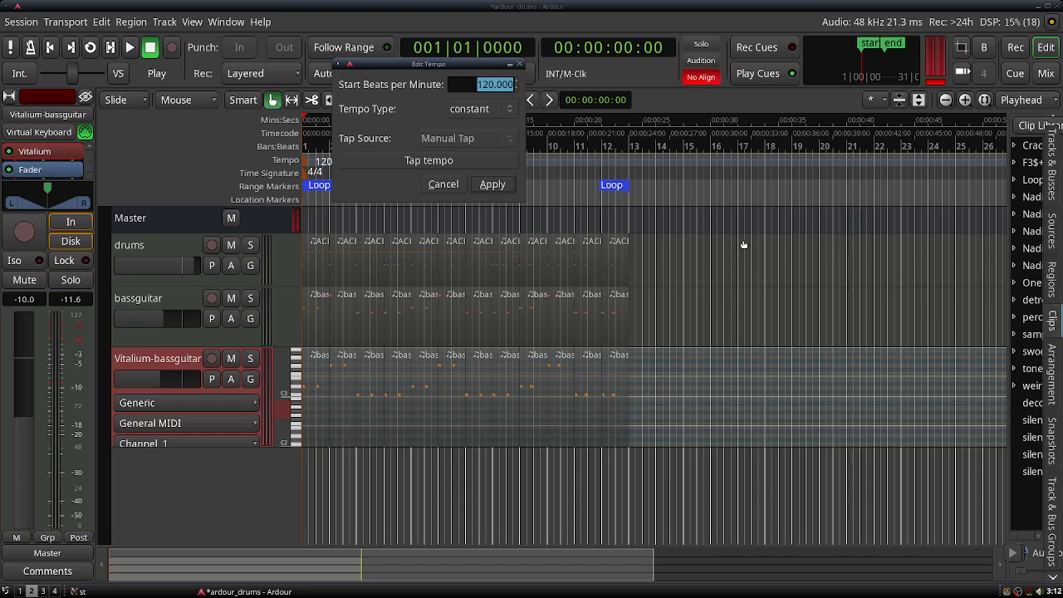
text(180)
key(Return)
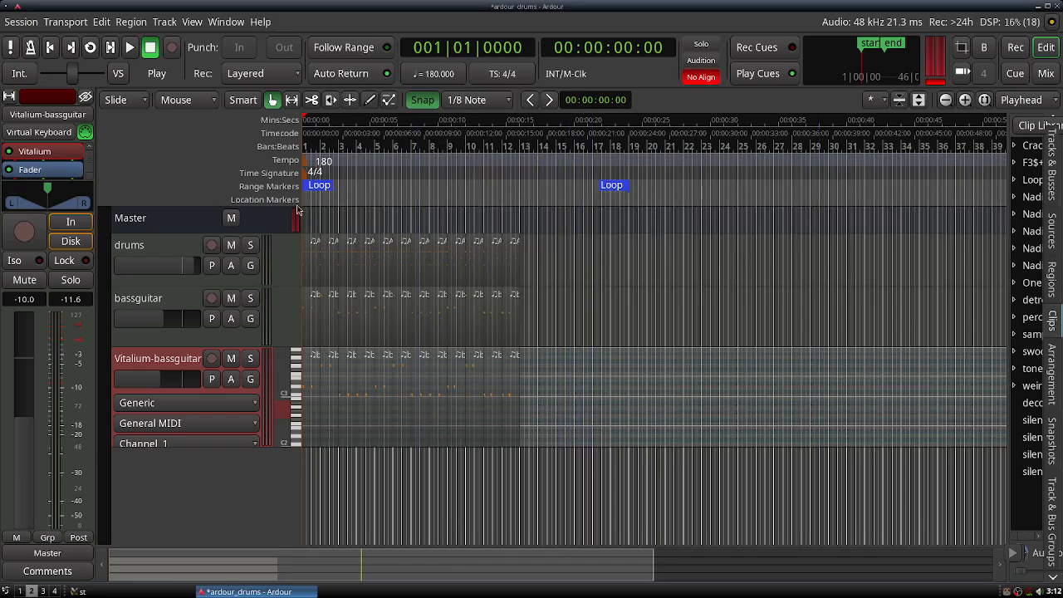
- Move the loop end marker back to bar 13, where the regions end, and start looped playback of the range
mouse_move(616, 186)
mouse_down()
mouse_move(645, 204)
mouse_move(527, 202)
mouse_move(527, 186)
mouse_move(630, 185)
mouse_move(490, 187)
mouse_move(511, 188)
mouse_up()
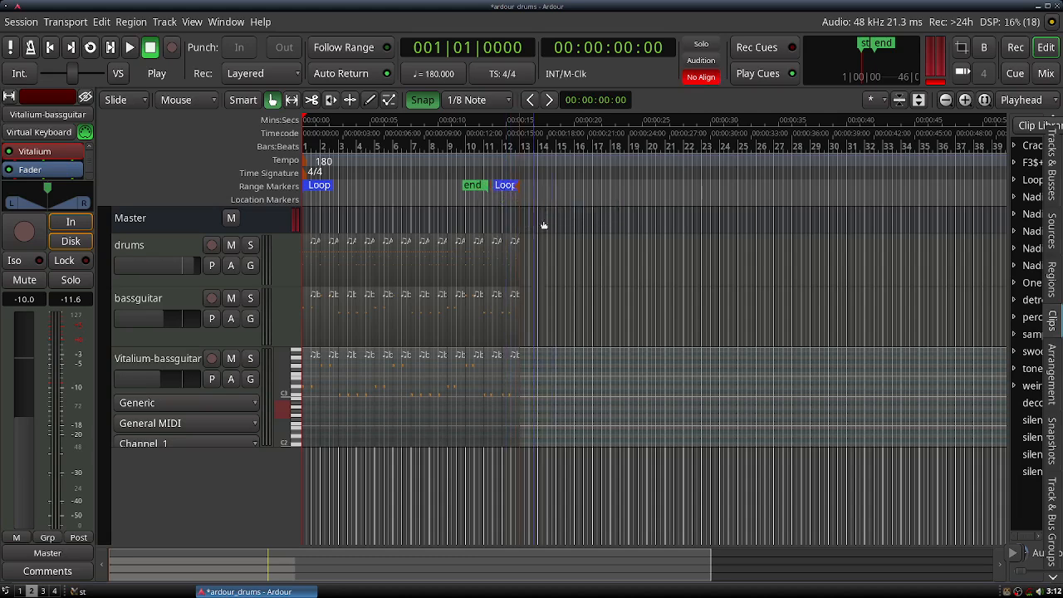
right_click(322, 187)
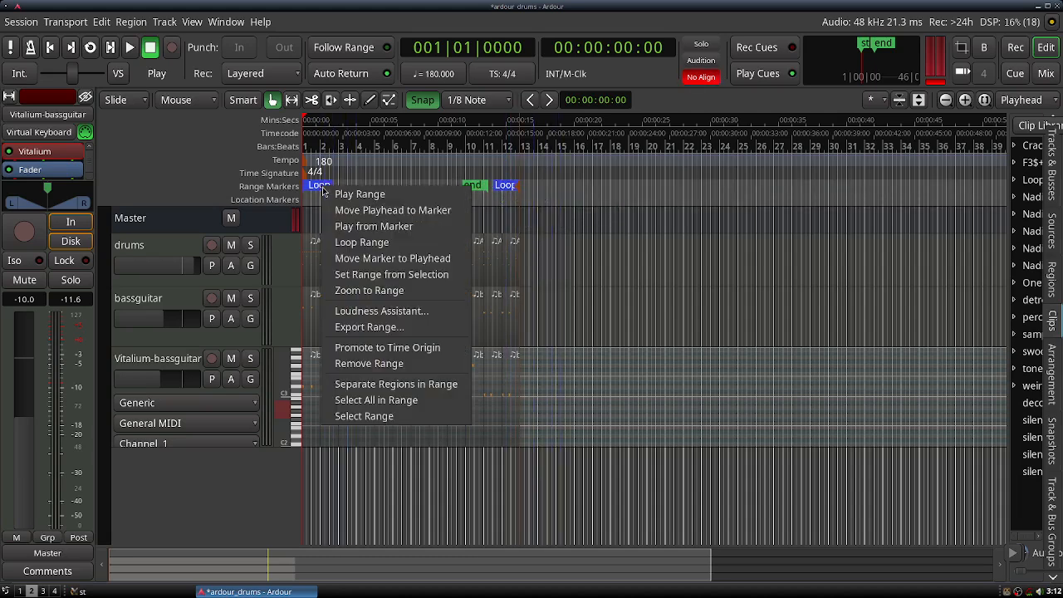
click(346, 241)
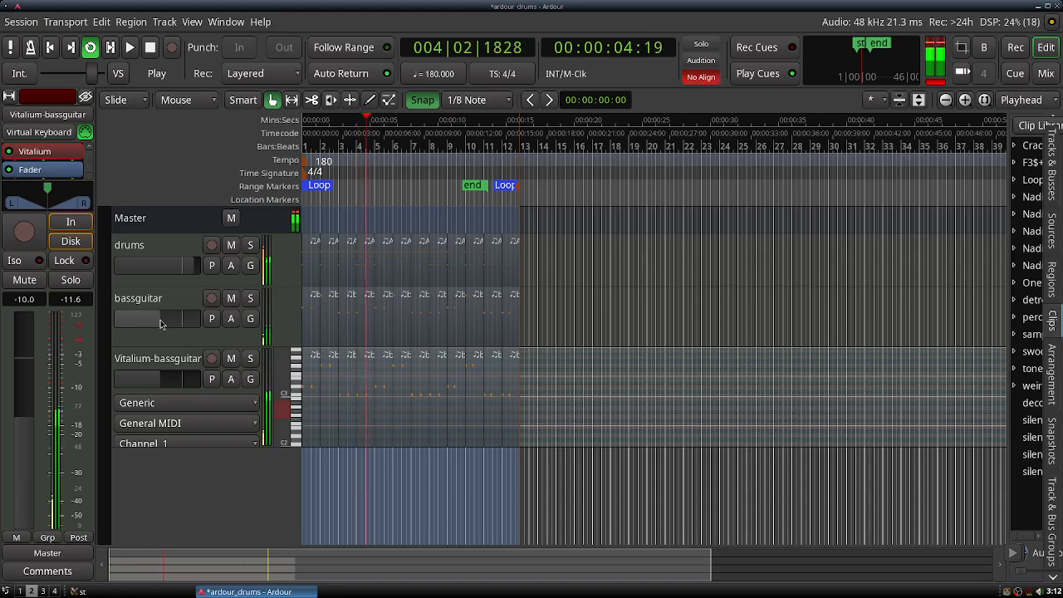
- Lower the bassguitar level, set Vitalium-bassguitar to -16.7 dB with a shorter track height, and stop playback
drag(160, 320, 158, 319)
drag(149, 380, 138, 379)
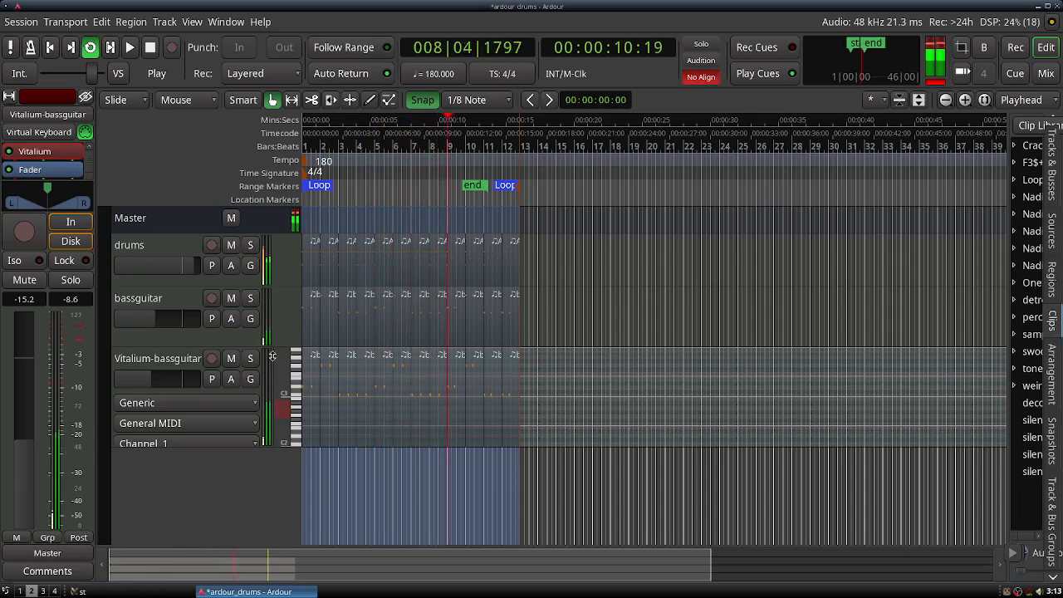
drag(270, 447, 272, 398)
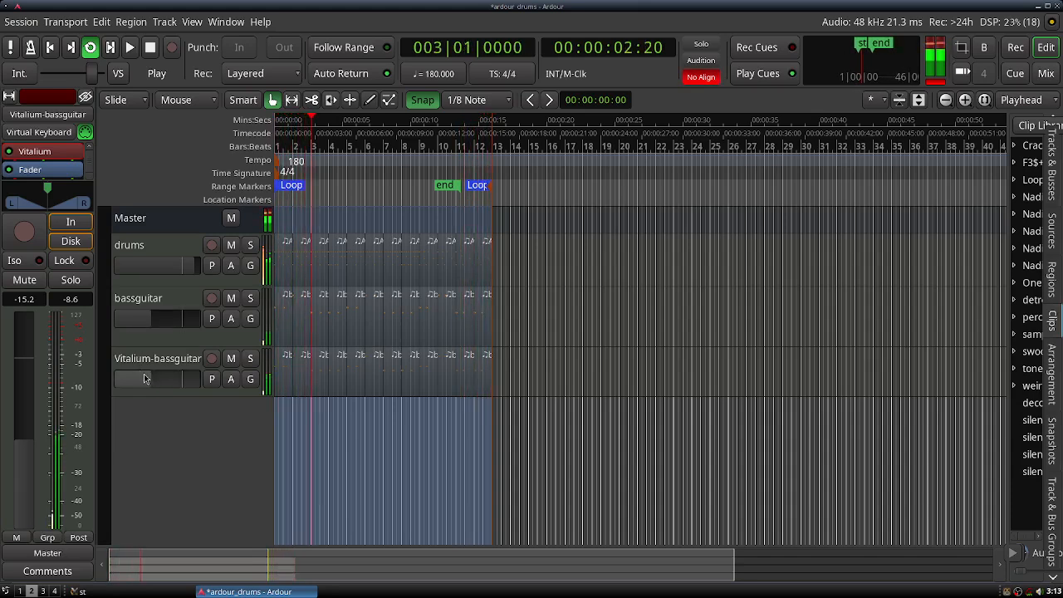
scroll(141, 380, down, 3)
scroll(141, 380, up, 1)
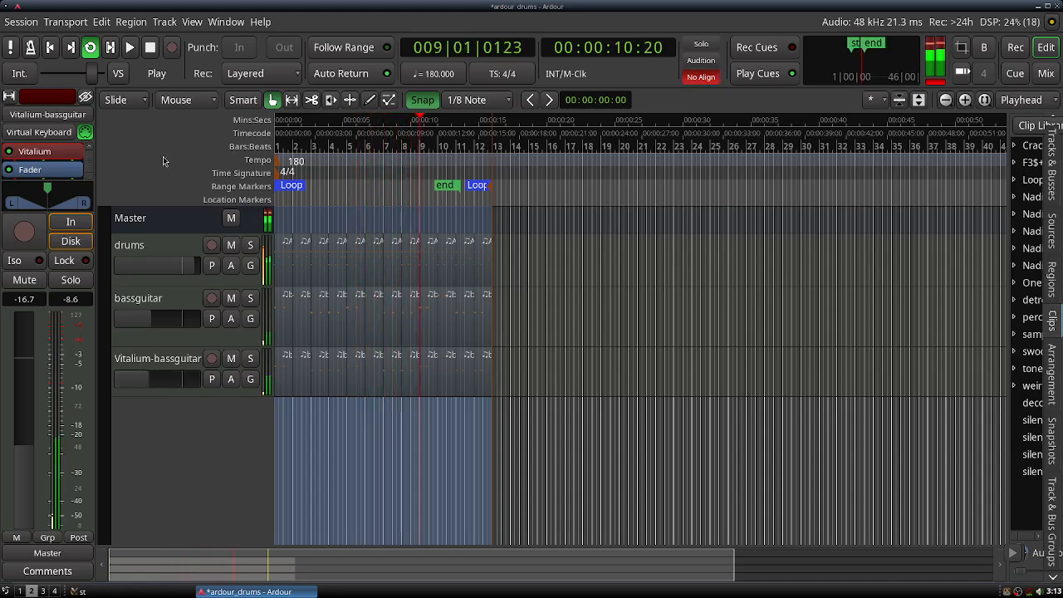
click(152, 47)
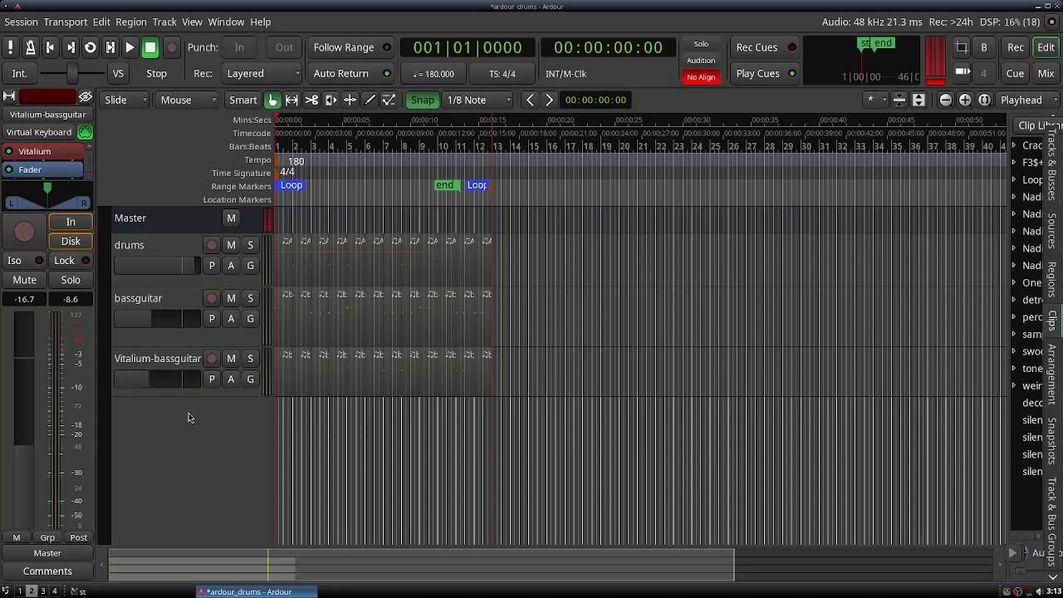
- Add one MIDI track using the Yoshimi instrument after the last track
double_click(165, 423)
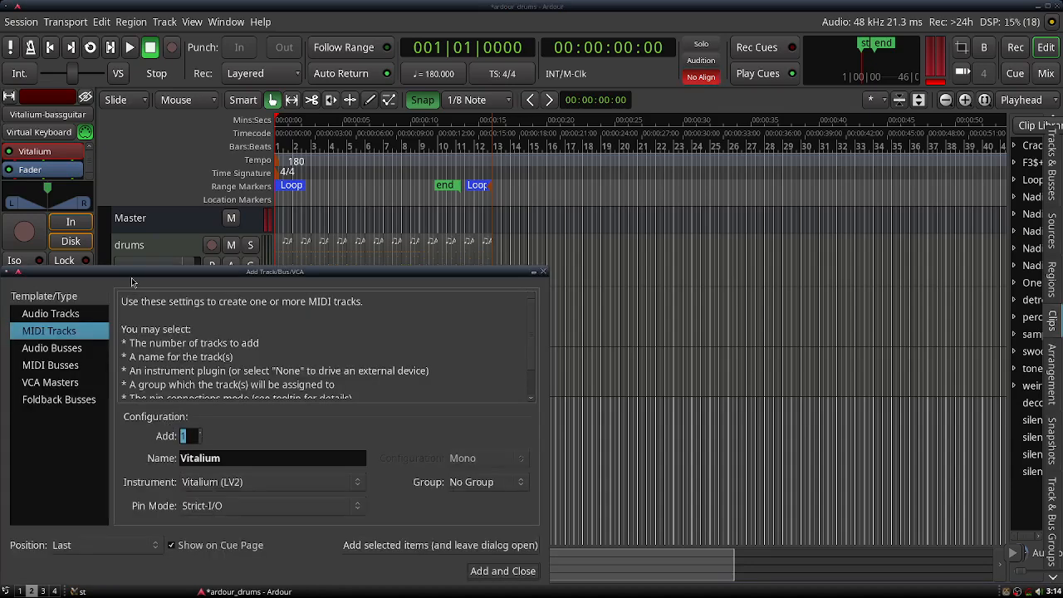
drag(132, 275, 177, 138)
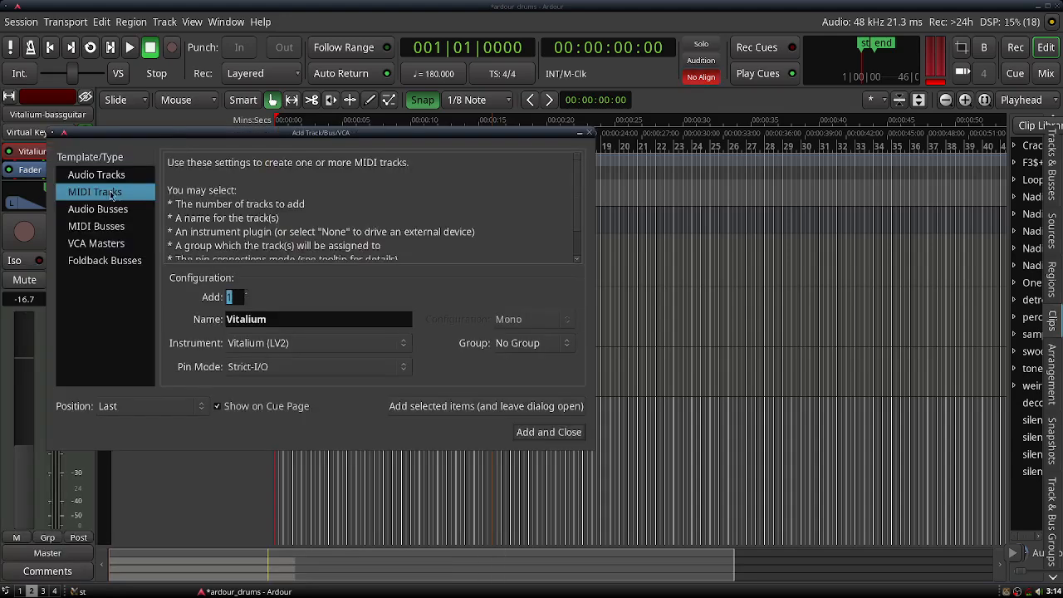
click(265, 345)
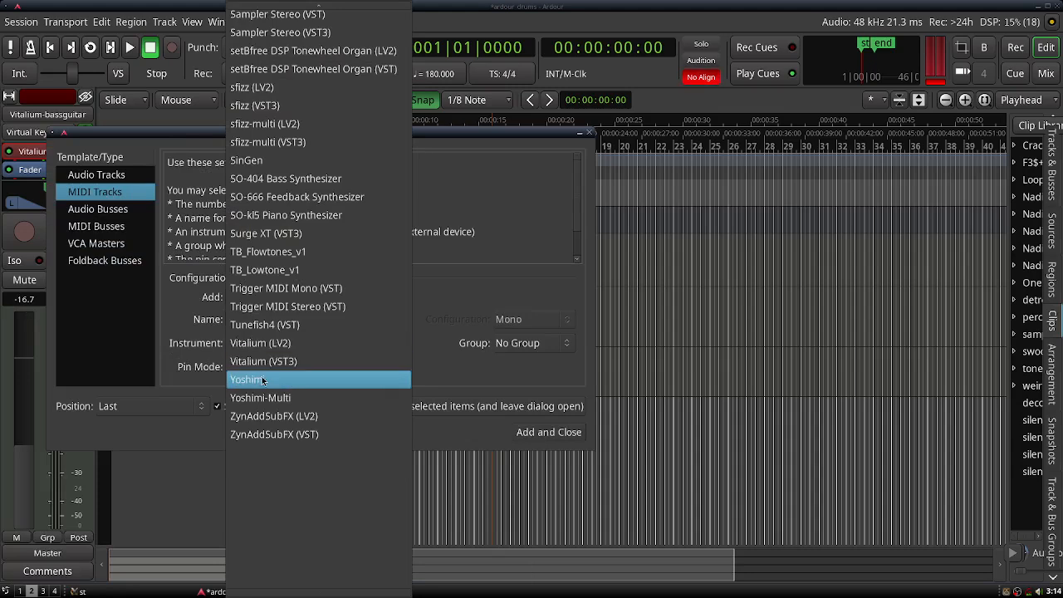
click(262, 379)
click(548, 431)
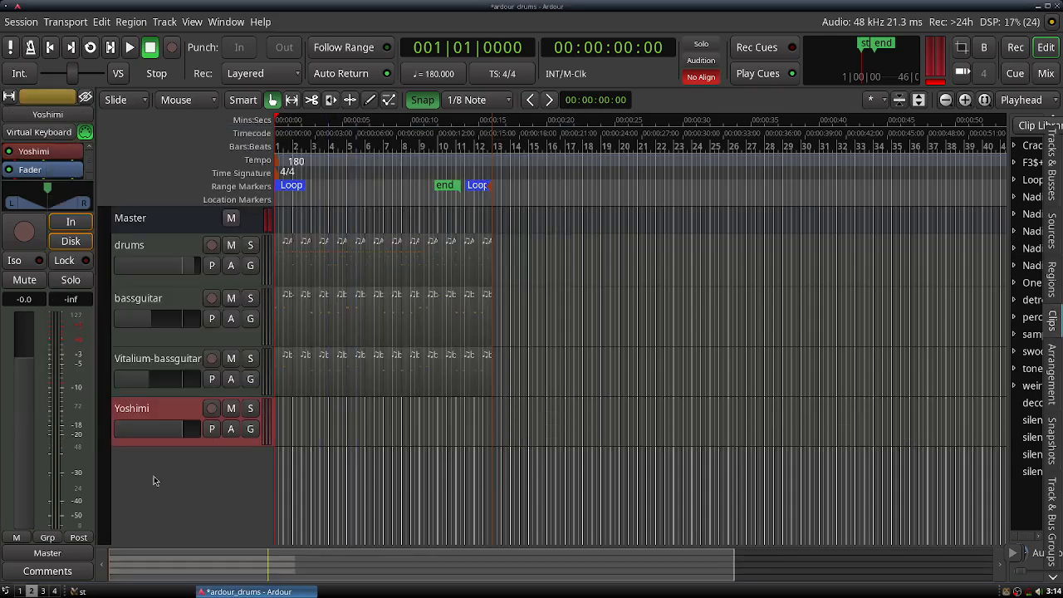
- Open the Yoshimi track's synth window, look over its stored instrument banks, and close the bank window
double_click(42, 155)
drag(380, 189, 282, 88)
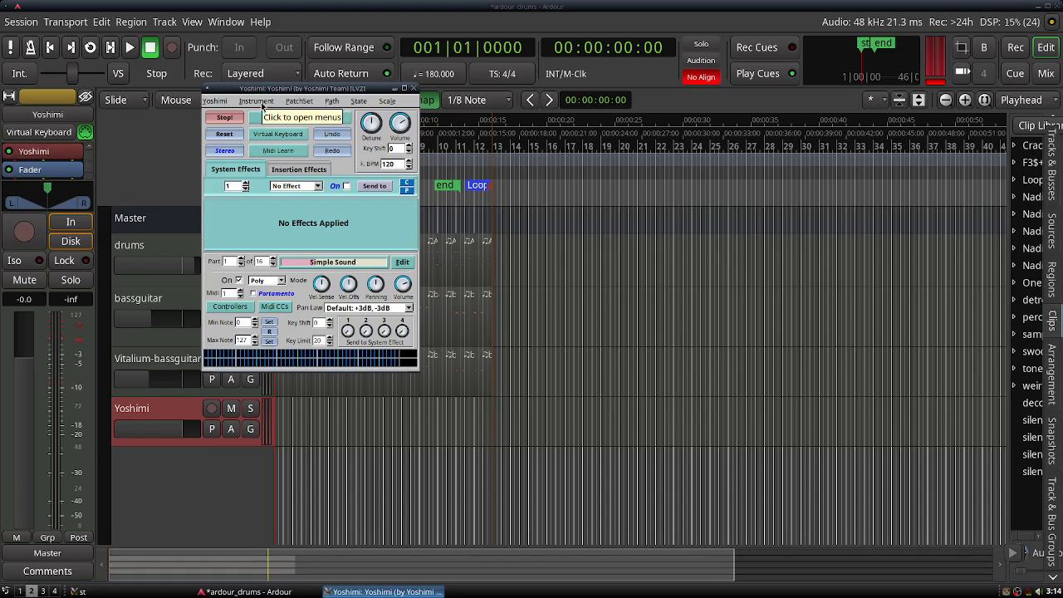
click(256, 102)
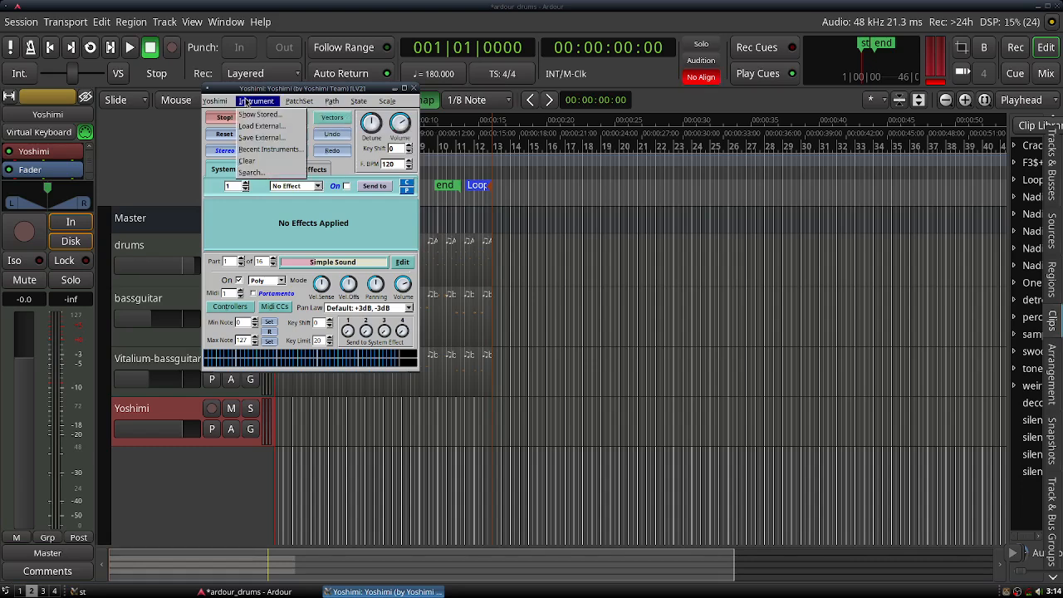
click(263, 114)
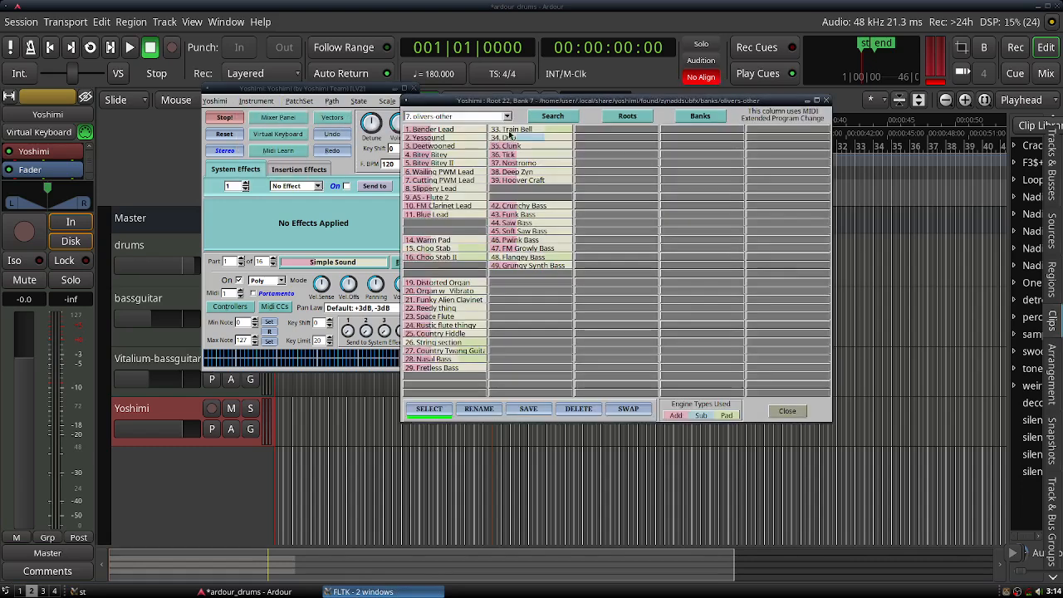
click(507, 117)
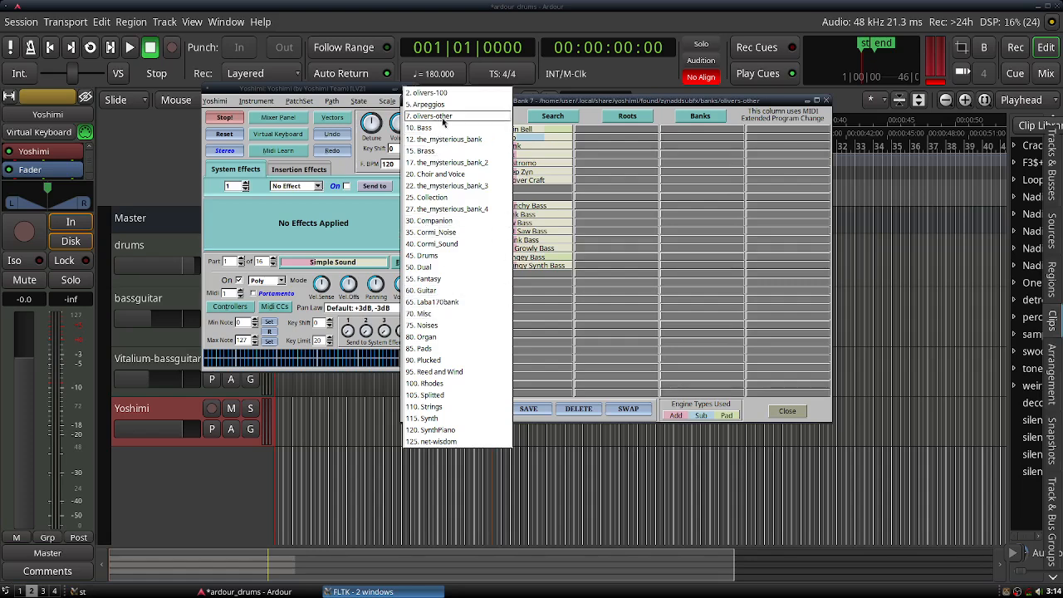
click(756, 105)
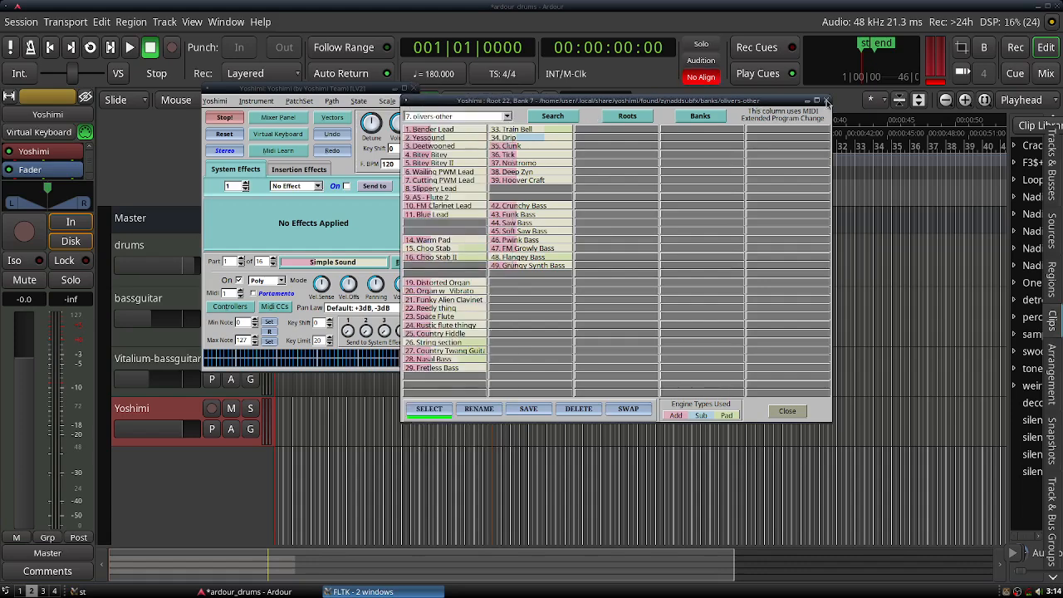
click(825, 102)
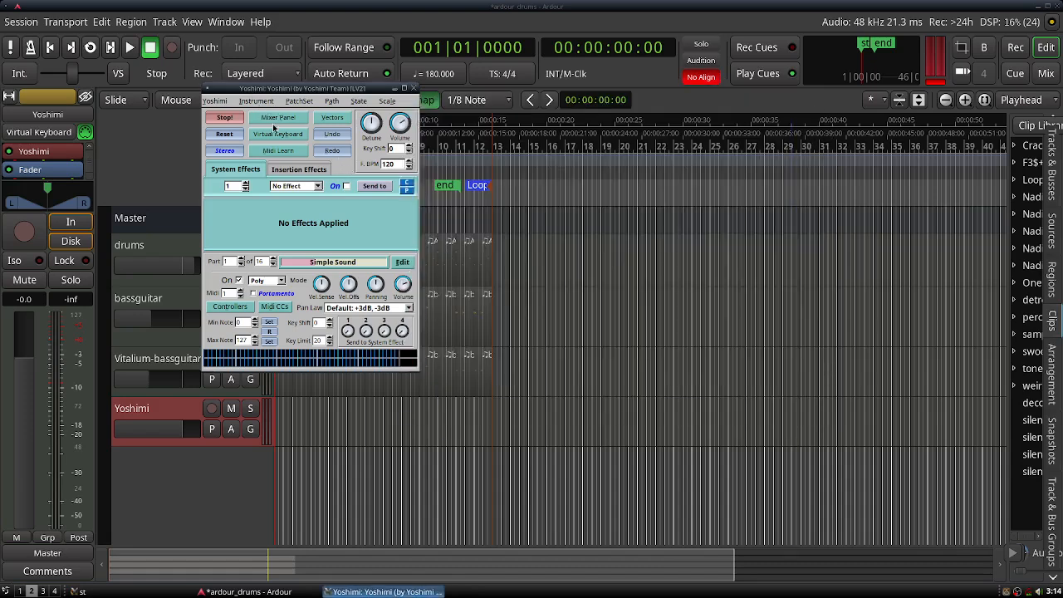
- Open Yoshimi's virtual keyboard, play a test note with Simple Sound, and show the stored instruments again
click(283, 136)
click(357, 89)
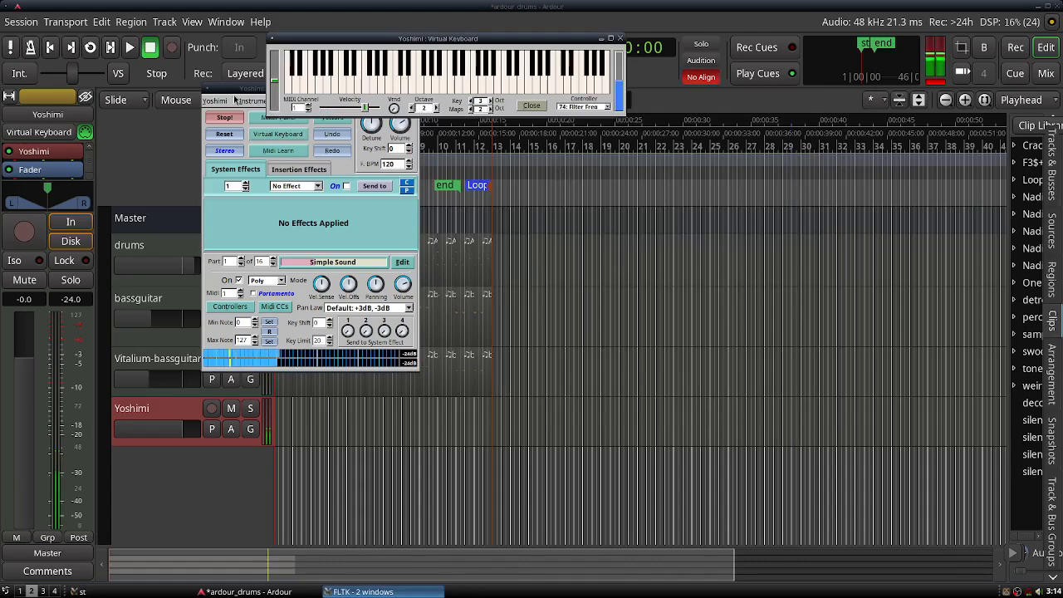
click(255, 101)
click(265, 121)
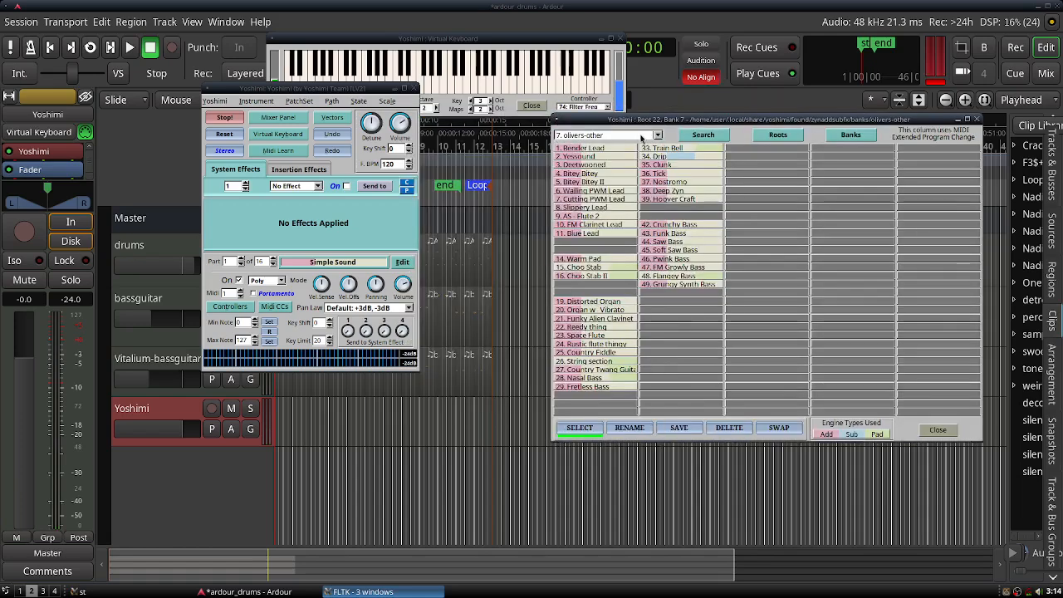
- Load Arpeggio1 from the Arpeggios bank and audition it with several notes on the virtual keyboard
click(656, 135)
click(641, 129)
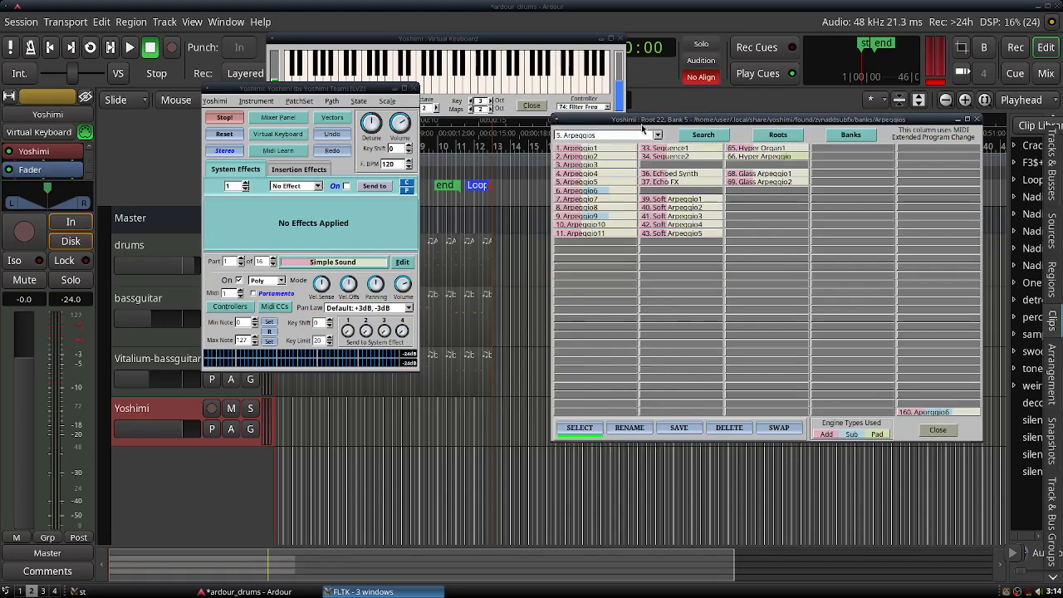
click(501, 86)
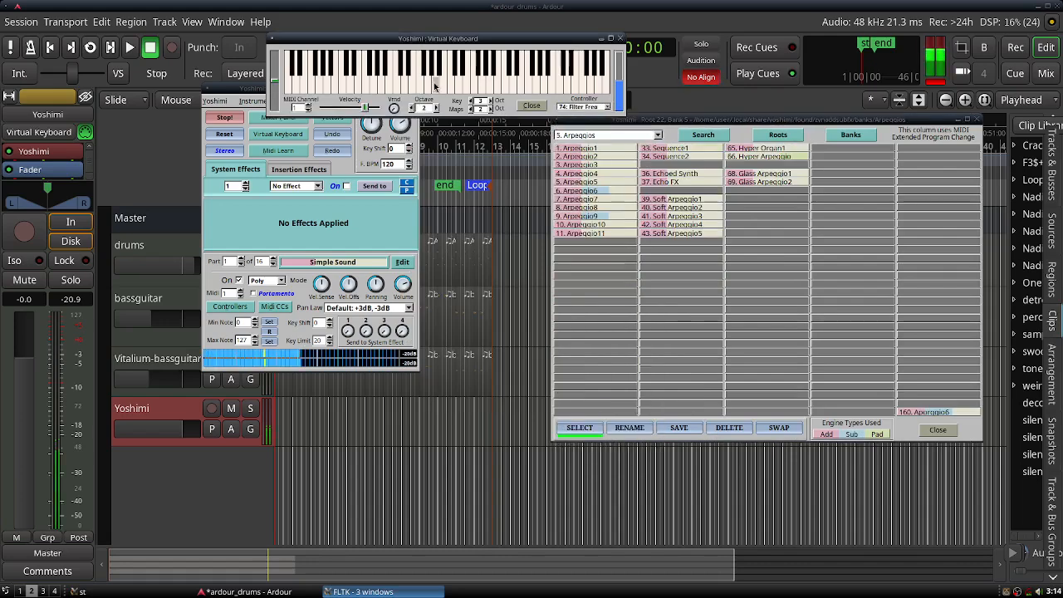
click(571, 149)
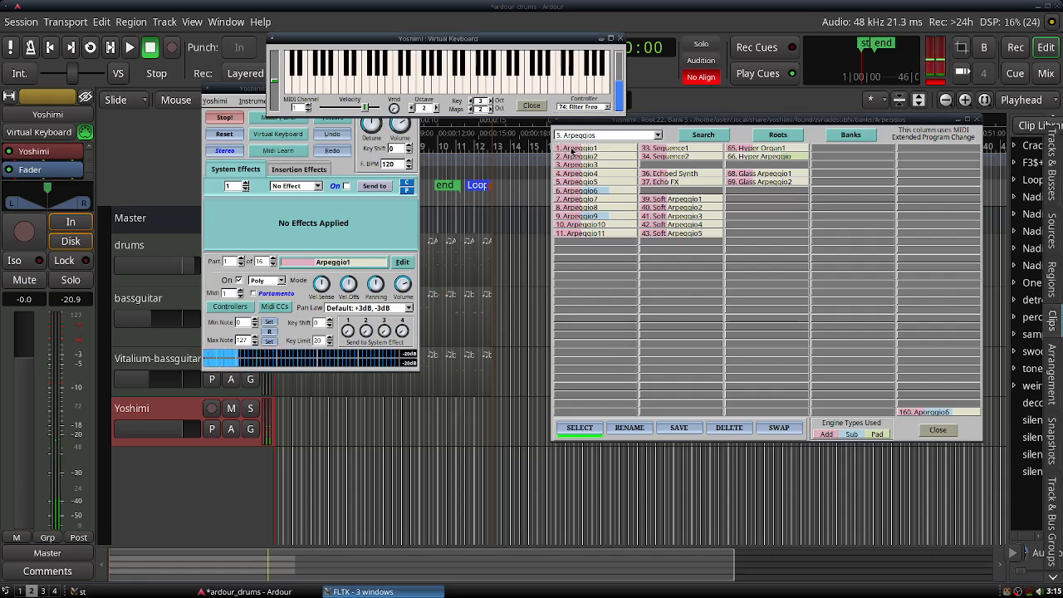
click(382, 86)
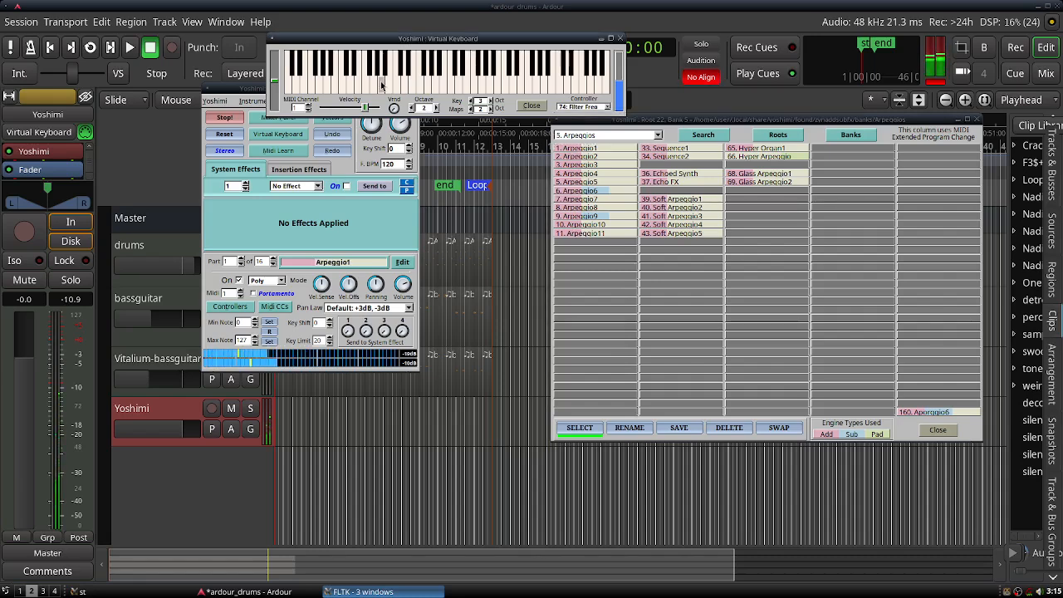
click(408, 83)
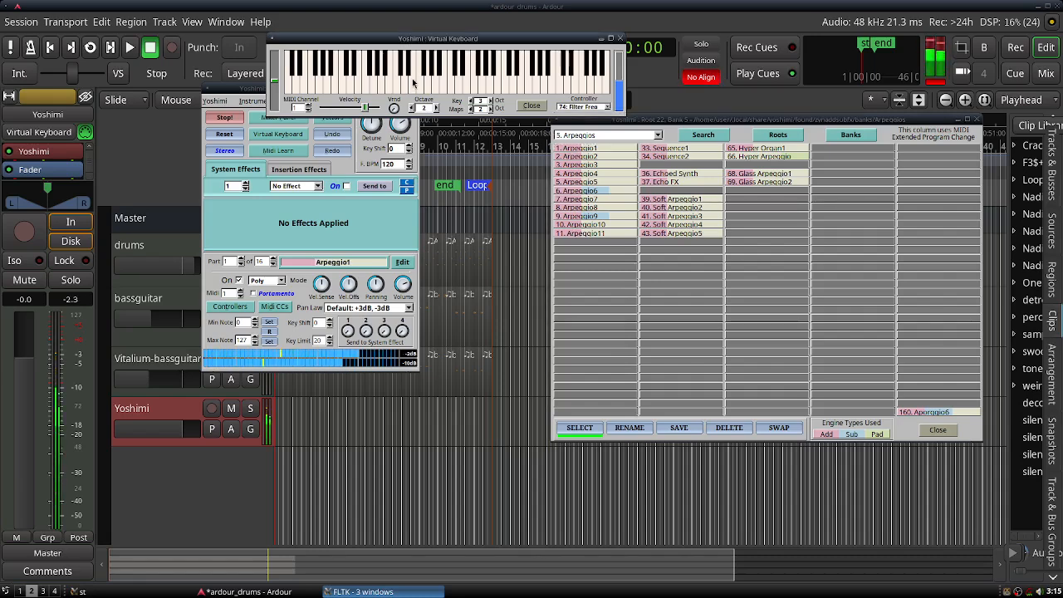
click(345, 88)
click(377, 88)
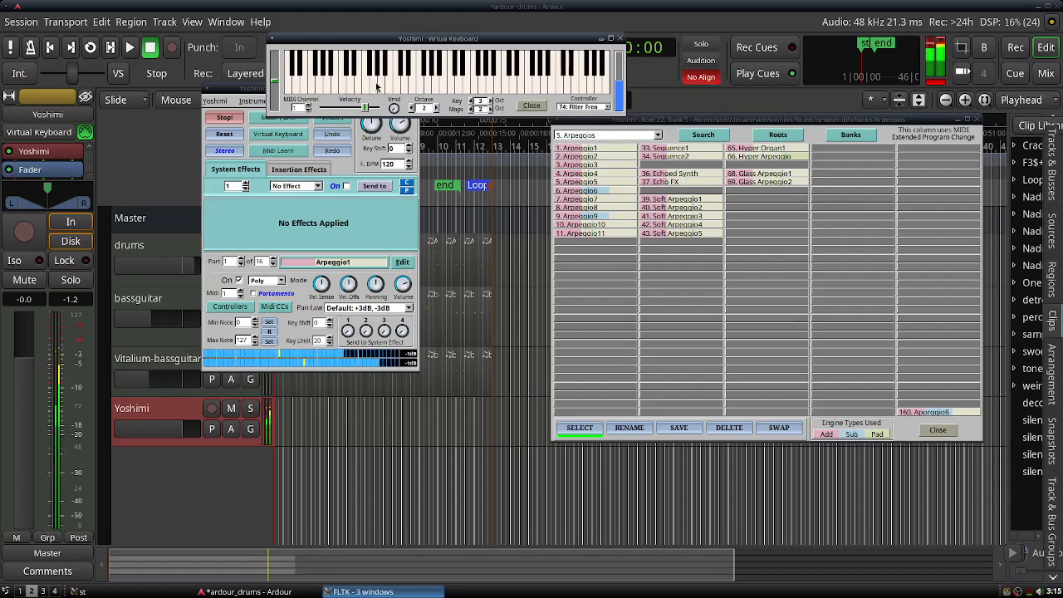
- Load the Acqua instrument from the Cormi_Noise bank and audition it on the virtual keyboard
click(654, 136)
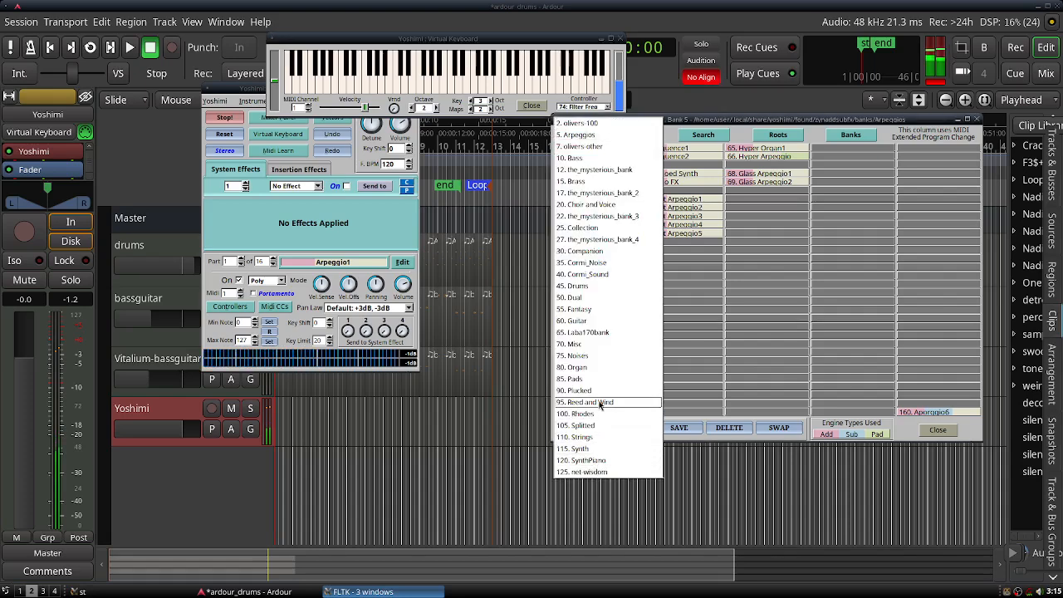
click(594, 266)
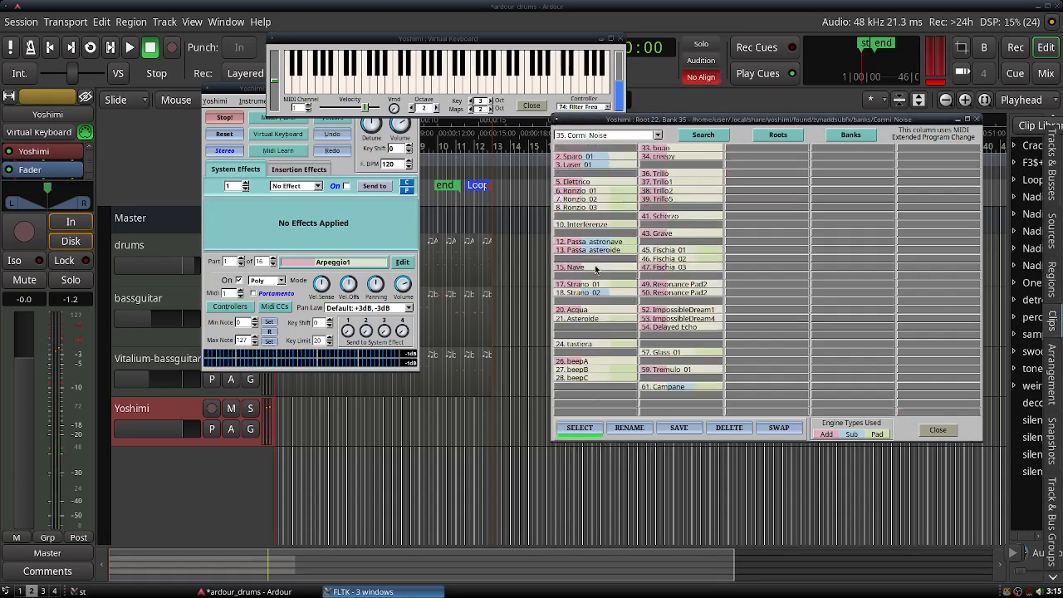
click(594, 310)
click(408, 82)
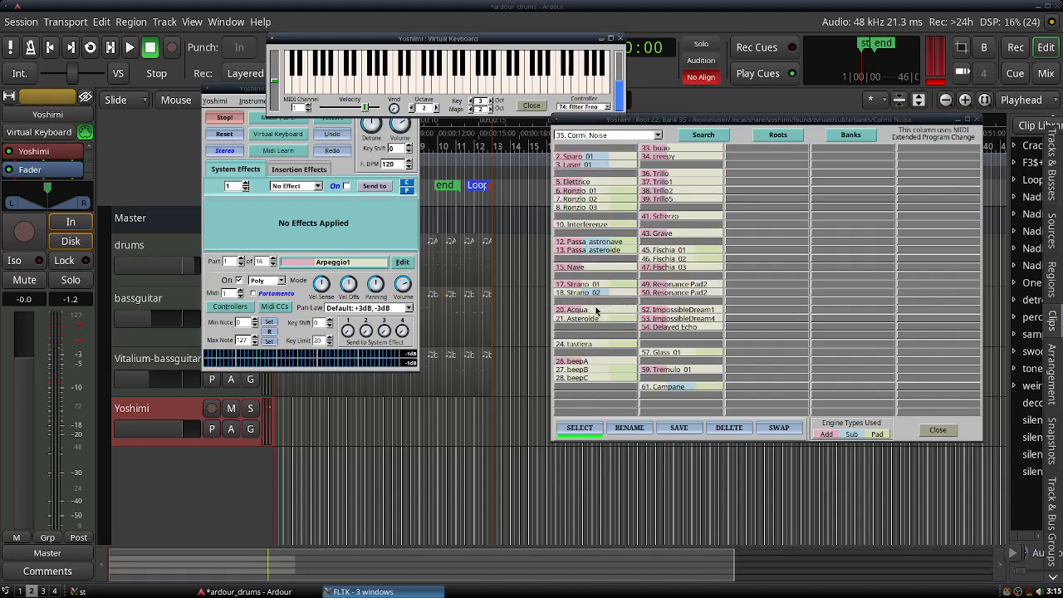
click(427, 82)
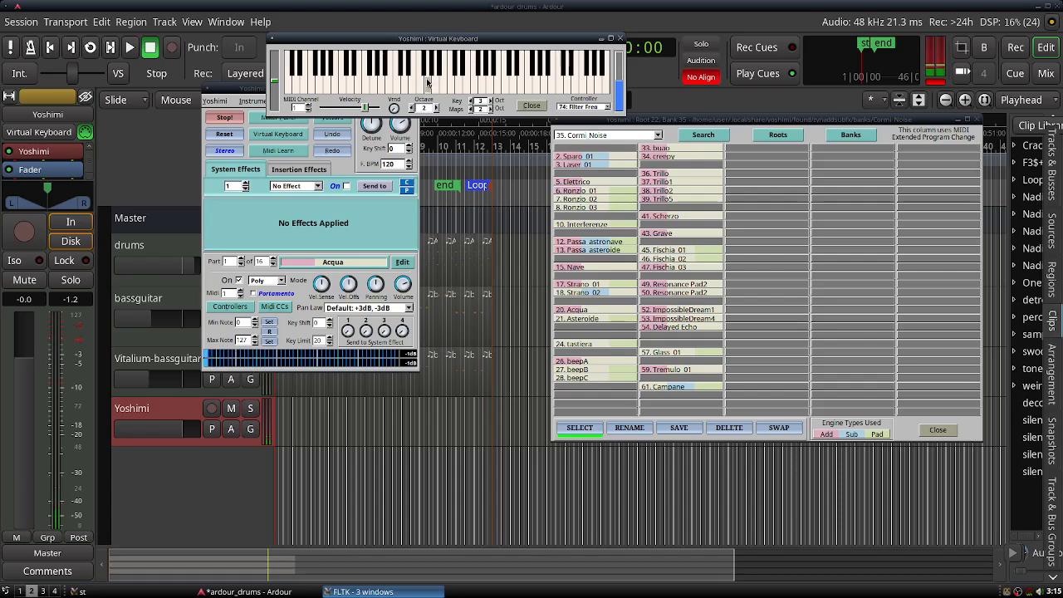
- Load pulse_organ from the_mysterious_bank, audition it on the virtual keyboard, and close the keyboard and bank windows
click(657, 137)
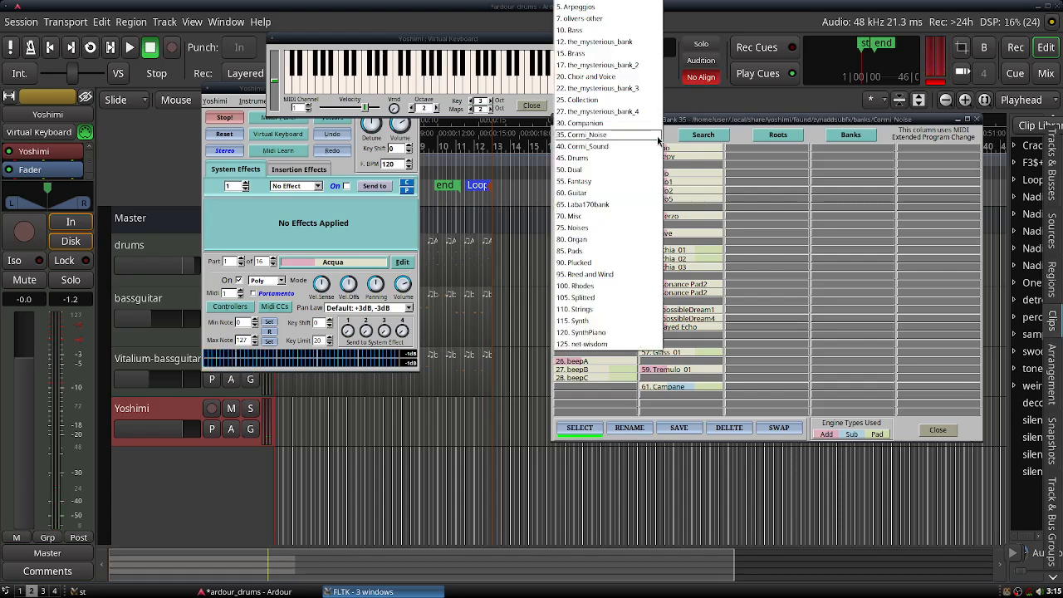
click(618, 41)
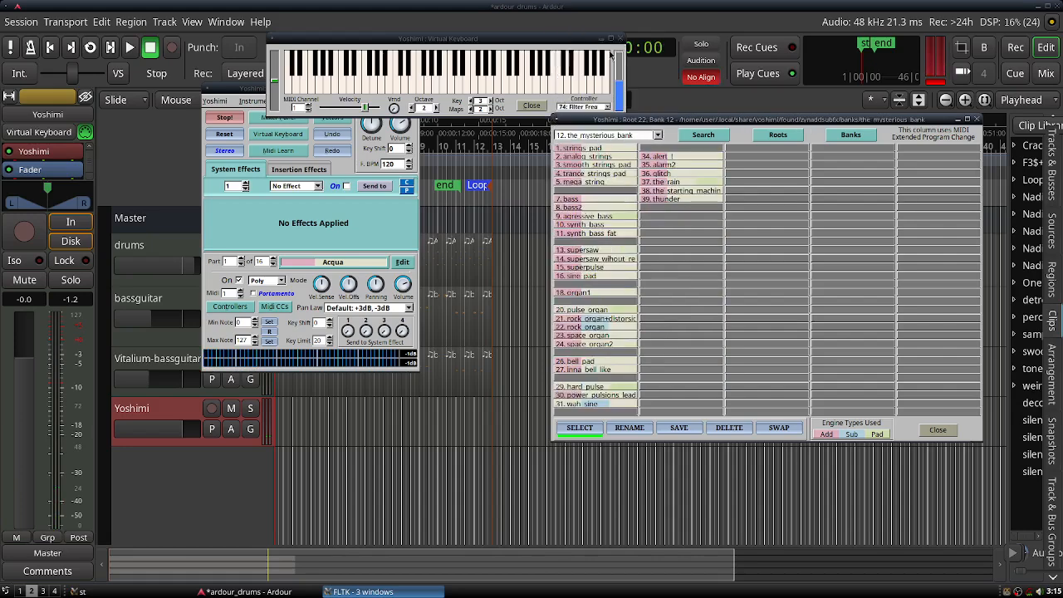
click(591, 310)
click(421, 89)
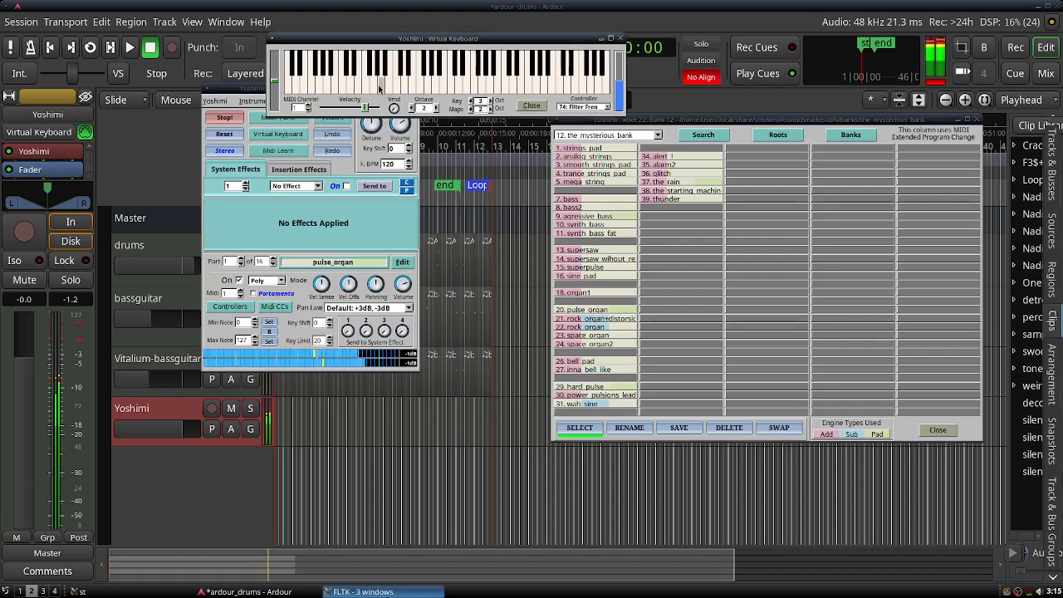
click(436, 90)
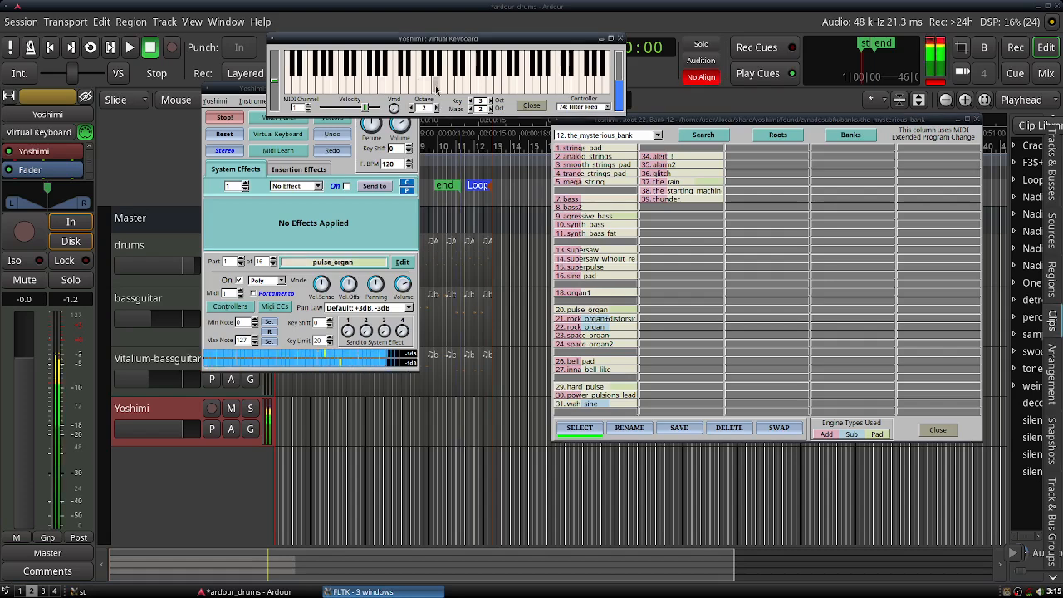
click(621, 39)
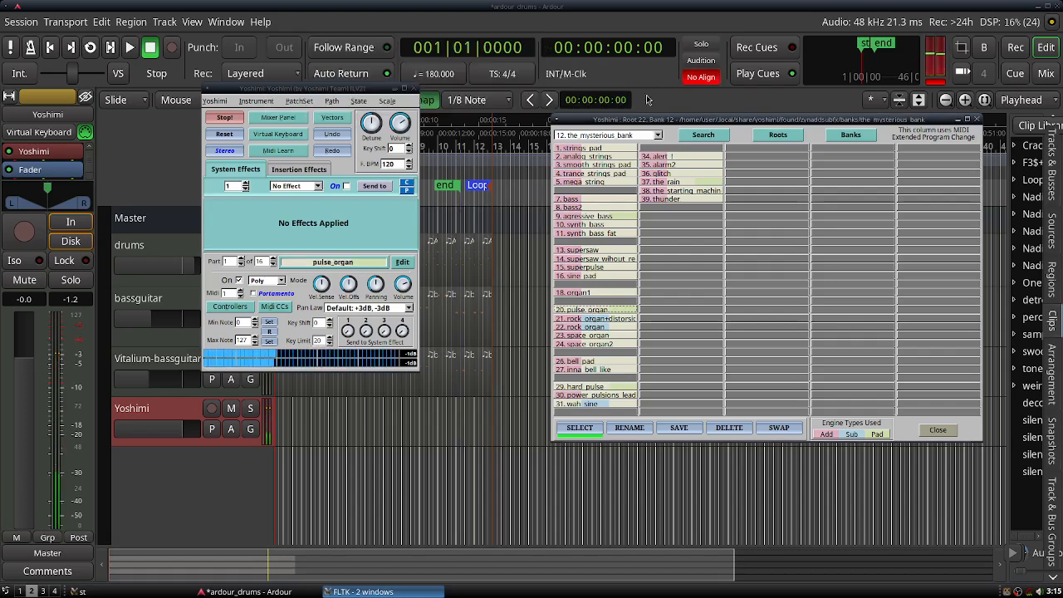
click(977, 120)
- Load Bass Guitar - Slap from the olivers-100 bank, audition it on the virtual keyboard, and close both windows
click(258, 100)
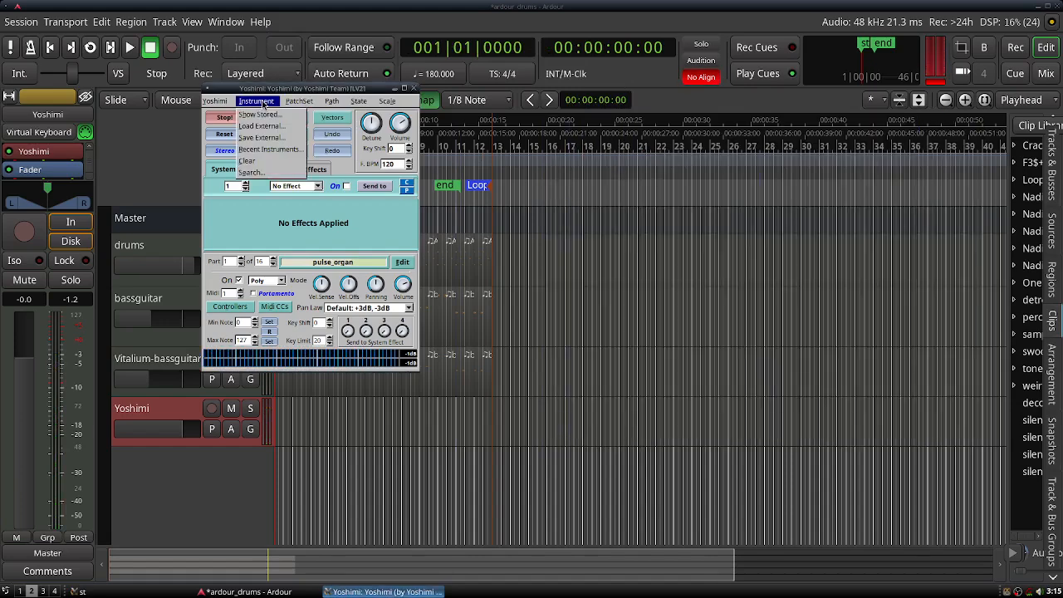
click(274, 116)
click(656, 136)
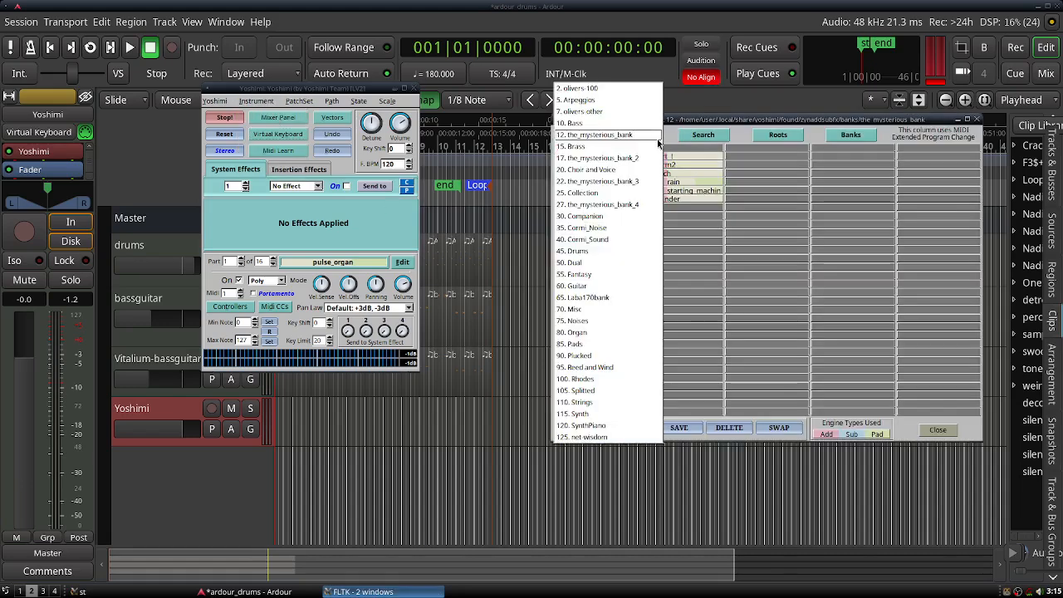
click(620, 90)
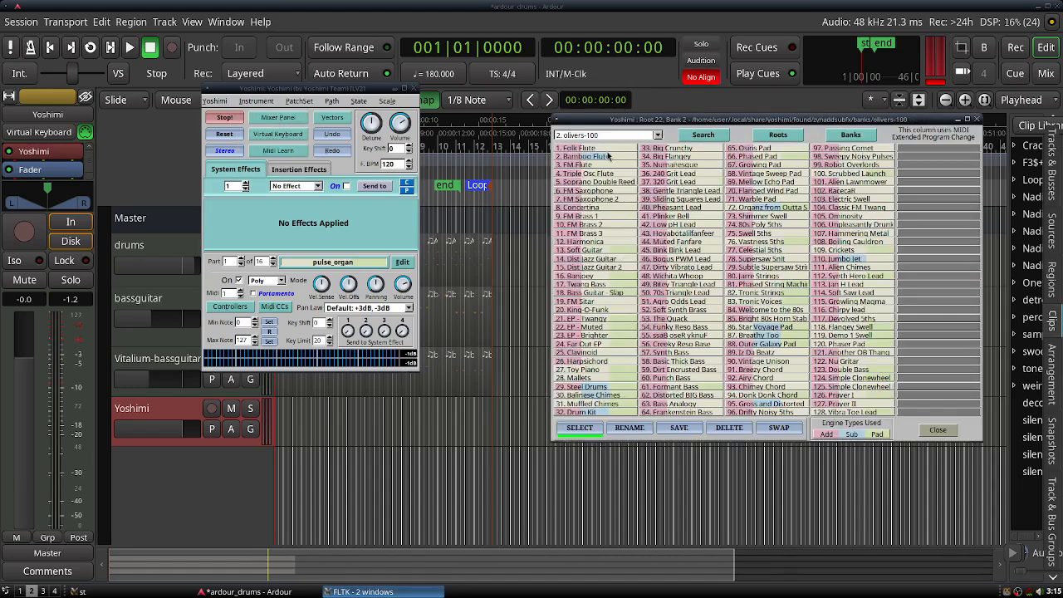
click(601, 294)
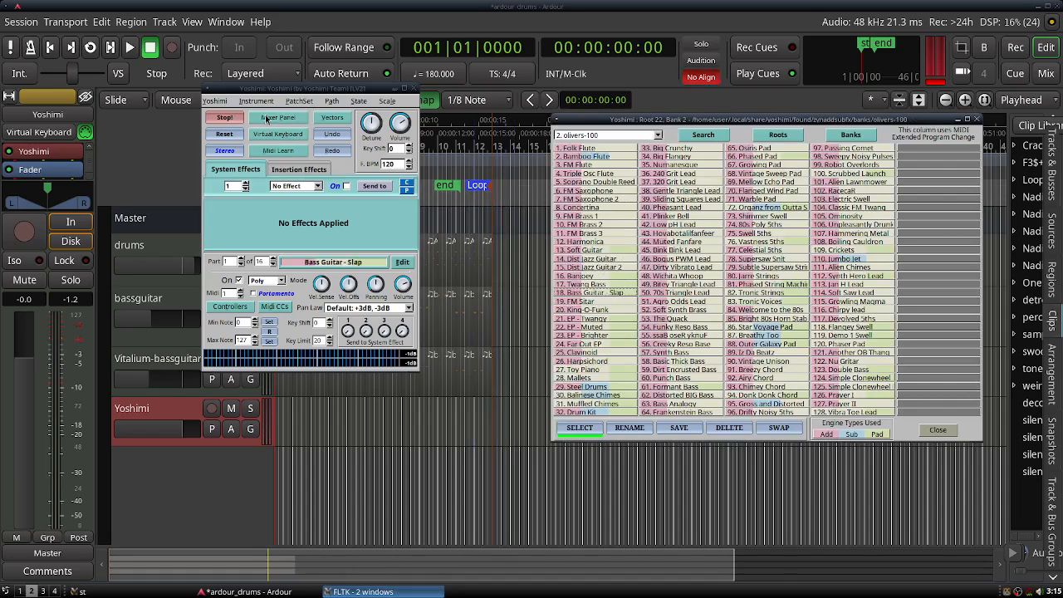
click(285, 134)
click(374, 87)
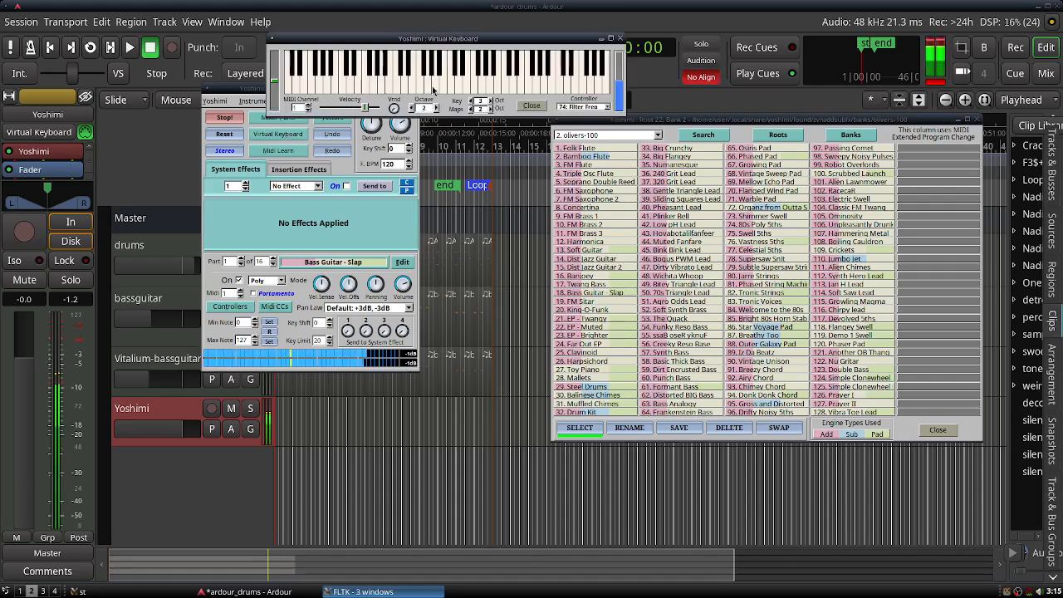
click(978, 122)
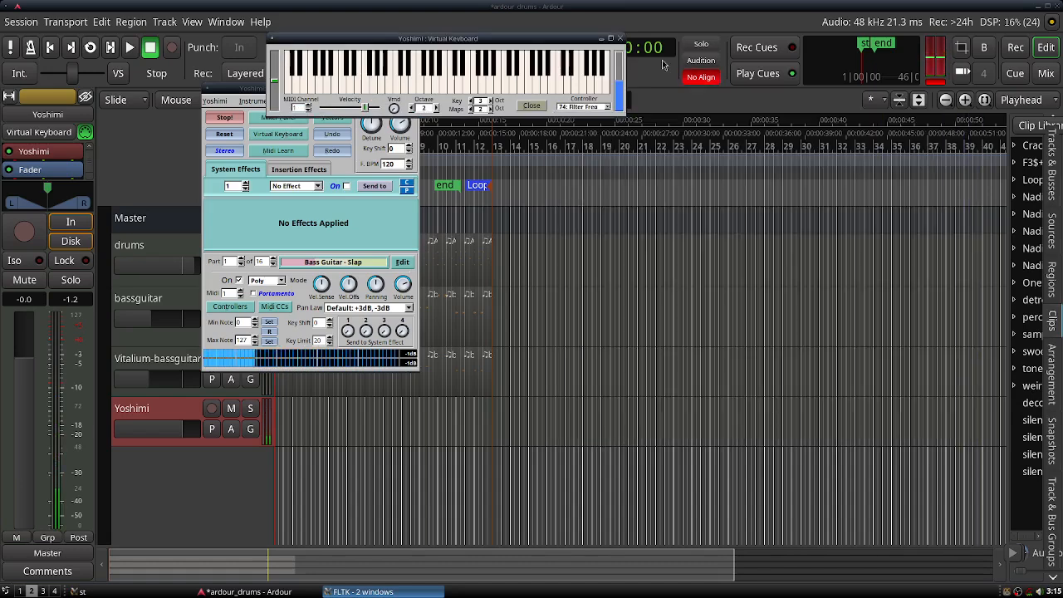
click(620, 39)
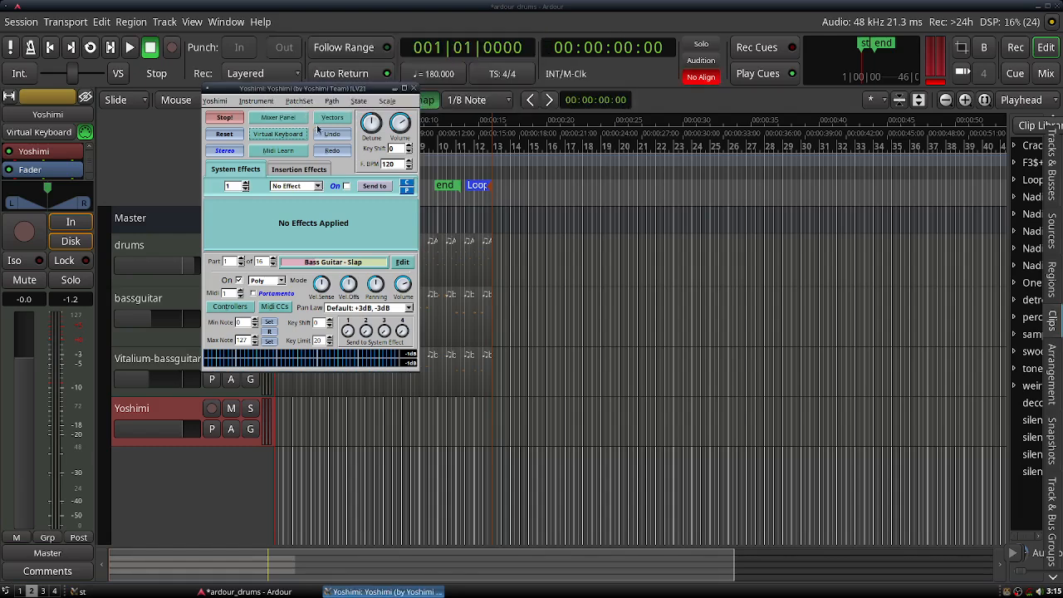
- Load Drums Kit1 from Yoshimi's stored Drums bank and close the bank window
click(257, 100)
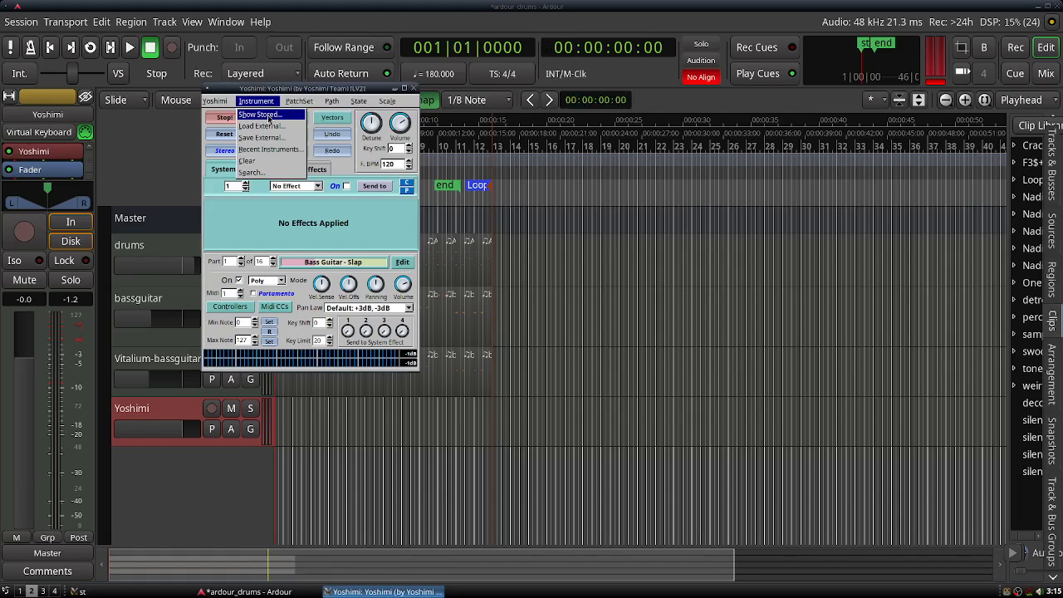
click(260, 115)
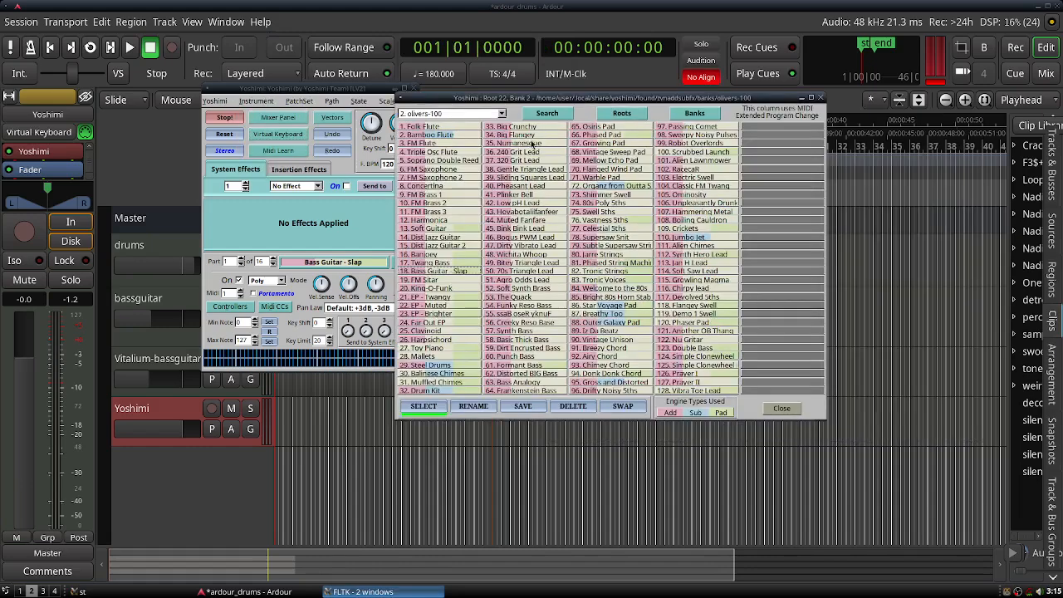
click(502, 115)
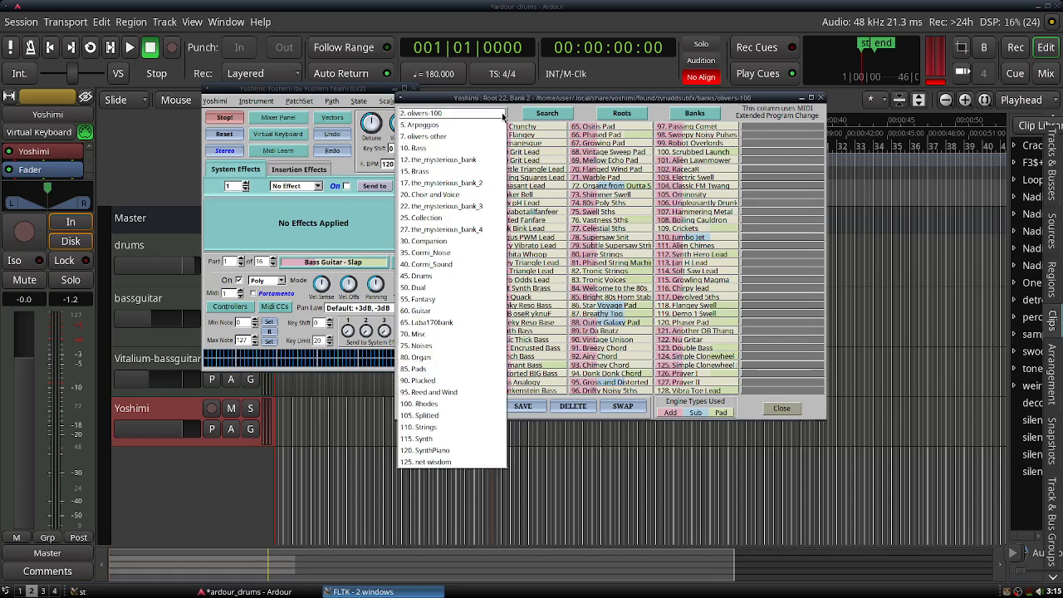
click(434, 282)
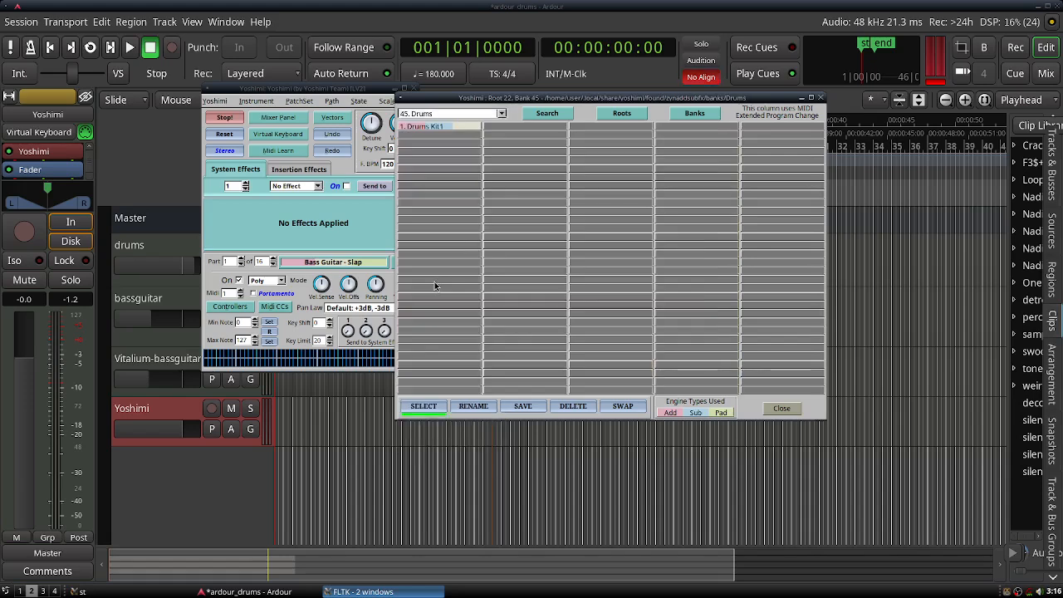
click(446, 129)
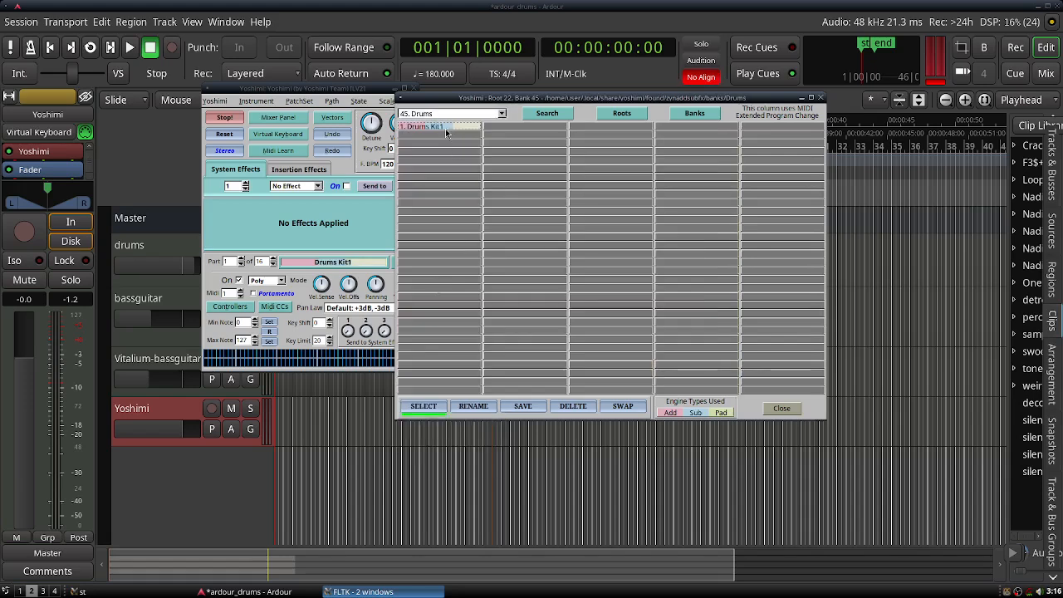
click(820, 99)
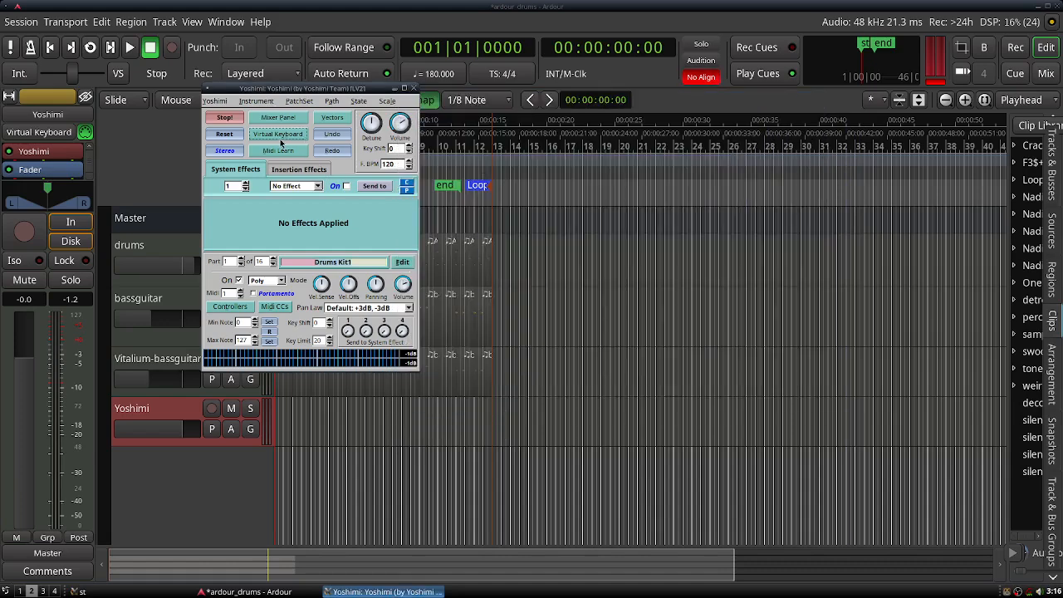
- Audition Drums Kit1 with several different notes on the virtual keyboard, then close the keyboard
click(279, 136)
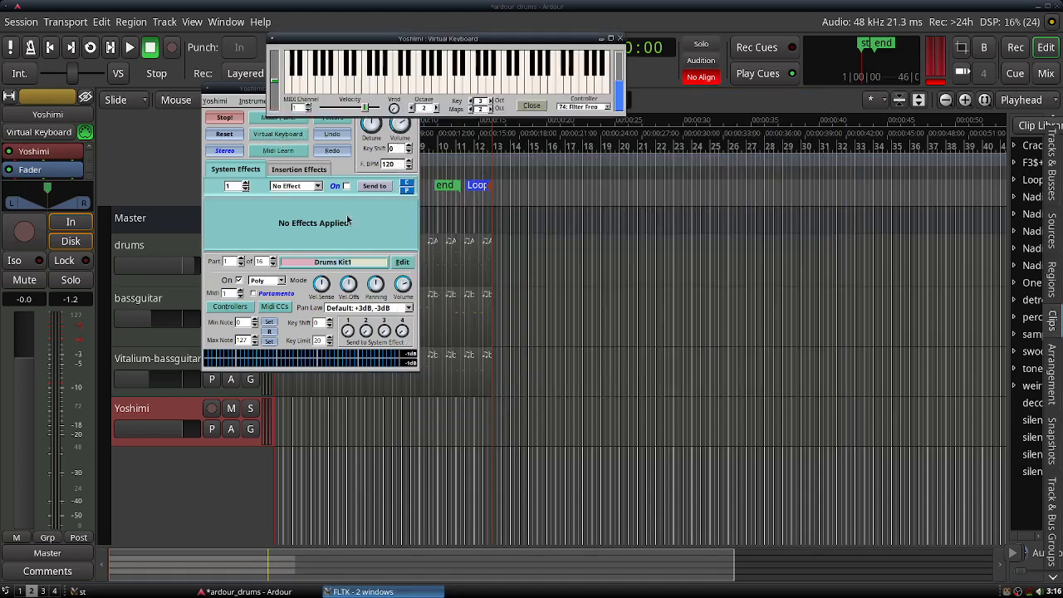
click(342, 83)
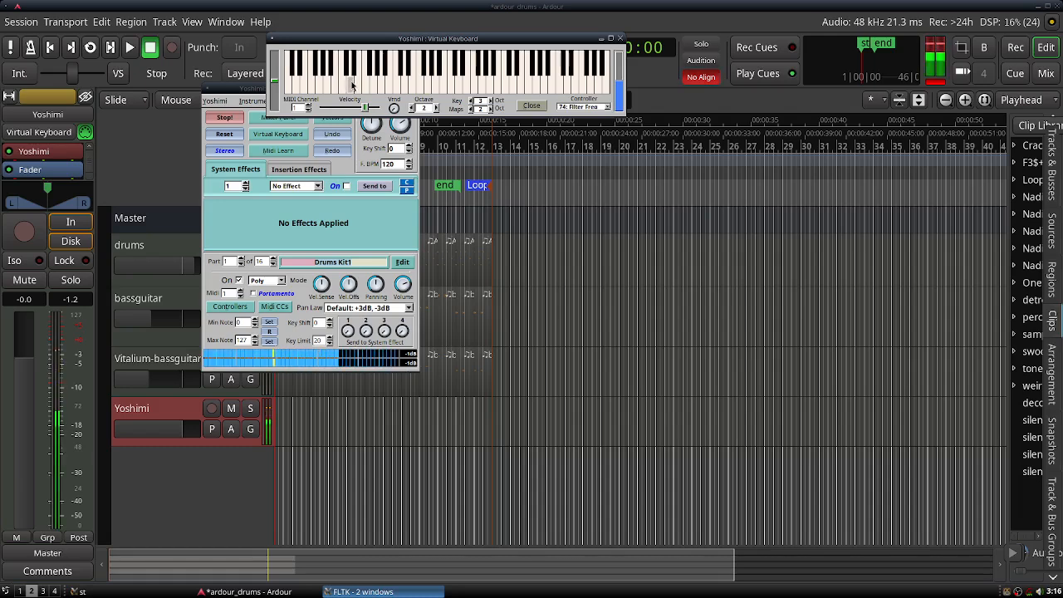
click(355, 82)
click(359, 88)
click(380, 83)
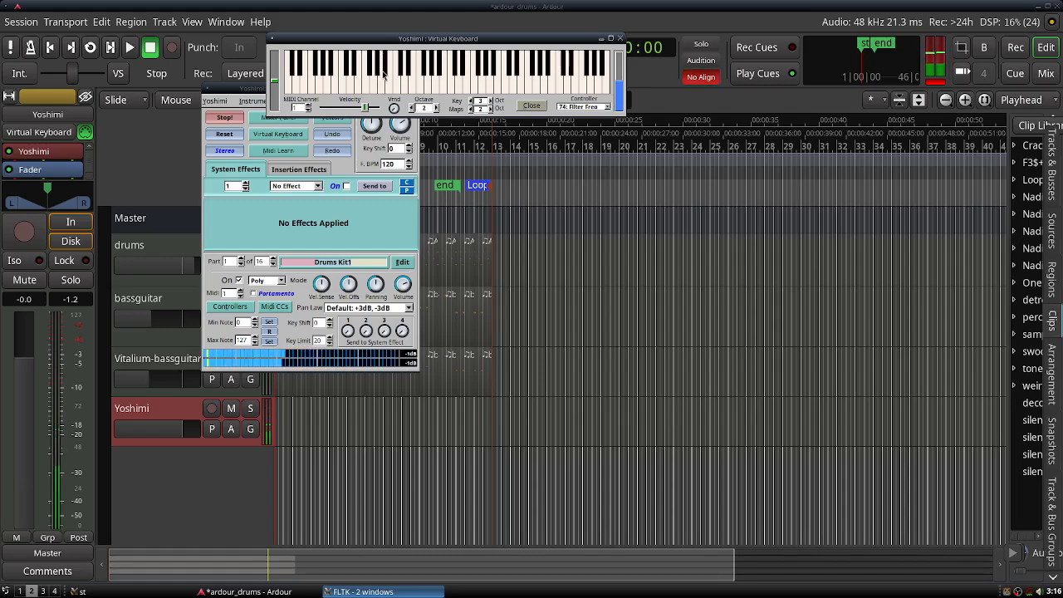
click(378, 75)
click(379, 75)
click(349, 75)
click(335, 88)
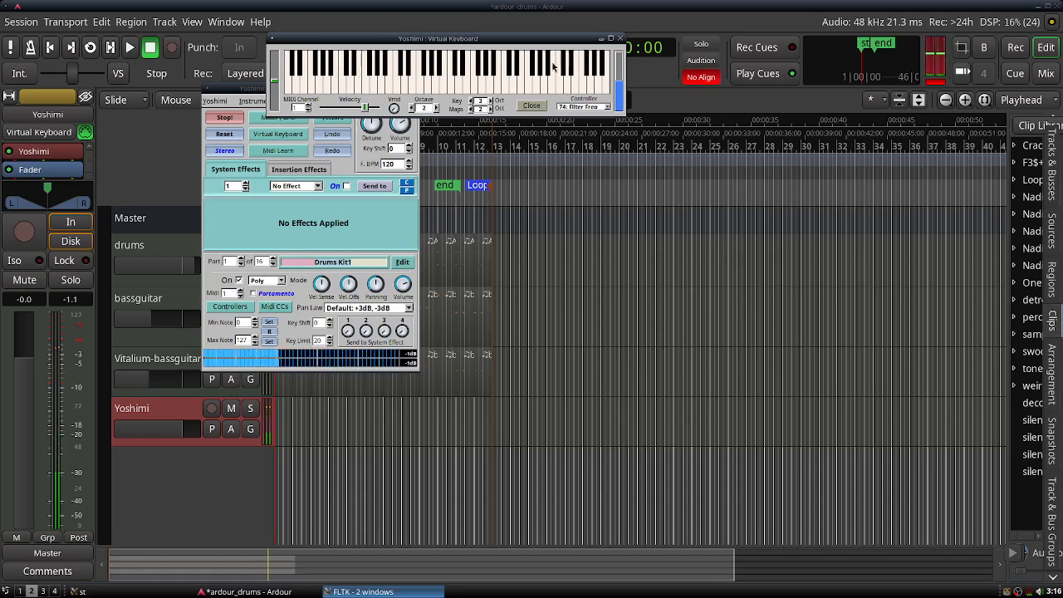
click(620, 38)
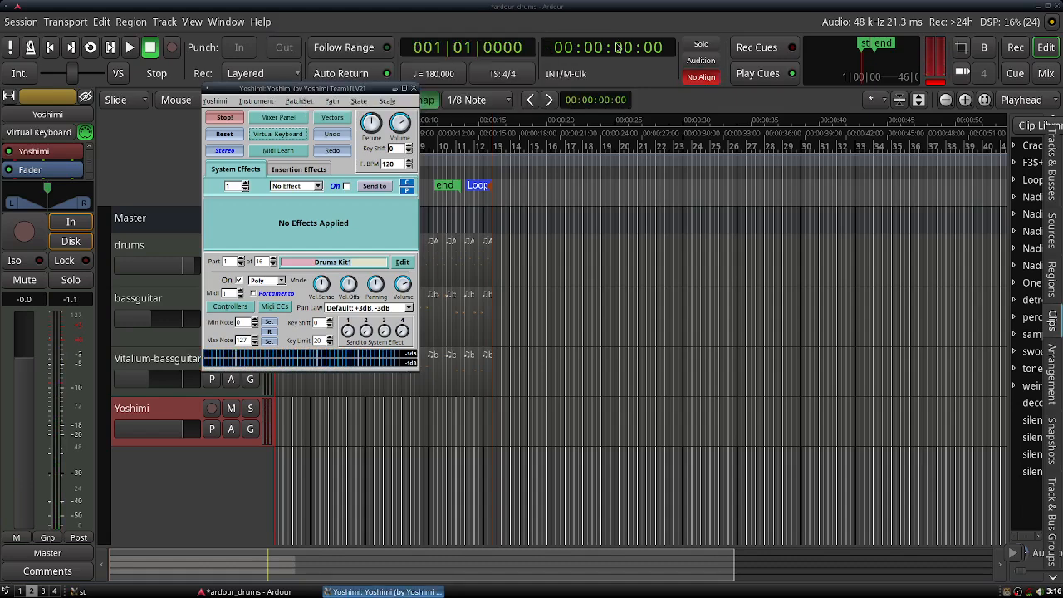
- Load the Order of Chaos instrument from the stored net-wisdom bank
drag(268, 97, 378, 89)
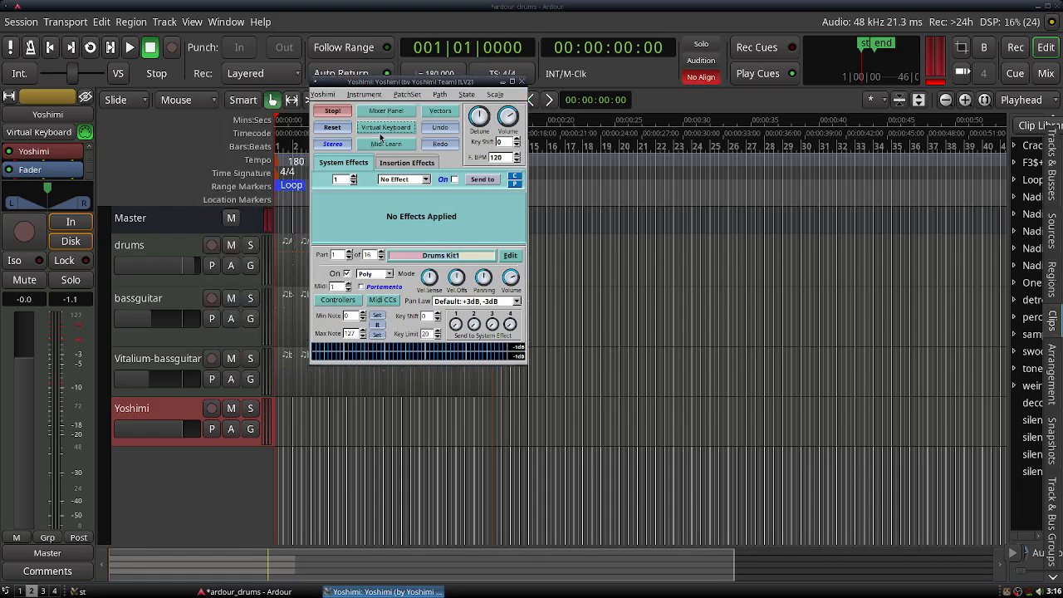
click(365, 94)
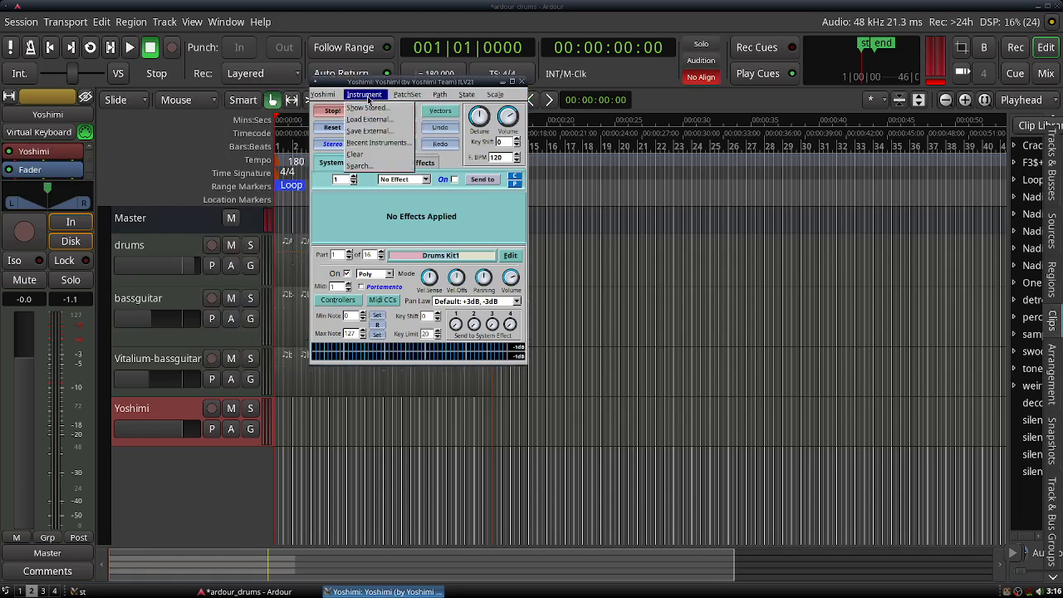
click(371, 108)
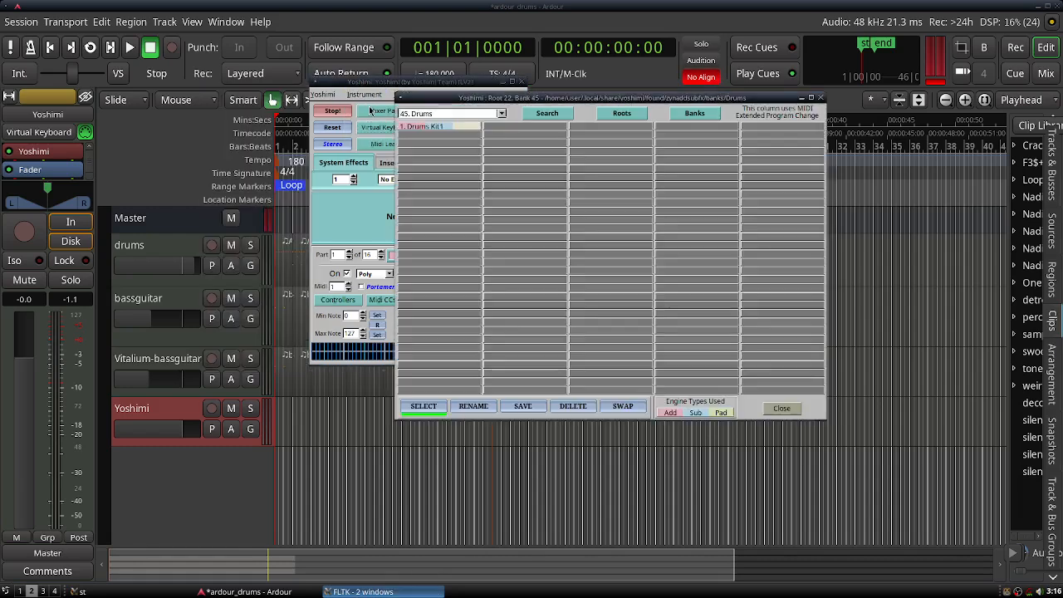
click(503, 113)
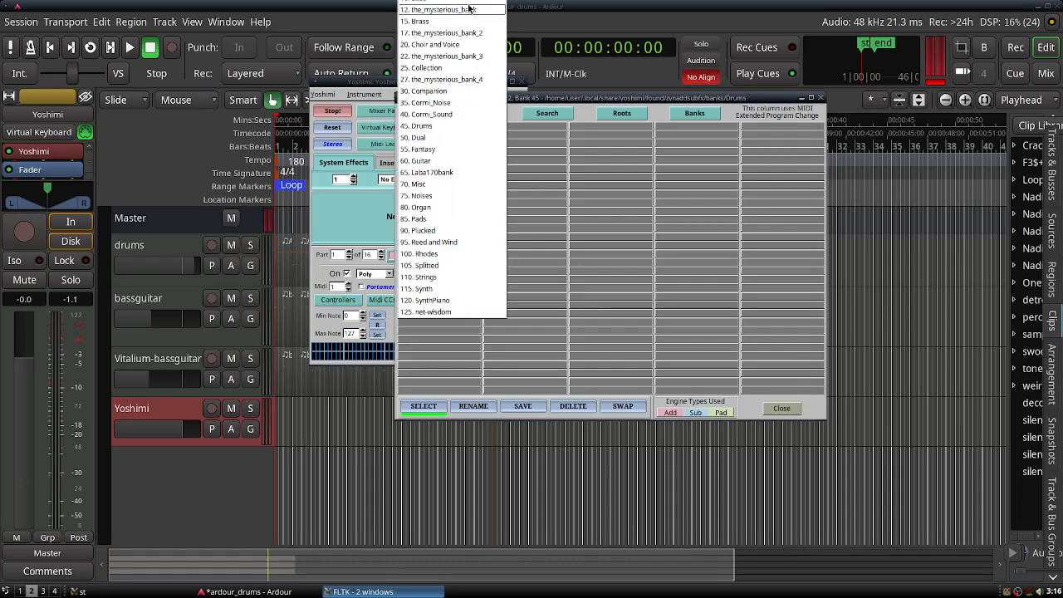
click(430, 342)
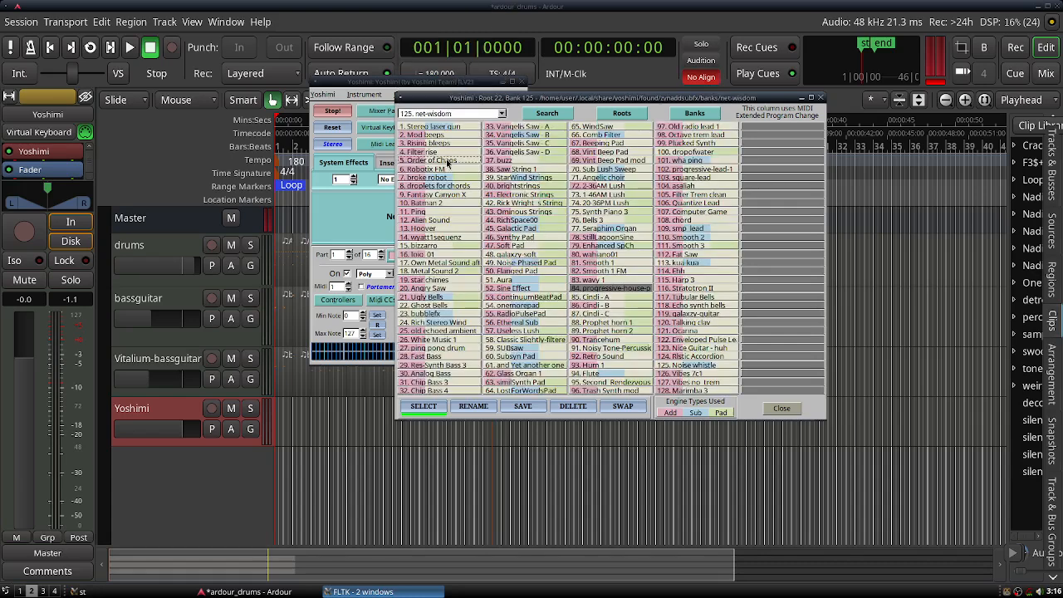
click(364, 85)
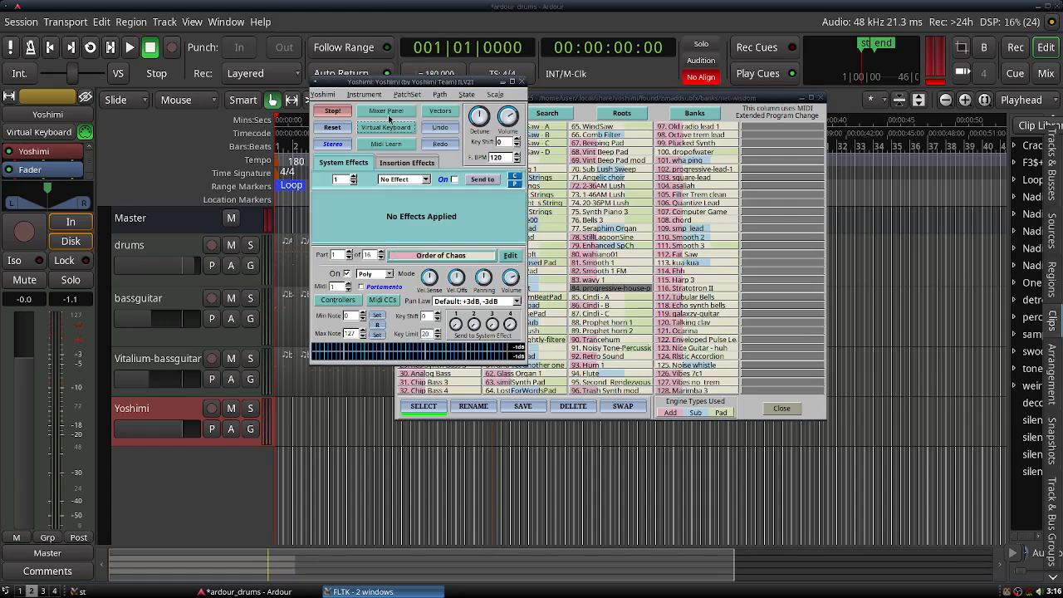
click(543, 103)
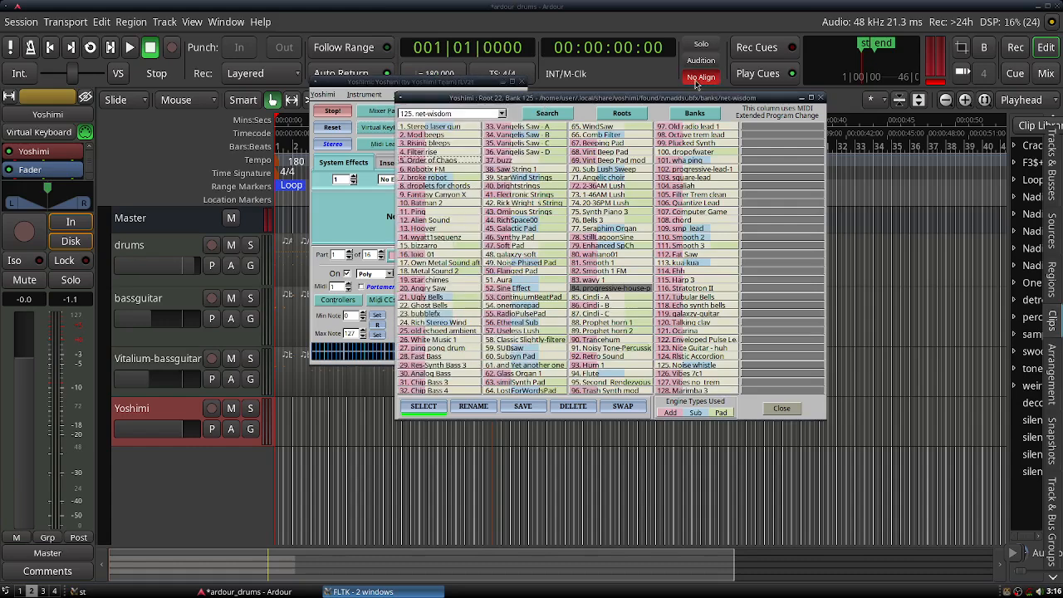
- Audition Order of Chaos on the virtual keyboard and close all Yoshimi windows
click(386, 130)
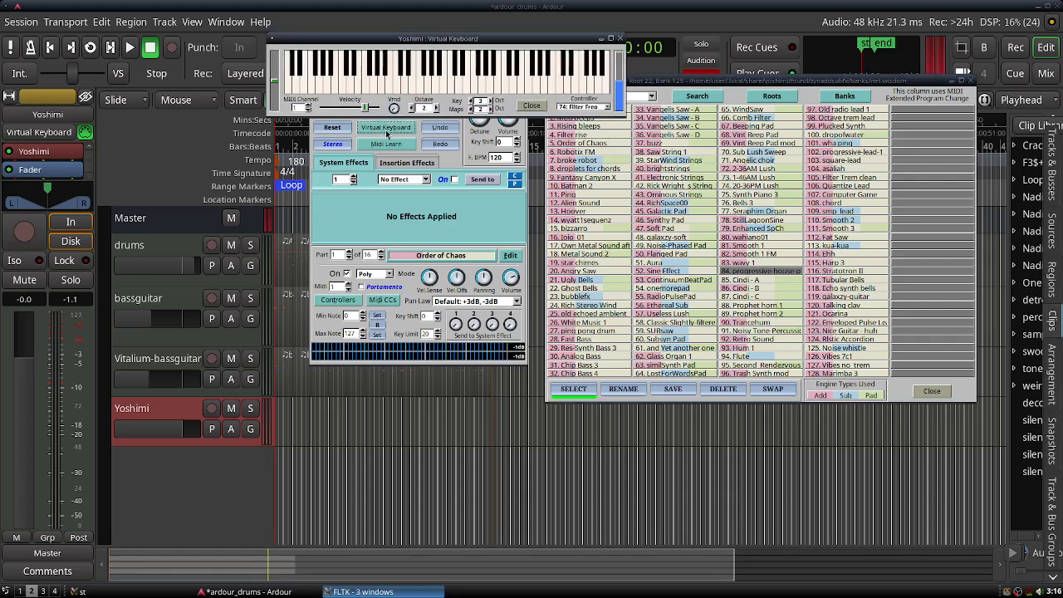
click(357, 83)
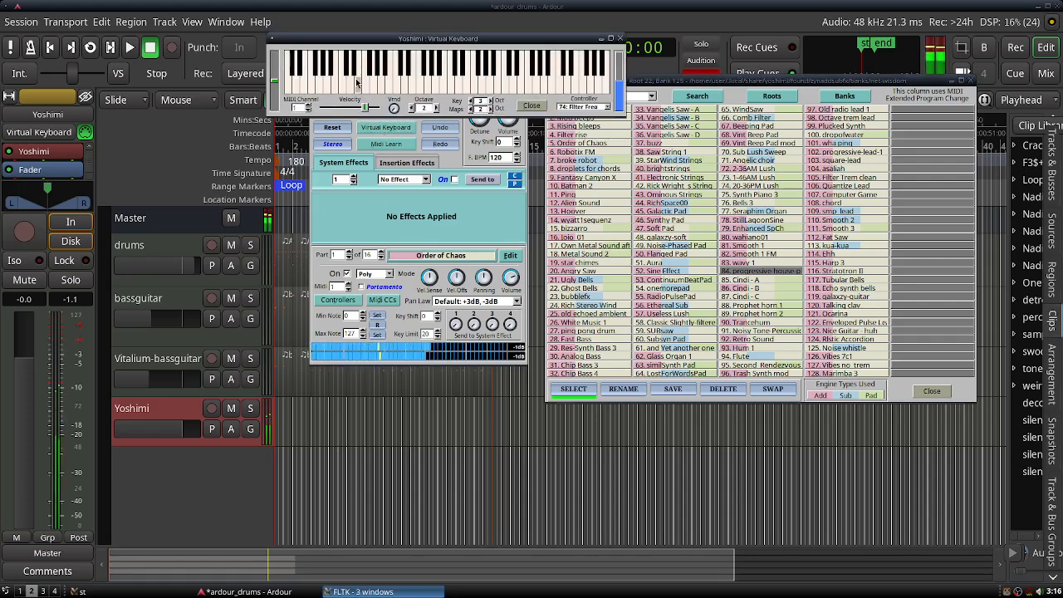
click(619, 38)
click(969, 82)
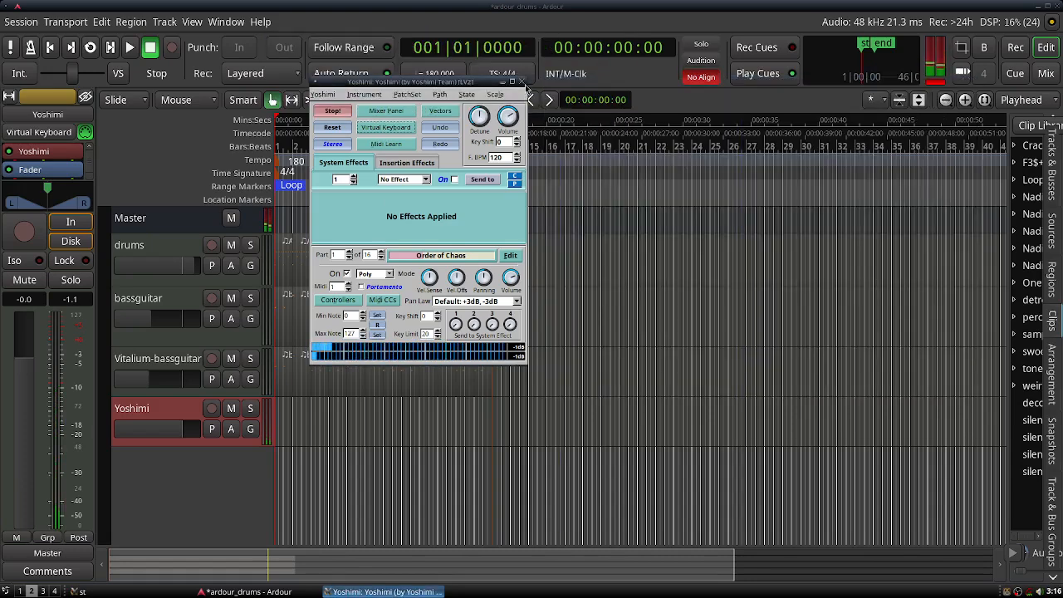
click(521, 82)
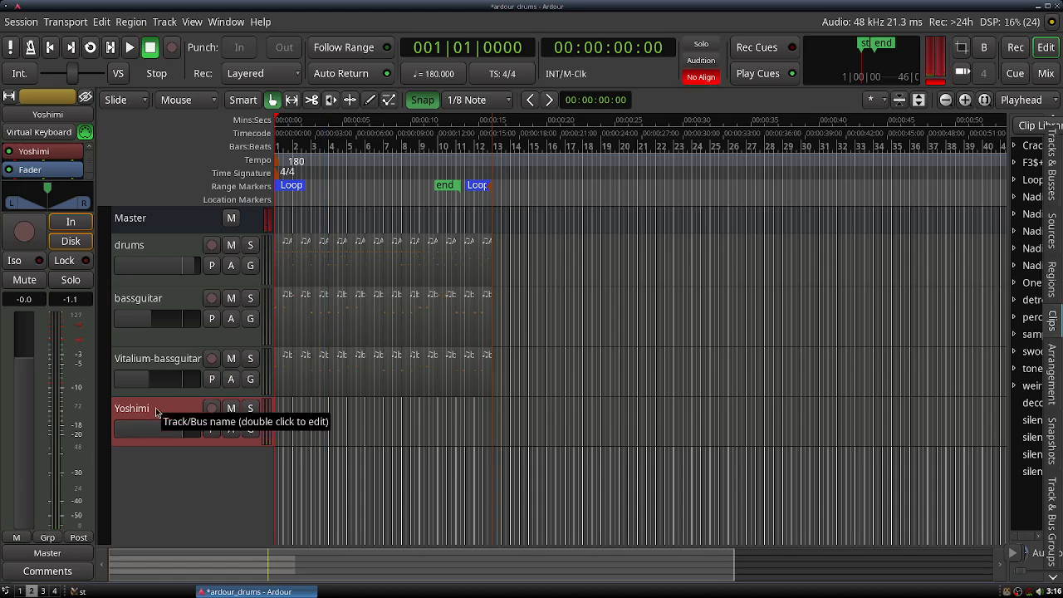
- Remove the Yoshimi track from the session and confirm its removal
click(142, 349)
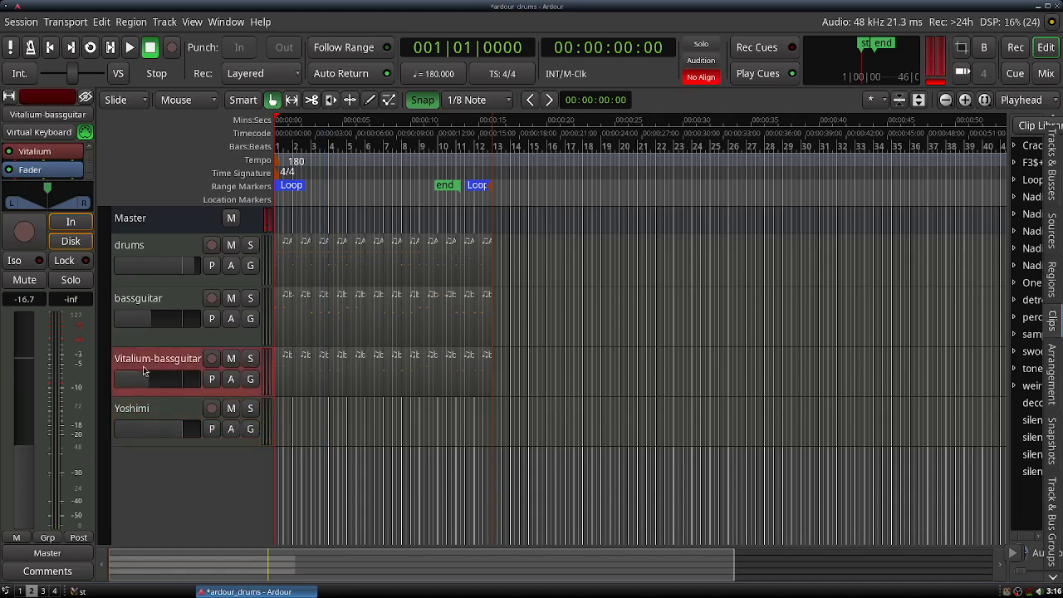
click(152, 410)
right_click(152, 408)
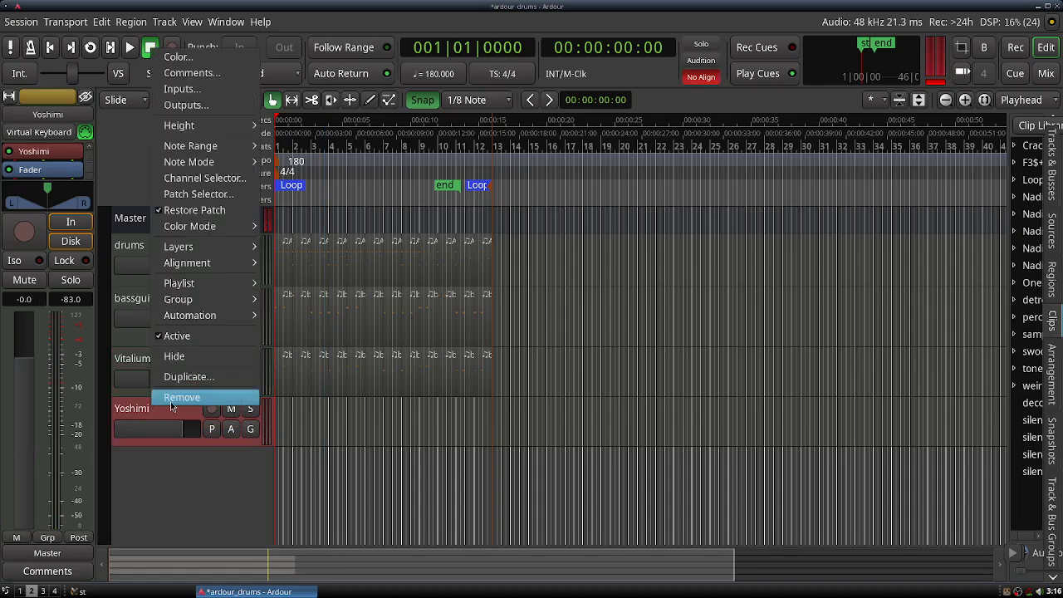
click(174, 397)
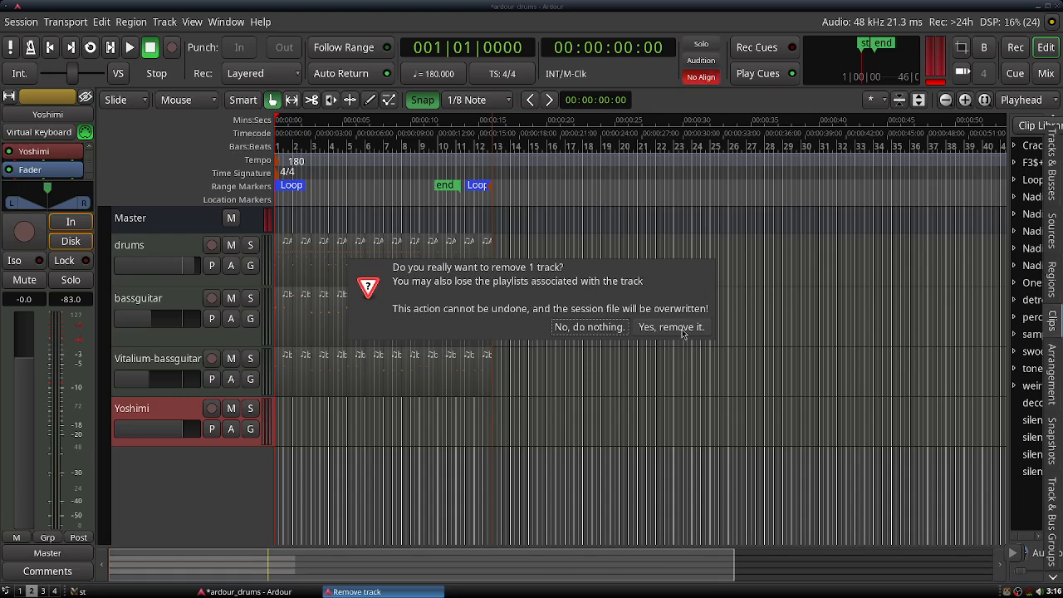
click(682, 329)
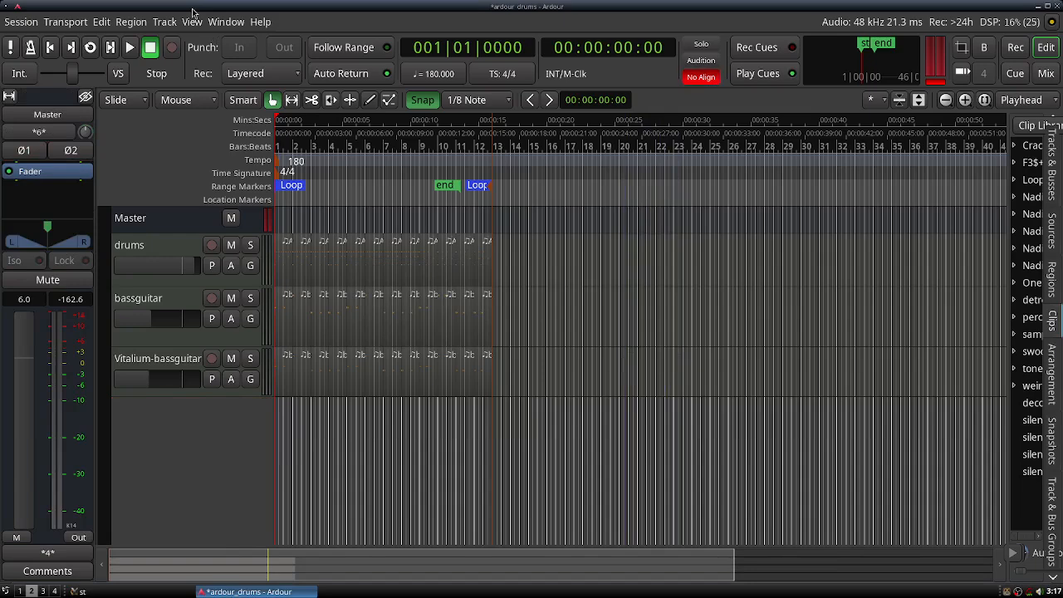
- Quit the ardour_drums session
click(25, 23)
click(97, 449)
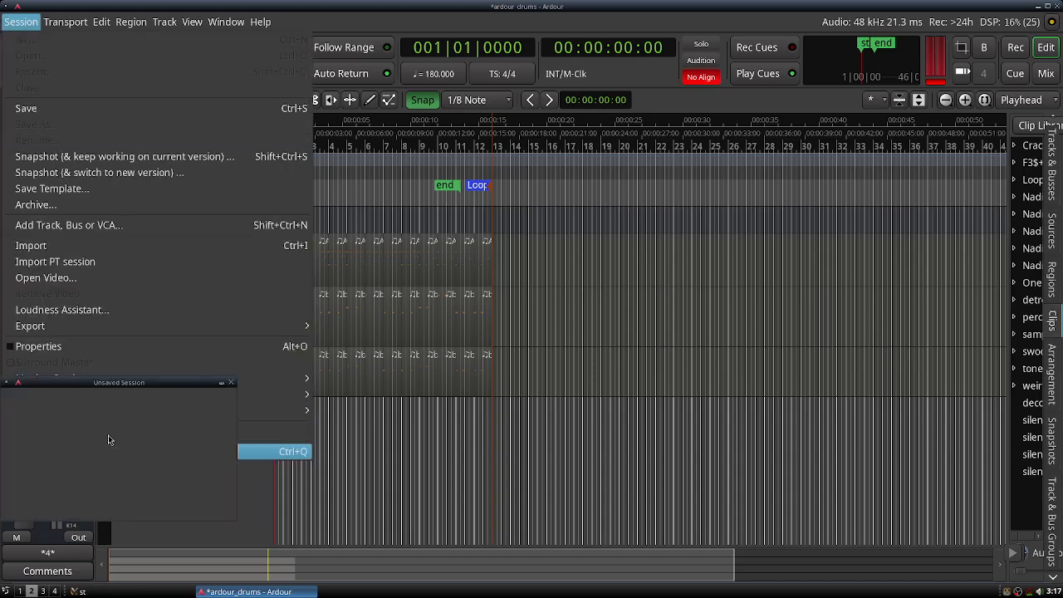